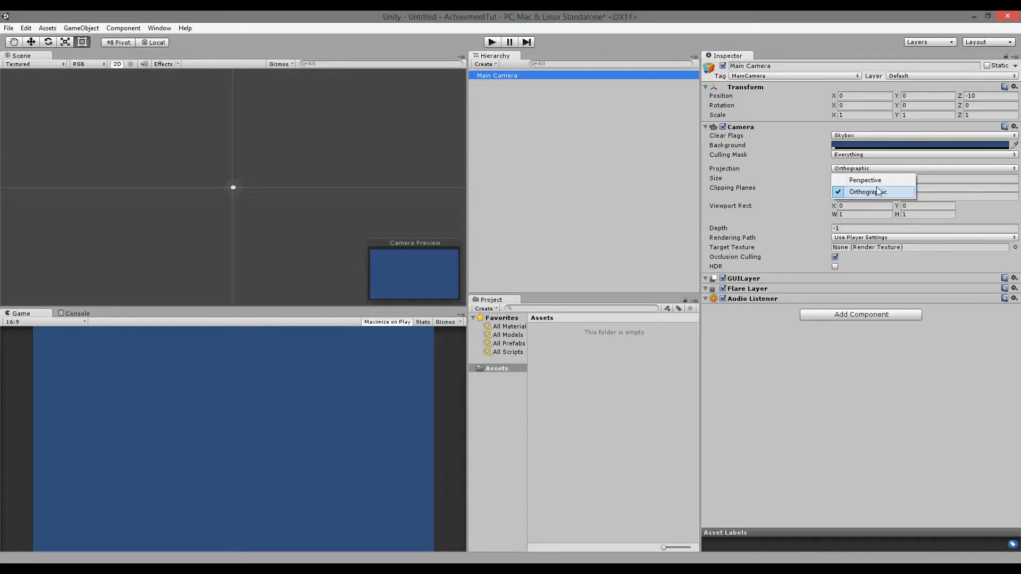
- Set the Main Camera's projection to Orthographic and deselect the camera
click(894, 191)
click(578, 148)
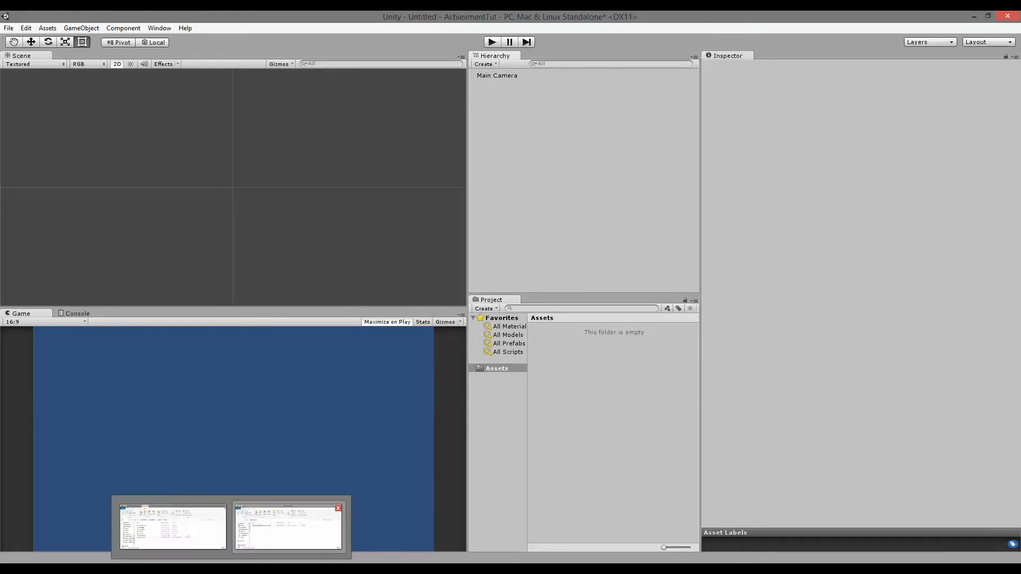
- Import all the contents of AchievmentSprites.unitypackage from New folder (2) into the project
click(340, 532)
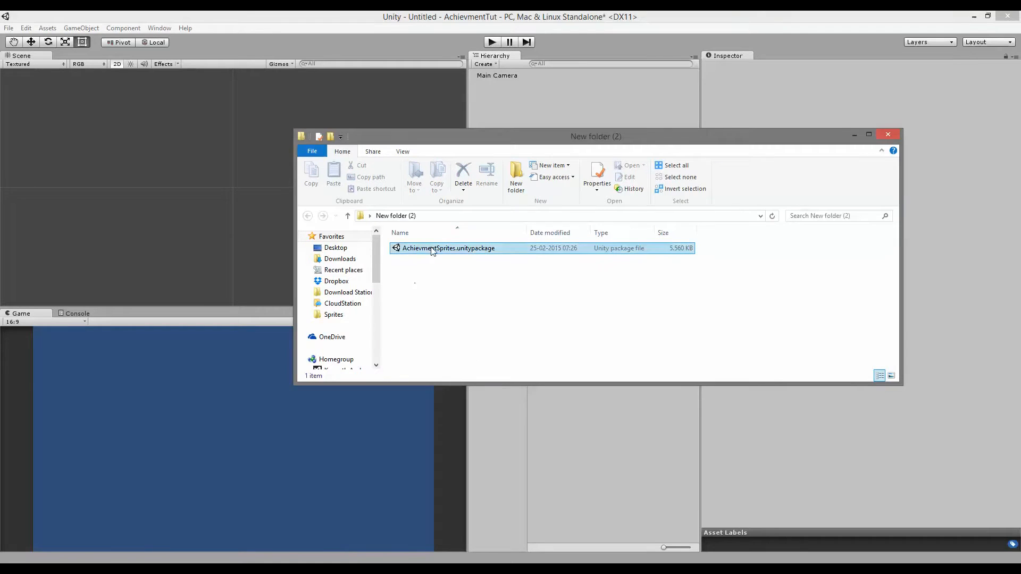
click(444, 251)
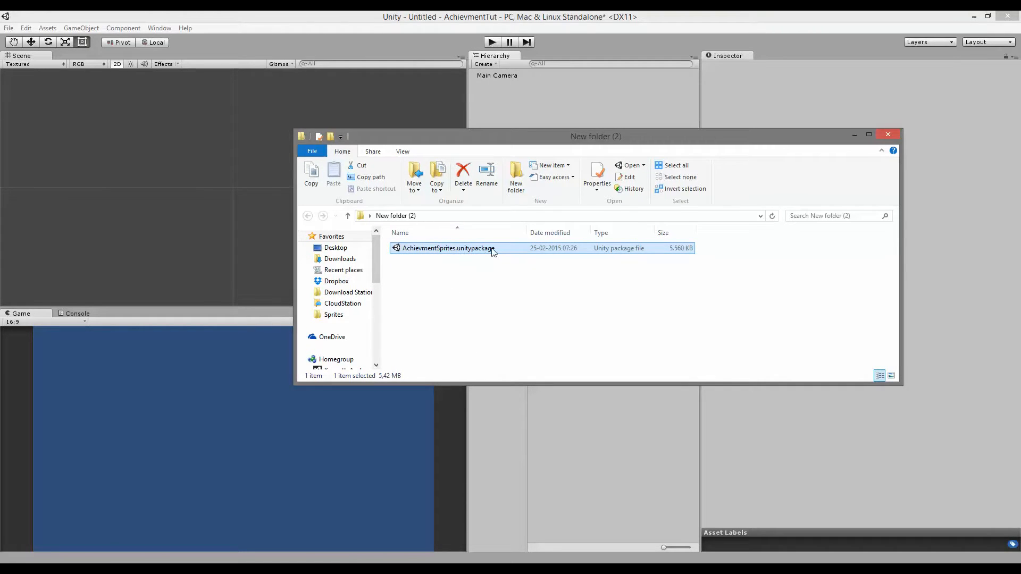
double_click(431, 250)
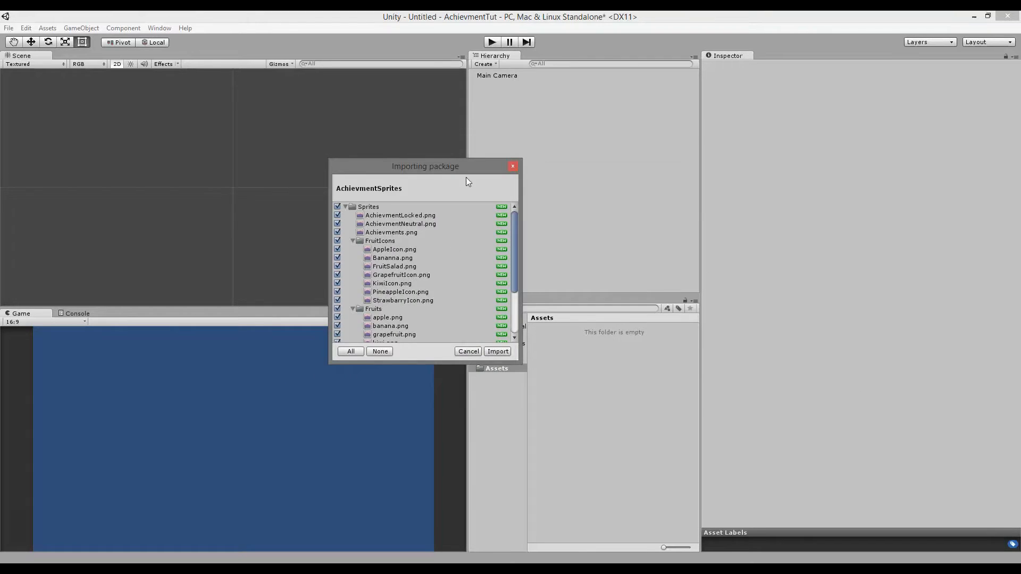
drag(466, 177, 351, 88)
mouse_move(405, 139)
mouse_down()
mouse_move(414, 195)
mouse_move(414, 127)
mouse_up()
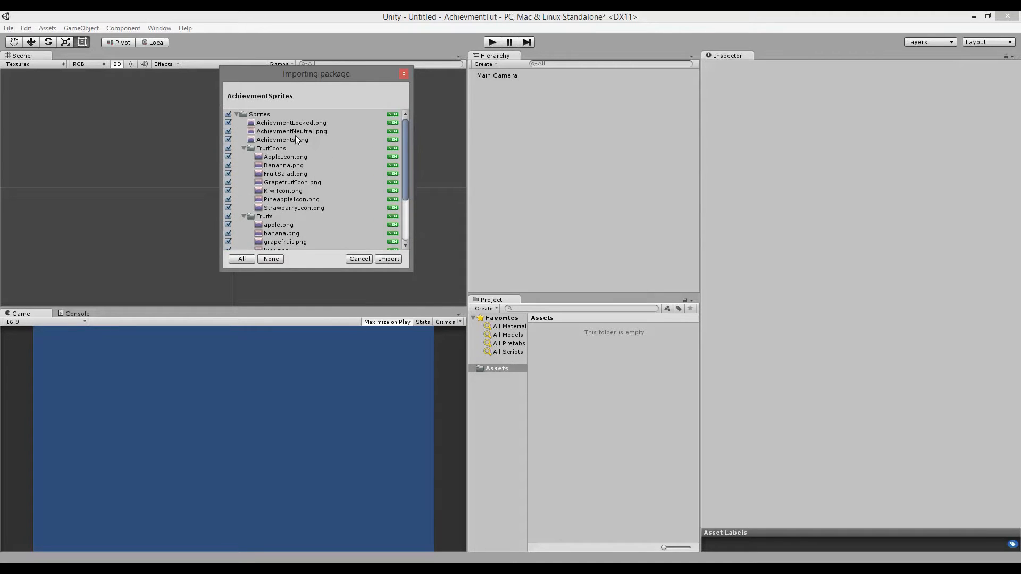
click(387, 259)
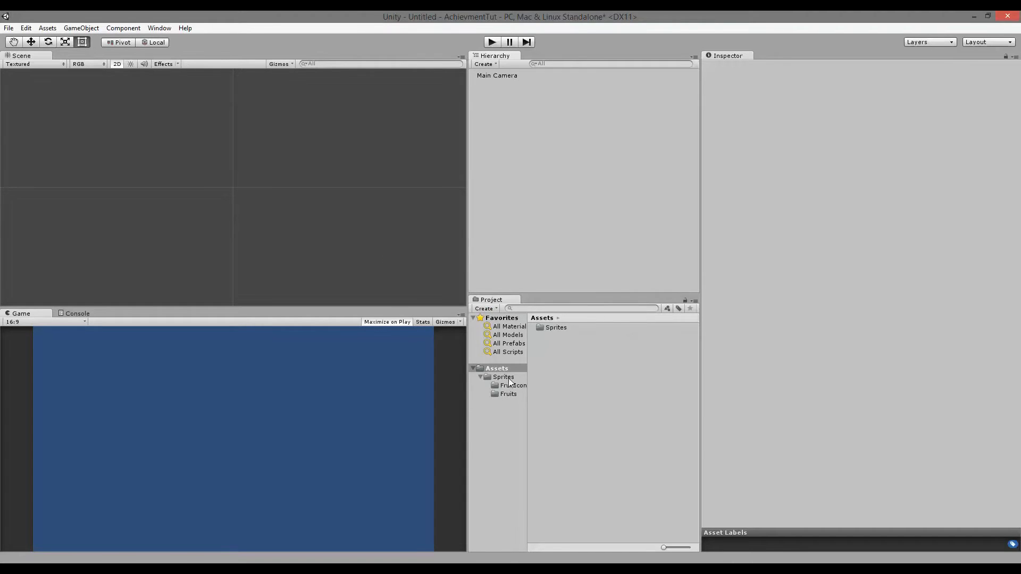
- Look through the imported achievement and menu button sprites in the Sprites folder
click(504, 377)
click(482, 377)
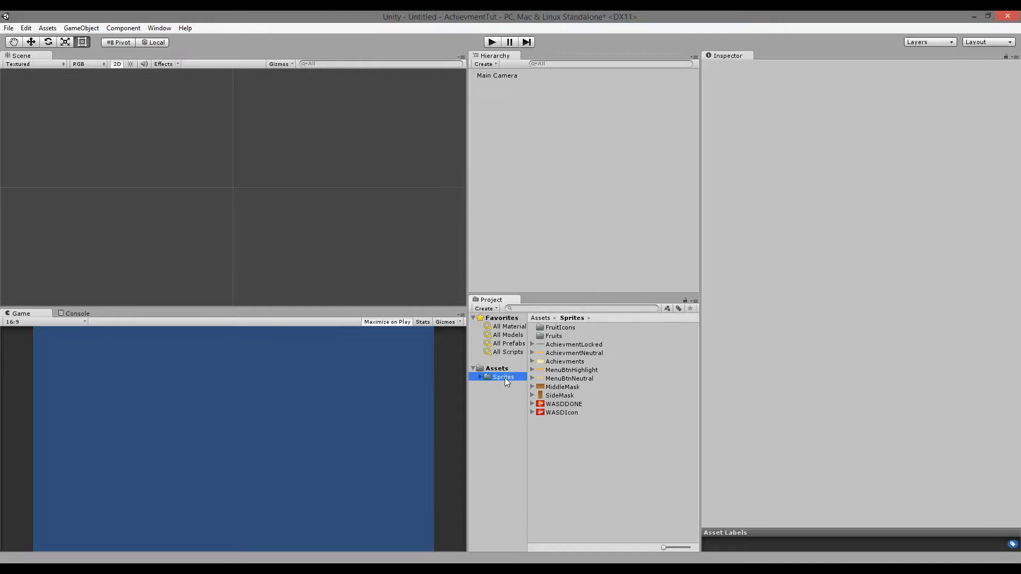
click(578, 352)
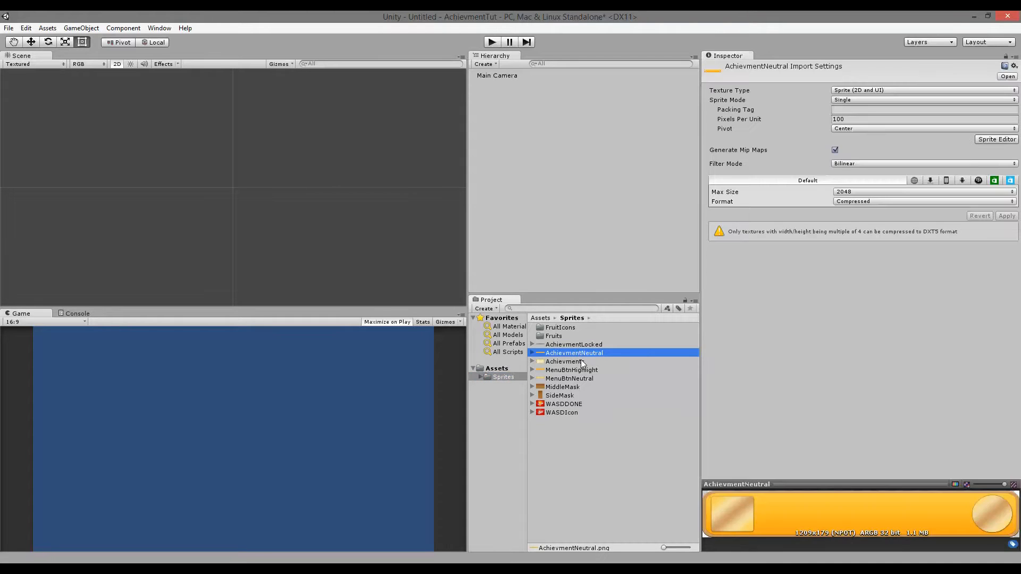
click(581, 360)
click(579, 379)
click(581, 361)
click(580, 345)
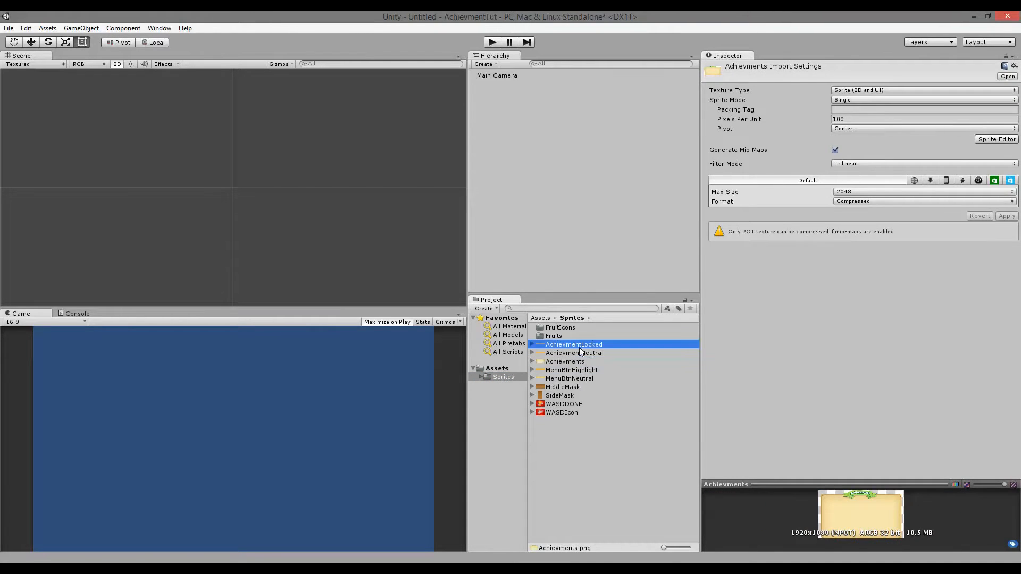
click(579, 352)
click(577, 371)
click(568, 364)
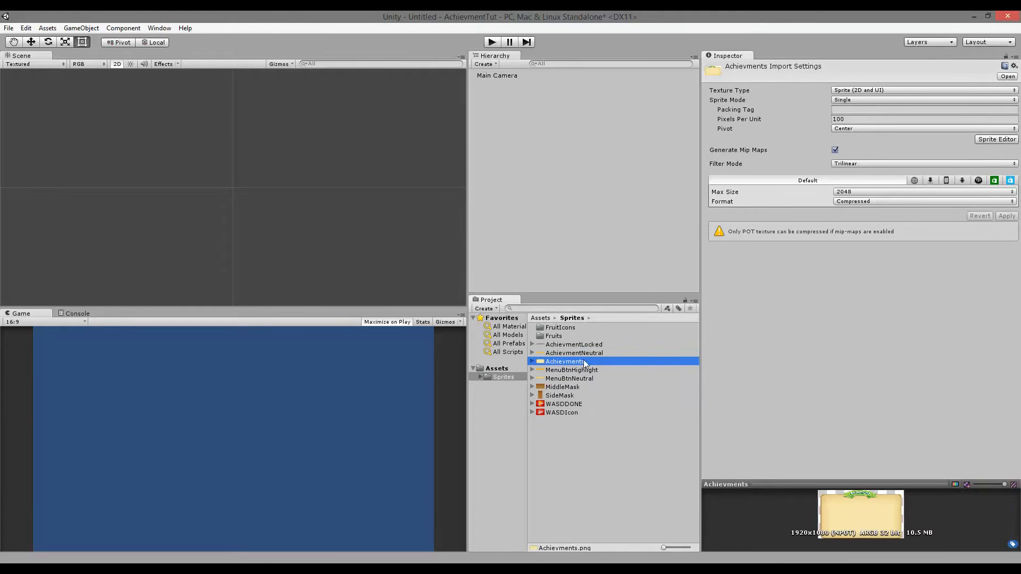
- Look through the fruit icon sprites in the FruitIcons folder
double_click(559, 328)
click(556, 346)
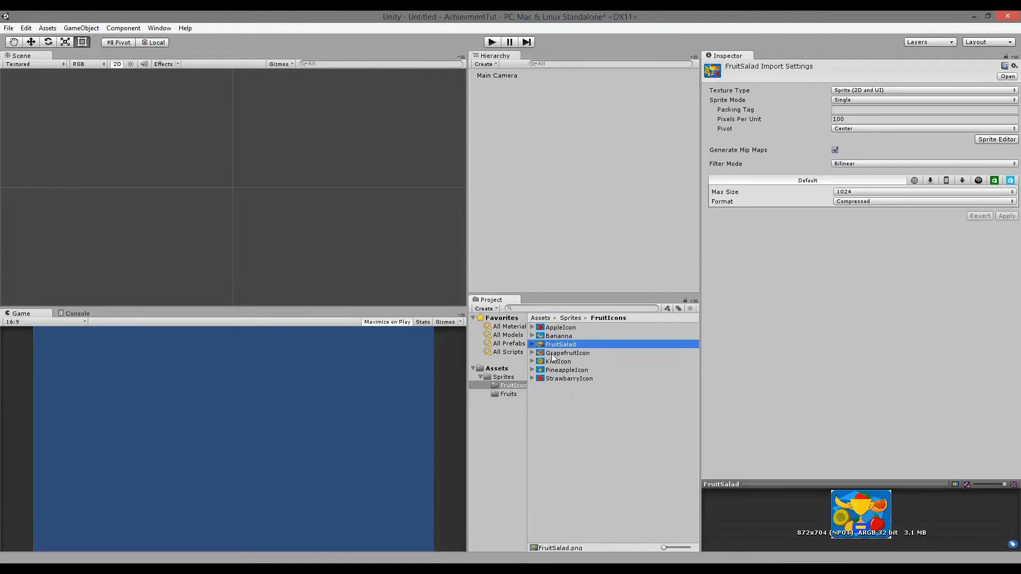
click(557, 363)
click(557, 378)
click(557, 371)
click(558, 346)
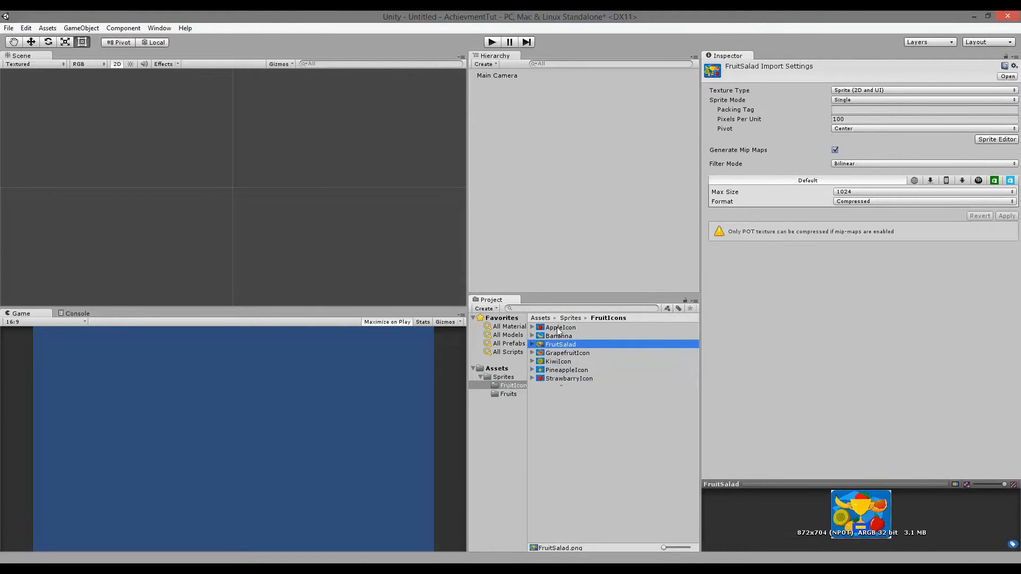
- Check the texture type of the images in the Sprites folder, choosing Sprite (2D and UI) for AchievmentLocked
click(502, 370)
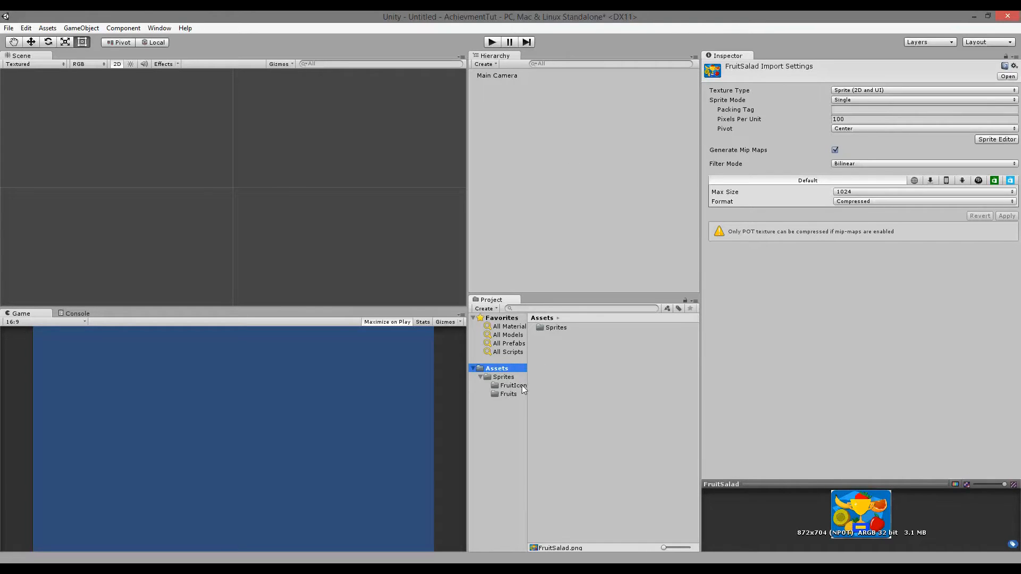
click(508, 377)
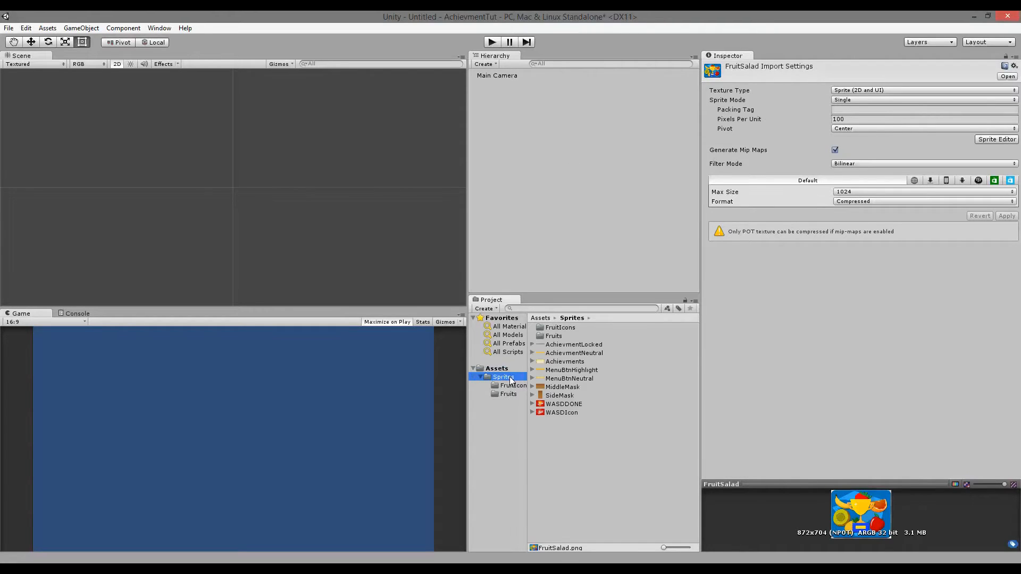
click(580, 345)
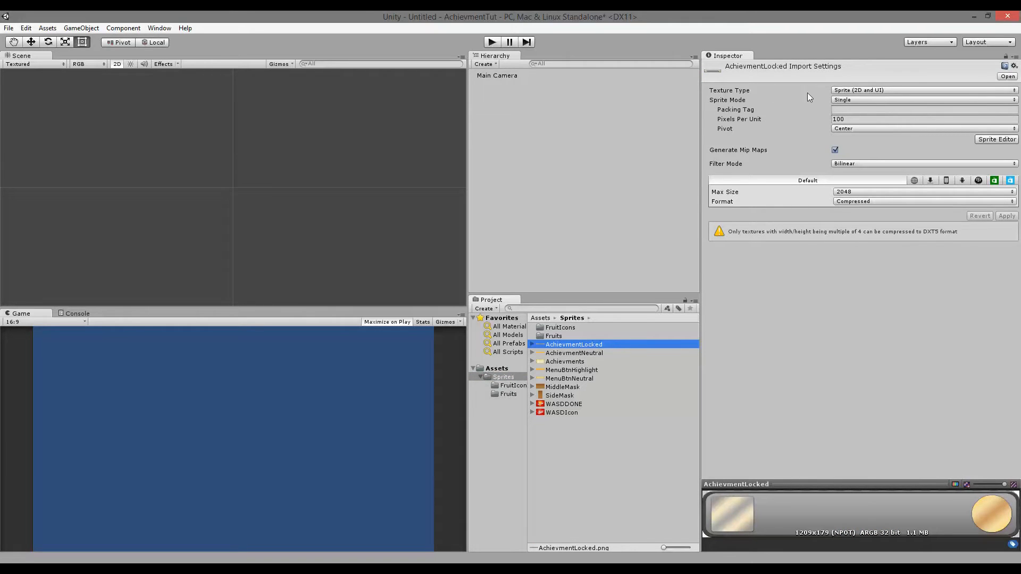
click(856, 92)
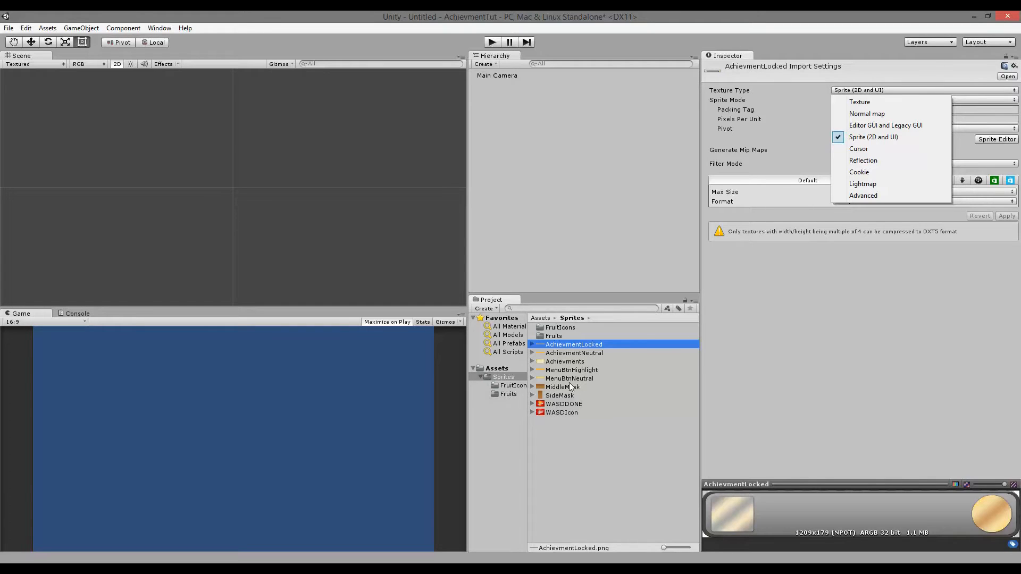
click(570, 363)
click(575, 353)
click(583, 343)
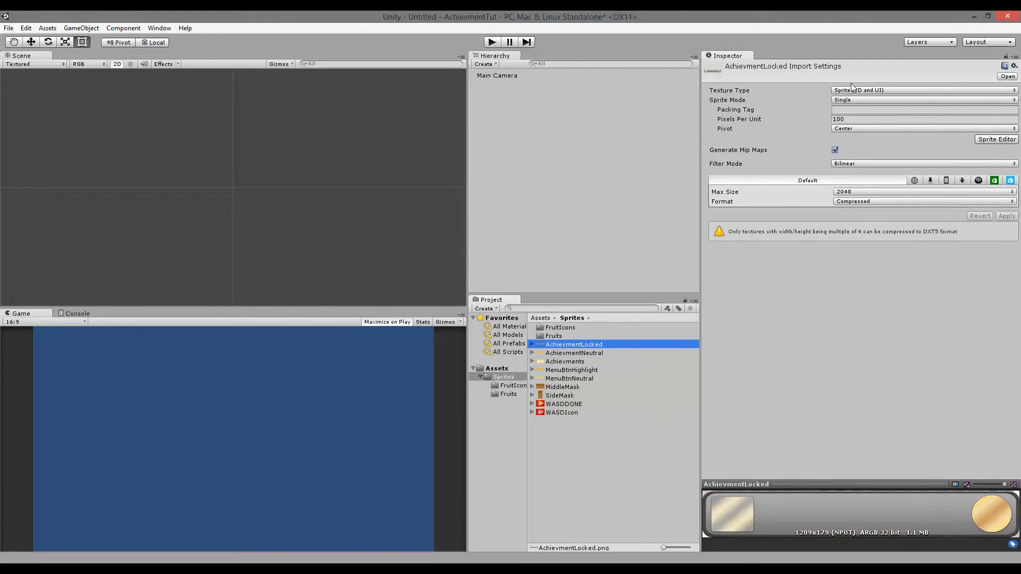
click(572, 353)
click(569, 344)
shift+click(564, 397)
shift+click(566, 409)
click(572, 353)
click(571, 346)
click(867, 92)
click(887, 138)
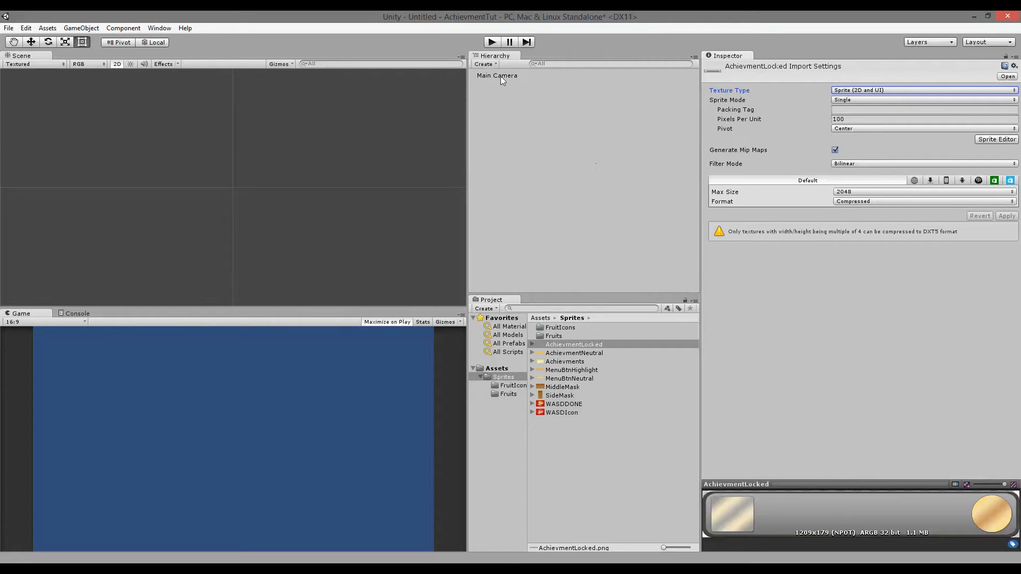
- Create a UI Image in the scene hierarchy
click(486, 64)
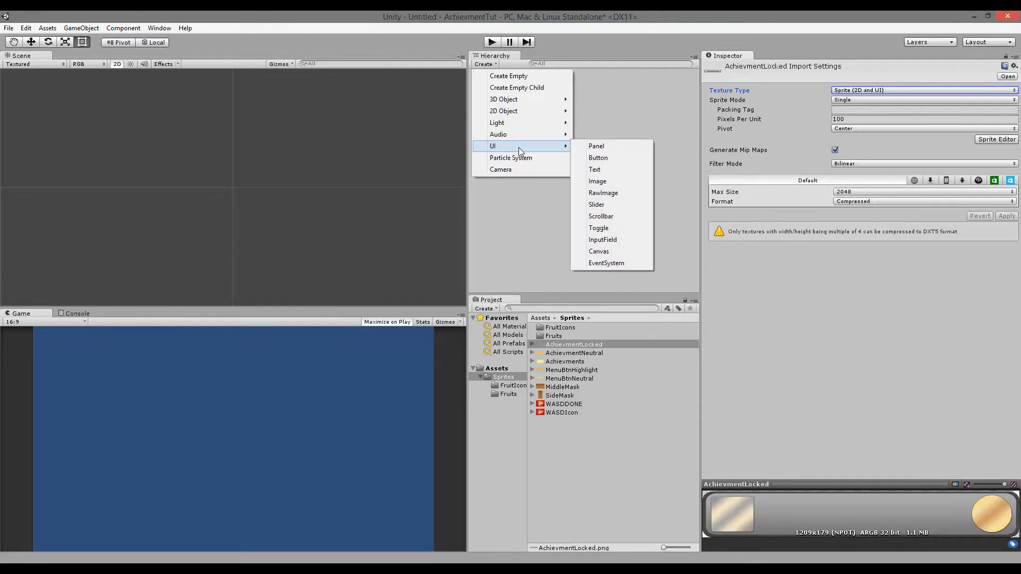
click(485, 64)
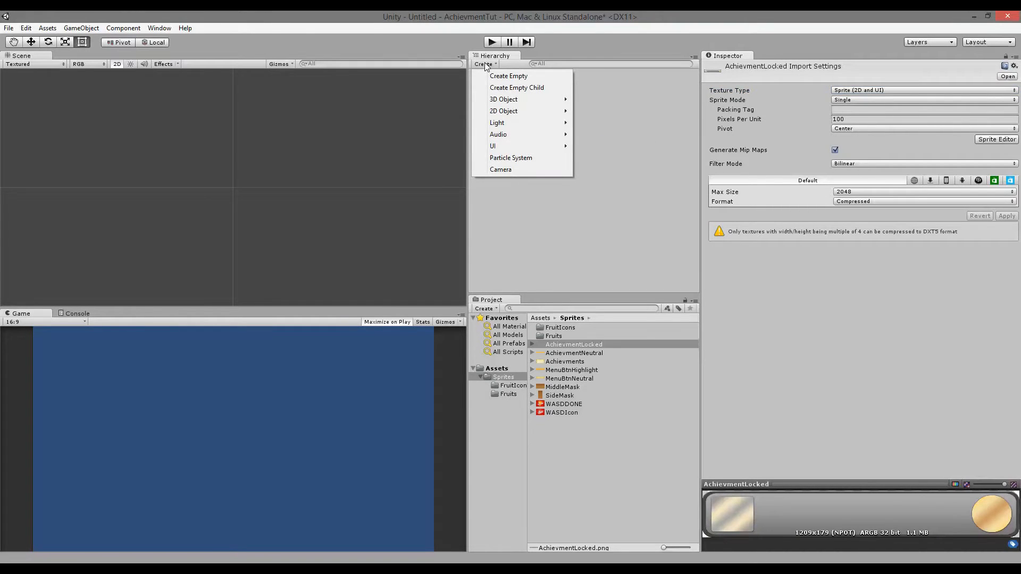
mouse_move(519, 145)
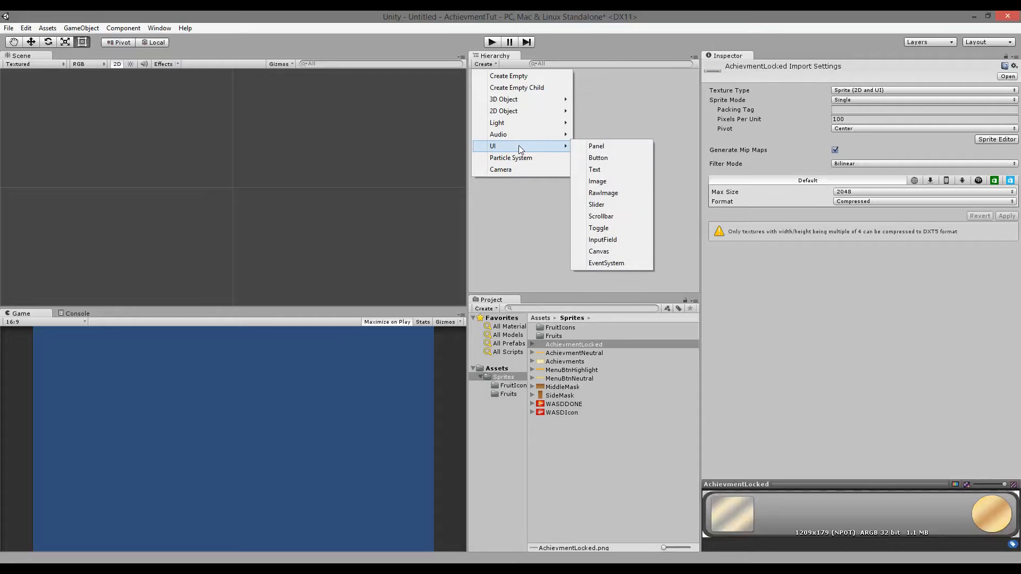
click(619, 181)
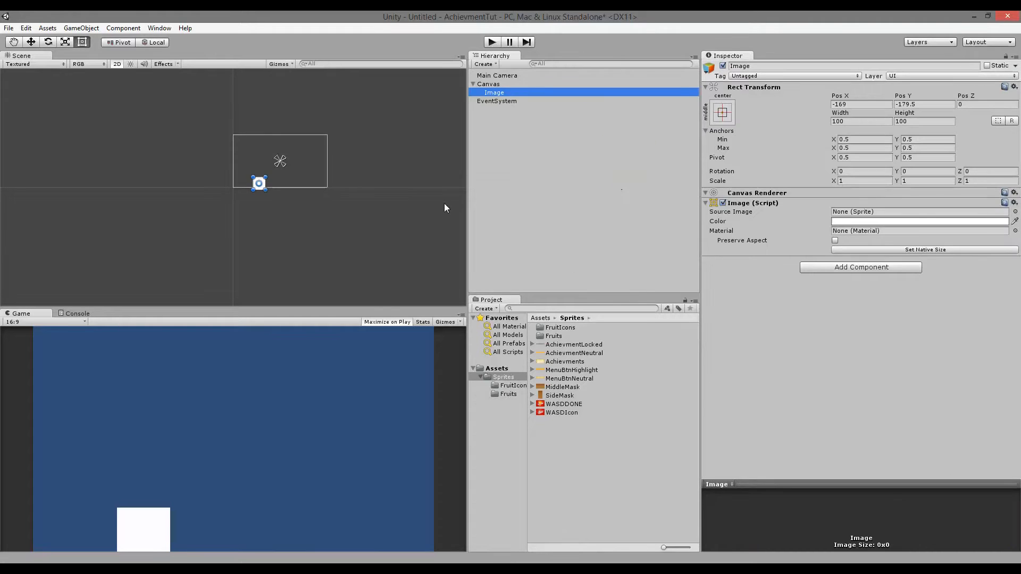
- Move the new image to the middle of the canvas, at about X 6, Y 0
key(f)
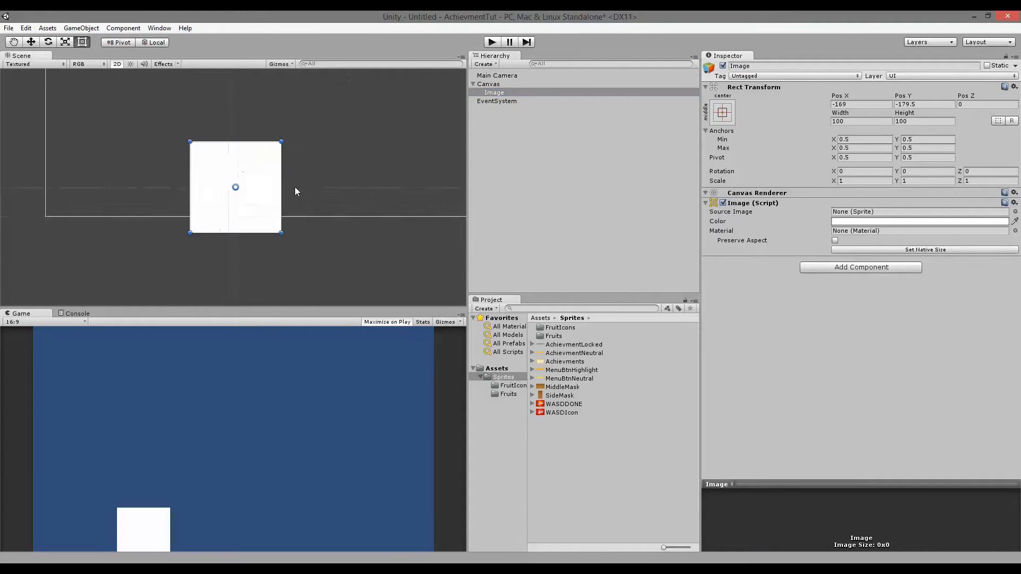
scroll(290, 181, down, 2)
scroll(295, 166, down, 2)
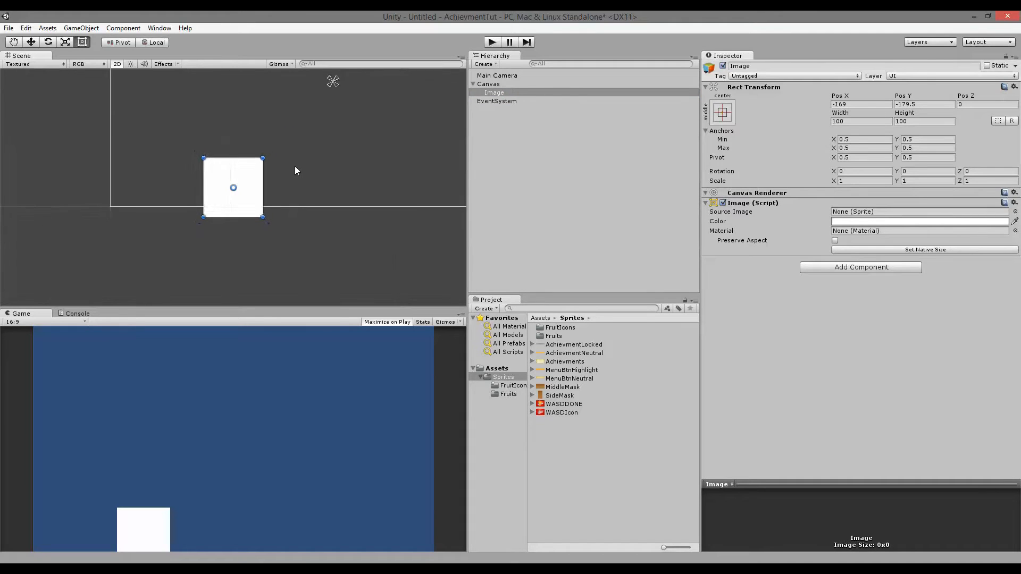
drag(253, 183, 324, 104)
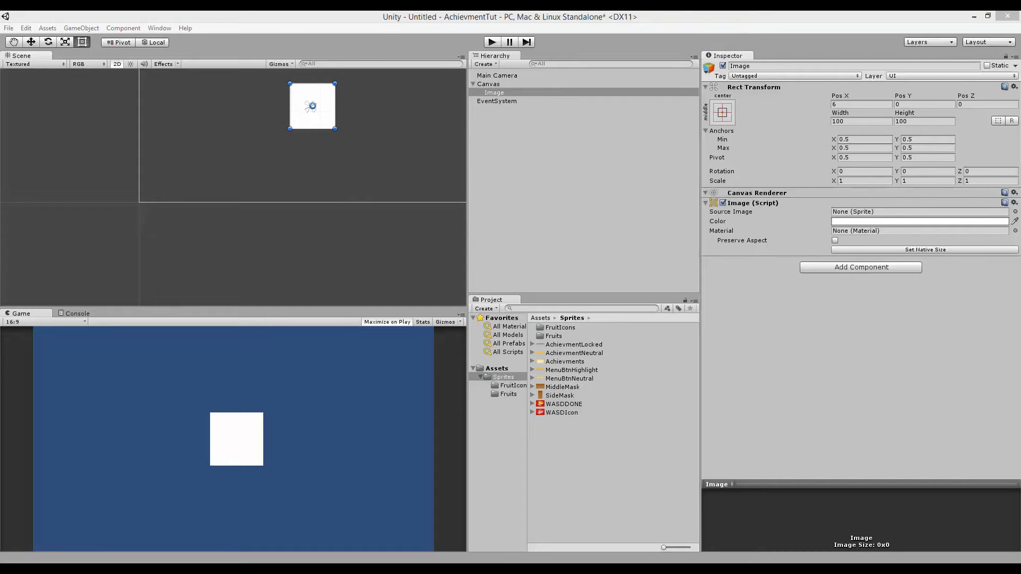
- Rename the Image object under the Canvas as AchievmentMenu
click(497, 93)
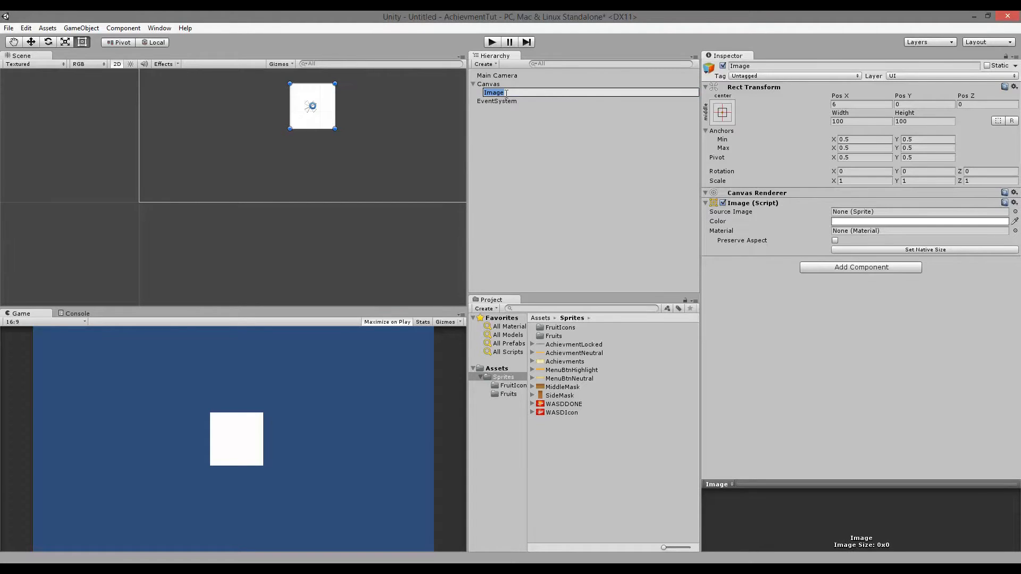
text(AchievmentMenu)
key(Return)
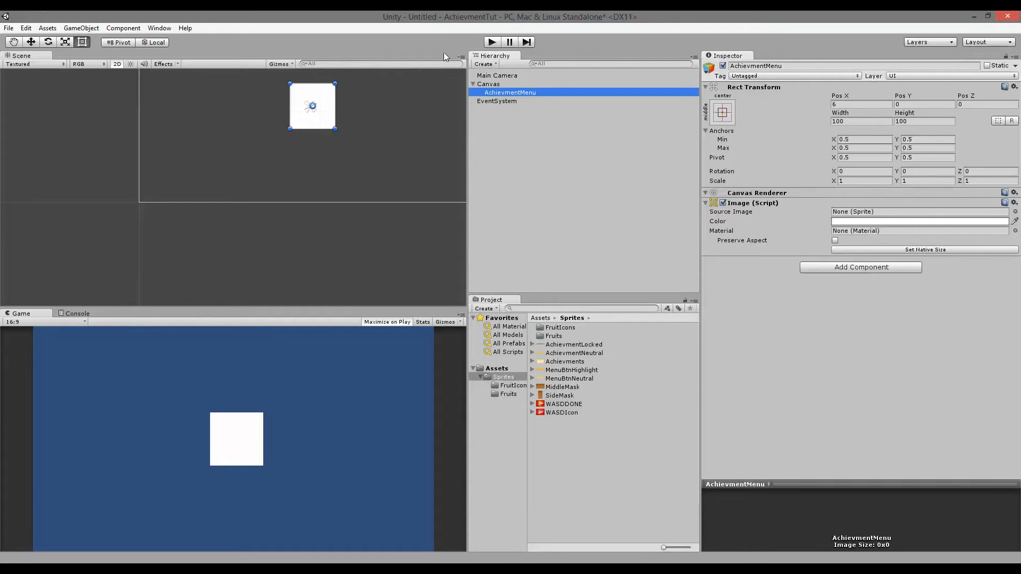
- Assign the Achievments sprite as the source image of AchievmentMenu
middle_drag(409, 134, 371, 166)
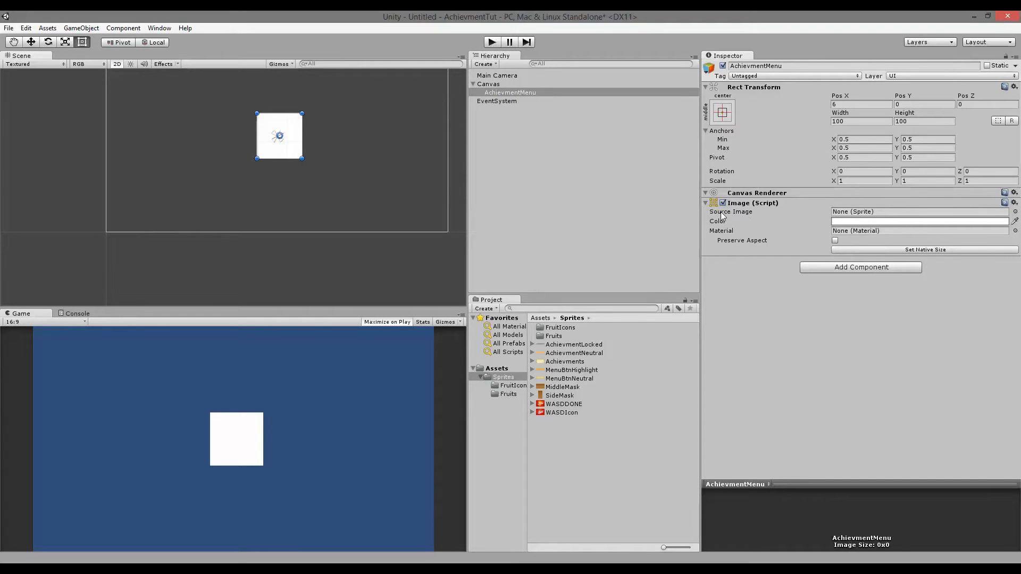
click(1015, 211)
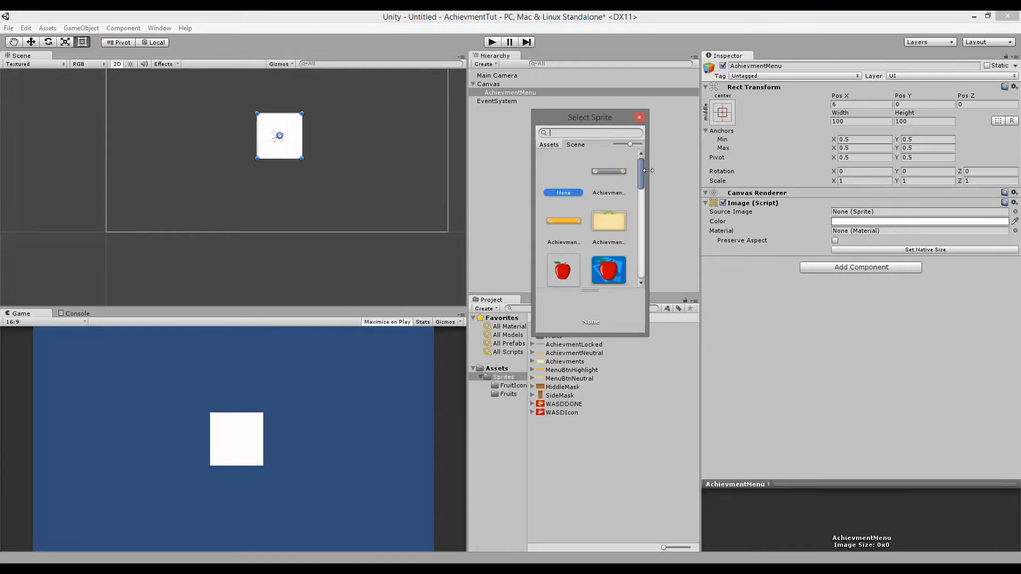
click(608, 228)
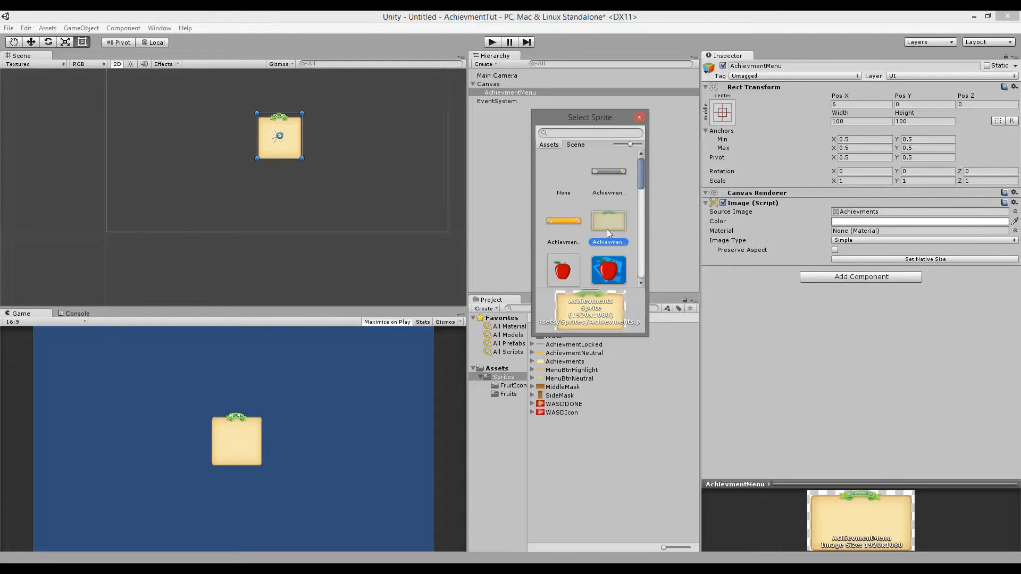
double_click(614, 224)
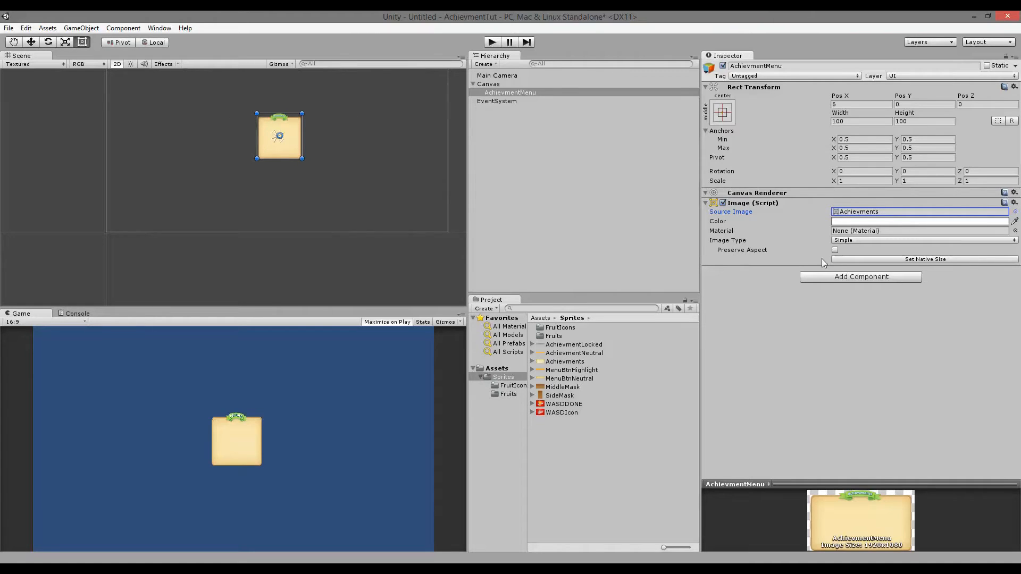
- Apply the native size to AchievmentMenu, then scale it down to about 685 by 385, centred on the canvas
click(885, 260)
scroll(333, 199, down, 8)
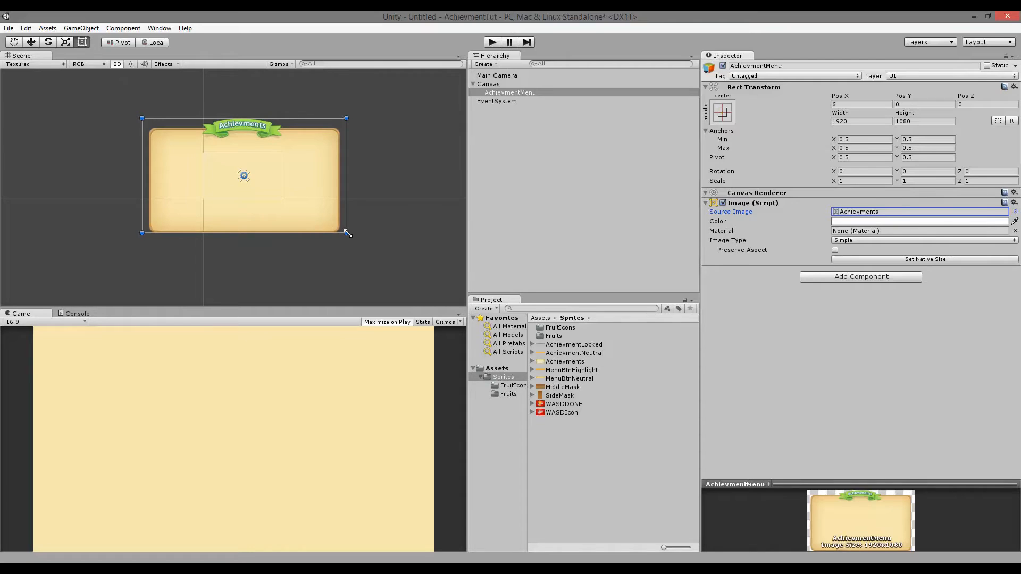
drag(346, 233, 260, 170)
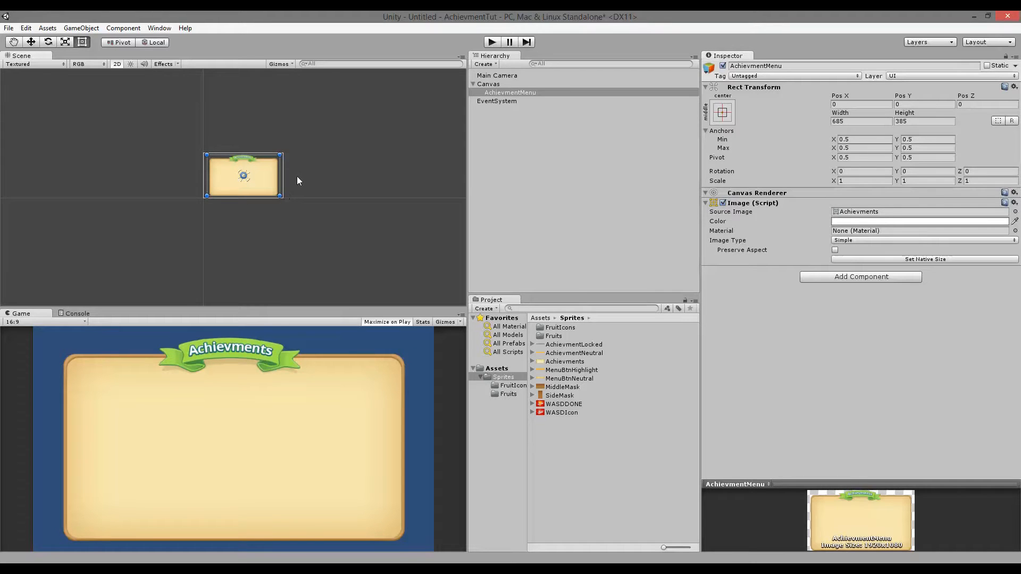
- Add a UI Image as a child of AchievmentMenu
scroll(319, 186, up, 5)
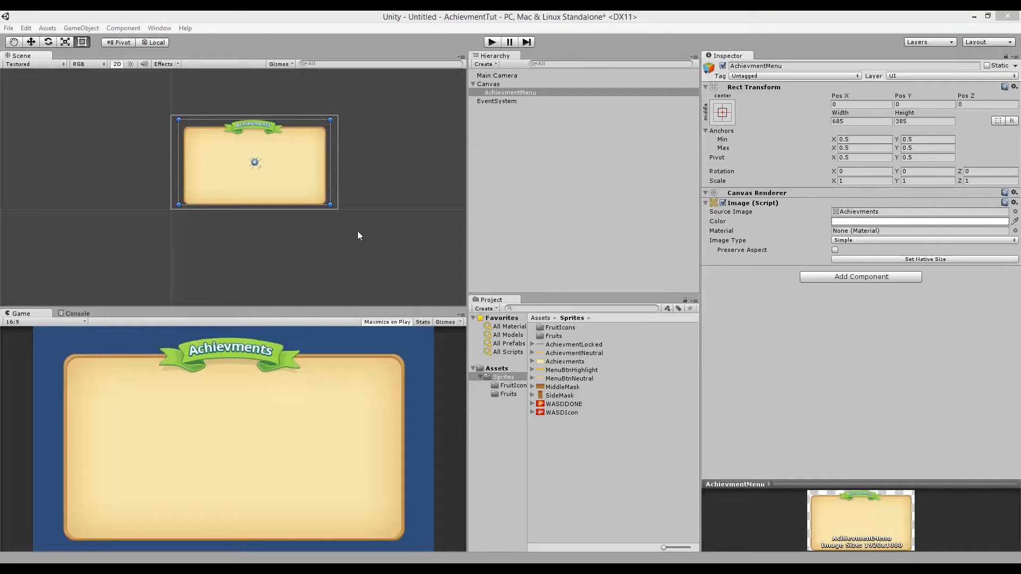
click(572, 387)
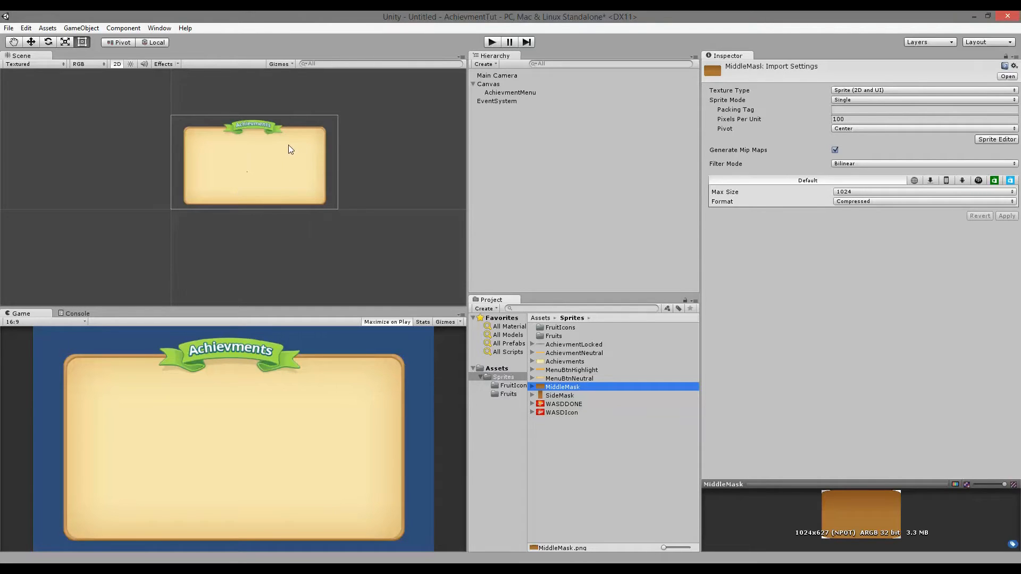
click(500, 93)
right_click(500, 96)
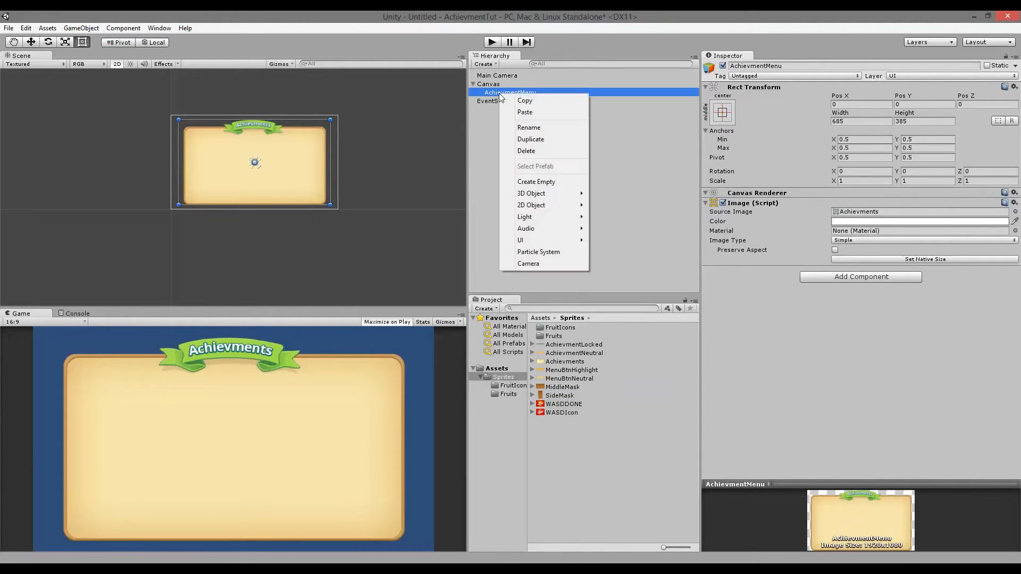
mouse_move(560, 242)
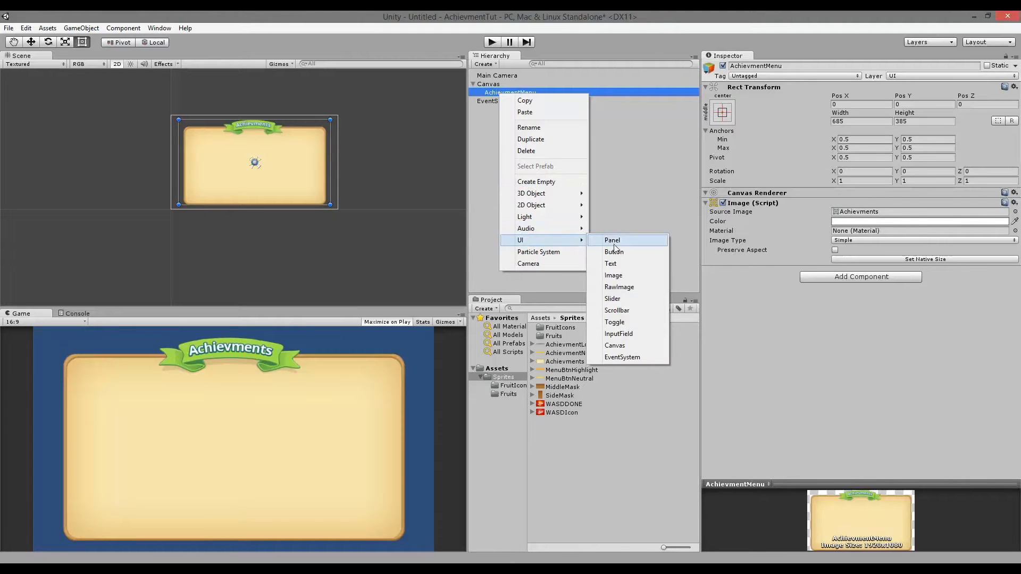
click(630, 275)
- Rename the Image under AchievmentMenu as AchievmentMask
click(507, 95)
click(507, 101)
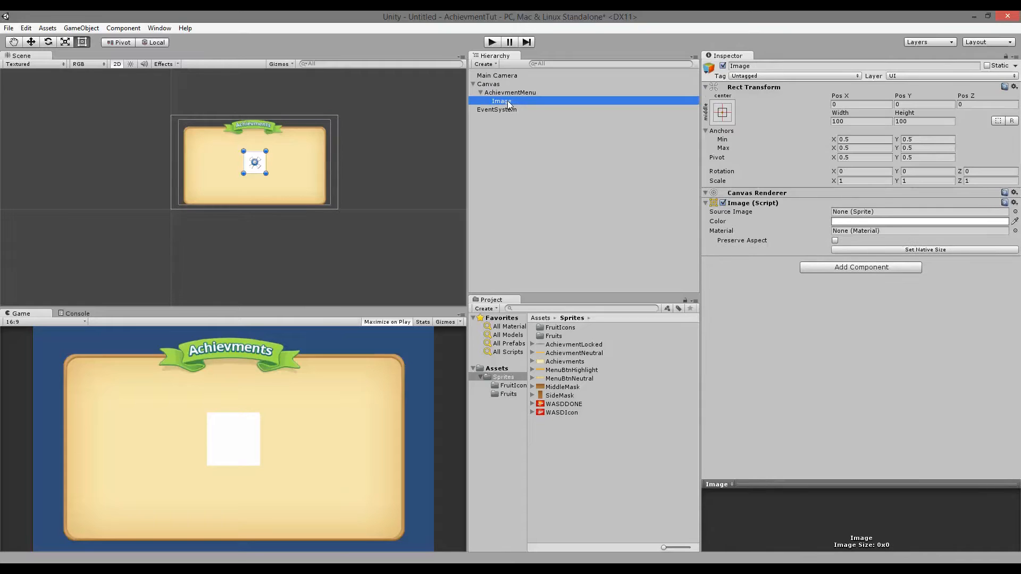
click(508, 103)
text(AchievmentMask)
key(Return)
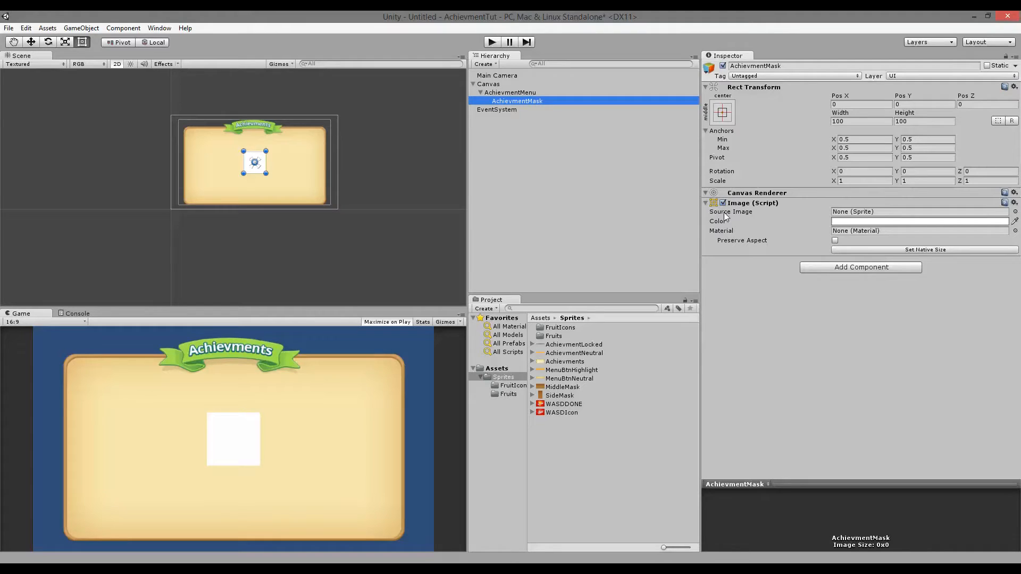
- Assign the MiddleMask sprite as the source image of AchievmentMask
click(532, 93)
click(522, 101)
click(1015, 211)
drag(640, 164, 640, 218)
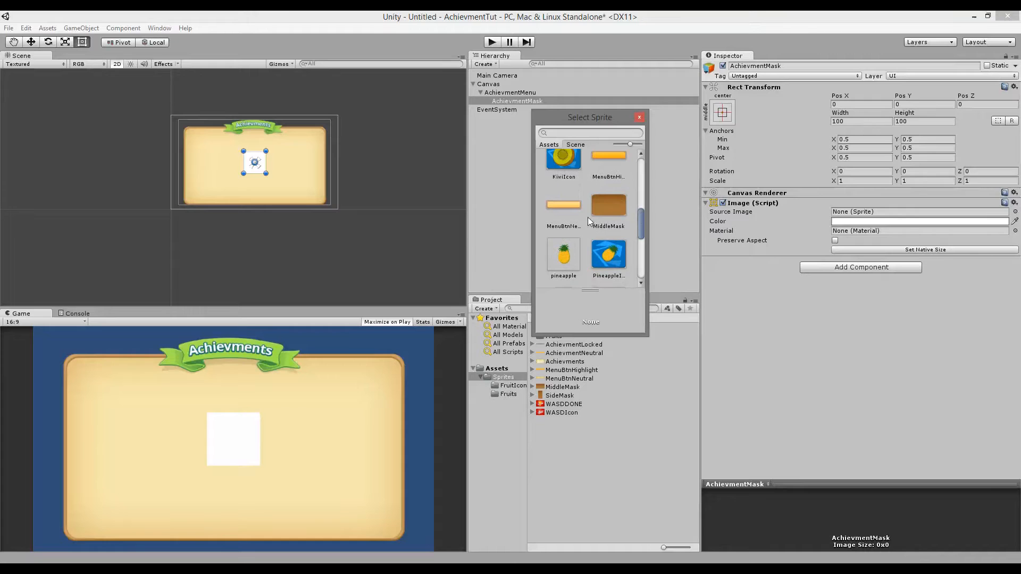
click(618, 210)
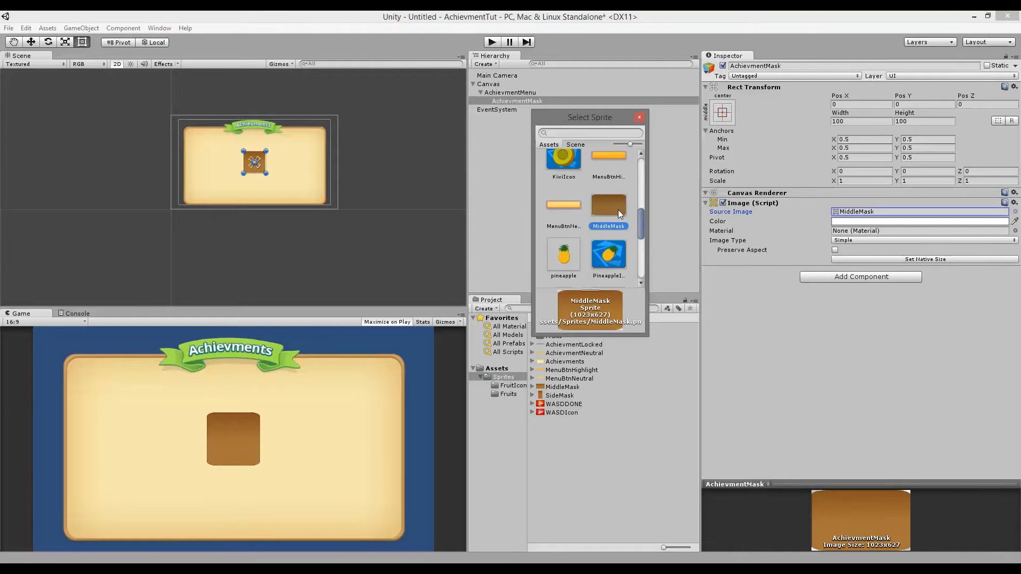
double_click(618, 209)
- Apply the native size to AchievmentMask, then scale it down to about 417 by 255 and place it at about X 72, Y -21
click(892, 260)
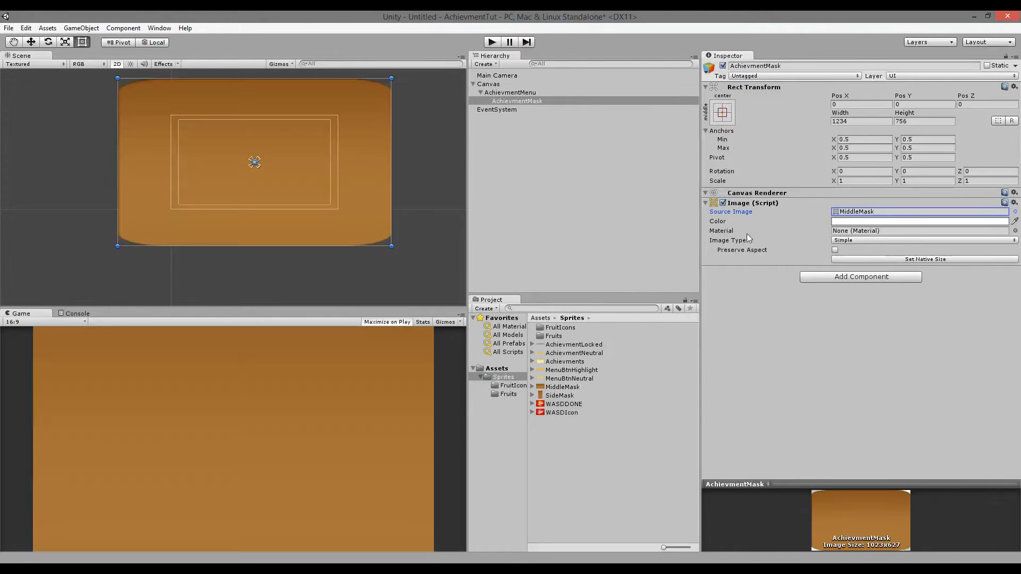
click(379, 242)
drag(389, 246, 219, 141)
drag(210, 99, 310, 158)
drag(321, 201, 304, 175)
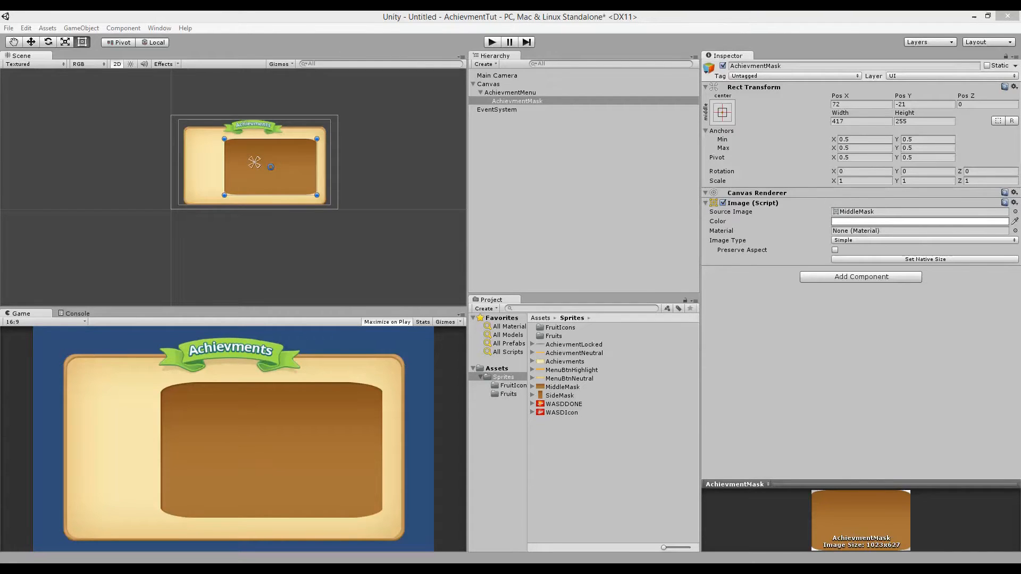
click(896, 570)
click(890, 524)
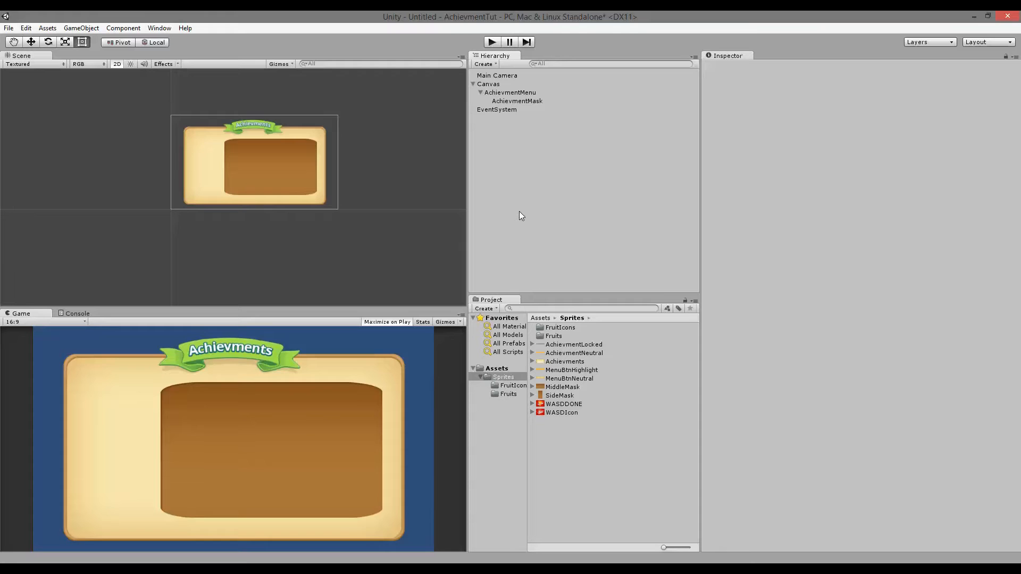
- Add a UI Image as a child of AchievmentMask and remove its Image (Script) component
click(521, 102)
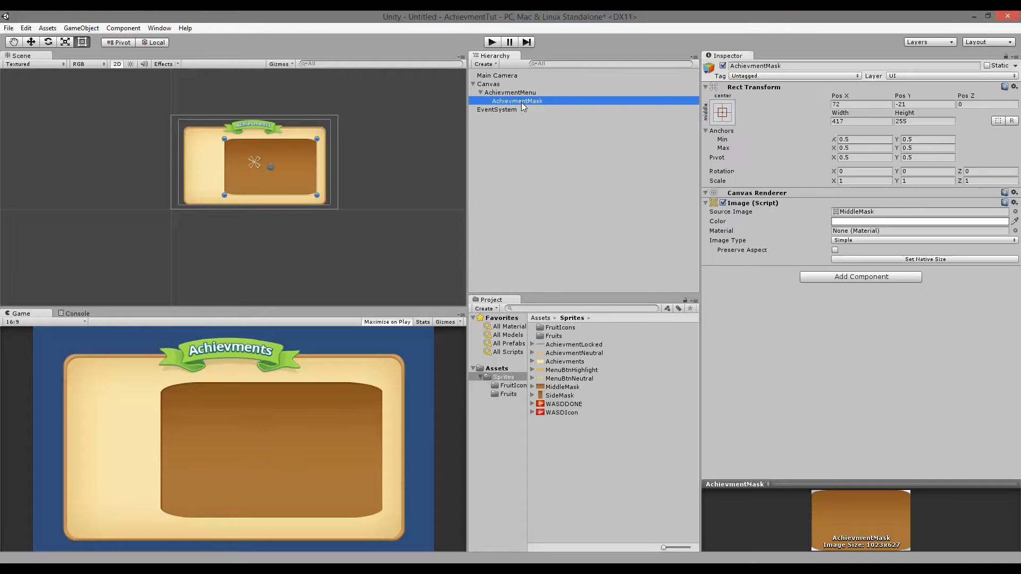
right_click(521, 102)
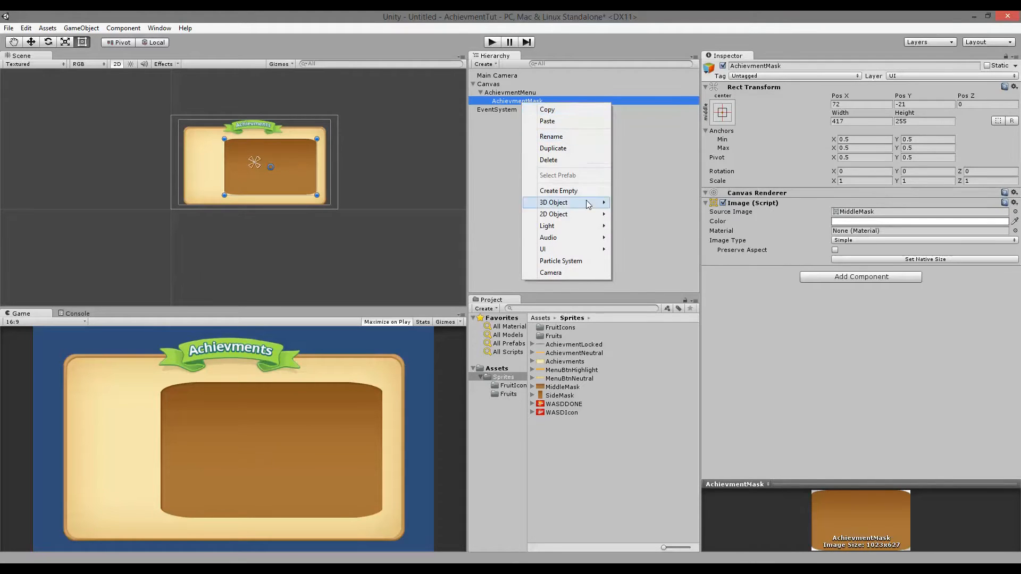
mouse_move(580, 251)
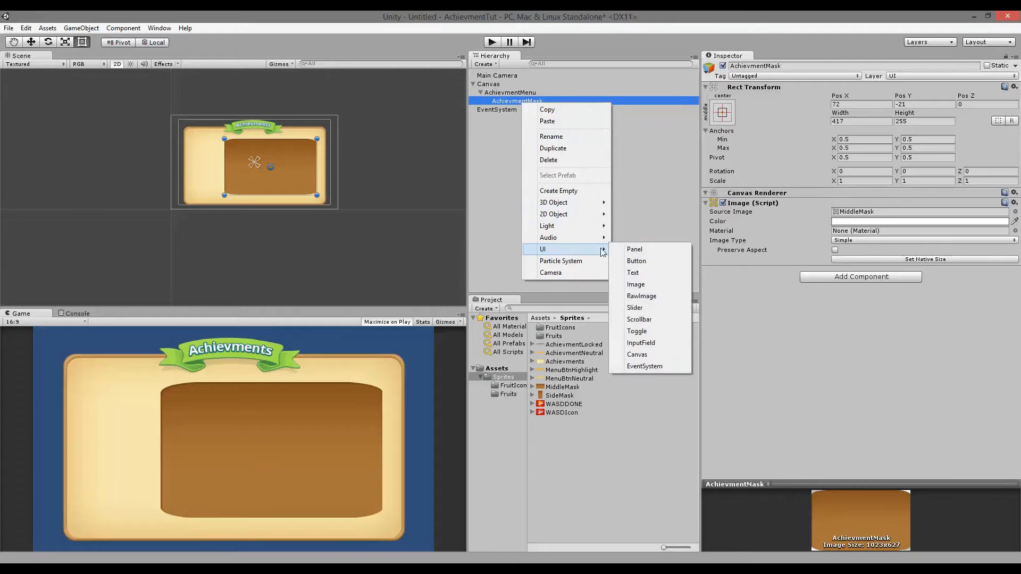
click(636, 284)
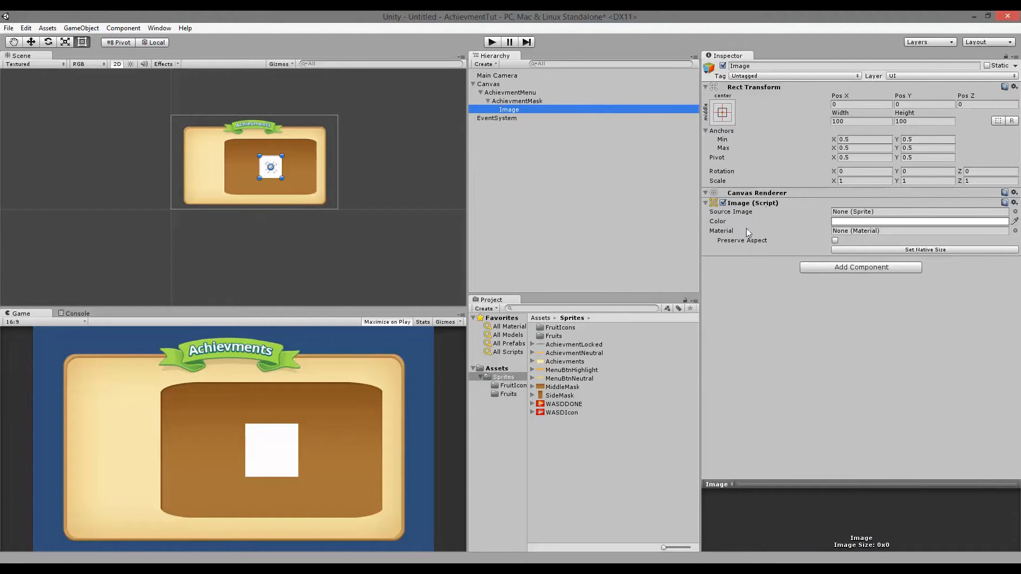
right_click(755, 204)
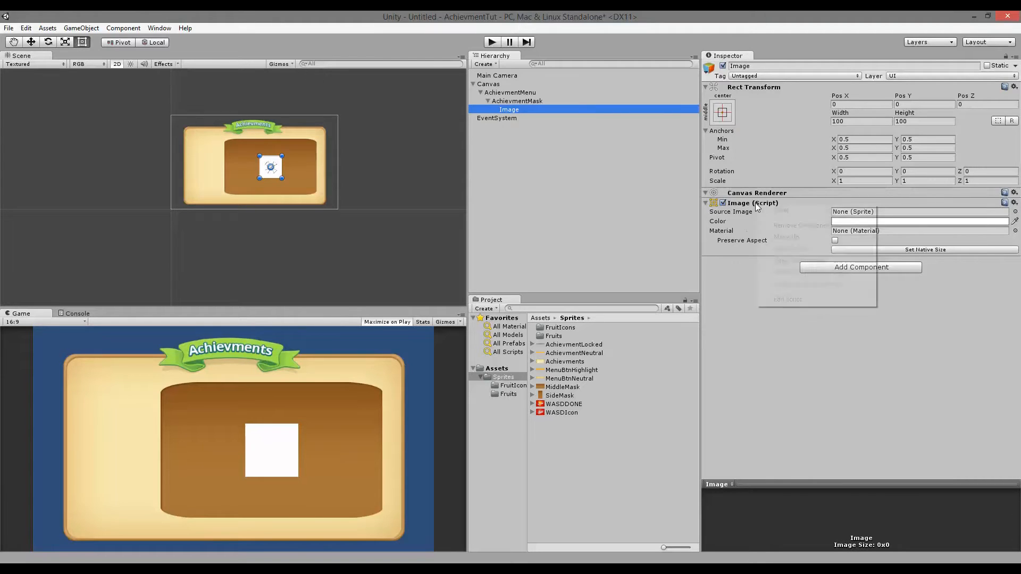
click(792, 228)
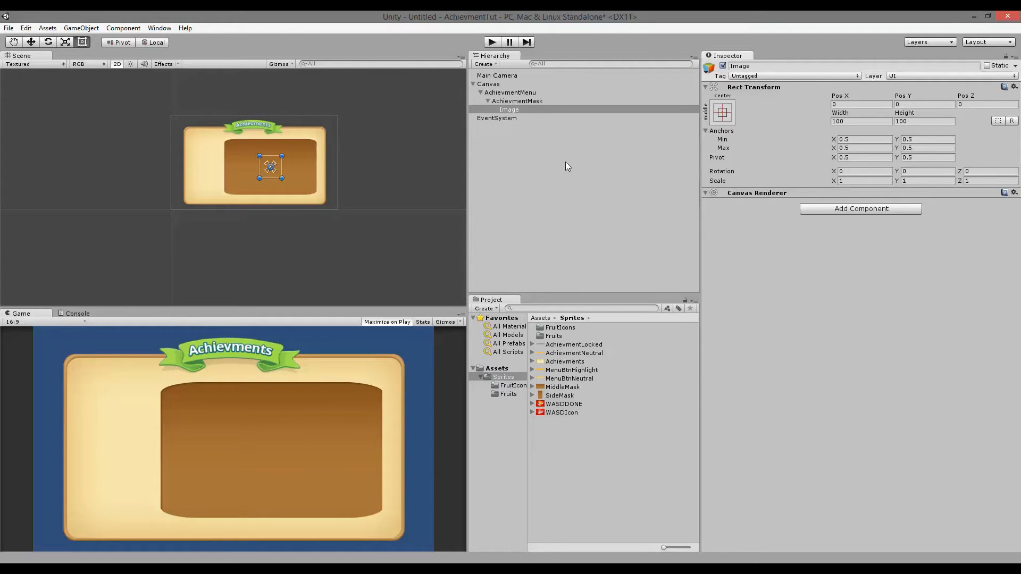
- Resize the empty Image object to about 417 by 54, spanning the upper edge of the brown mask at about Y 101
scroll(338, 163, up, 5)
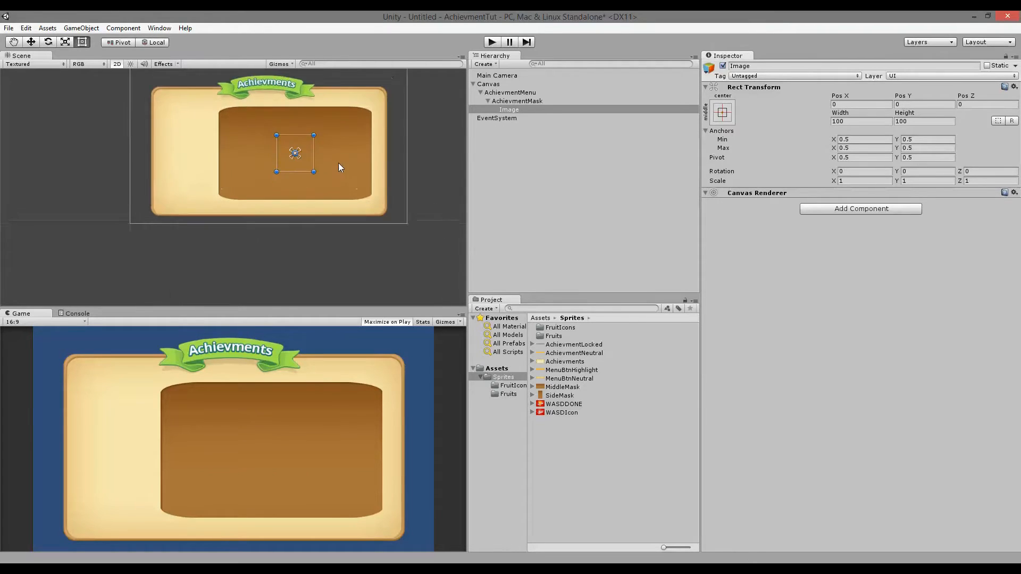
drag(321, 137, 361, 112)
scroll(362, 120, up, 1)
scroll(382, 119, down, 2)
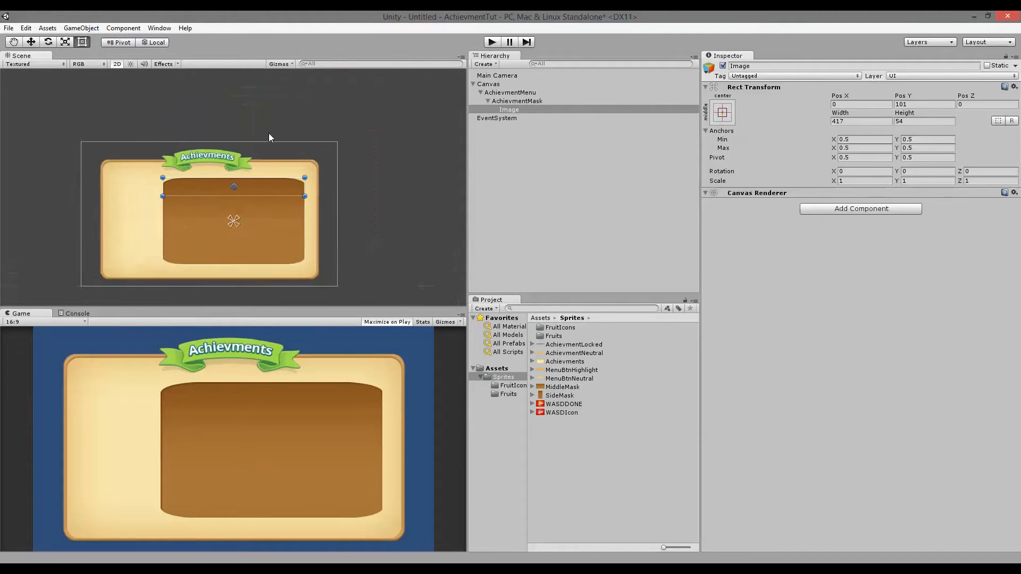
scroll(289, 192, up, 3)
scroll(289, 191, up, 2)
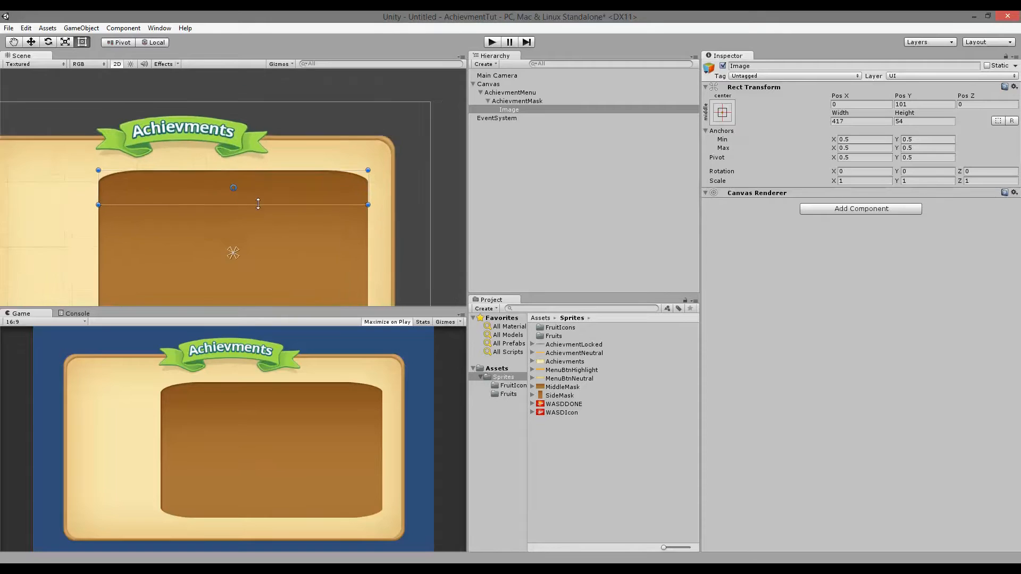
- Rename the empty Image object under AchievmentMask as General
click(508, 109)
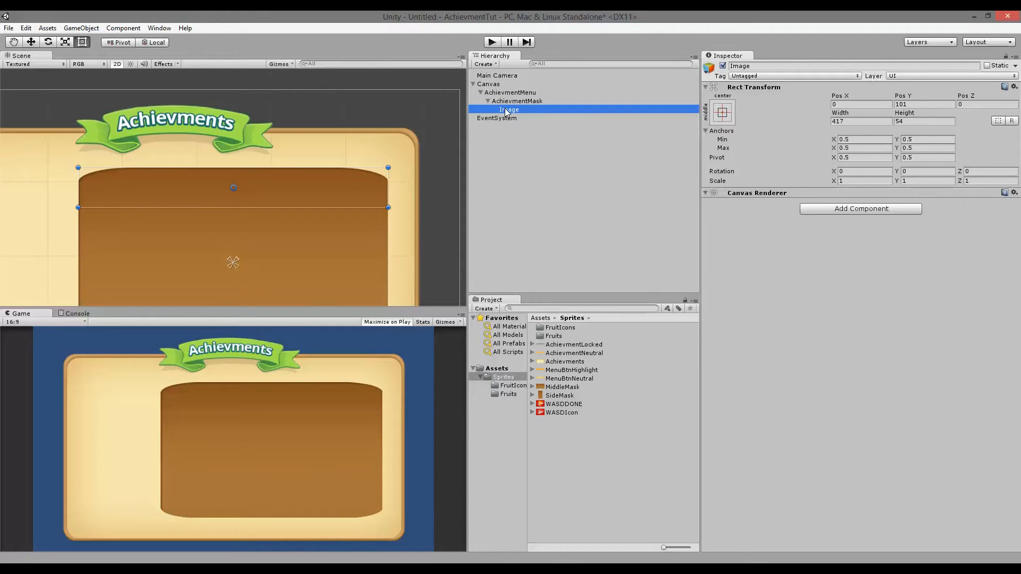
click(505, 108)
text(General)
key(Return)
- Add a UI Image as a child of the General object
click(527, 101)
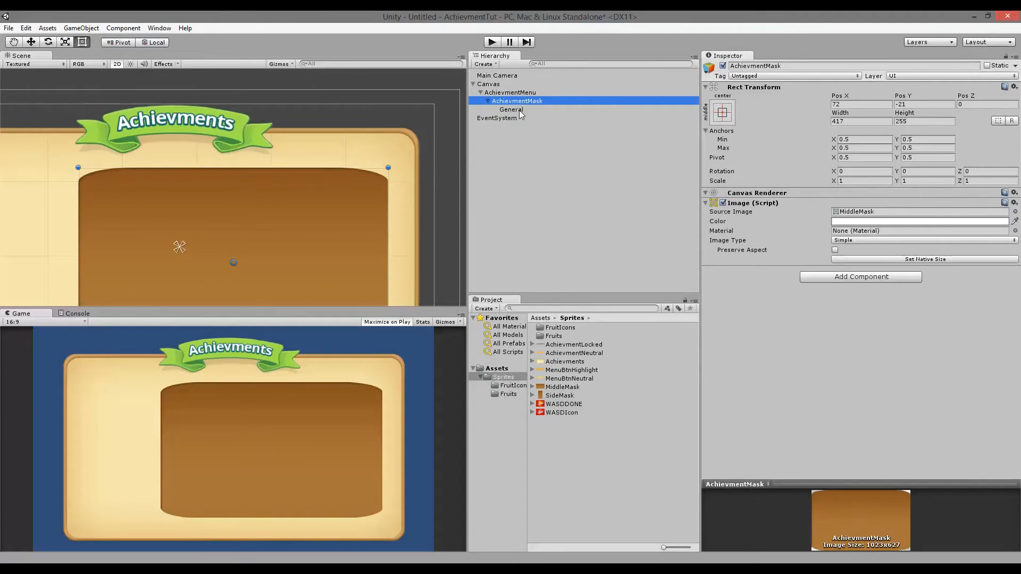
click(519, 110)
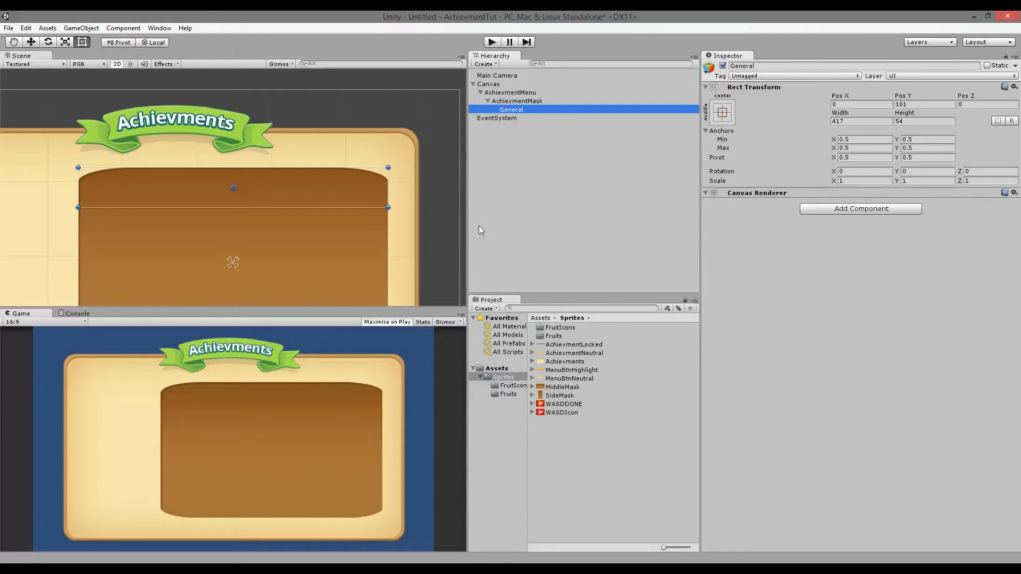
right_click(510, 111)
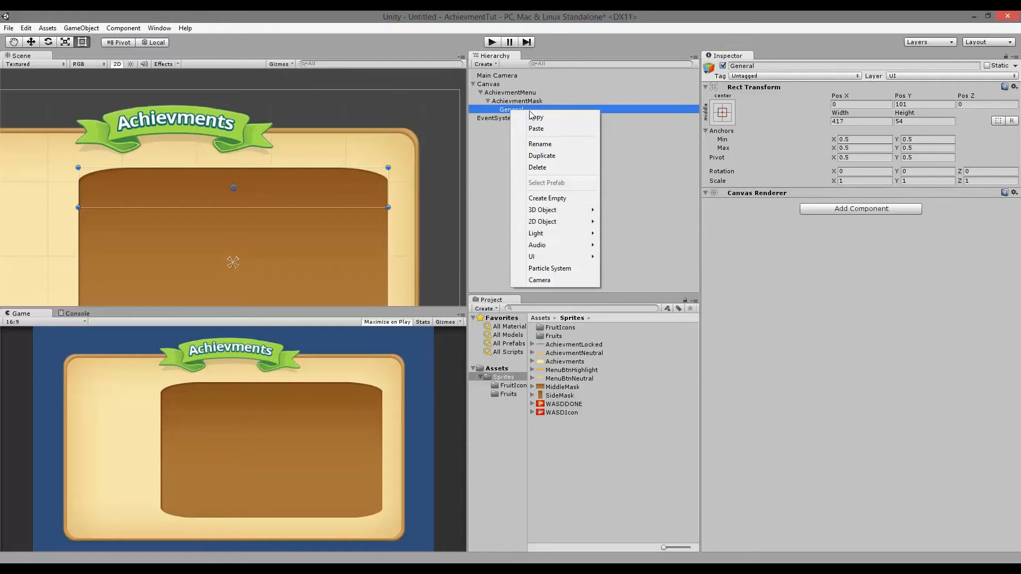
mouse_move(553, 258)
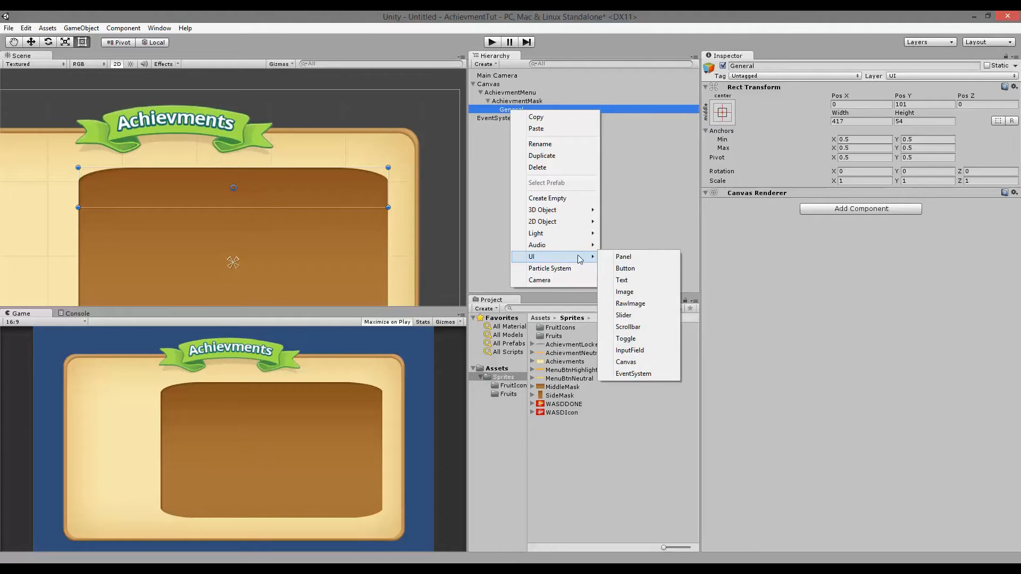
click(624, 292)
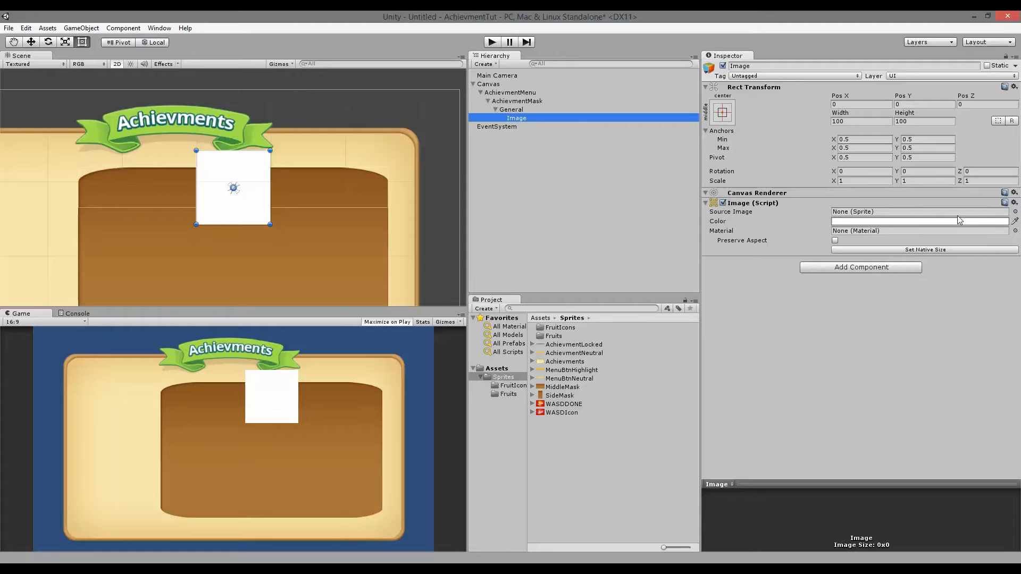
- Assign the AchievmentLocked sprite as the source image of the Image under General
click(1015, 212)
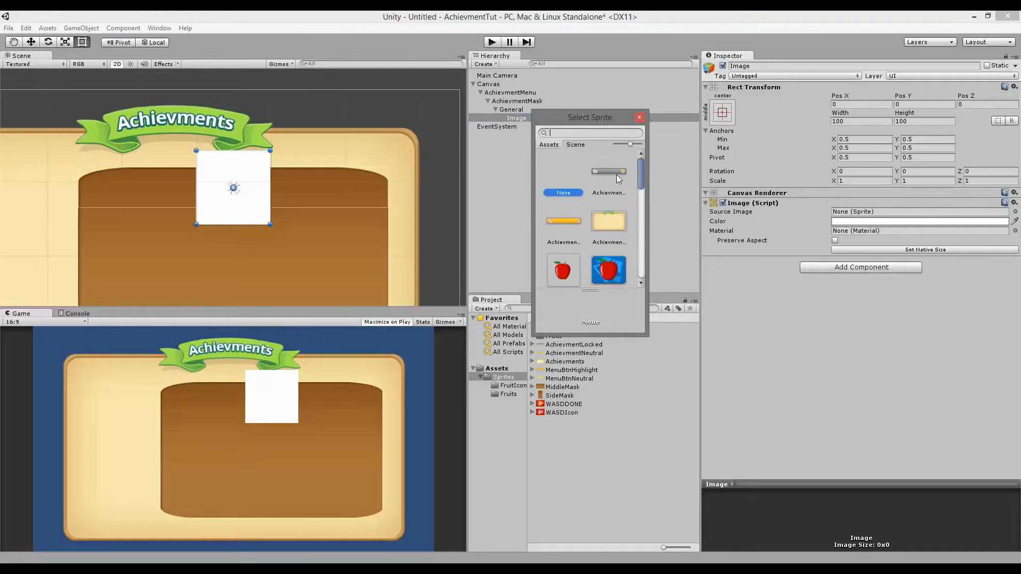
click(617, 174)
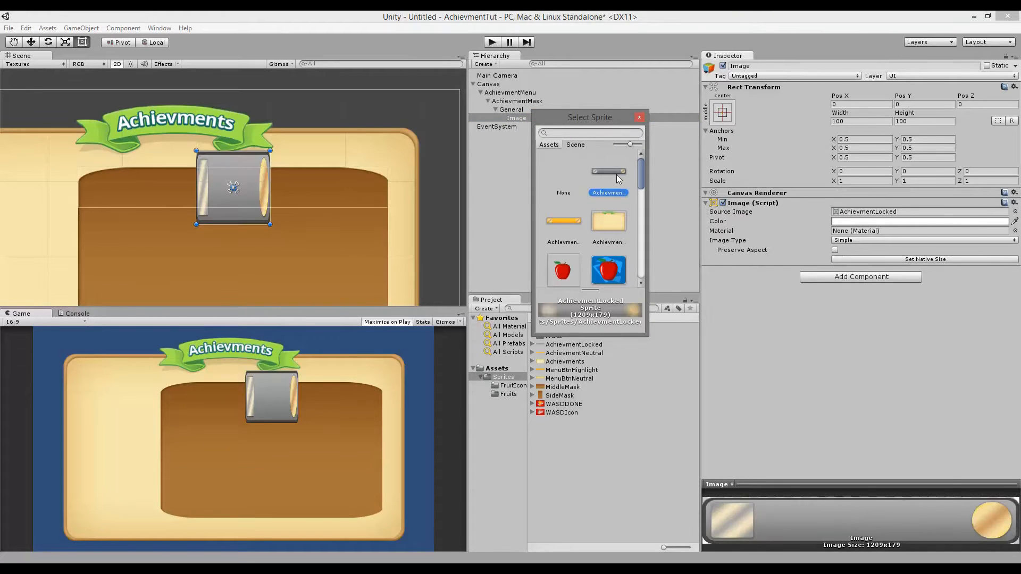
double_click(614, 172)
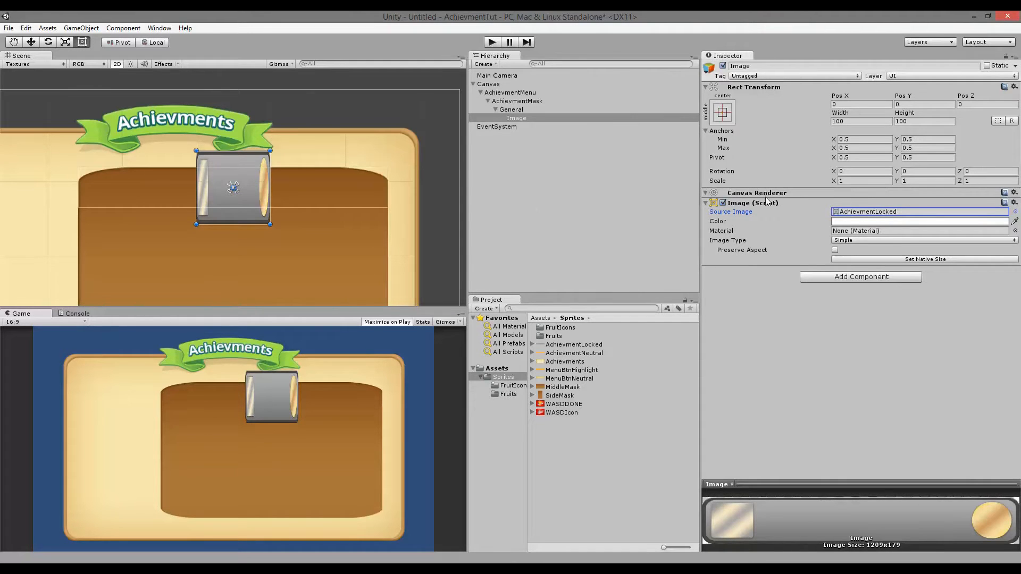
- Apply the native size to the Image under General, then scale it down to about 360 by 53 at about X 0, Y -11
click(920, 260)
scroll(452, 206, down, 5)
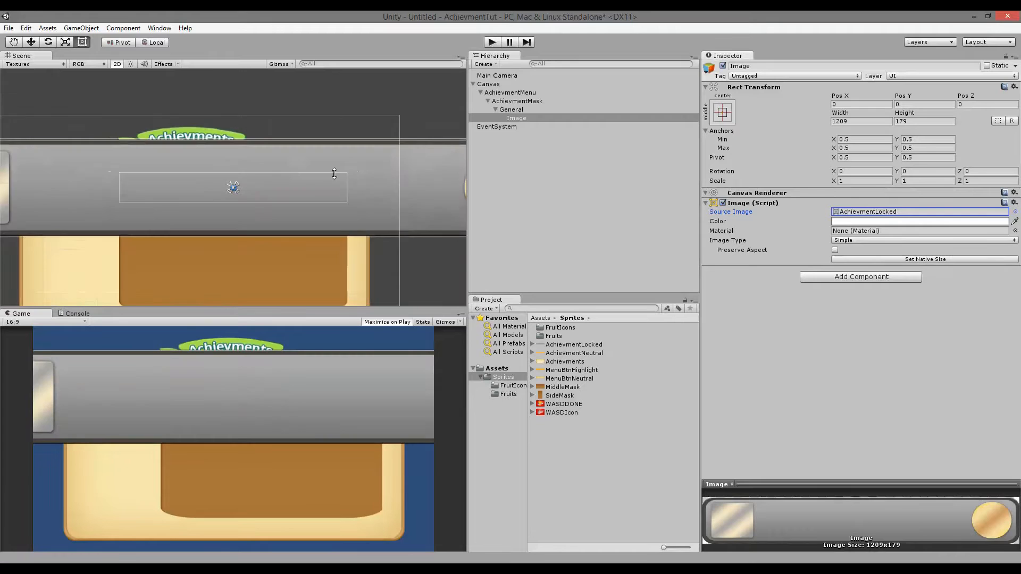
drag(389, 212, 257, 190)
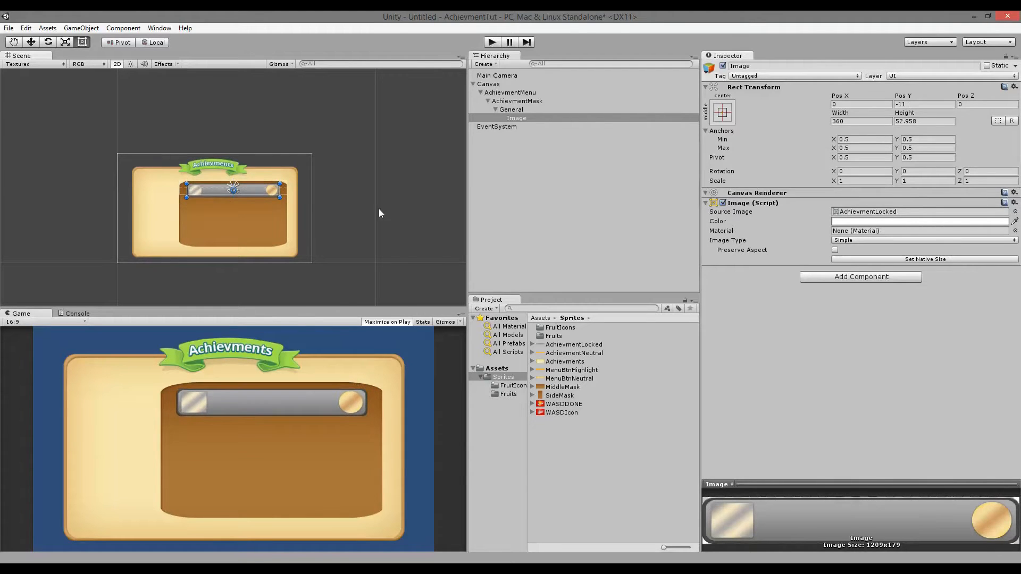
click(391, 260)
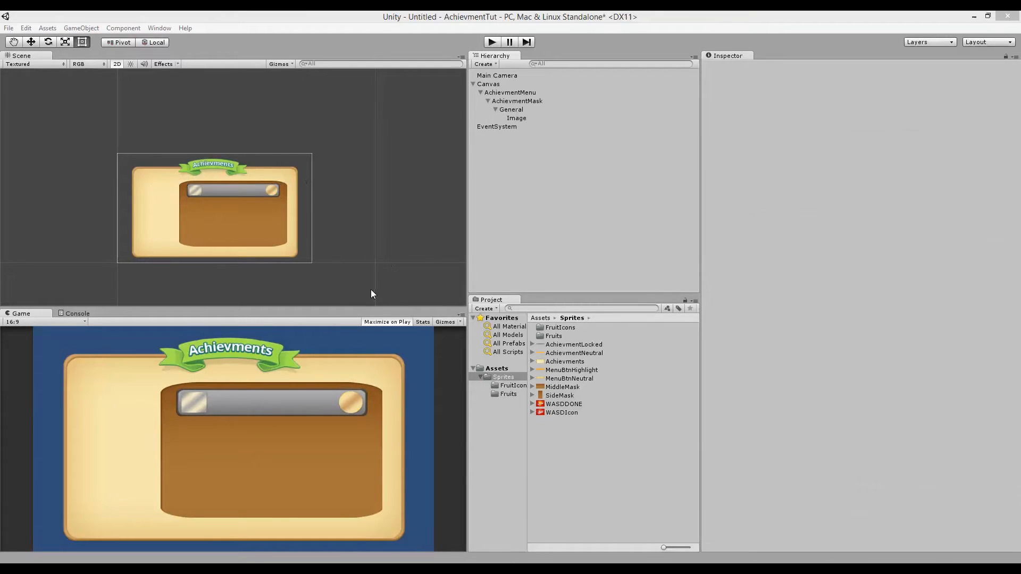
- Rename the Image under General as Achievment
click(518, 119)
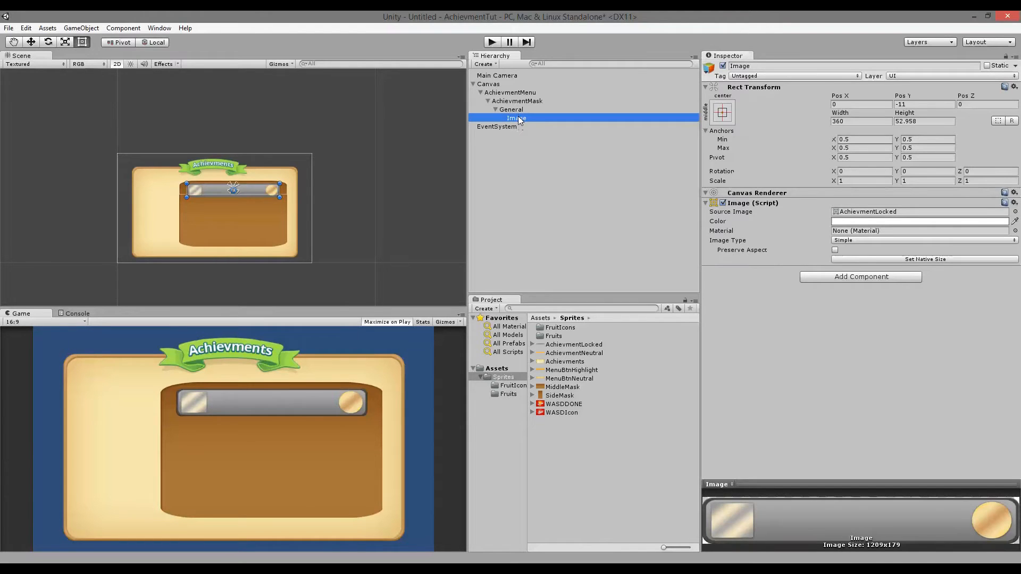
click(520, 119)
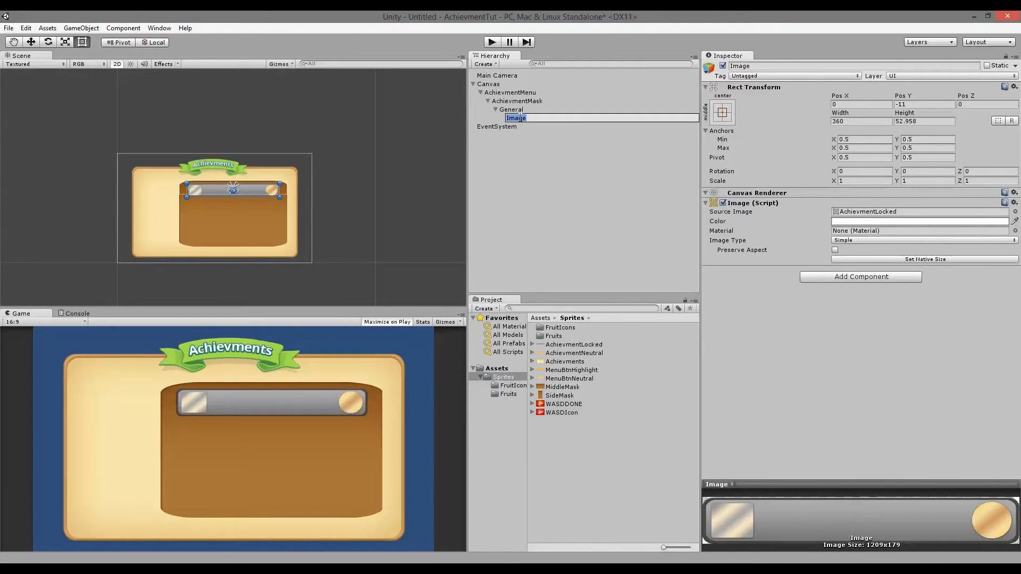
text(Achievment)
key(Return)
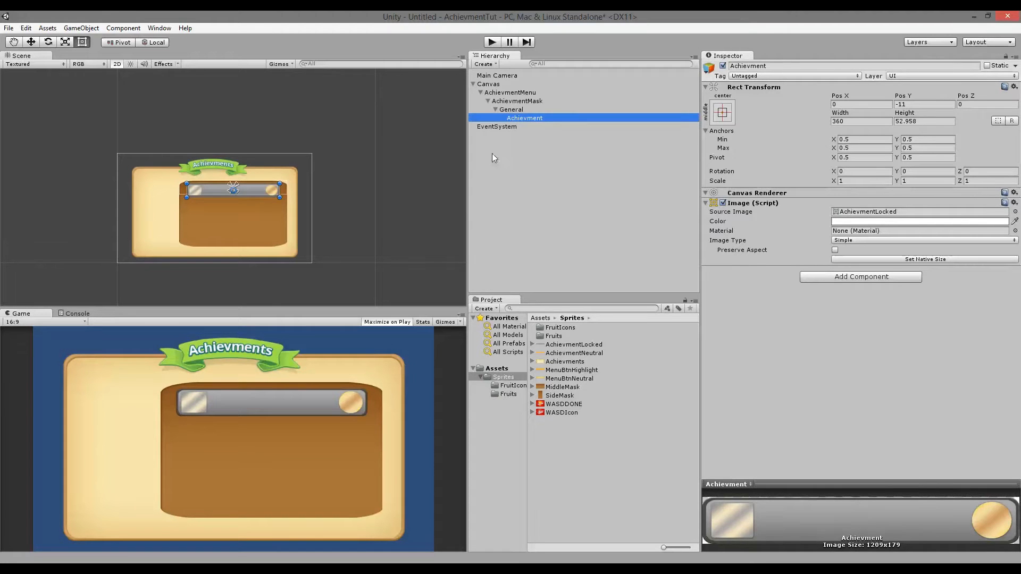
- Try placing a duplicate of the Achievment entry below the original at about Y -71, and delete that copy
scroll(292, 155, up, 3)
scroll(308, 226, up, 3)
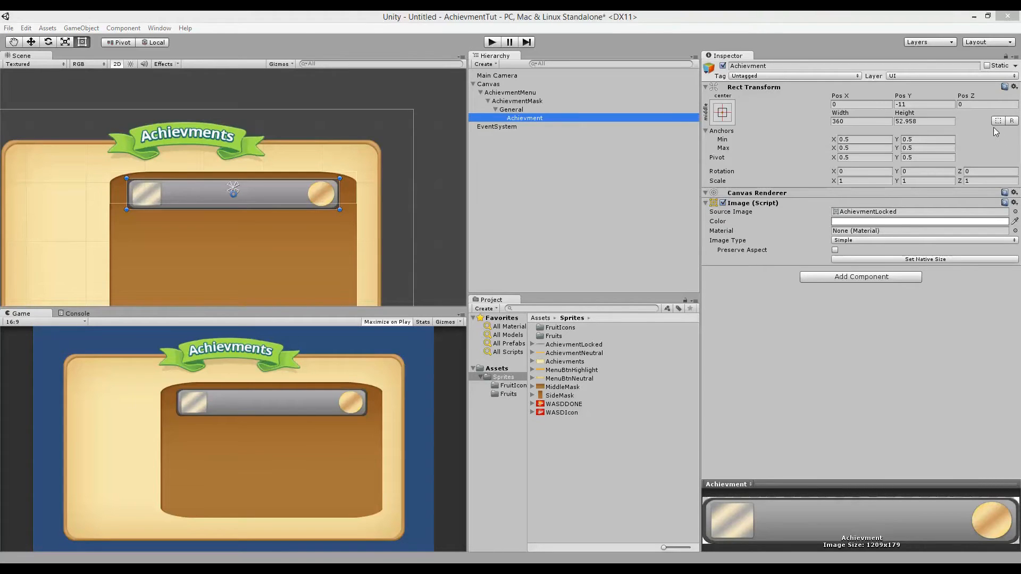
click(510, 110)
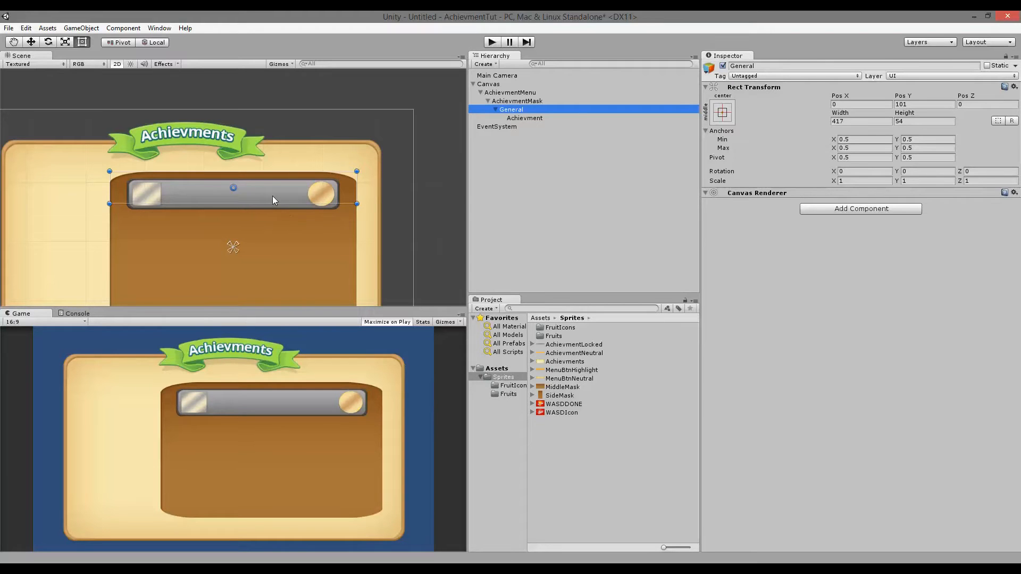
click(518, 118)
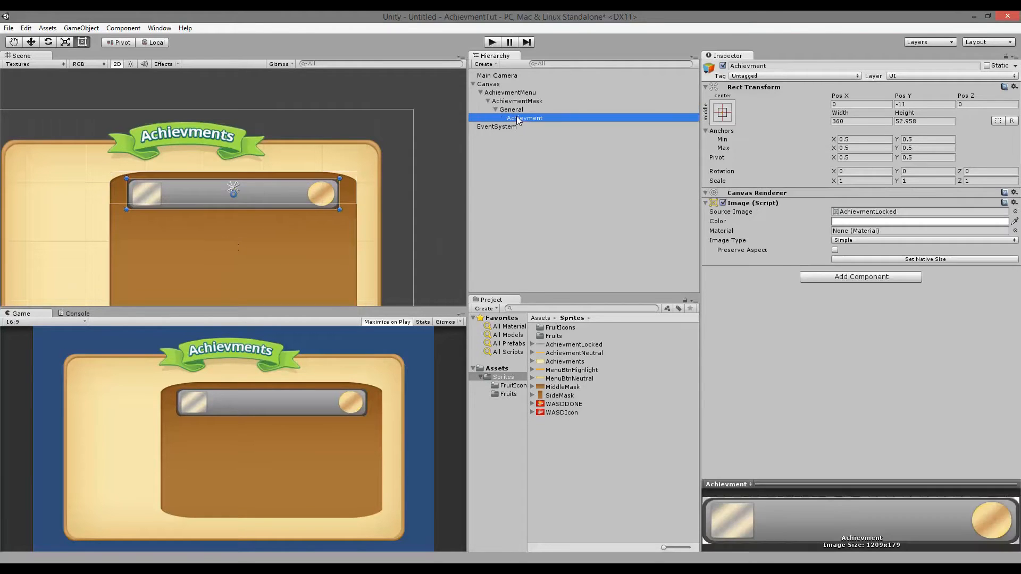
right_click(518, 119)
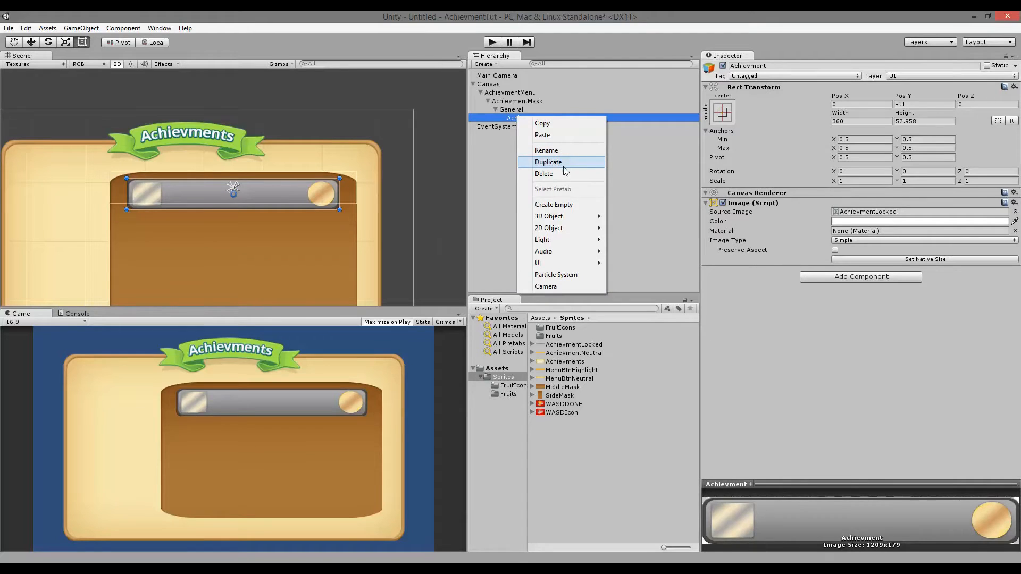
click(548, 162)
drag(275, 187, 276, 226)
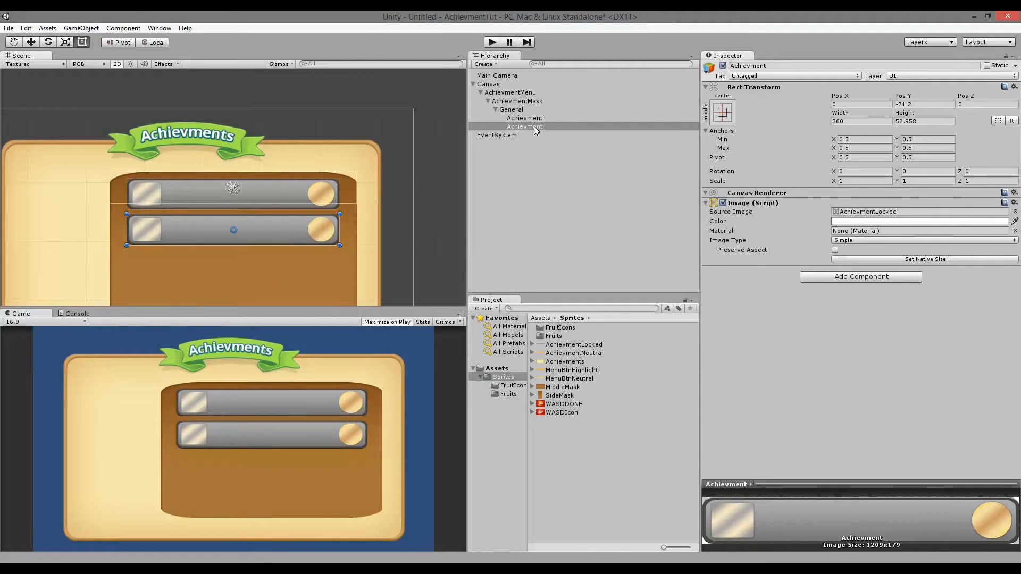
key(Delete)
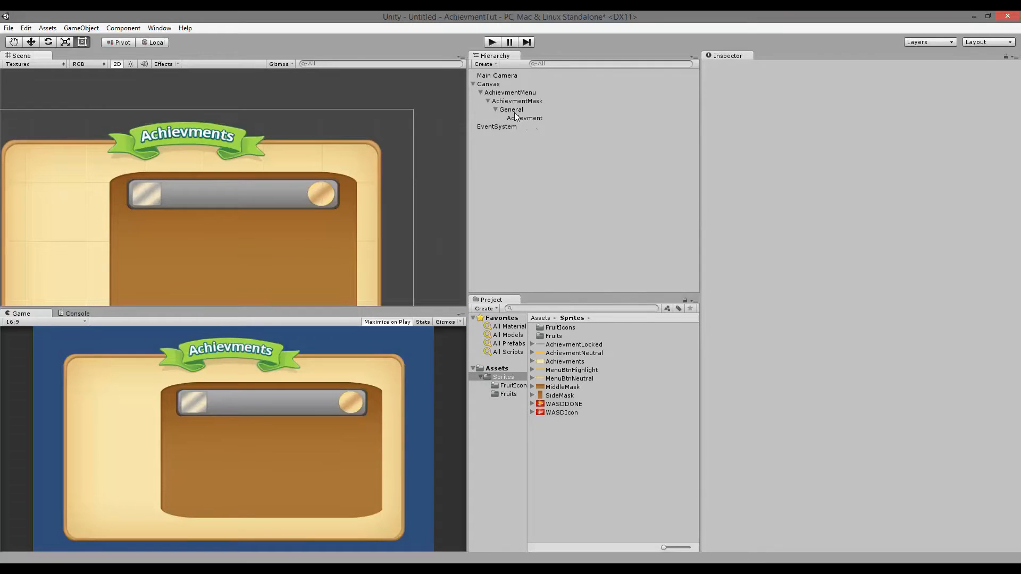
- Add a Vertical Layout Group component to the General object
click(515, 112)
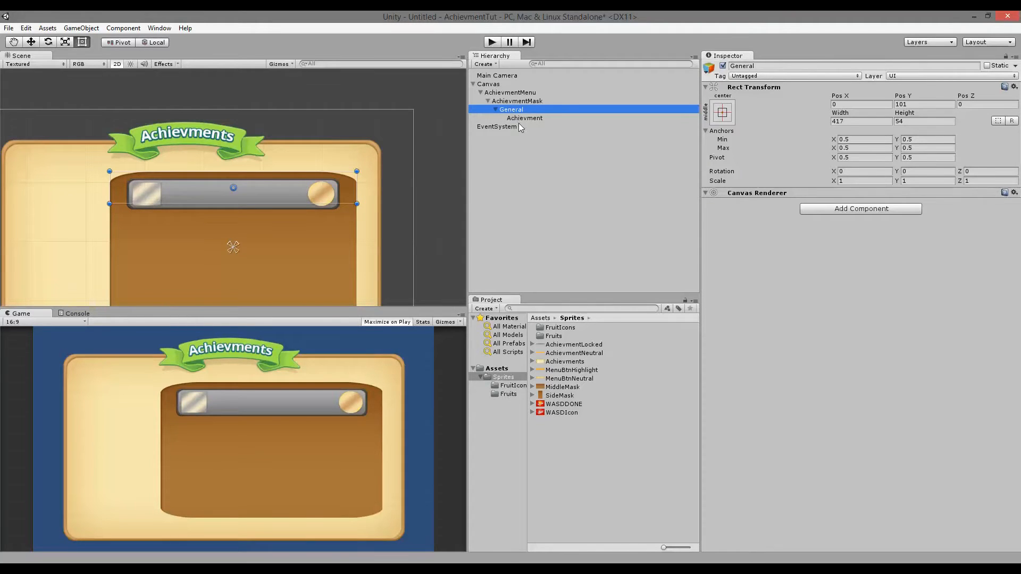
click(860, 210)
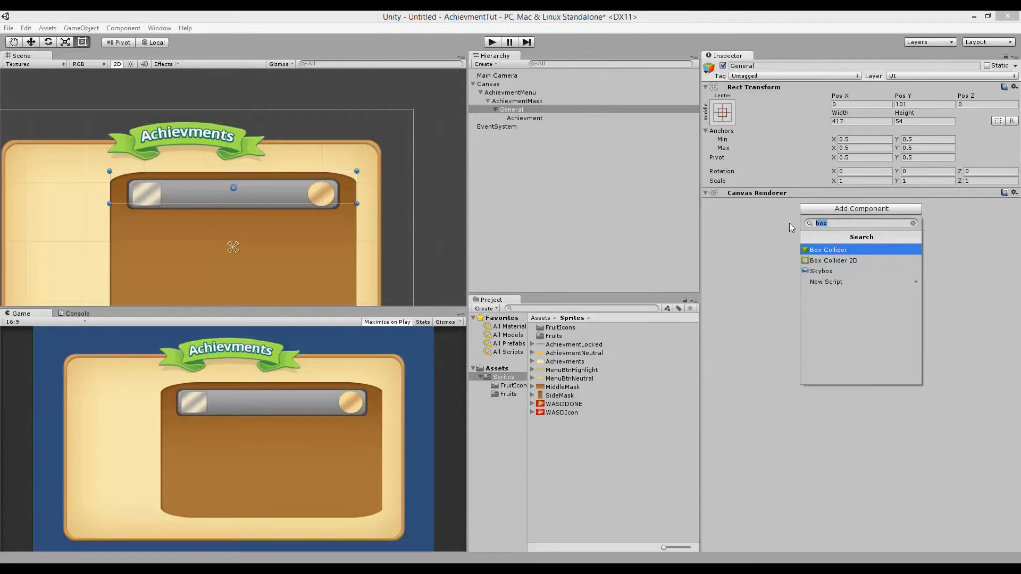
text(ver)
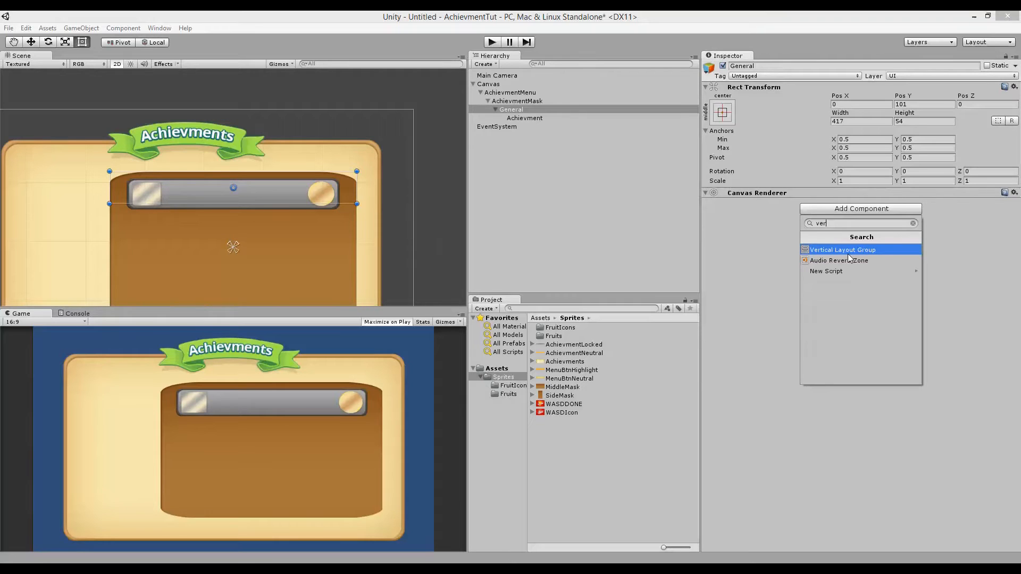
click(847, 252)
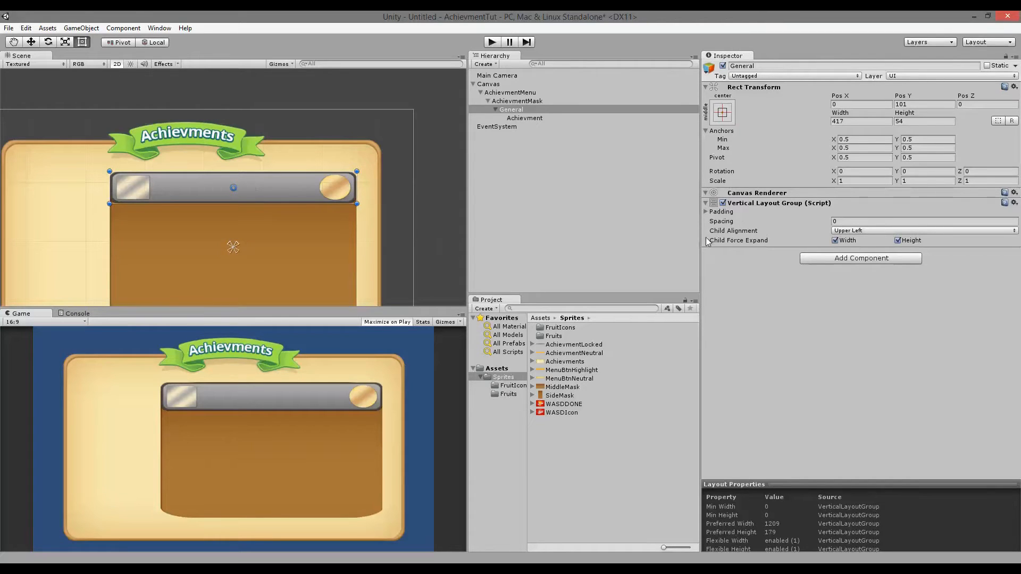
- Set General's layout padding to 5 left and right and 10 top and bottom, and turn off Child Force Expand for width and height
click(512, 118)
click(510, 110)
scroll(378, 182, up, 3)
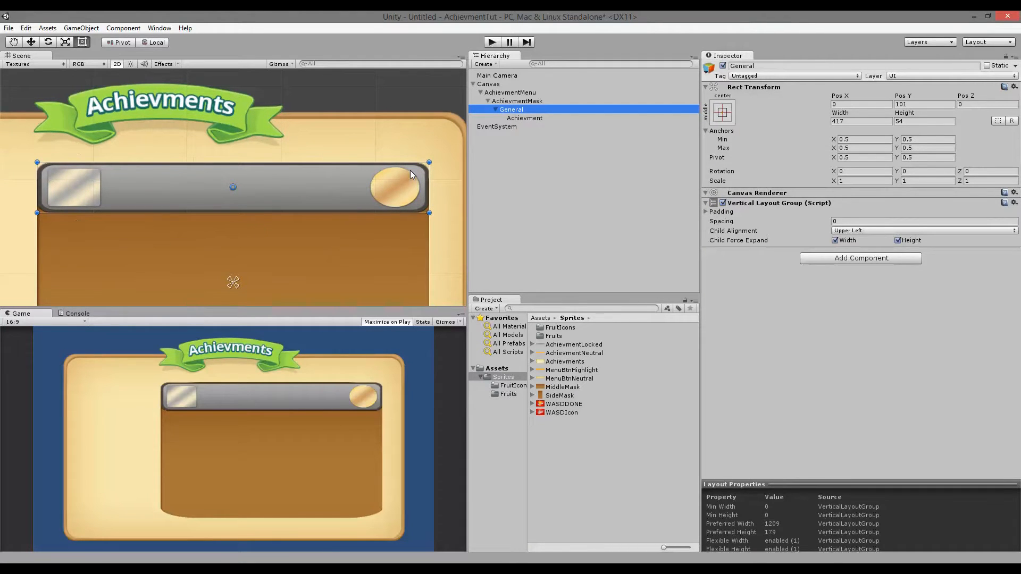
click(711, 212)
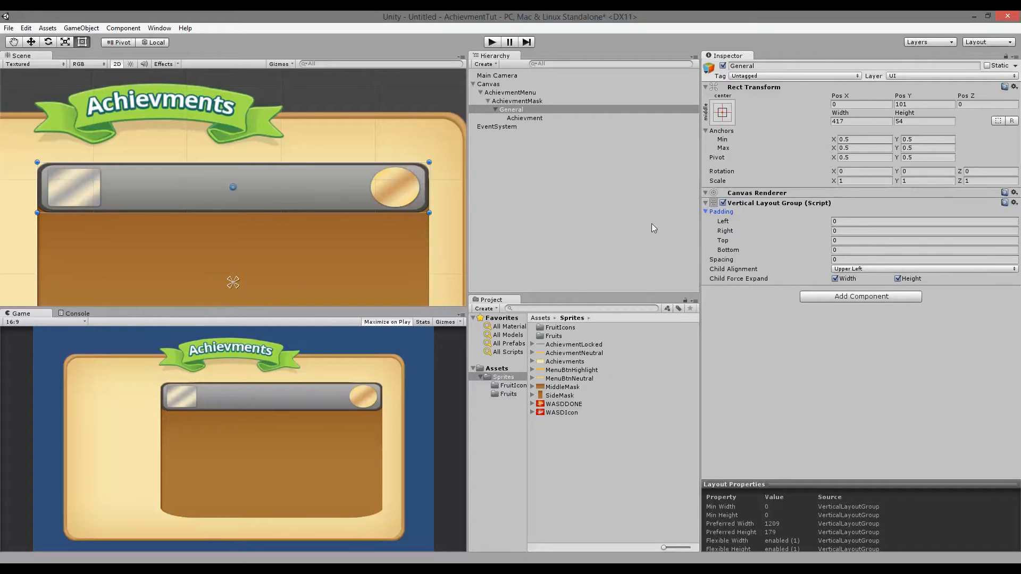
click(819, 221)
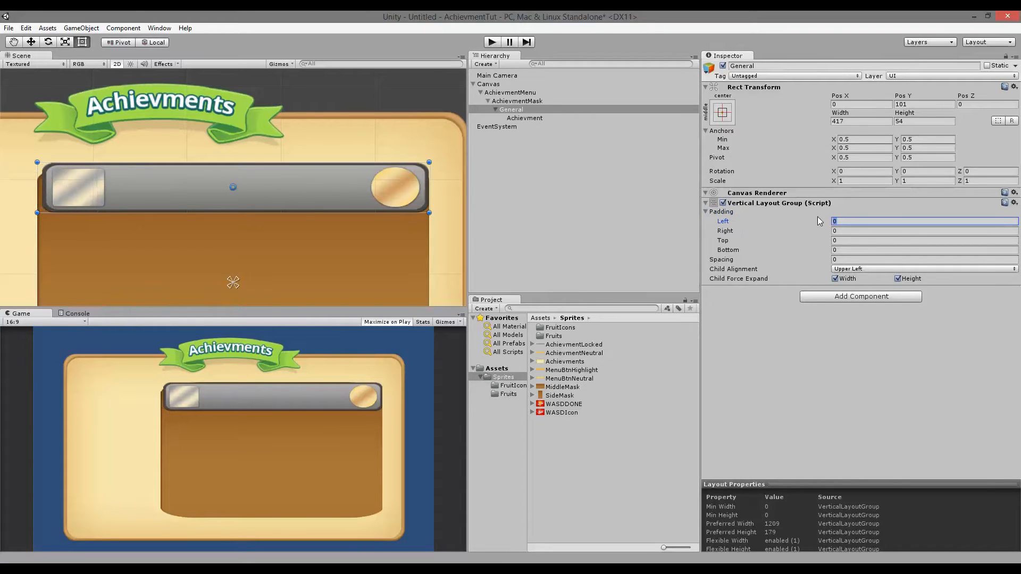
text(5)
click(812, 232)
text(5)
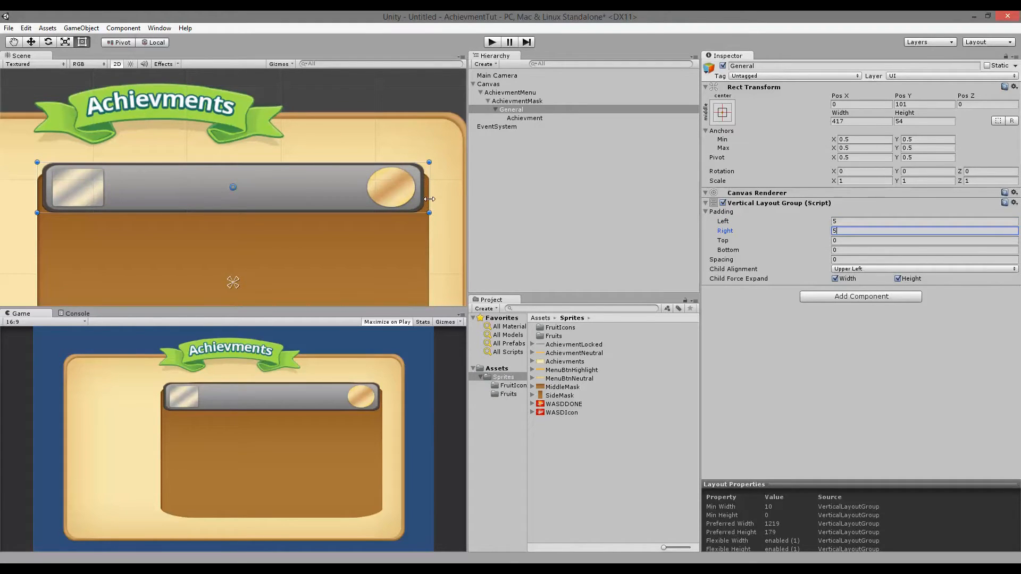
click(850, 241)
text(10)
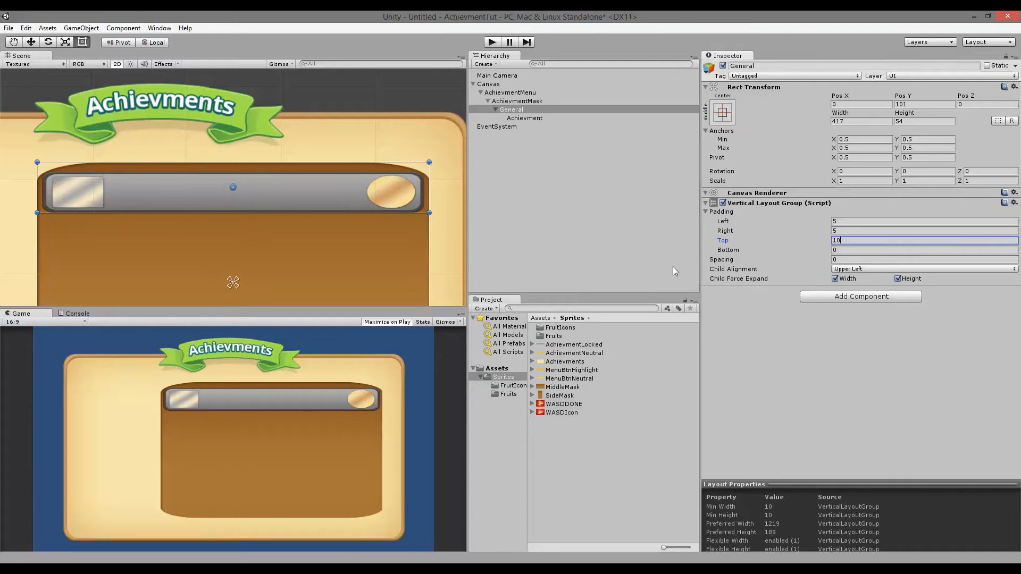
click(844, 250)
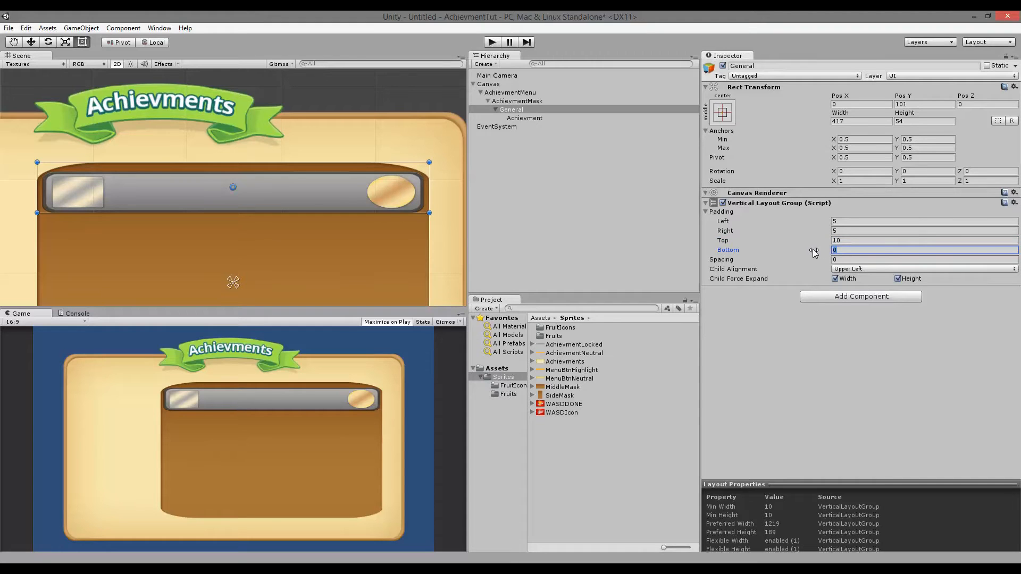
text(10)
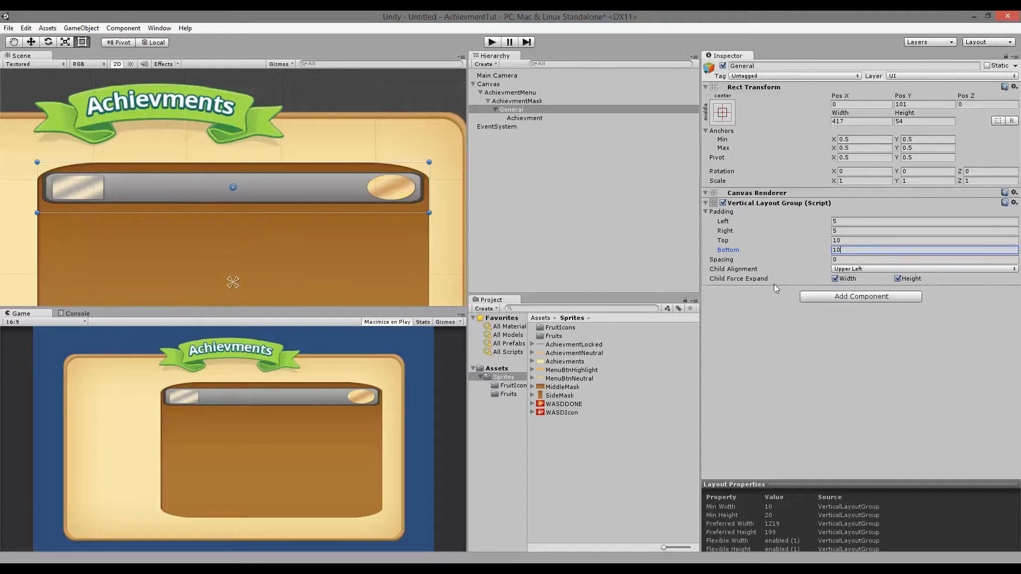
click(835, 279)
click(898, 279)
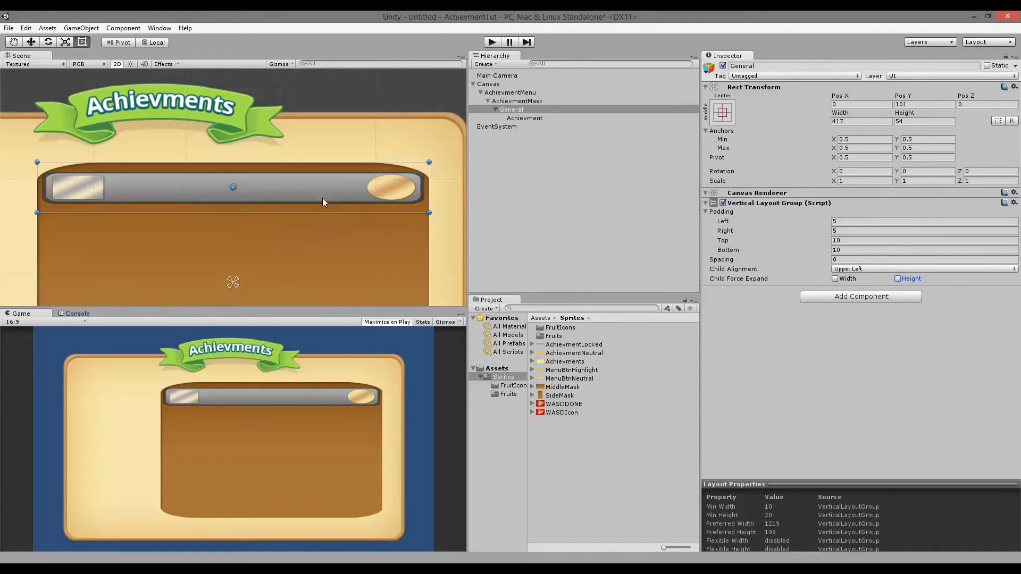
- Compare General's layout group settings with the Rect Transform of its child Achievment
click(515, 110)
click(520, 119)
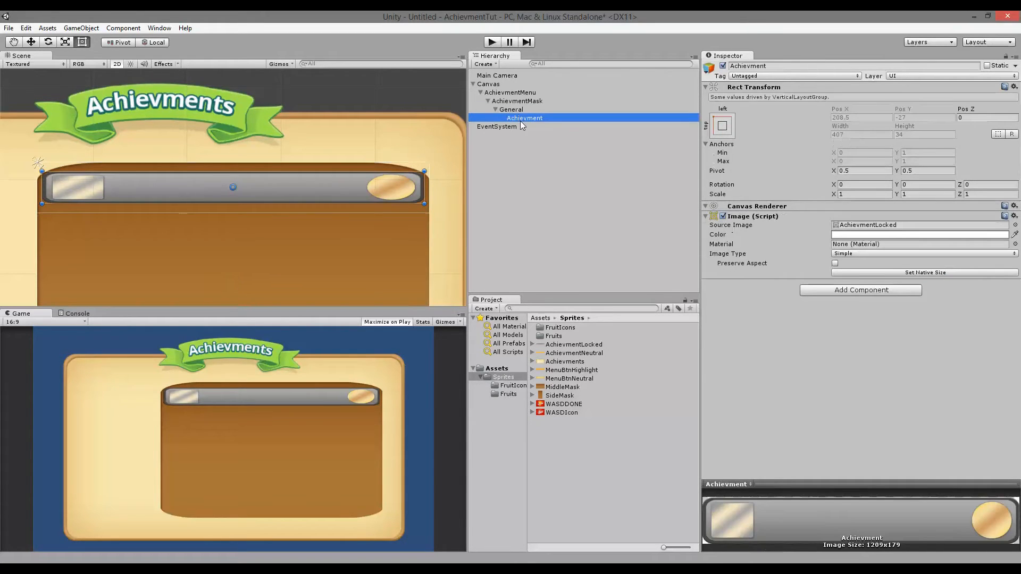
click(516, 110)
click(525, 118)
click(512, 110)
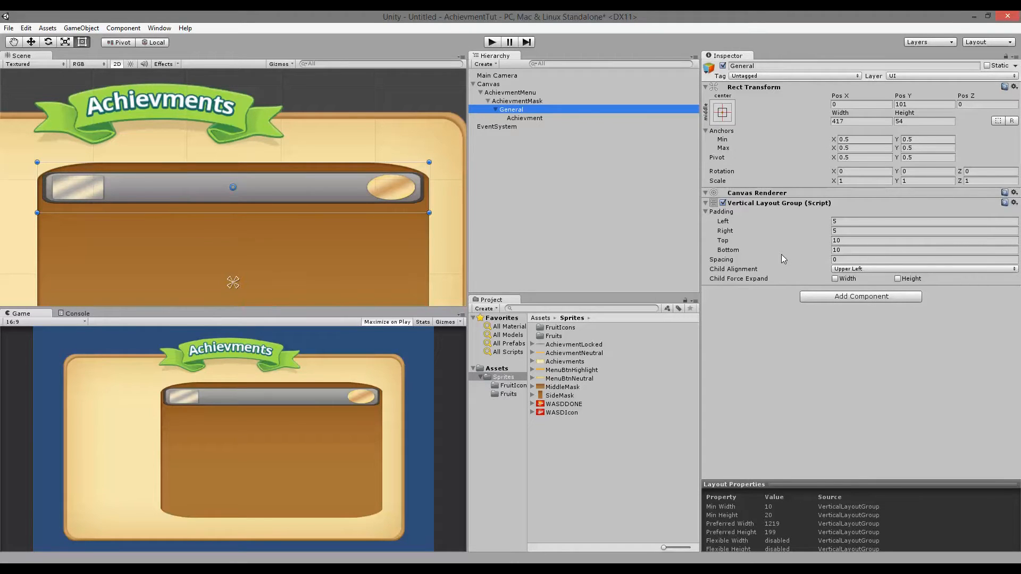
click(534, 117)
key(Up)
- Add a Layout Element component to the Achievment entry
click(523, 118)
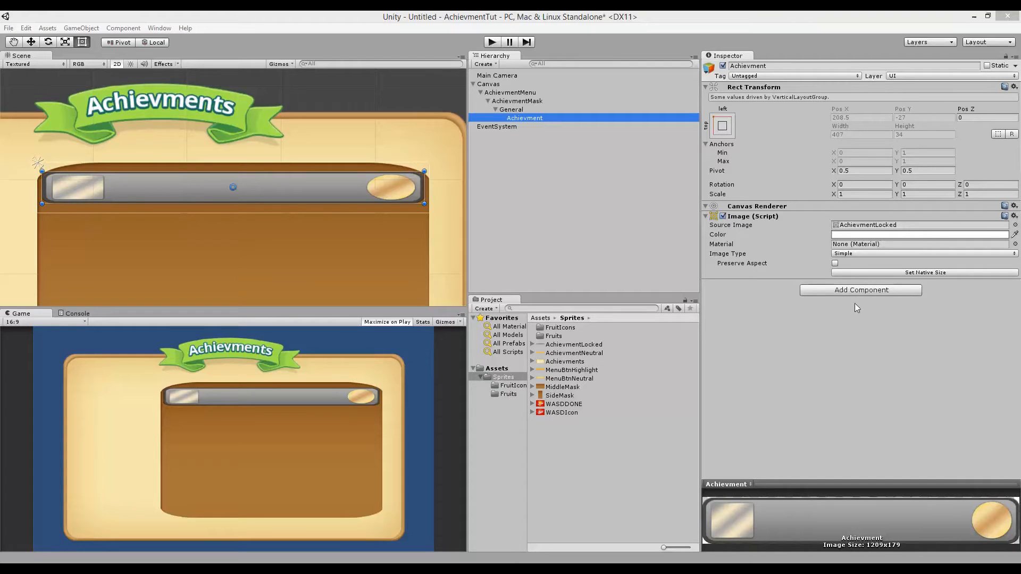
click(852, 288)
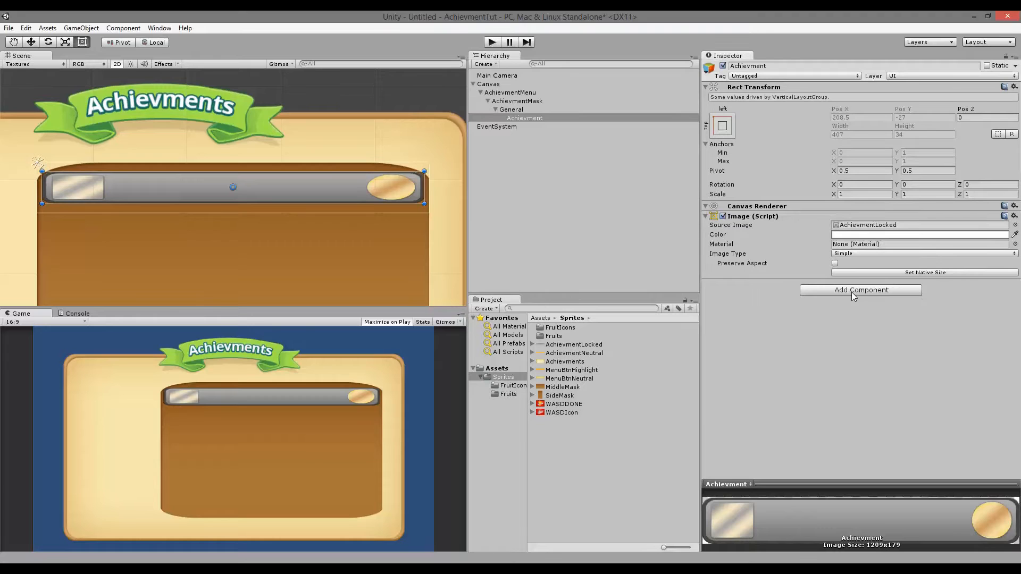
text(lay)
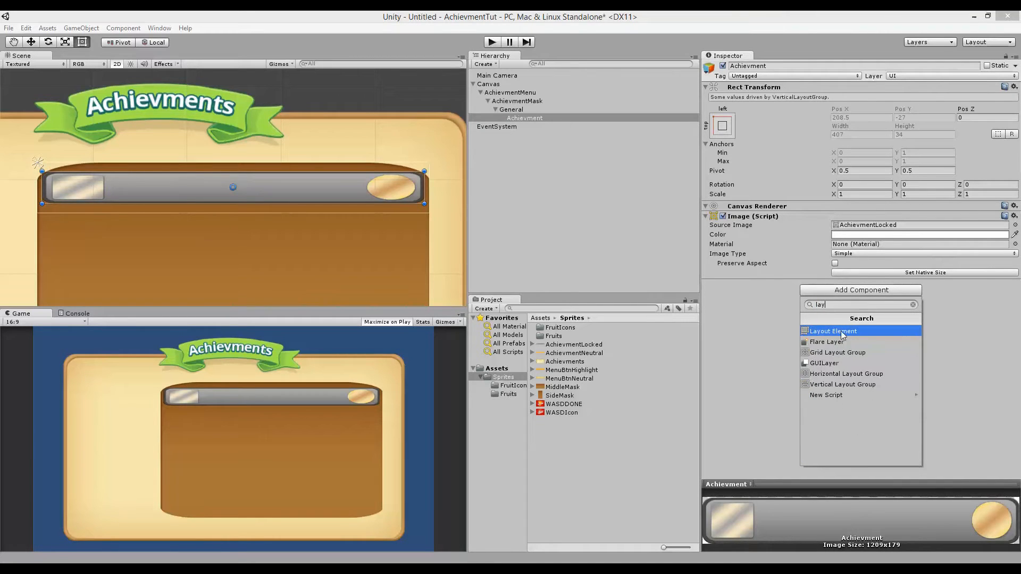
click(841, 331)
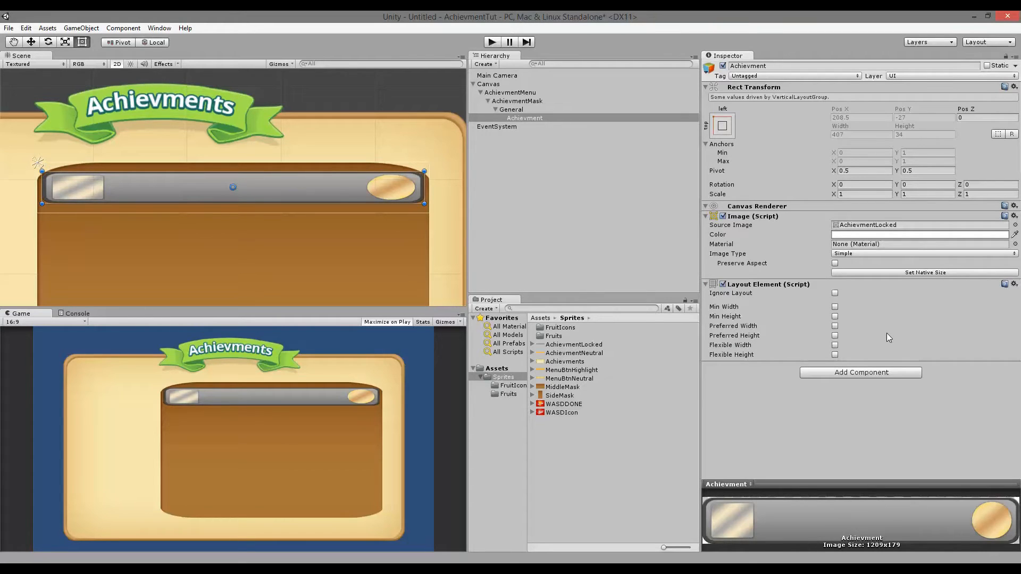
- Enable the Achievment's preferred width at 407 and its preferred height, setting the height to 67
click(513, 109)
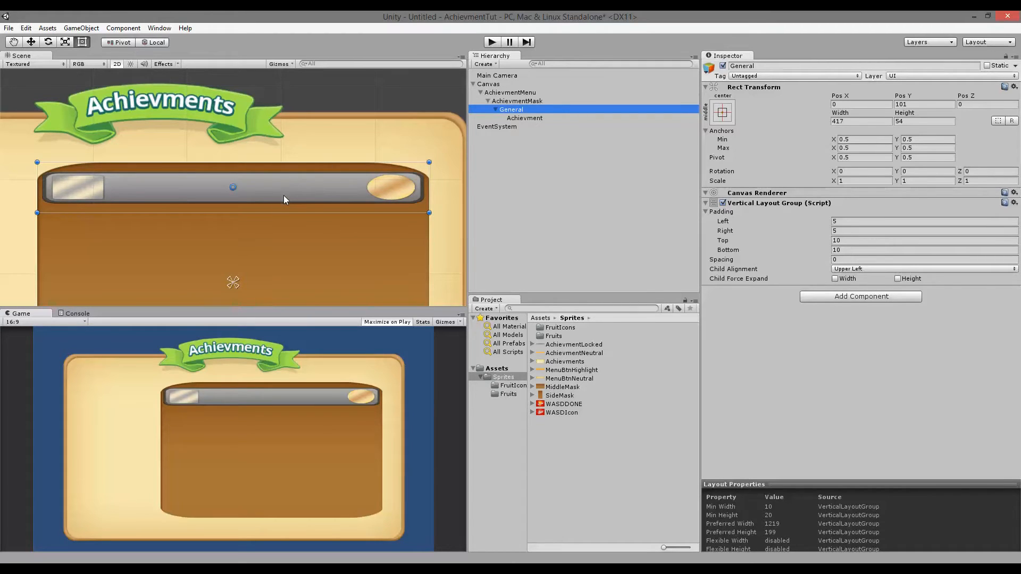
click(537, 118)
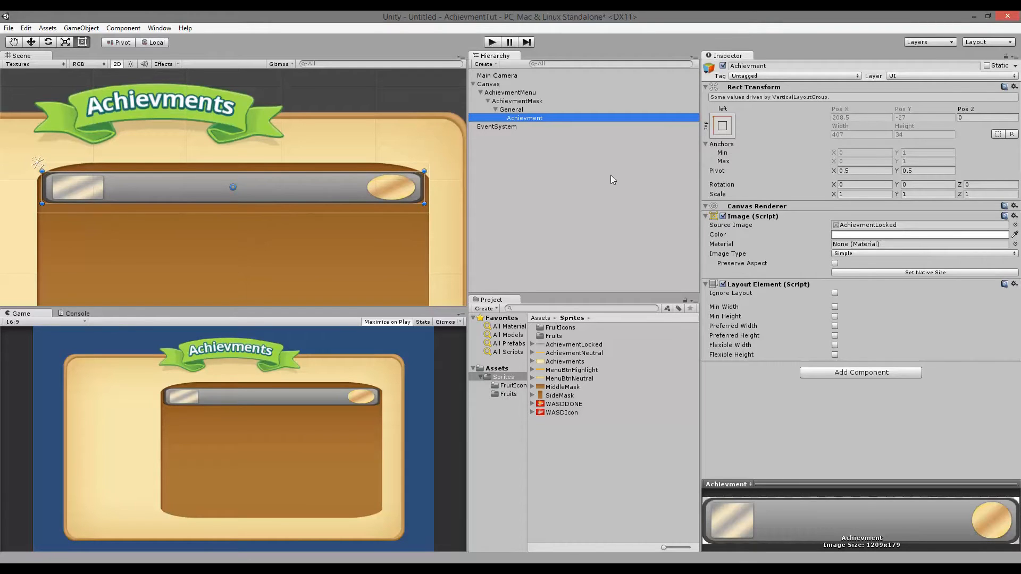
click(522, 112)
click(523, 118)
click(835, 325)
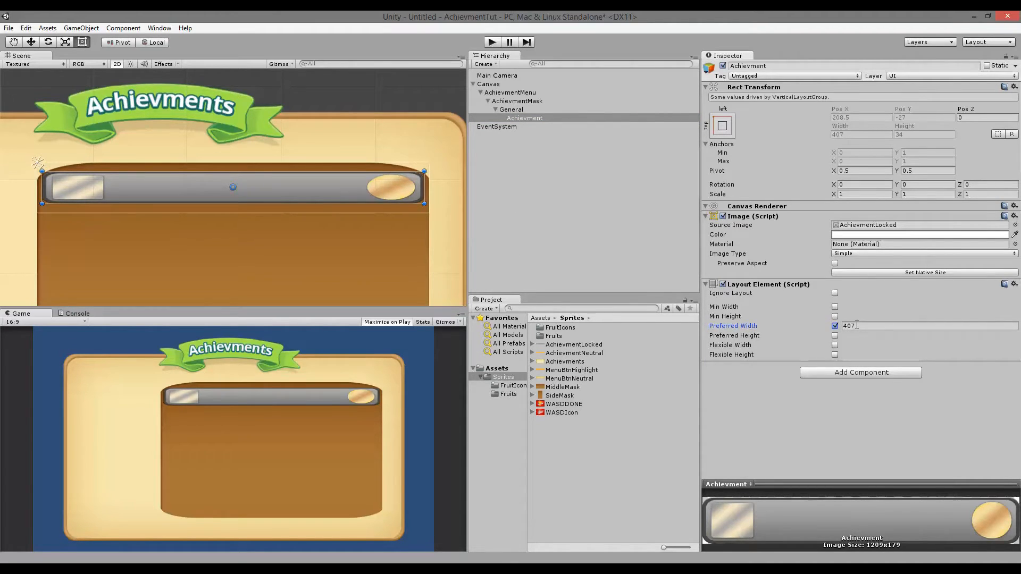
click(835, 335)
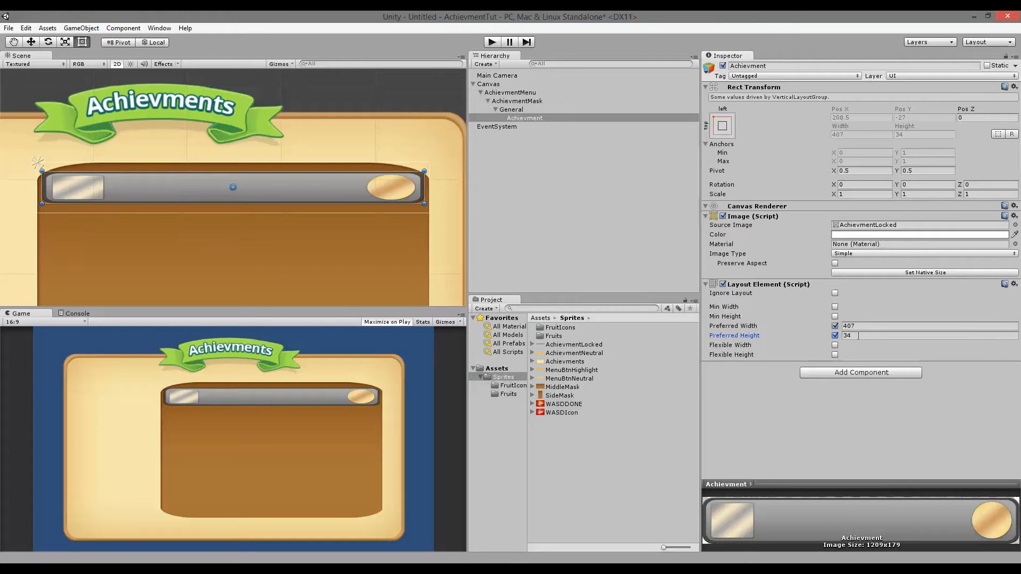
click(885, 337)
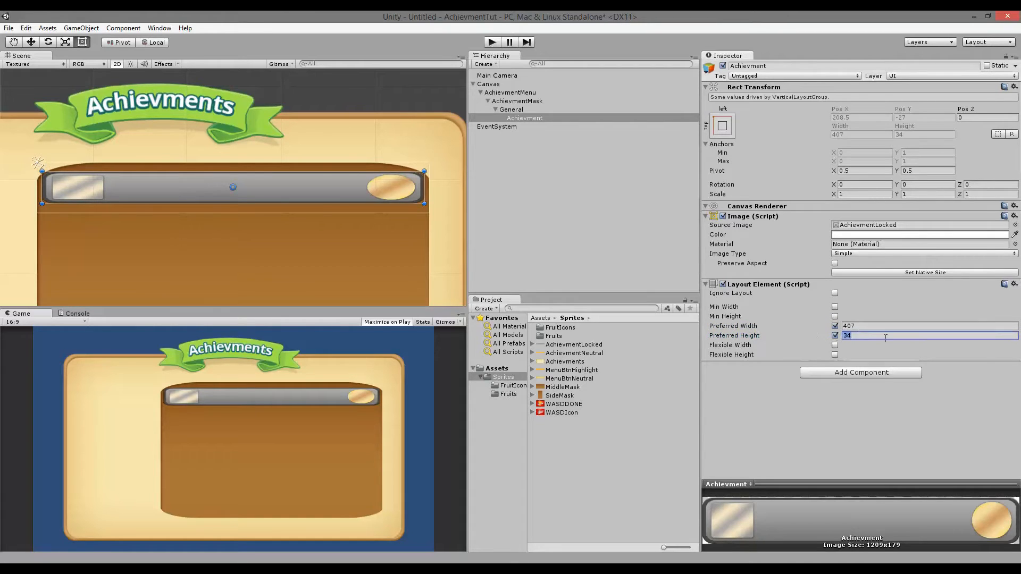
text(67)
- Extend the General container downward to a height of about 112, keeping its upper edge in place
click(517, 110)
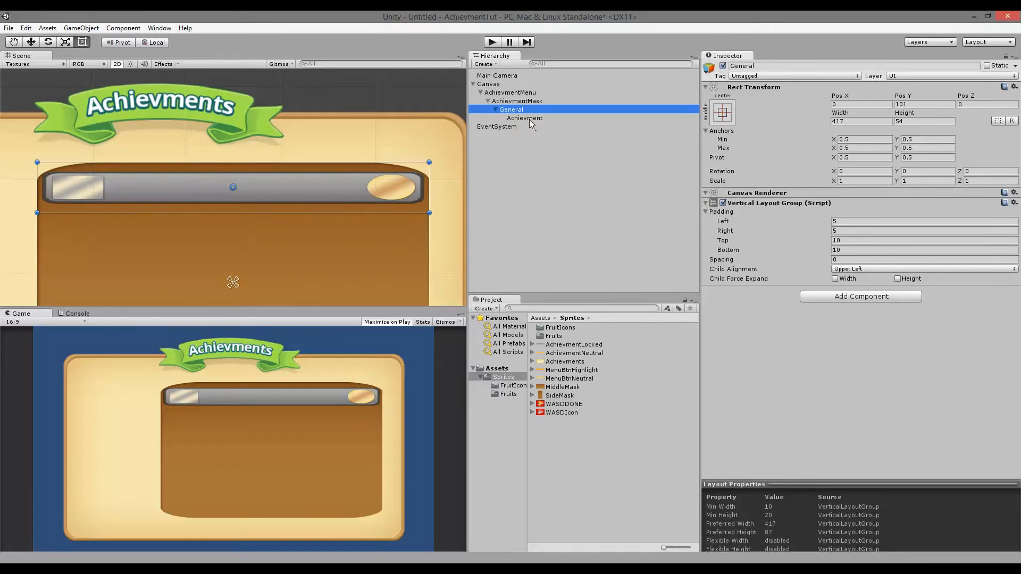
click(528, 118)
click(523, 111)
drag(298, 214, 302, 273)
drag(302, 273, 301, 265)
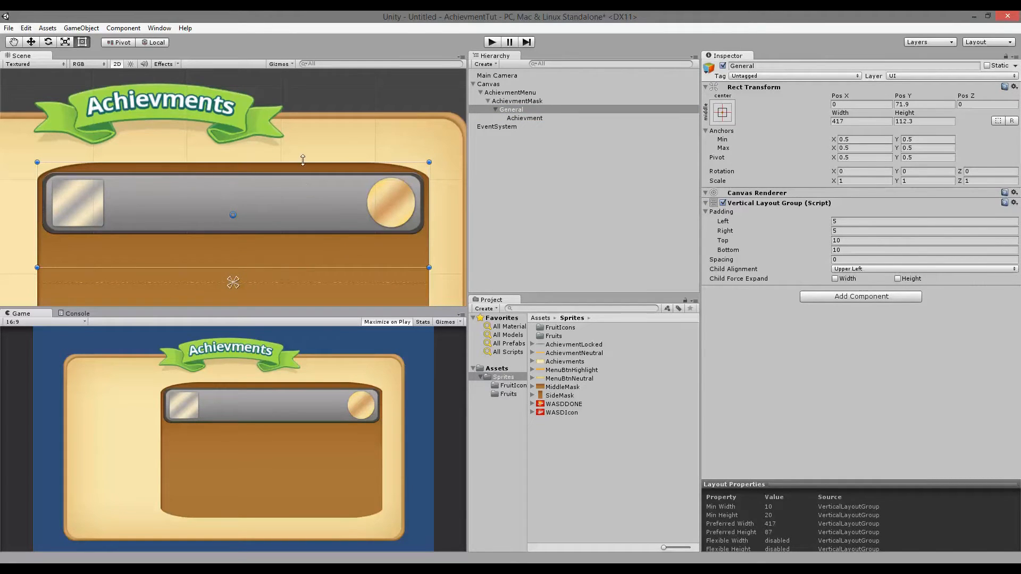
scroll(298, 244, down, 4)
scroll(308, 232, up, 2)
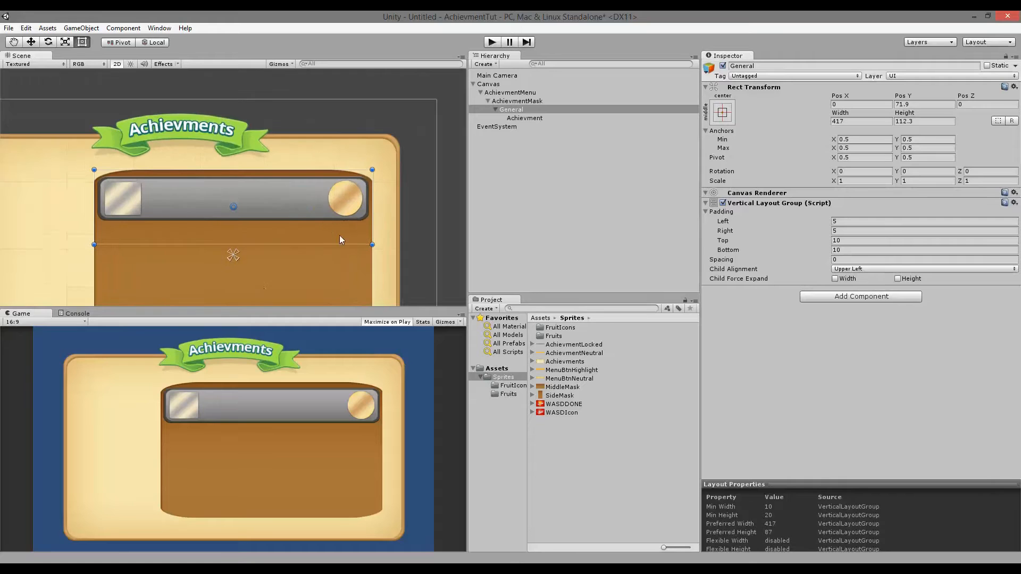
mouse_move(332, 245)
mouse_down()
mouse_move(329, 194)
mouse_move(326, 245)
mouse_up()
- Duplicate the Achievment entry inside General to get a second stacked entry
click(524, 119)
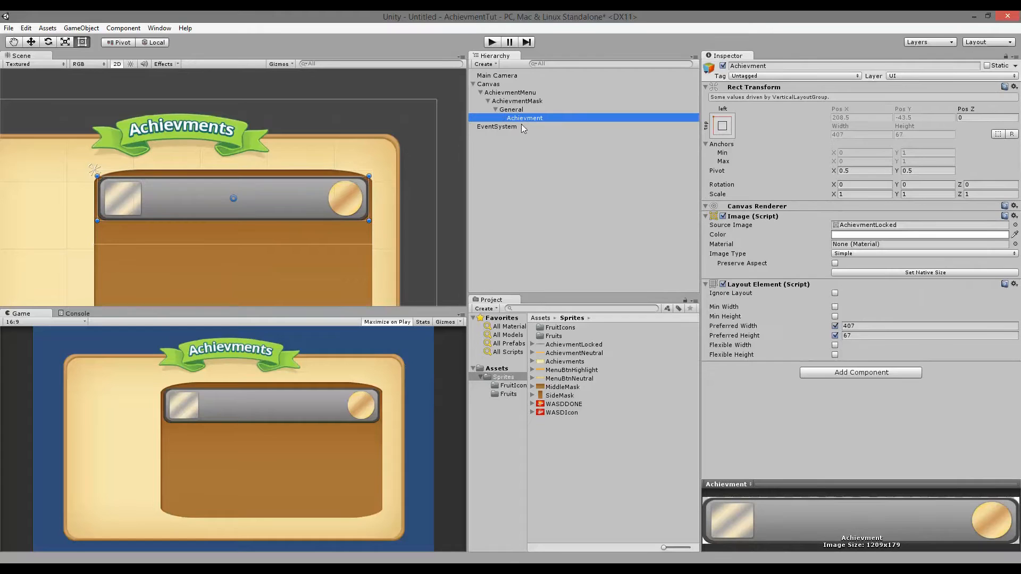
right_click(524, 117)
click(572, 162)
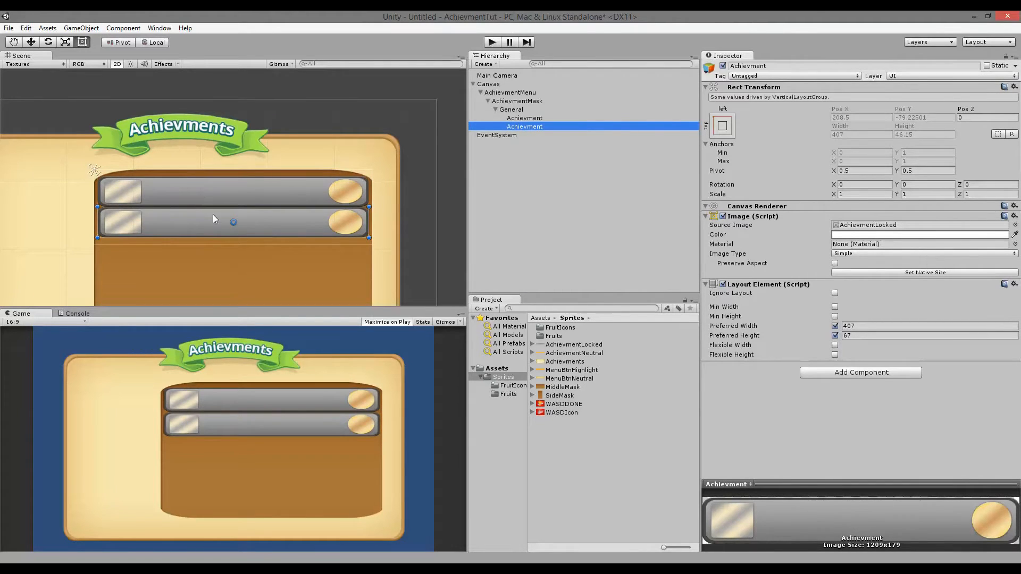
scroll(190, 218, up, 2)
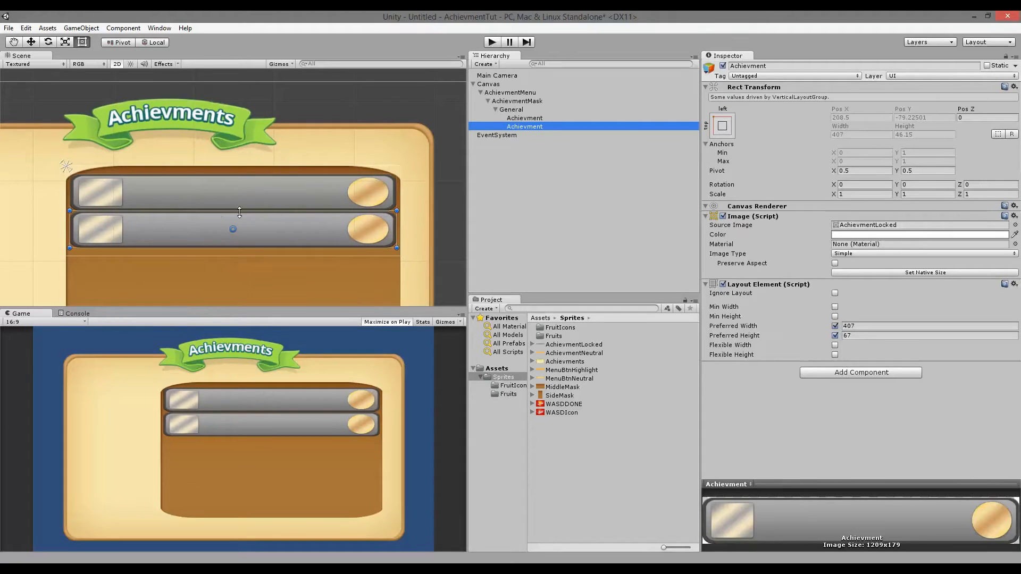
- Extend the General container downward to a height of about 158 and delete the second Achievment entry
click(296, 254)
drag(295, 256, 300, 299)
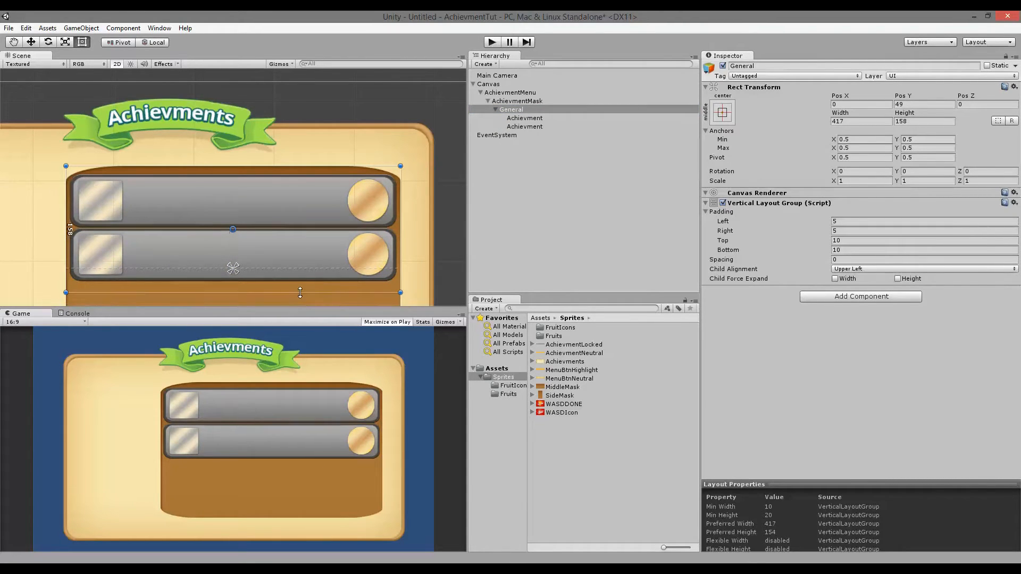
click(521, 126)
right_click(522, 126)
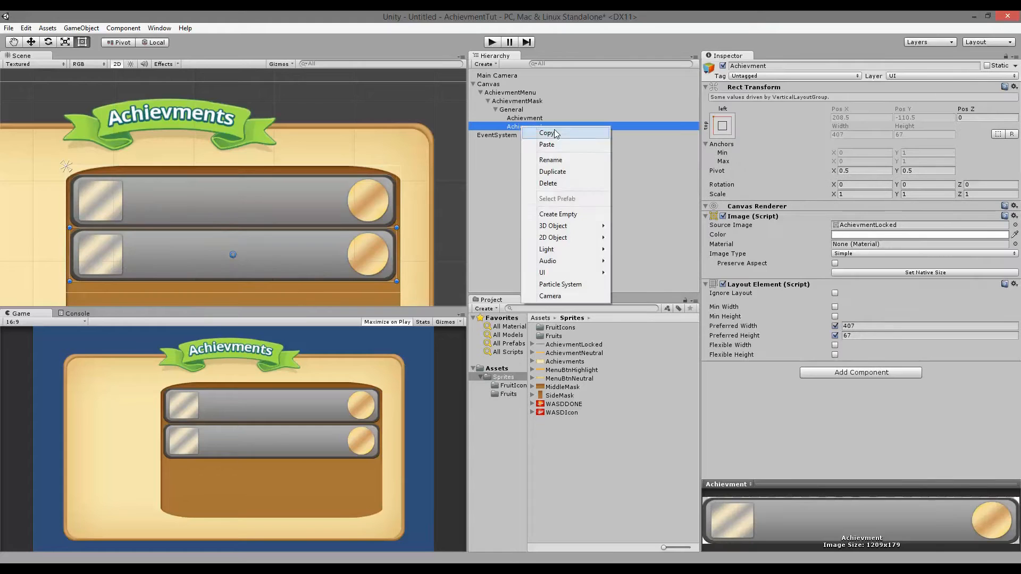
click(564, 183)
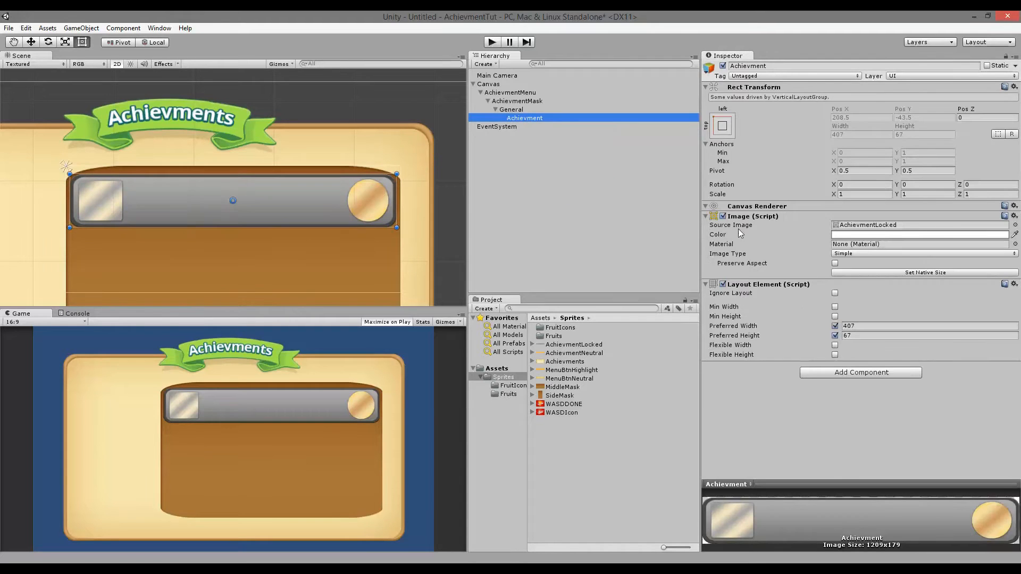
- Shrink the General container from its lower edge to a height of about 84.5, keeping its upper edge in place
click(524, 109)
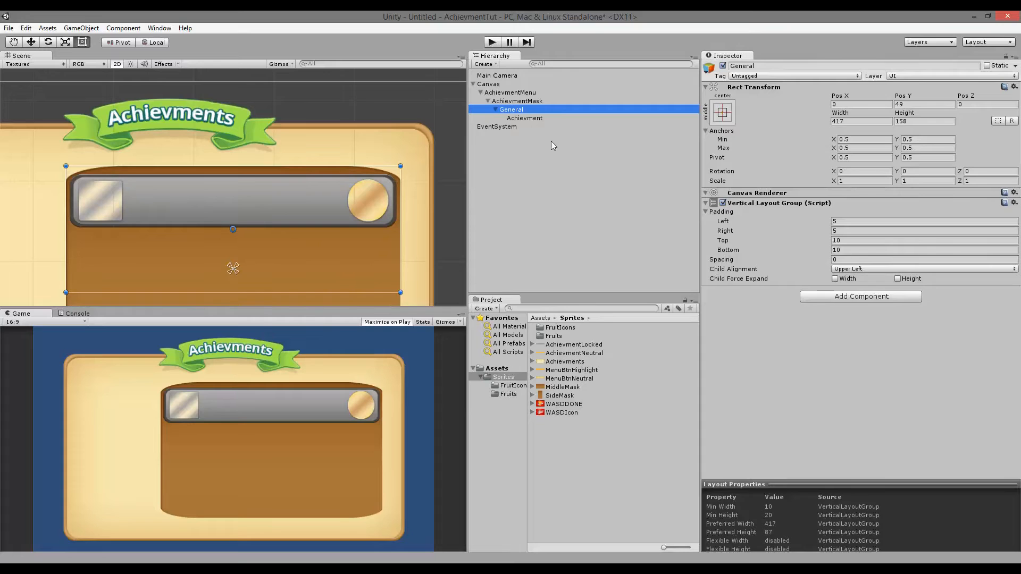
click(535, 118)
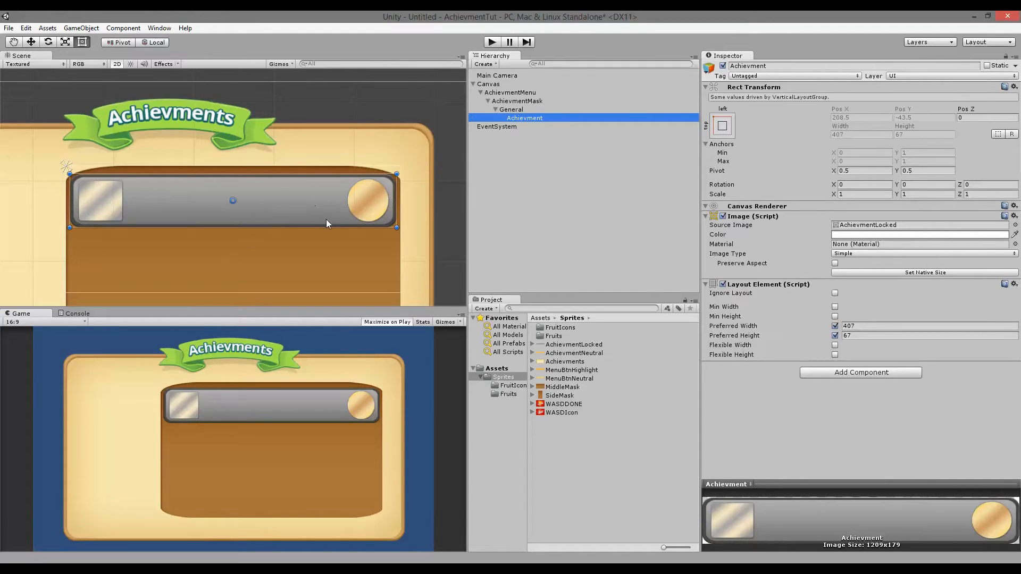
click(513, 109)
drag(323, 294, 309, 234)
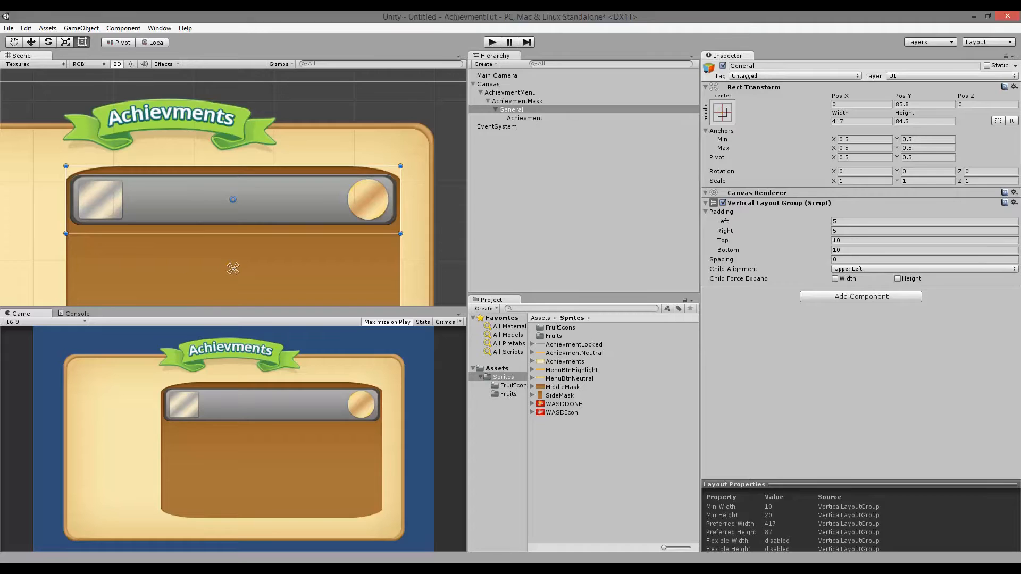
- Add a Content Size Fitter component to the General container
click(839, 299)
click(514, 110)
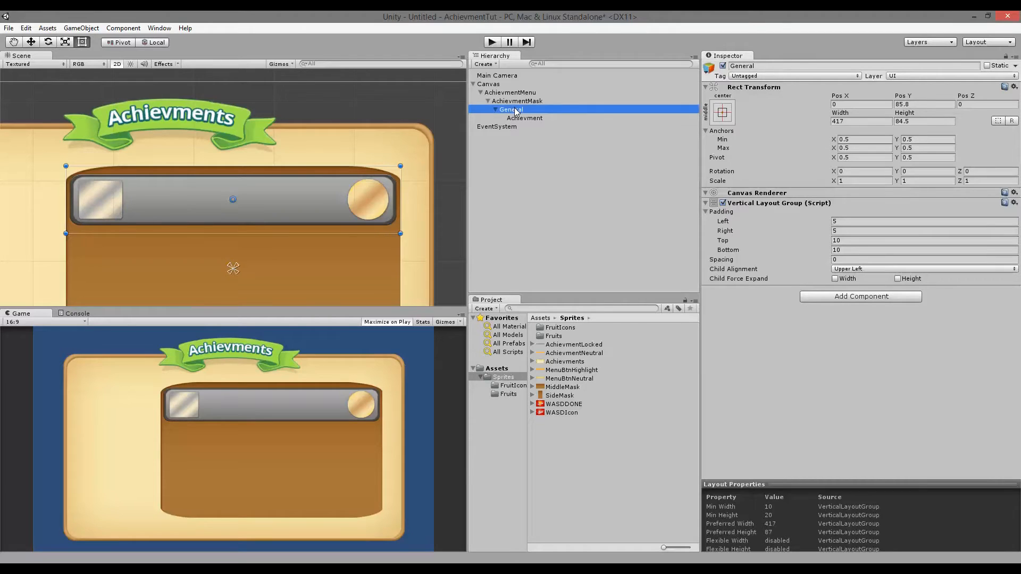
click(874, 298)
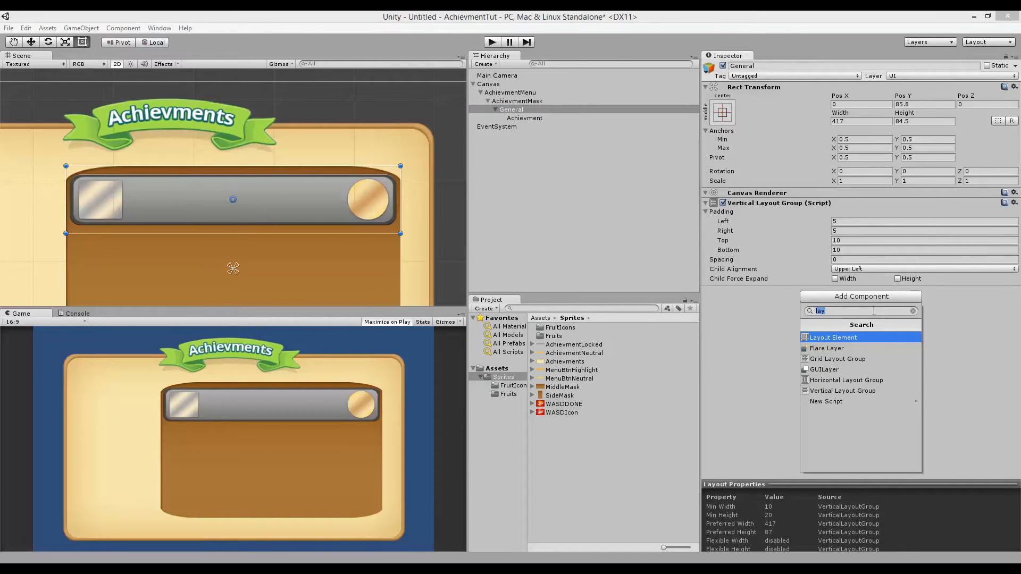
text(conte)
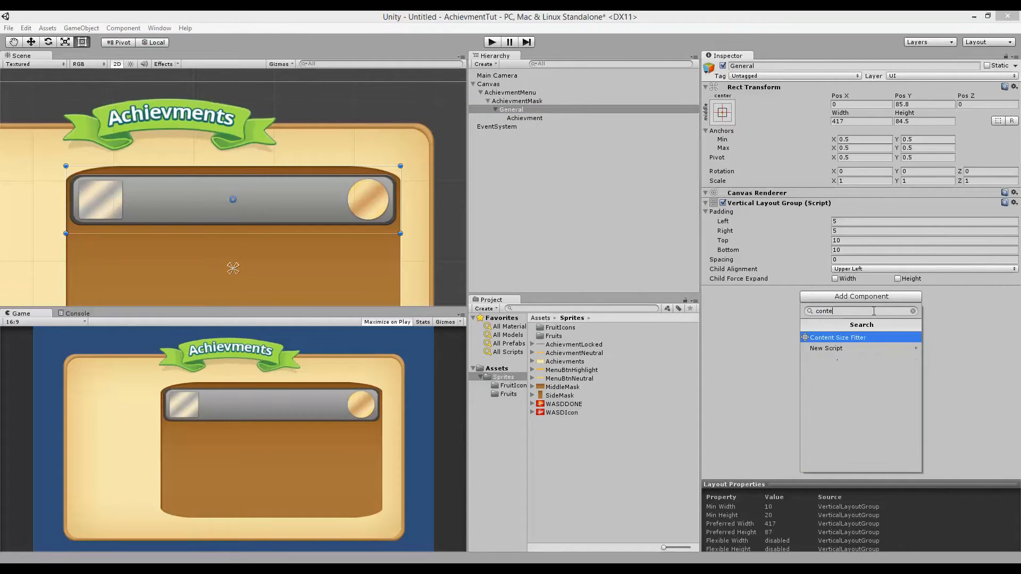
click(866, 338)
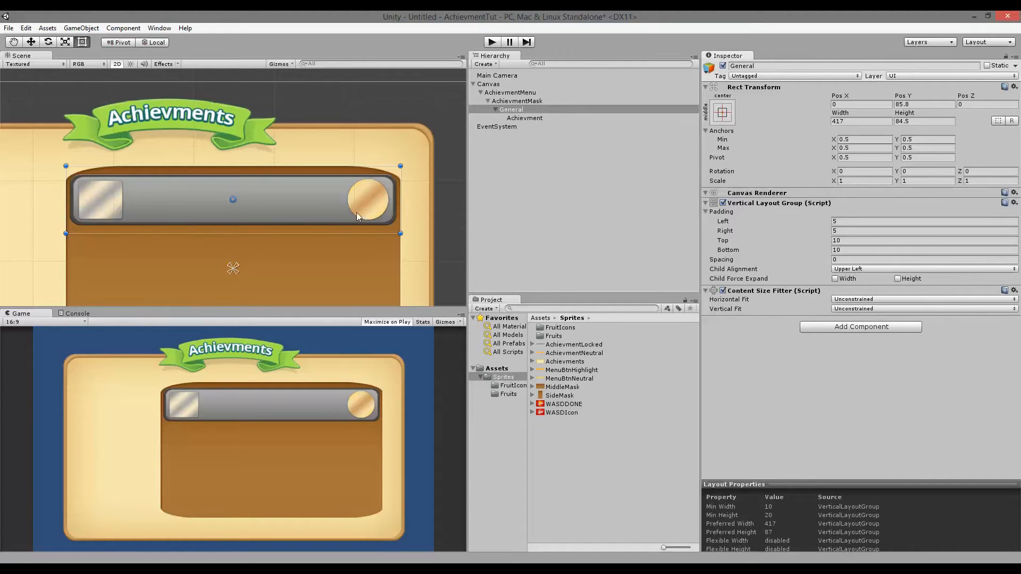
- Set the Content Size Fitter's Vertical Fit on General to Preferred Size and try resizing the container by its lower edge
mouse_move(333, 235)
mouse_down()
mouse_move(337, 270)
mouse_move(332, 175)
mouse_move(341, 282)
mouse_move(340, 229)
mouse_move(341, 238)
mouse_up()
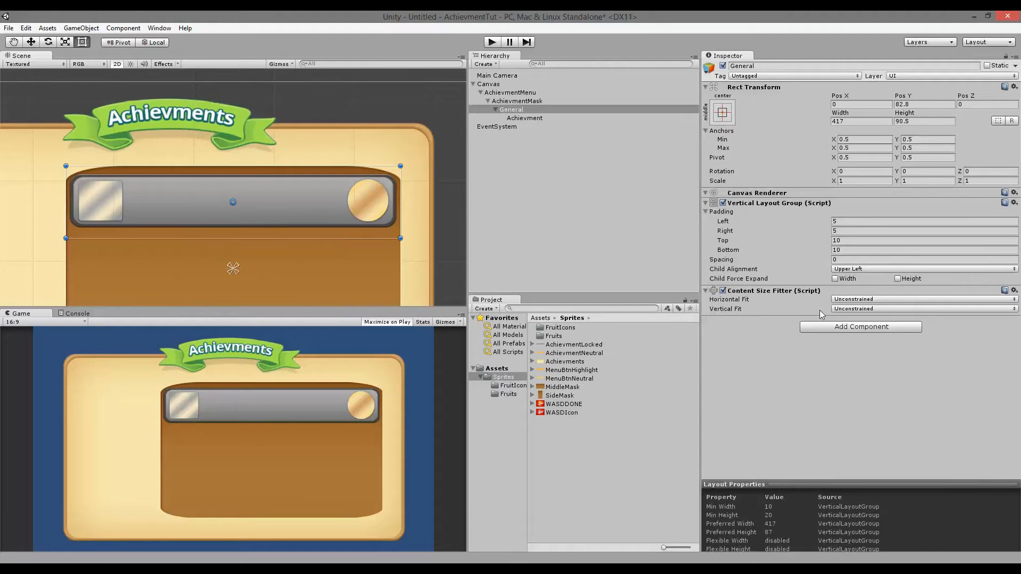
click(877, 309)
click(891, 345)
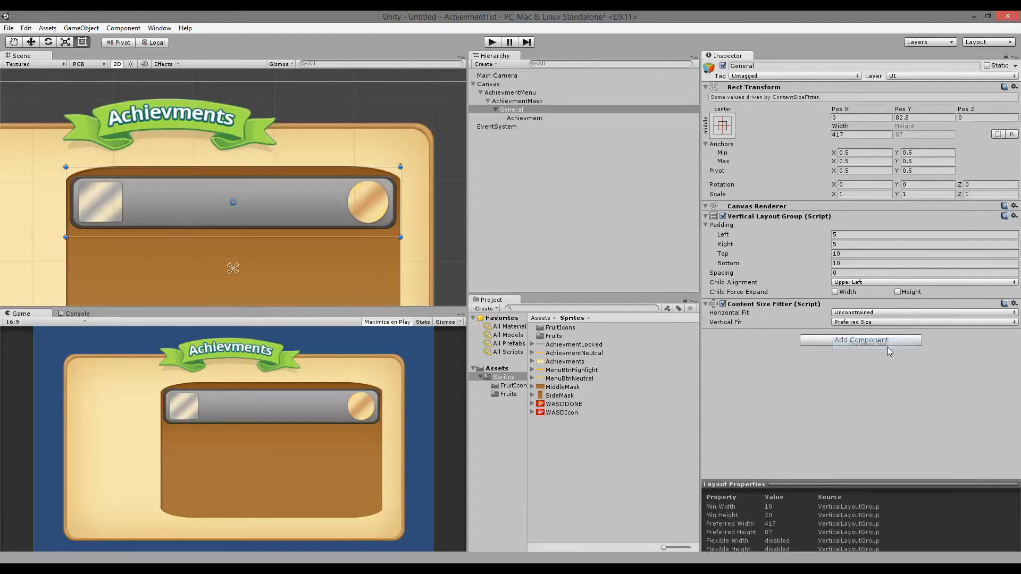
mouse_move(333, 237)
mouse_down()
mouse_move(324, 243)
mouse_move(328, 222)
mouse_up()
key(ctrl+z)
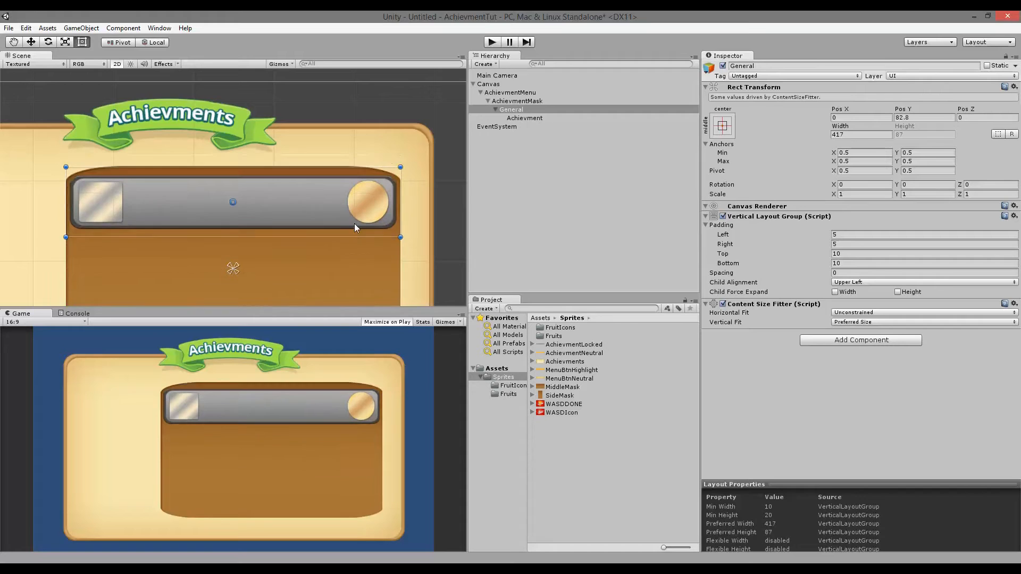
- Duplicate the Achievment entry twice inside General to test how the container grows with three entries
click(532, 122)
right_click(531, 120)
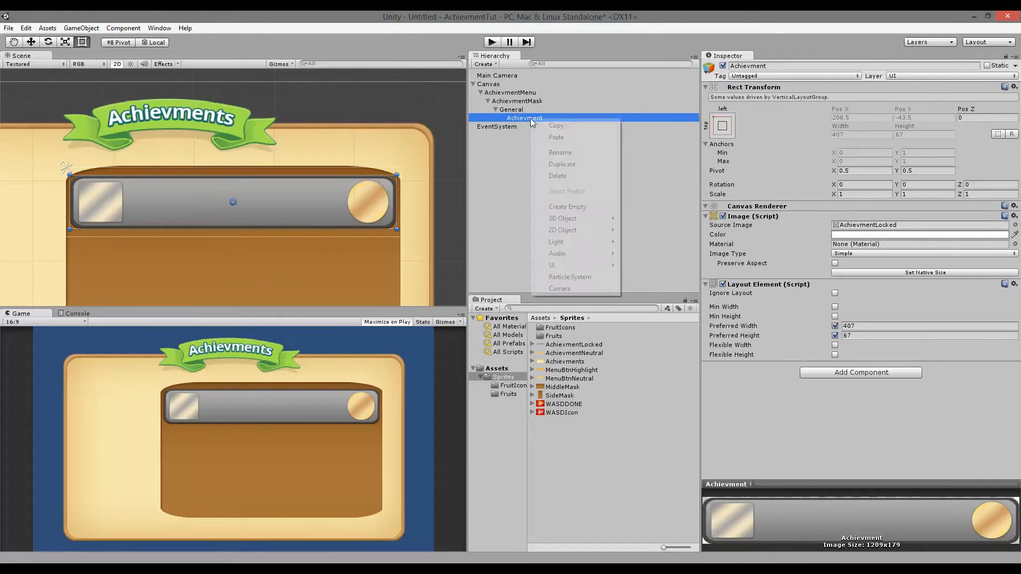
click(563, 164)
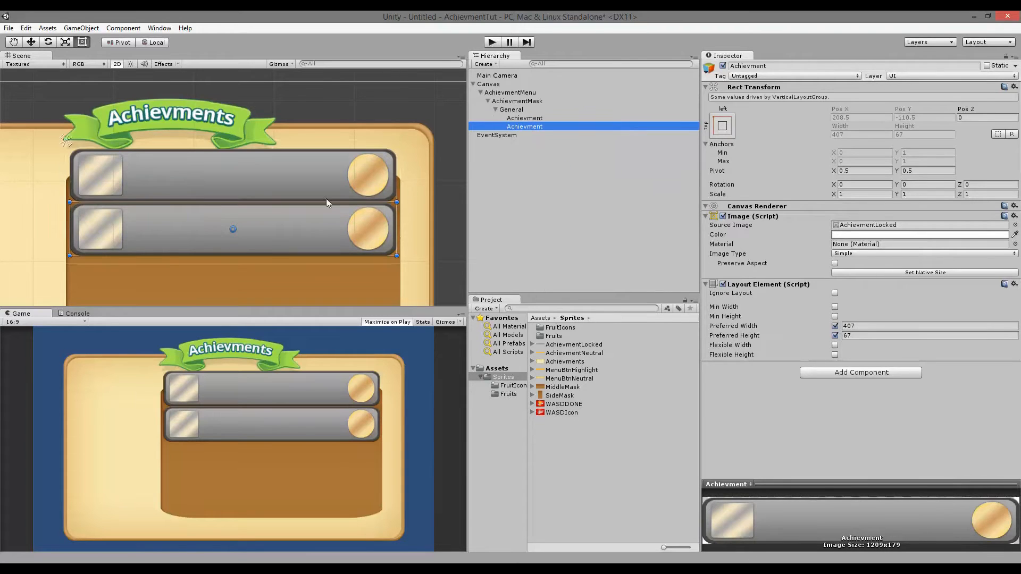
scroll(235, 211, down, 1)
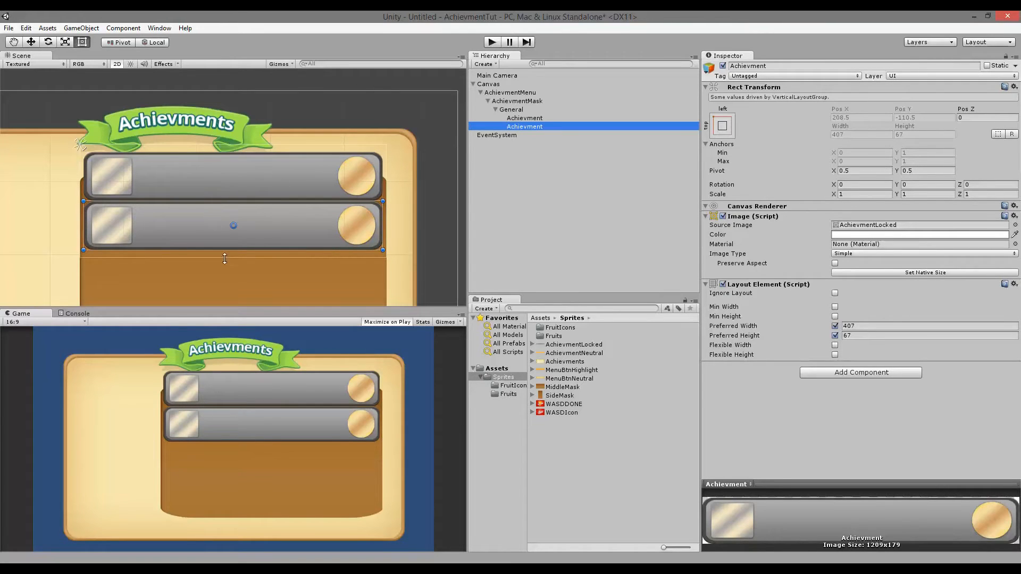
click(512, 109)
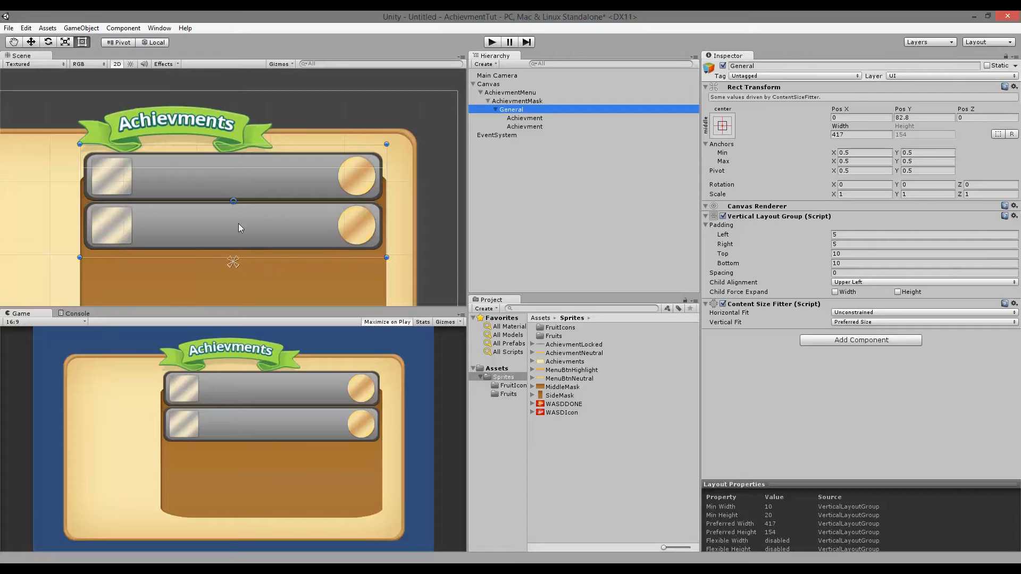
click(512, 126)
right_click(517, 125)
click(572, 169)
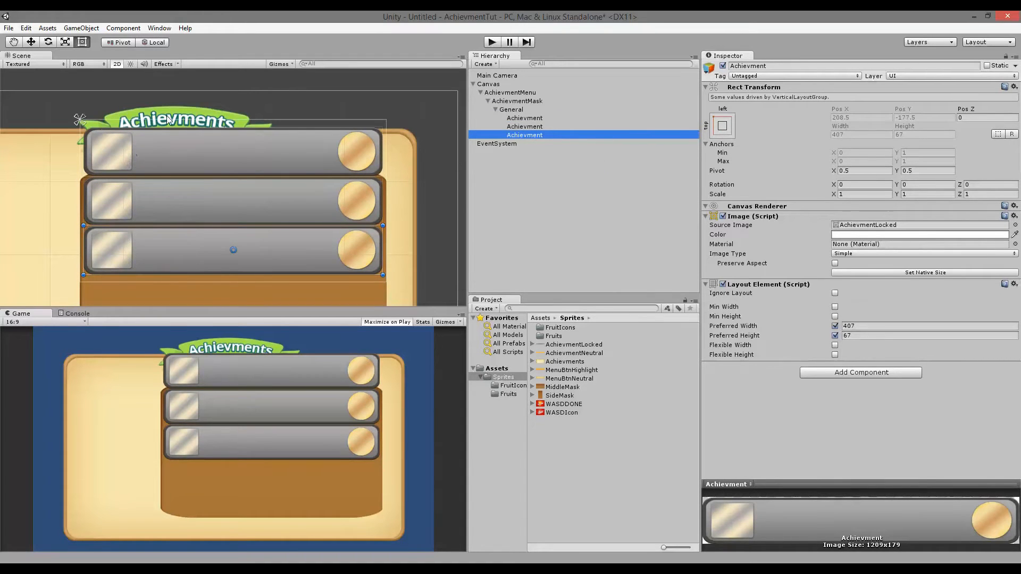
- Delete the two duplicated Achievment entries, keeping only the original in General
key(Delete)
click(525, 126)
key(Delete)
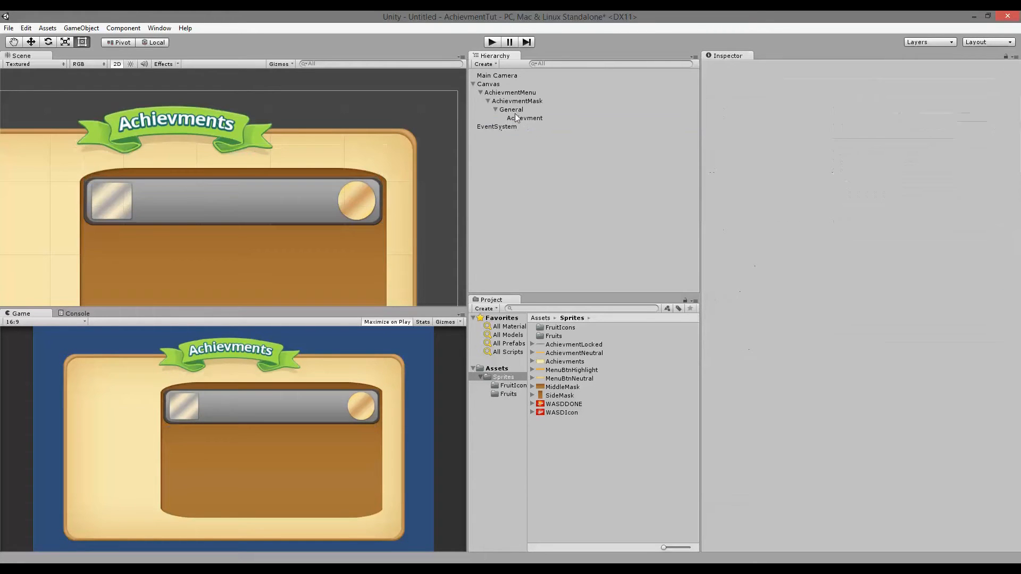
- Move the General container's pivot from its center to its upper-left corner
click(514, 110)
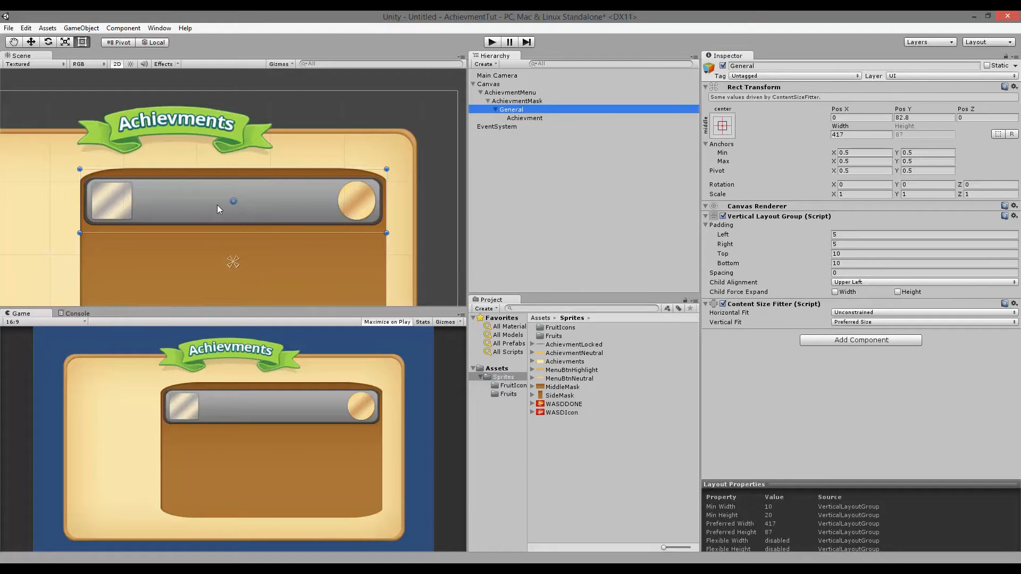
scroll(218, 207, up, 3)
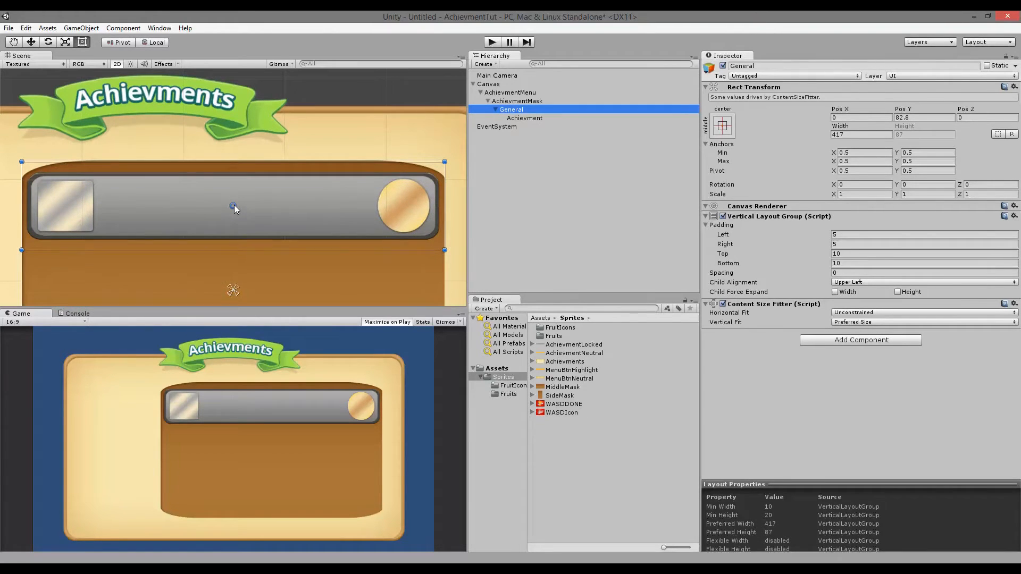
drag(234, 206, 22, 161)
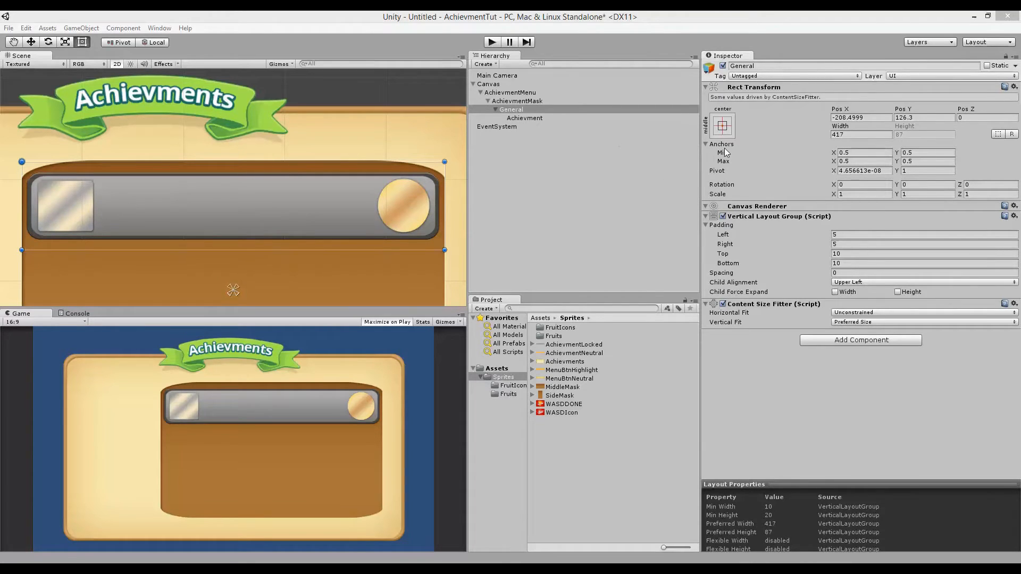
- Set the General container's anchors to stretch both horizontally and vertically
click(366, 283)
scroll(349, 273, down, 3)
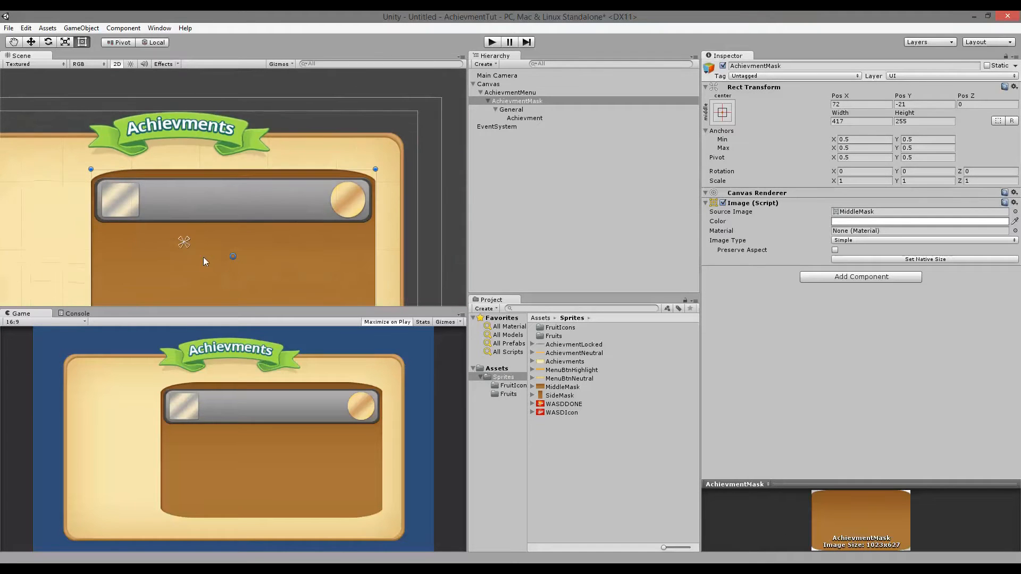
click(500, 110)
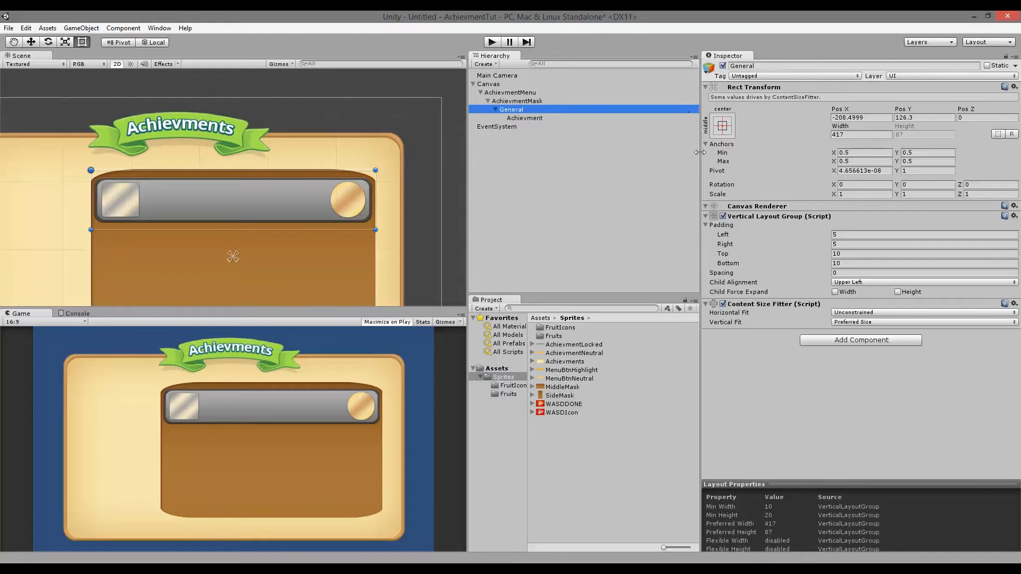
click(724, 126)
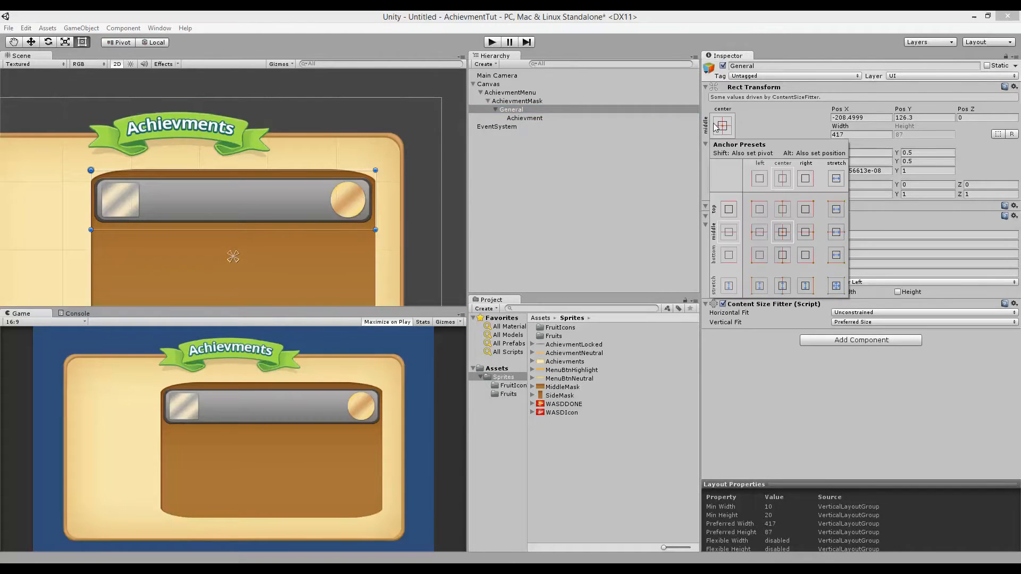
click(839, 288)
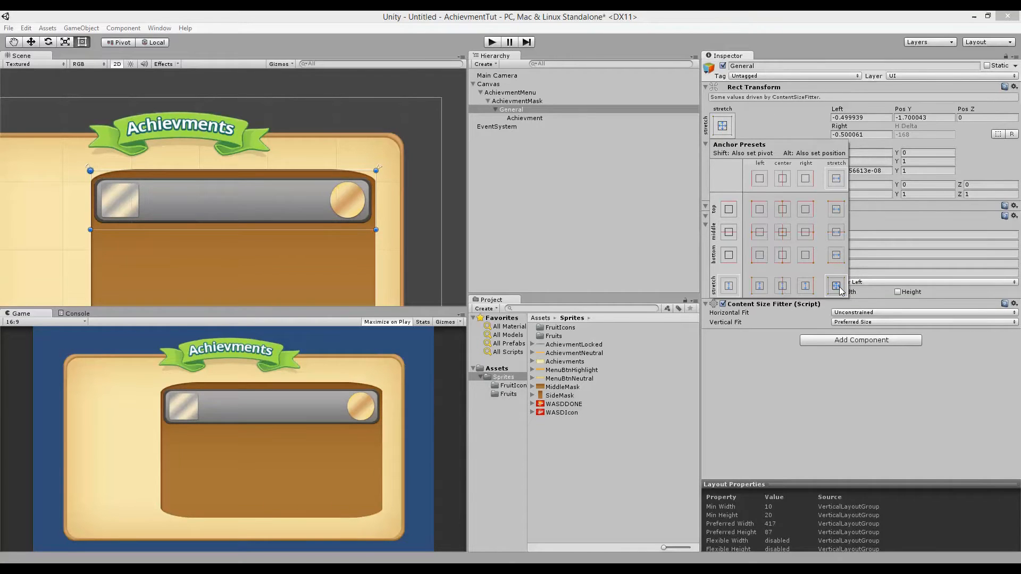
- Duplicate the Achievment entry four times inside General to check that five entries stack downward from the upper edge
click(528, 119)
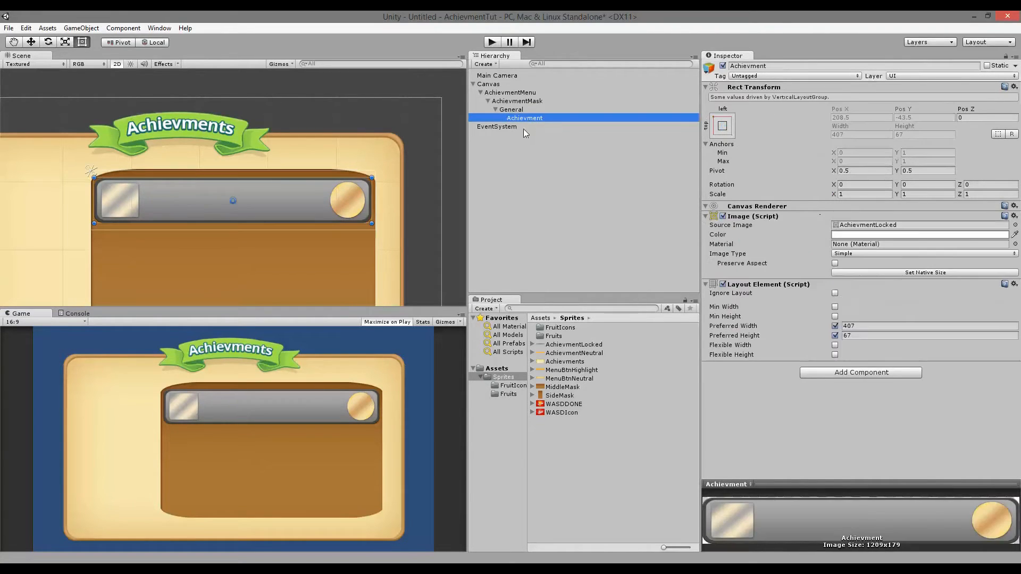
right_click(523, 121)
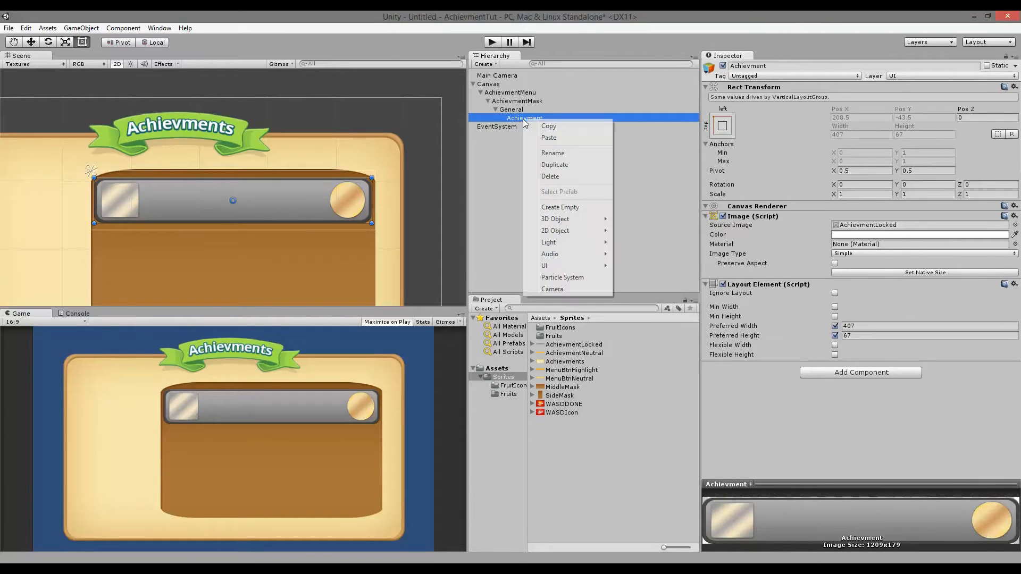
click(555, 165)
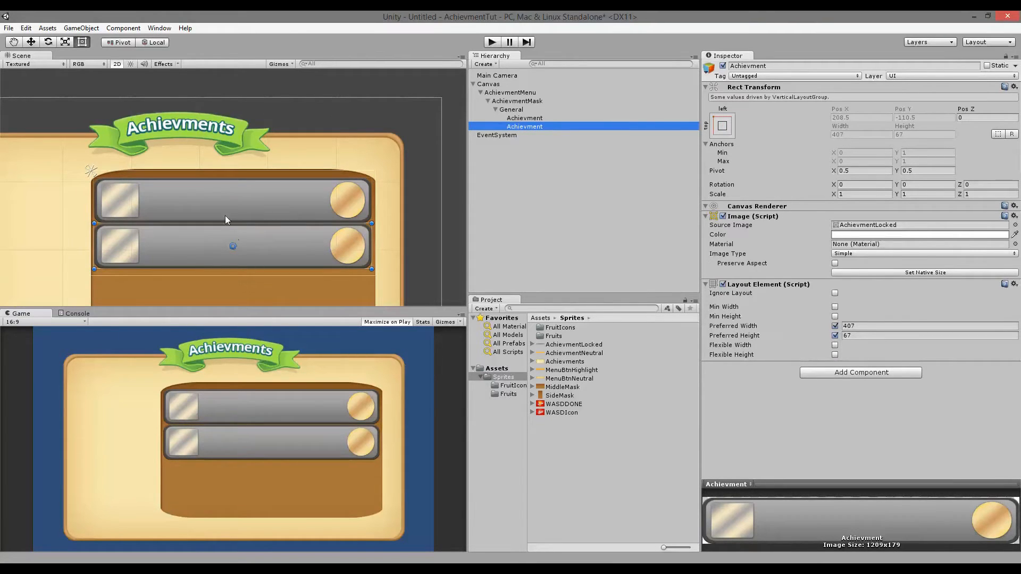
right_click(525, 127)
click(555, 174)
right_click(526, 134)
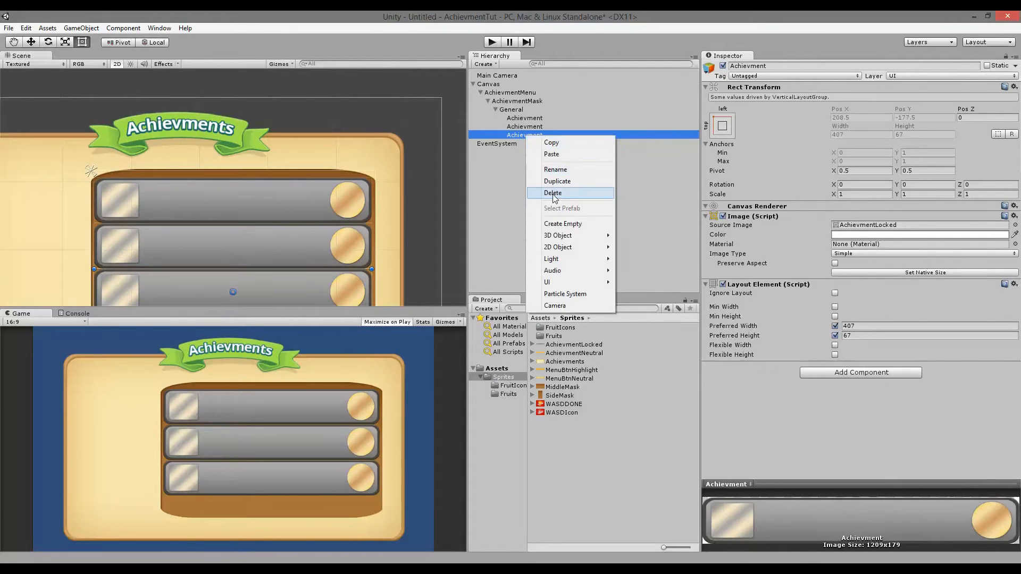
click(555, 174)
scroll(372, 198, down, 2)
scroll(374, 200, down, 2)
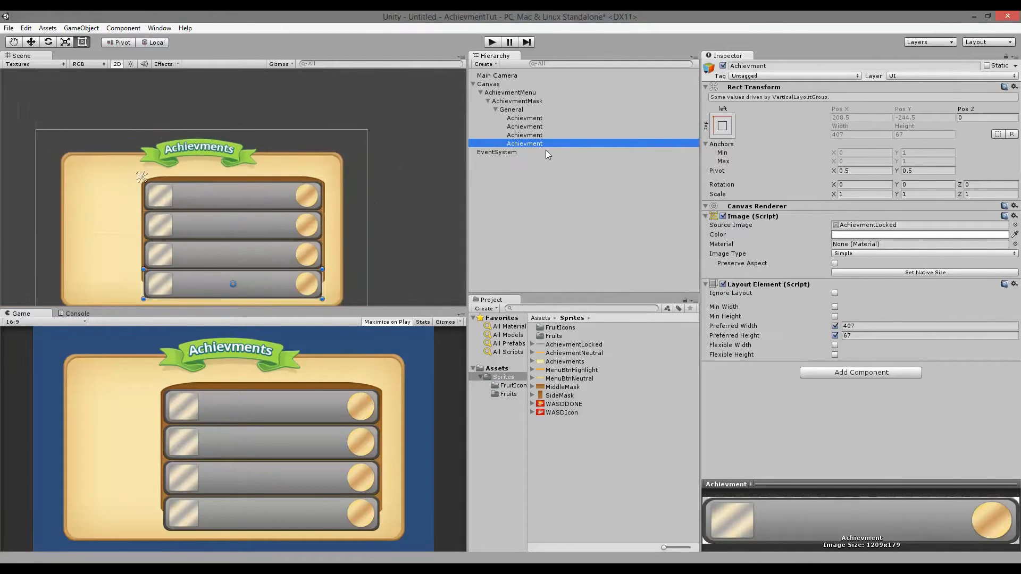
right_click(532, 145)
click(555, 192)
scroll(229, 265, down, 2)
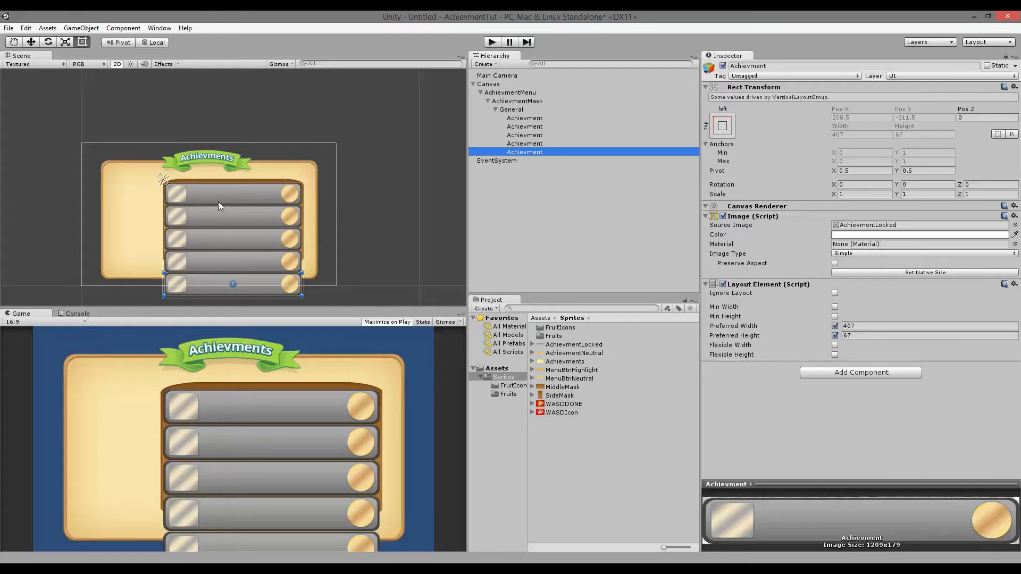
scroll(276, 231, up, 1)
scroll(223, 211, down, 2)
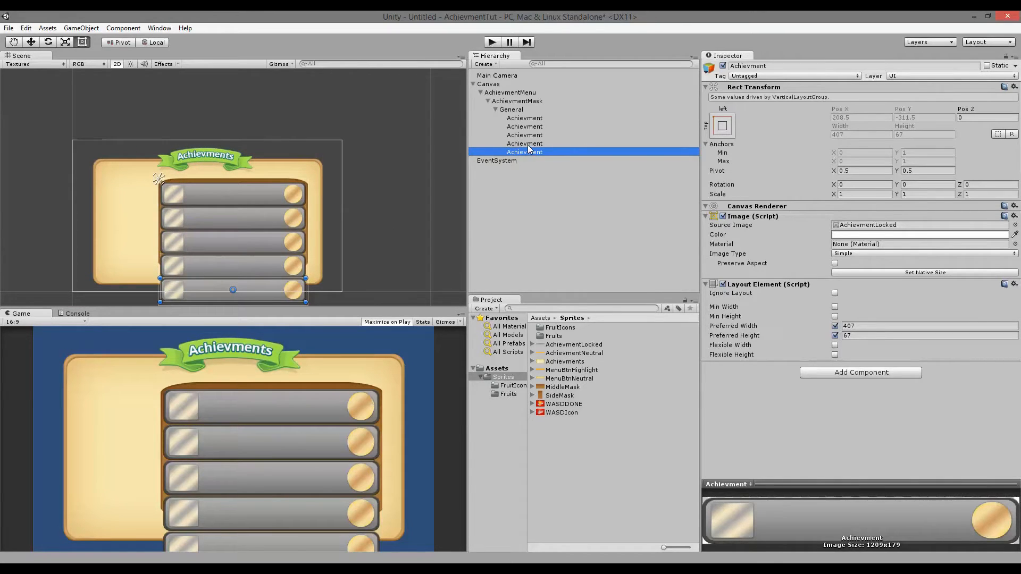
- Delete the four duplicated Achievment entries together, leaving a single entry in General
shift+click(530, 127)
key(Delete)
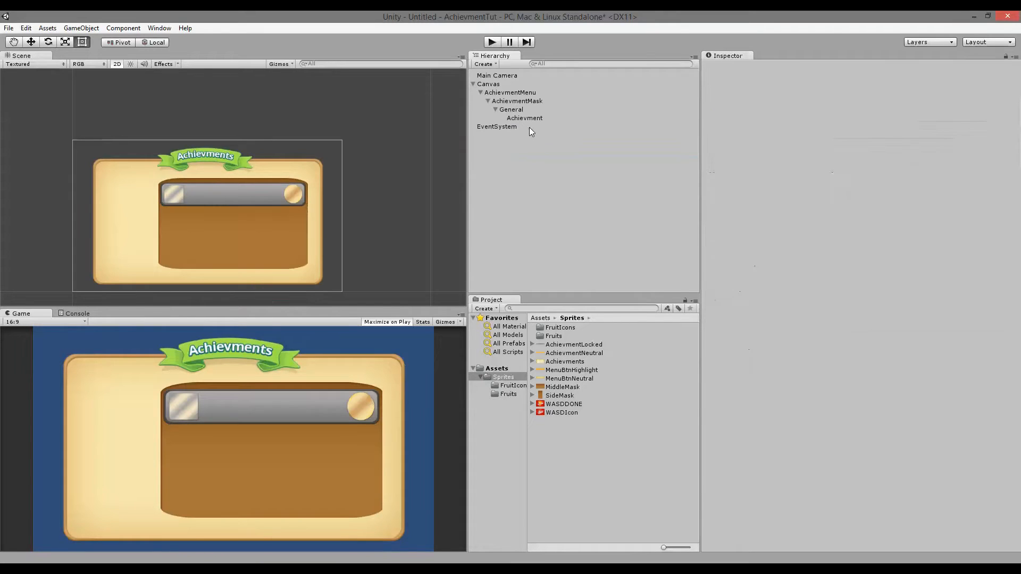
scroll(378, 181, up, 5)
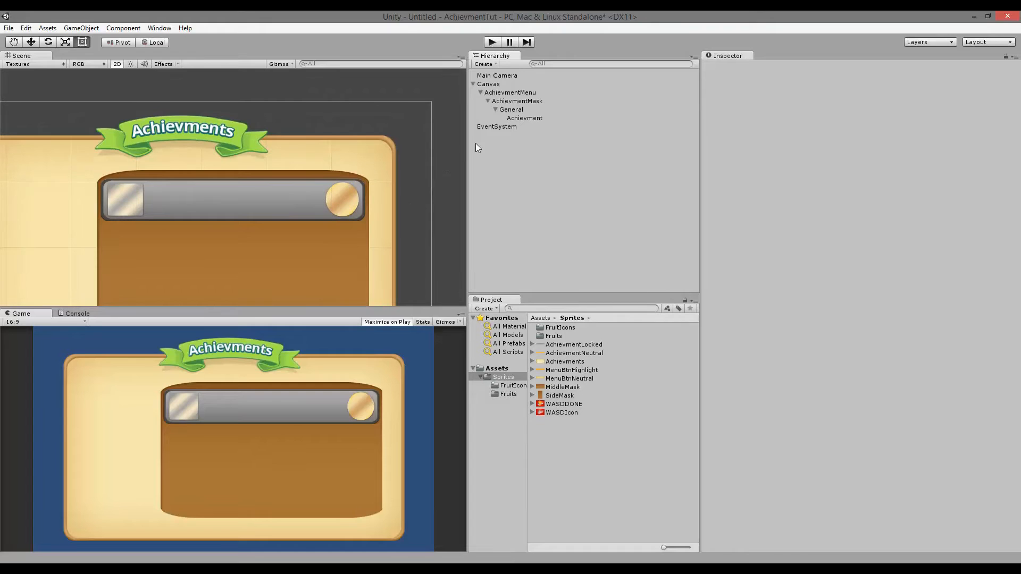
- Set the Canvas Scaler's UI scale mode on the Canvas to Scale With Screen Size
click(496, 77)
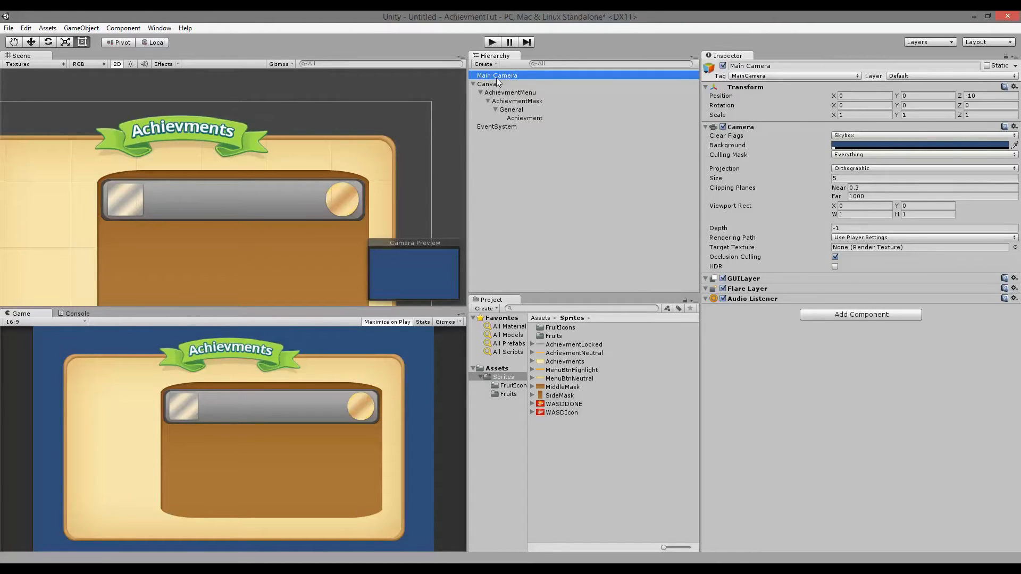
click(487, 84)
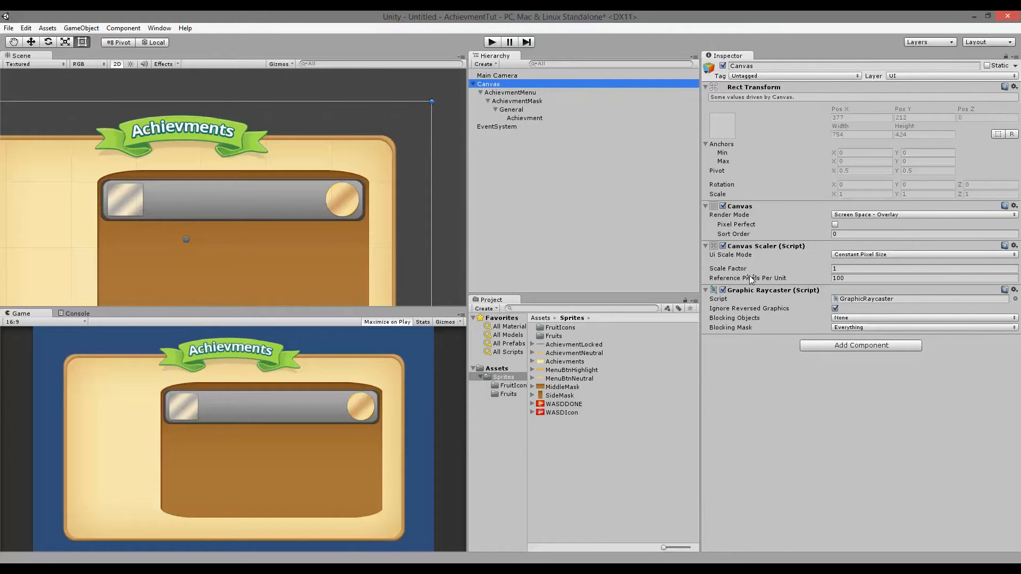
click(865, 254)
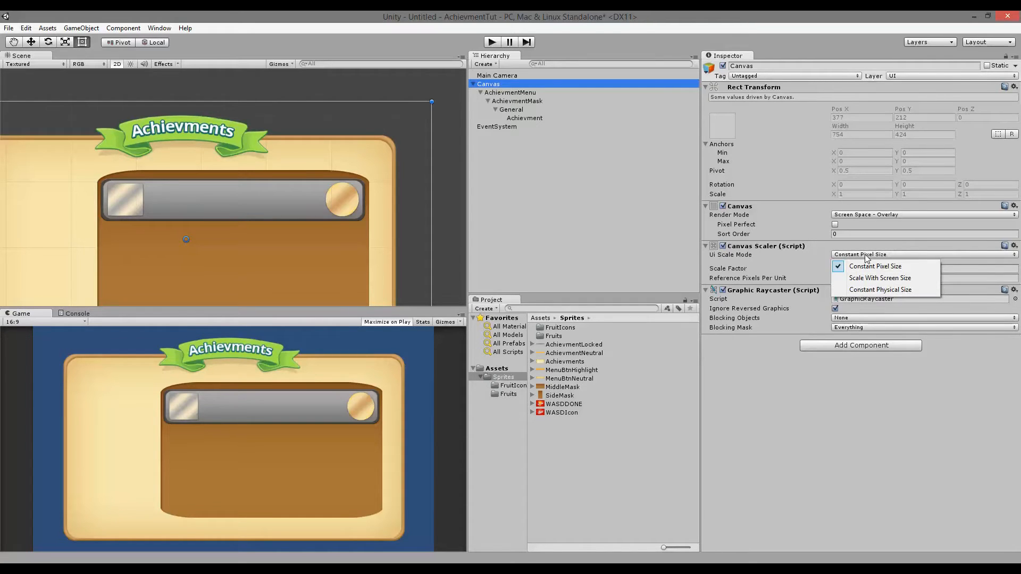
click(866, 256)
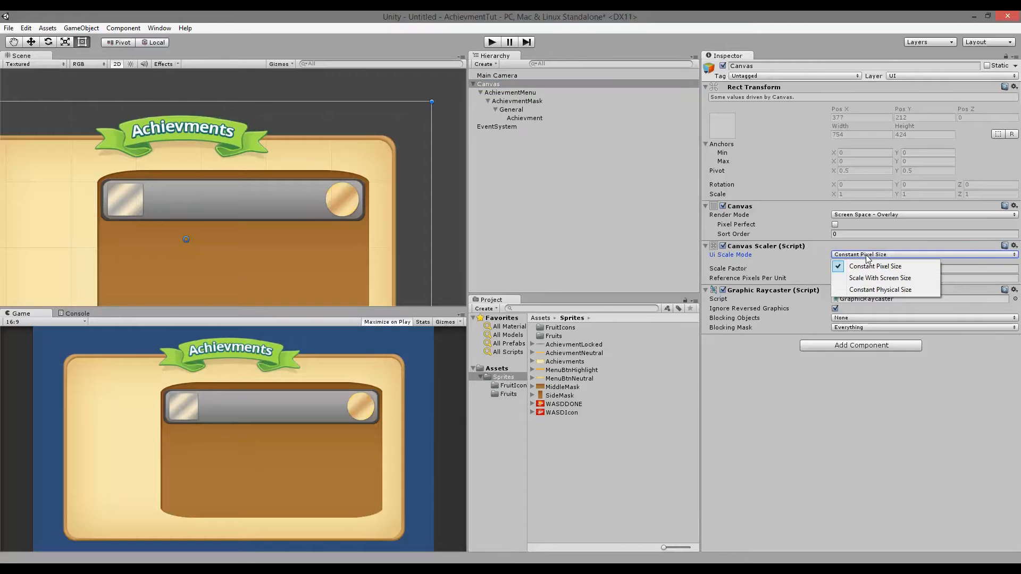
click(872, 278)
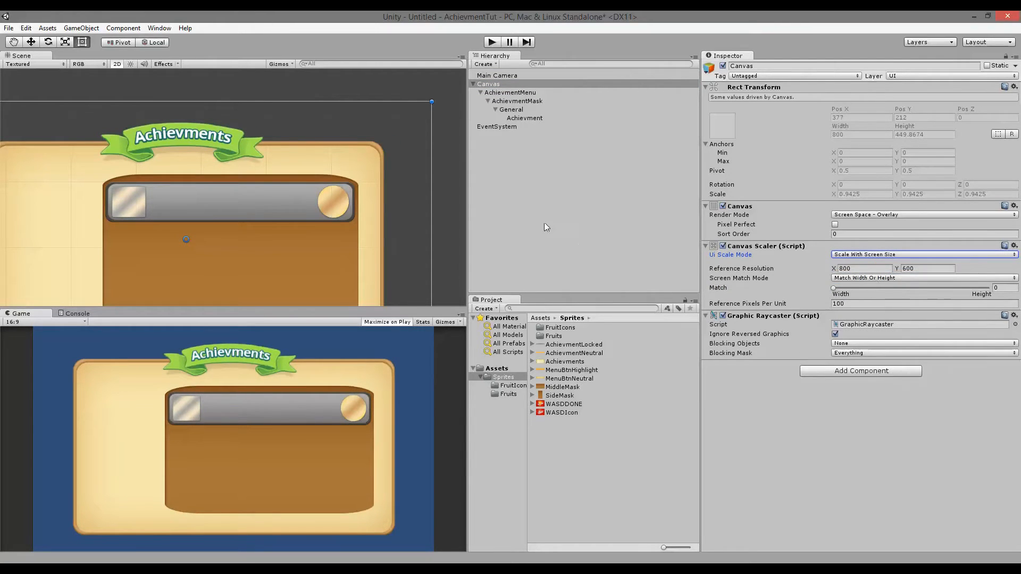
scroll(448, 180, down, 5)
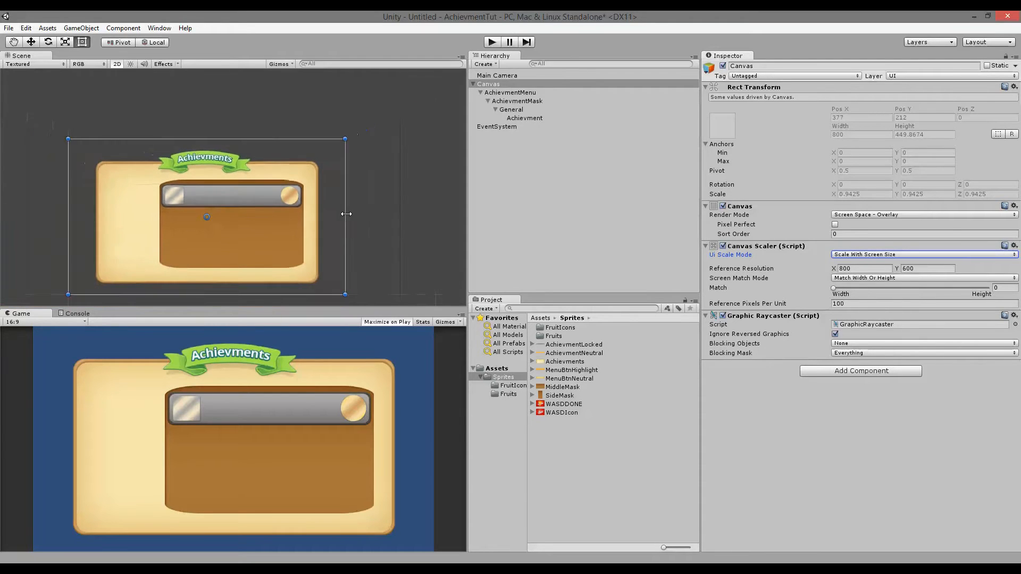
scroll(385, 203, down, 1)
scroll(398, 214, up, 4)
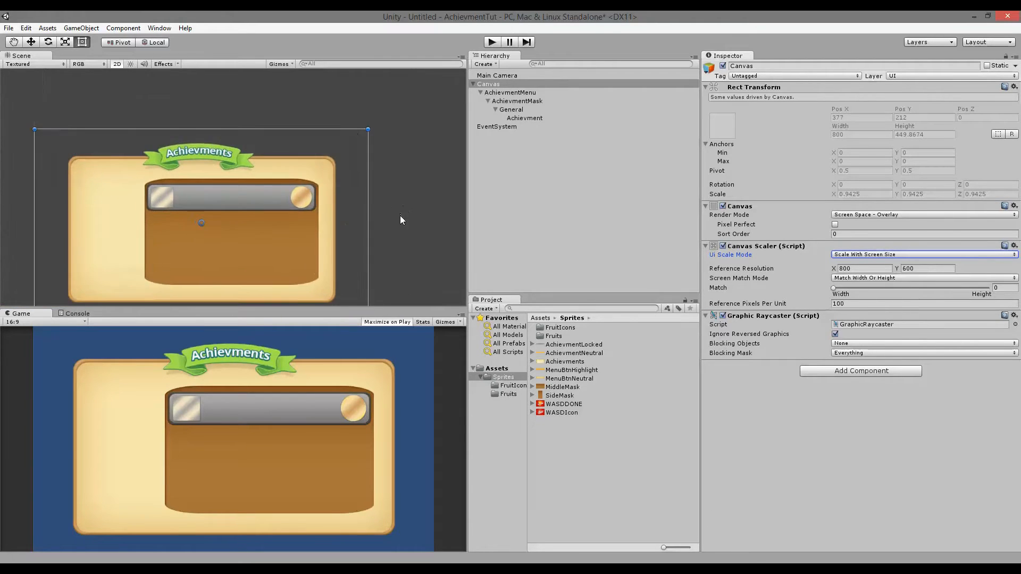
scroll(286, 203, down, 4)
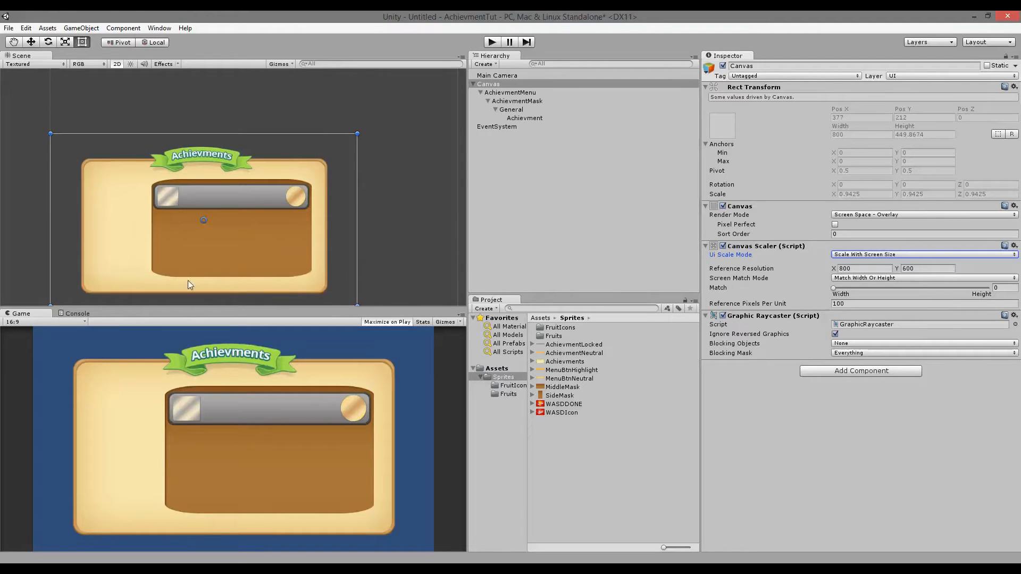
- Anchor AchievmentMenu to the upper-left corner of the Canvas
click(519, 94)
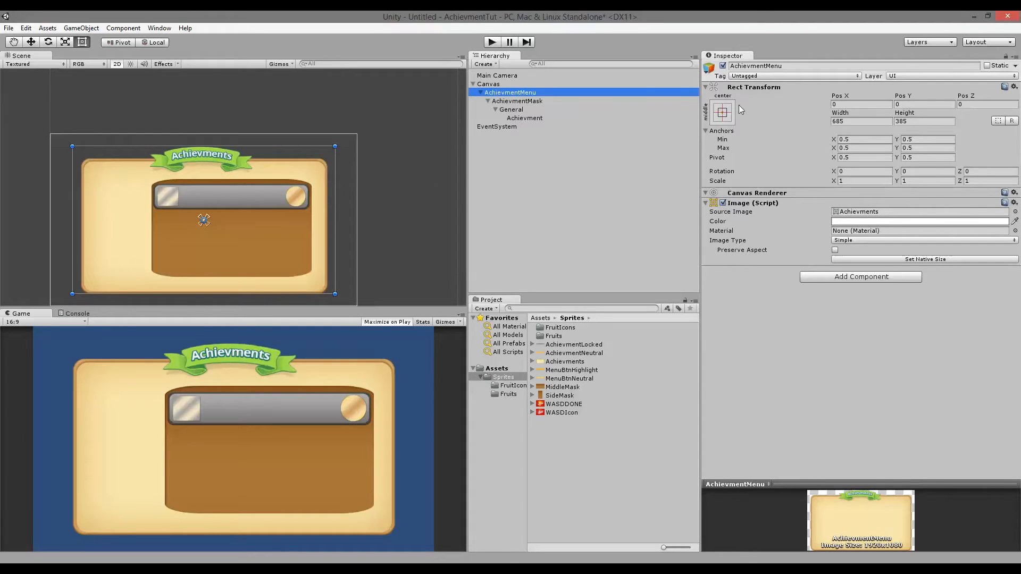
click(722, 113)
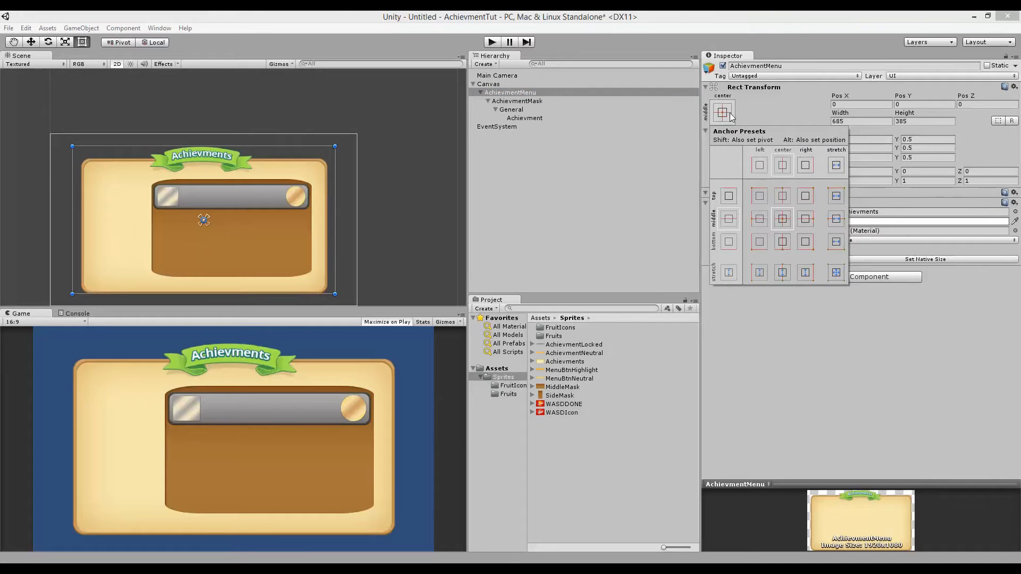
click(761, 197)
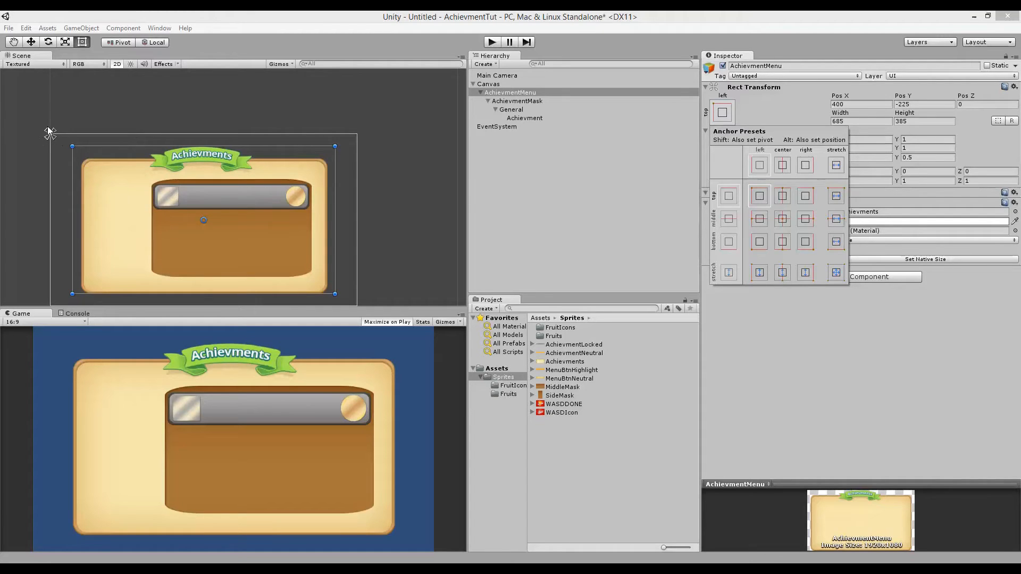
- Preview the menu in the game view at a 4:3 aspect ratio and return to 16:9
click(52, 321)
click(52, 320)
click(53, 346)
click(38, 321)
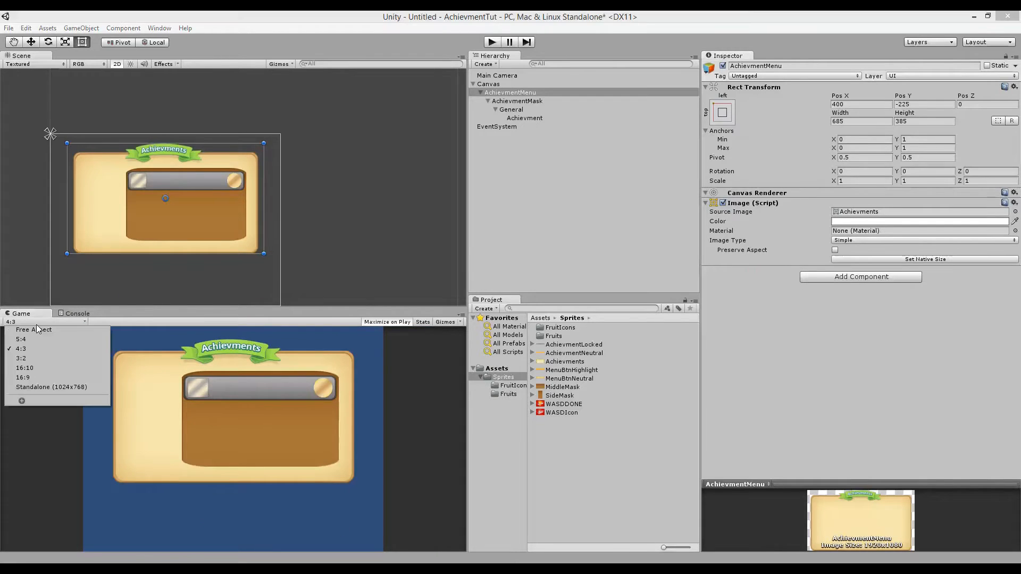
click(41, 377)
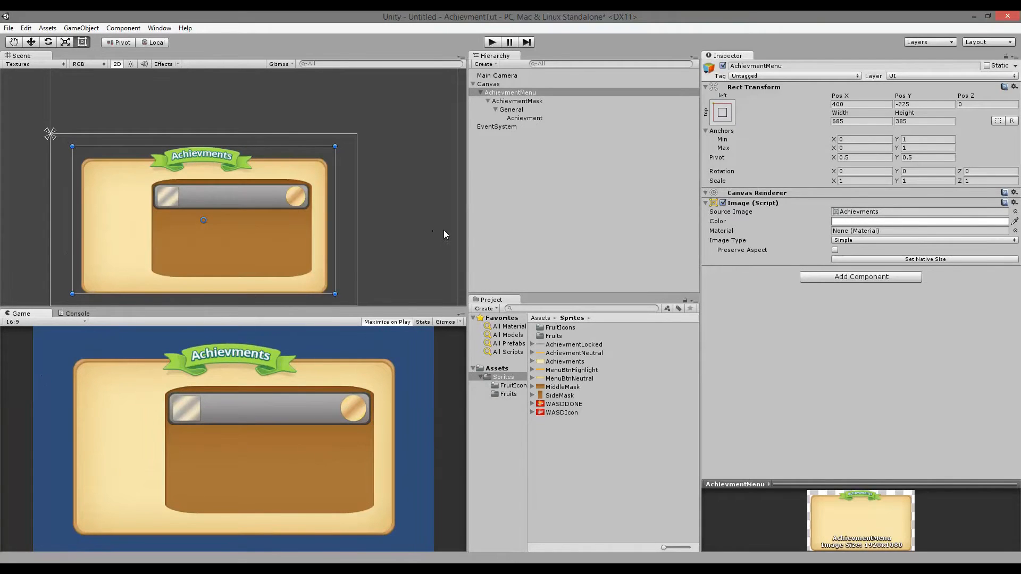
- Anchor AchievmentMask to the upper-left corner of its parent AchievmentMenu
click(508, 101)
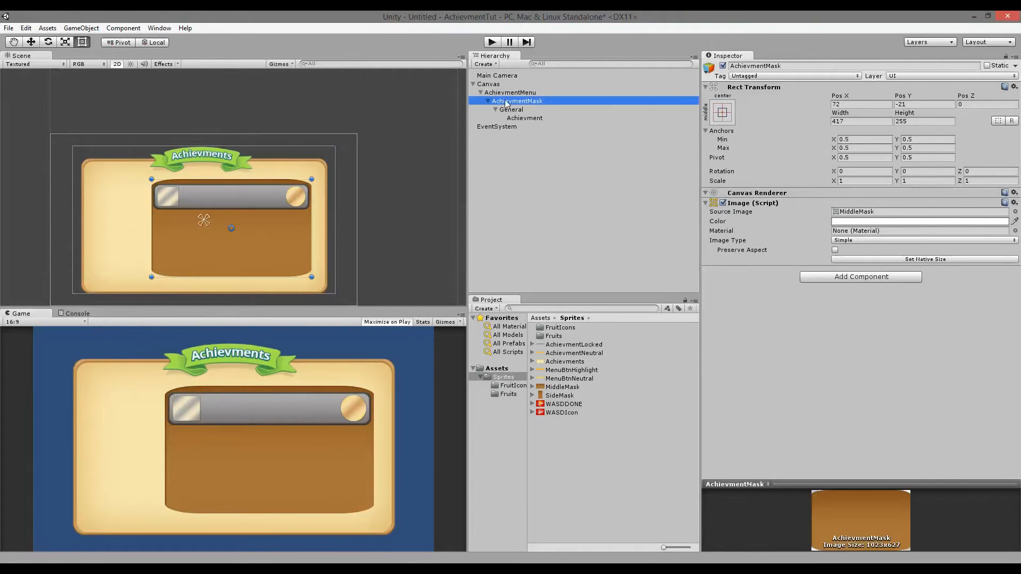
click(722, 112)
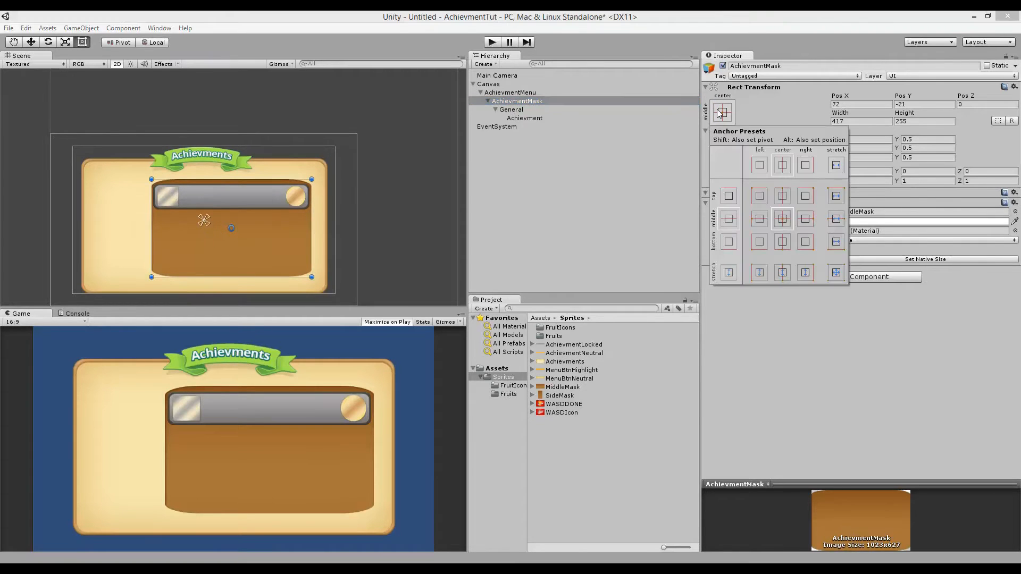
click(760, 197)
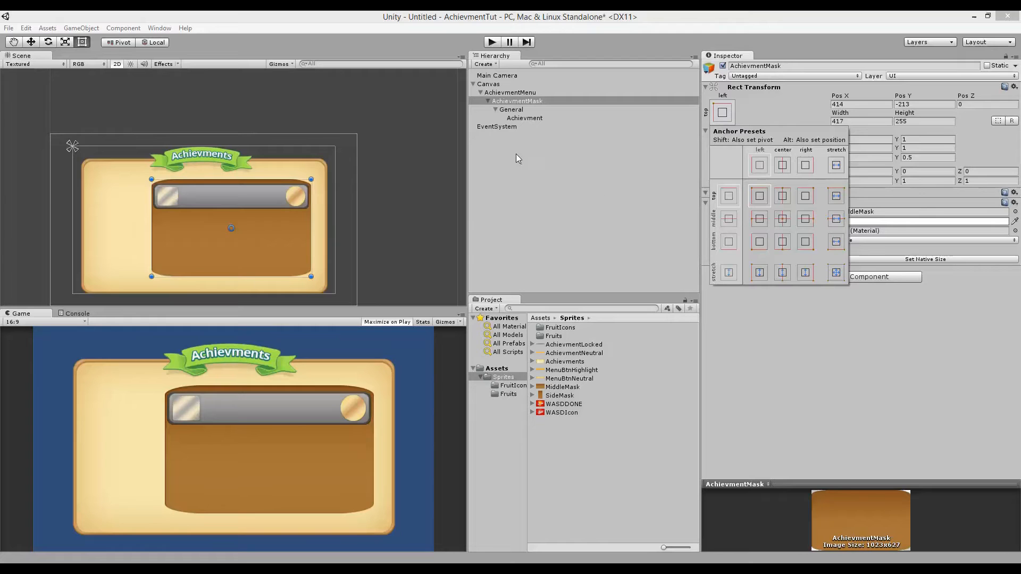
click(513, 112)
- Move the pivots of AchievmentMenu and AchievmentMask from their centers to their own upper-left corners
click(506, 93)
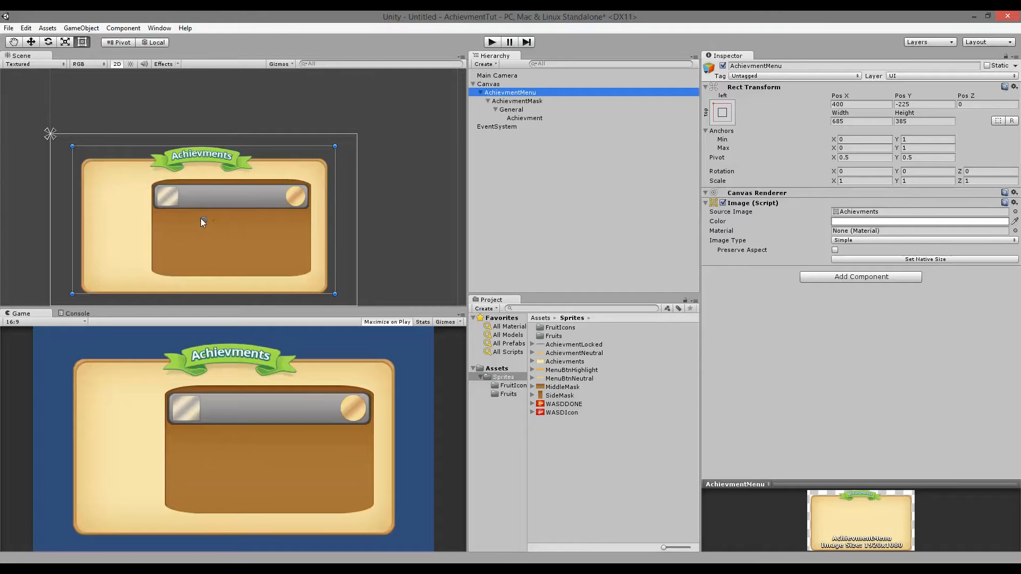
drag(202, 222, 73, 149)
click(517, 101)
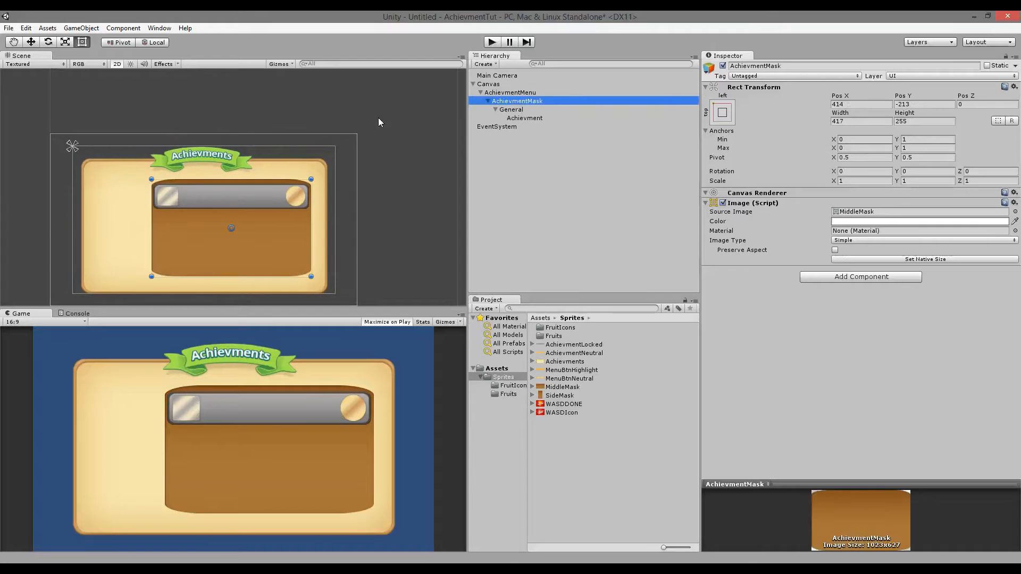
drag(232, 228, 151, 179)
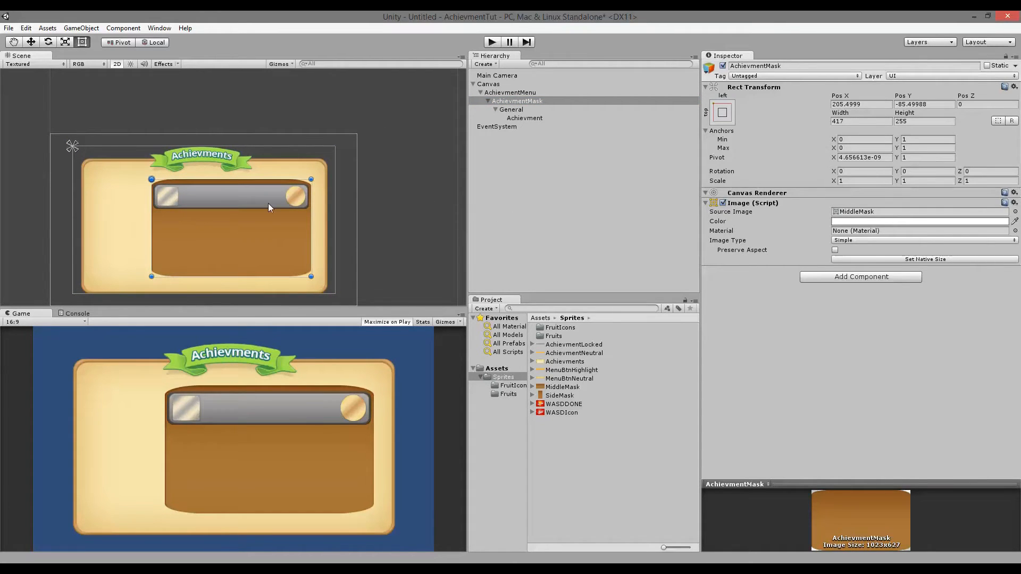
scroll(291, 207, up, 2)
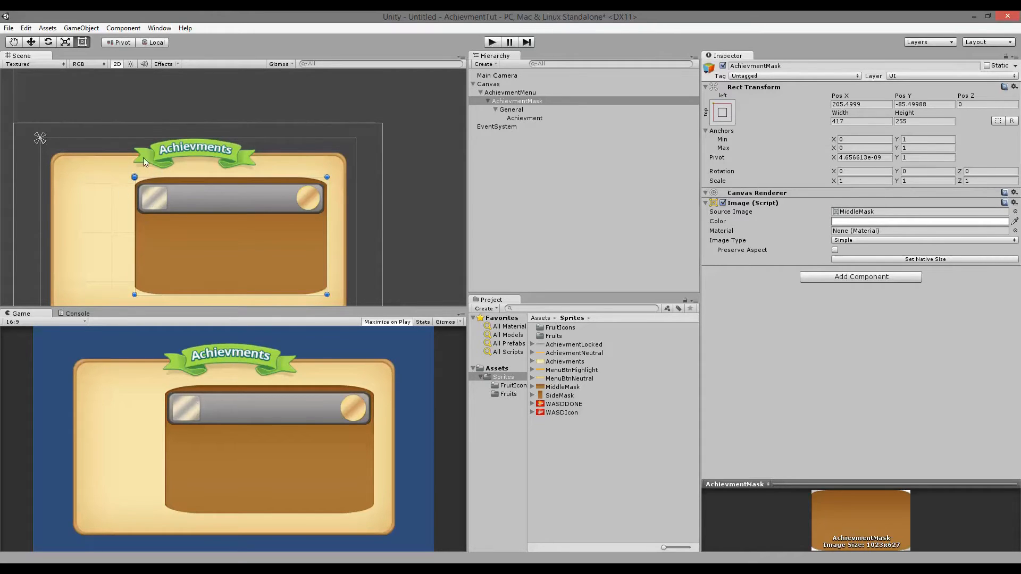
scroll(228, 215, down, 1)
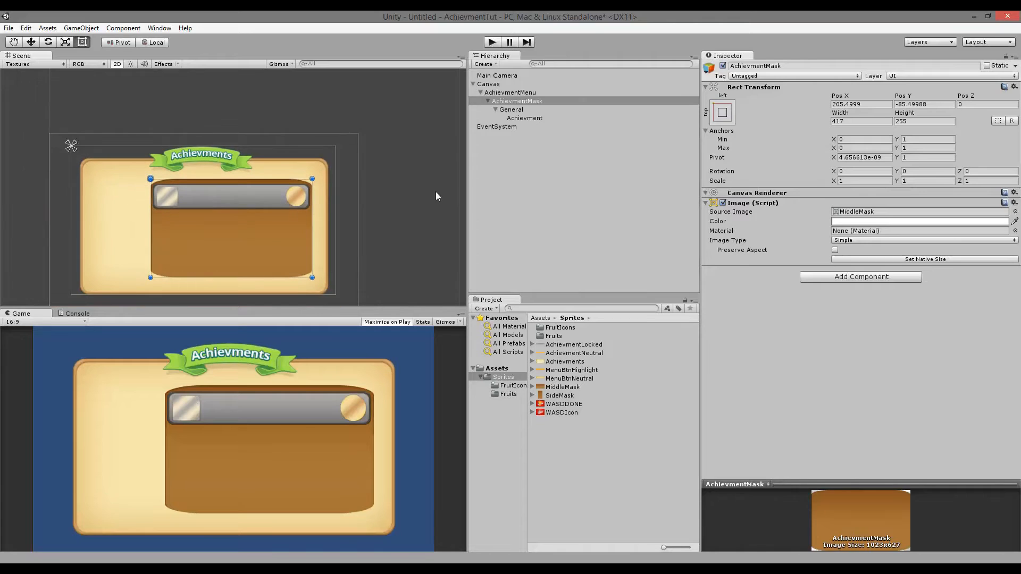
- Duplicate the Achievment entry inside General four times so five entries overflow the brown mask area
click(512, 110)
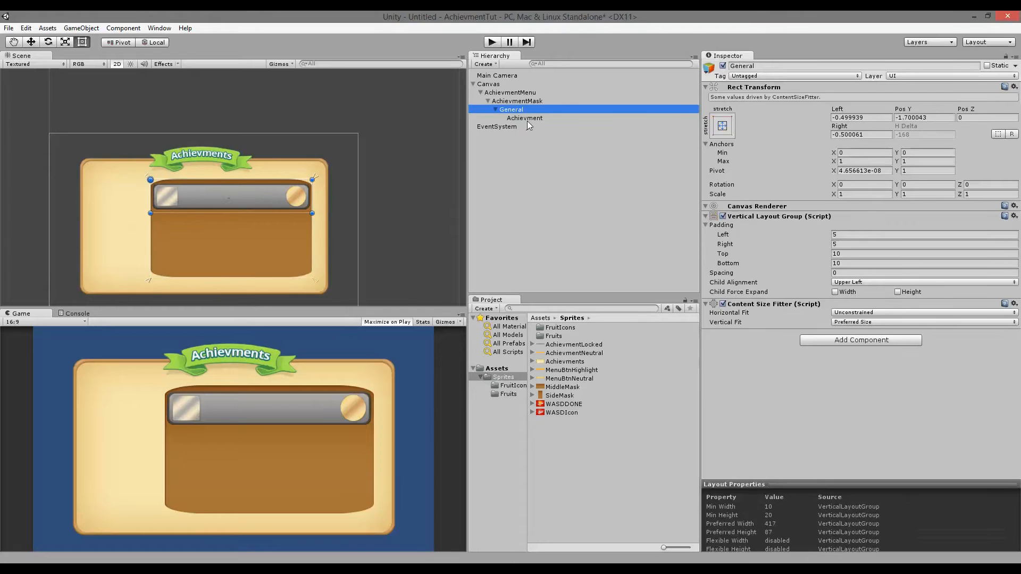
click(526, 119)
right_click(525, 120)
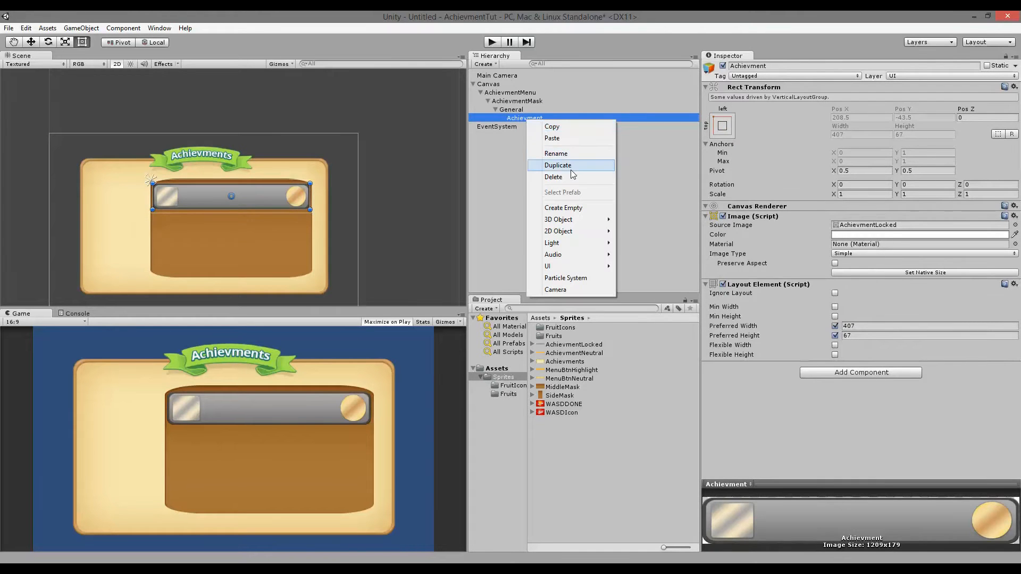
click(570, 170)
right_click(531, 126)
click(556, 169)
right_click(519, 134)
click(545, 178)
right_click(524, 144)
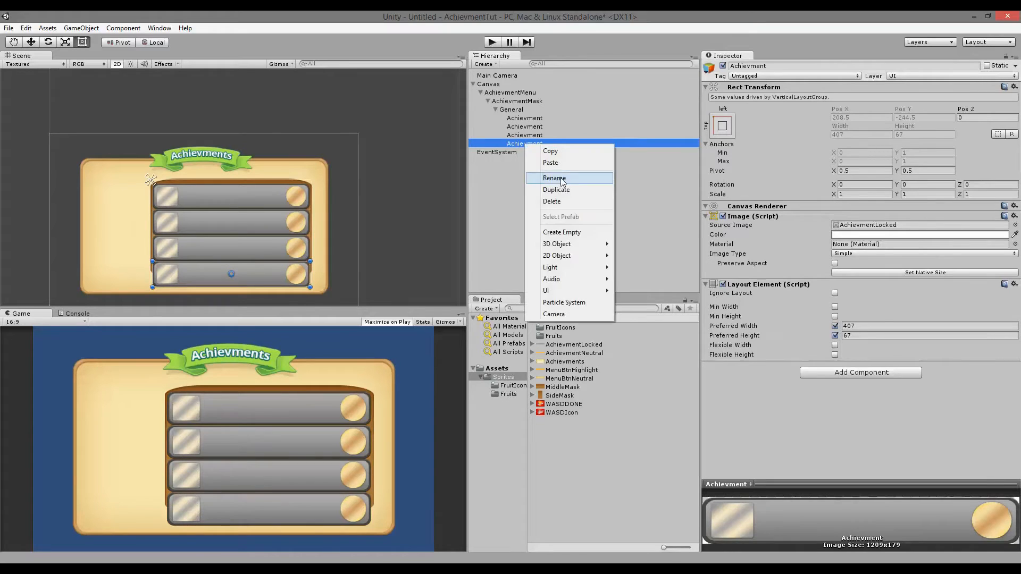
click(564, 190)
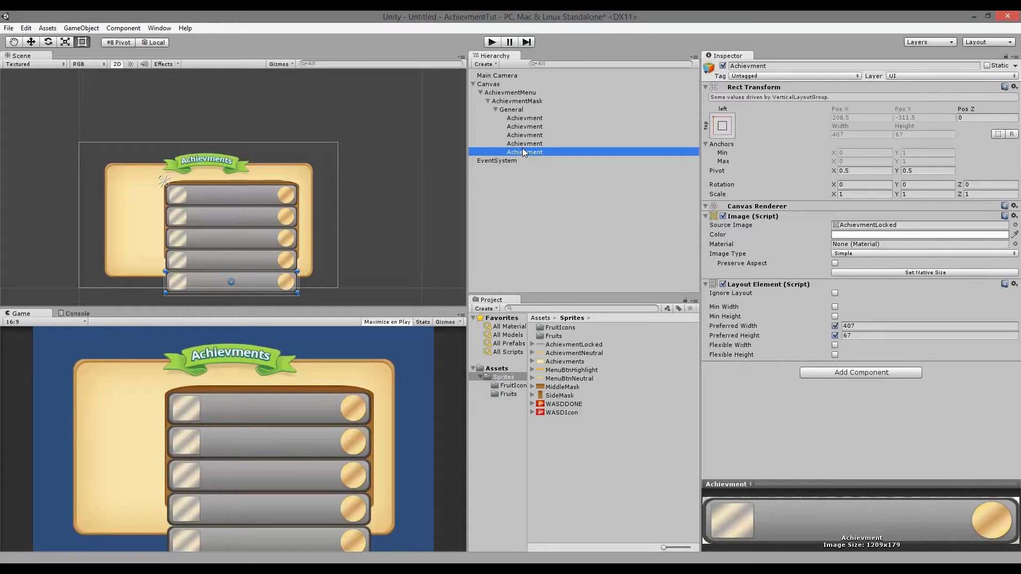
- Add a Mask component to AchievmentMask to clip the entries that extend past it
click(515, 111)
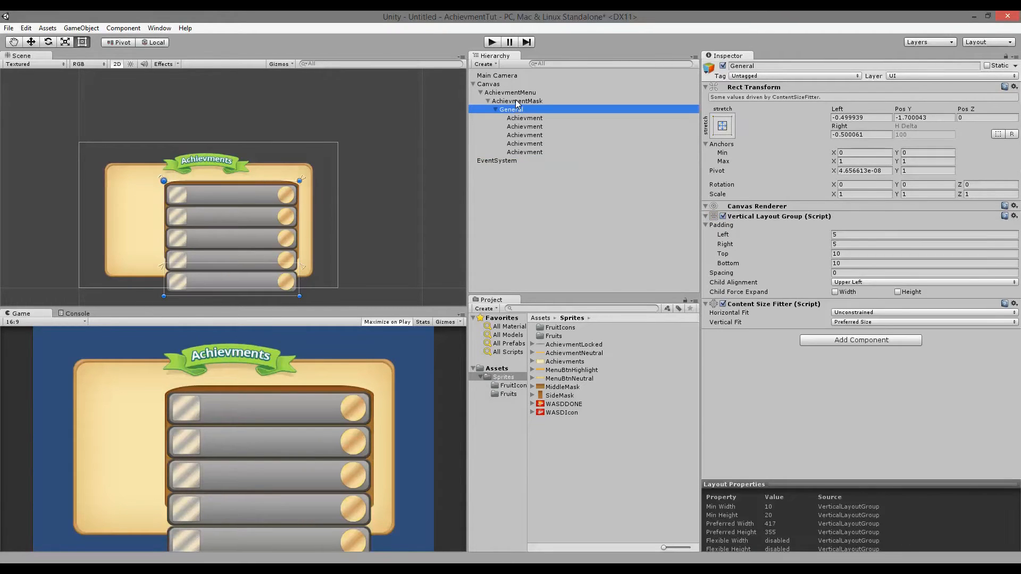
click(516, 102)
scroll(278, 200, up, 5)
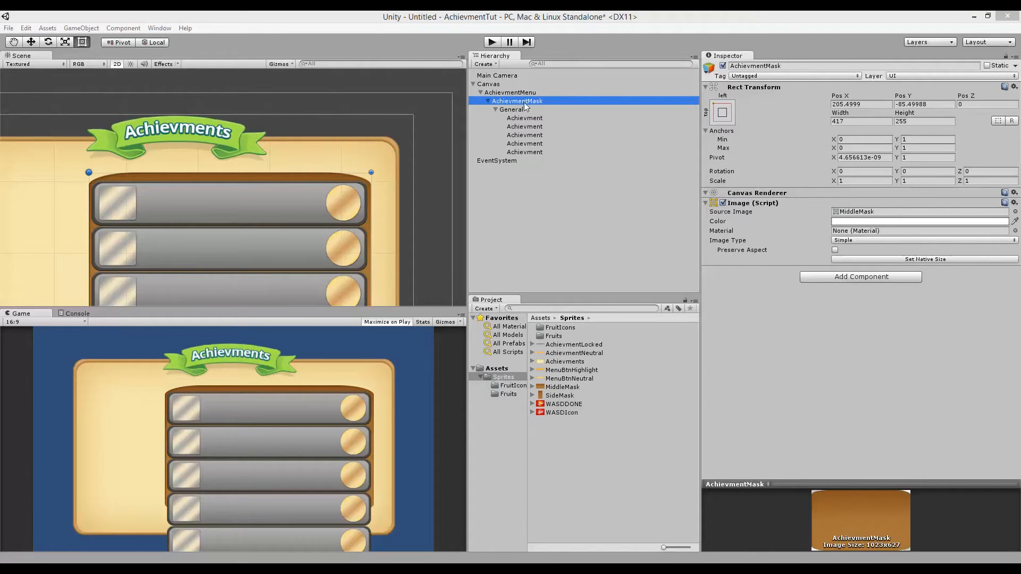
click(869, 277)
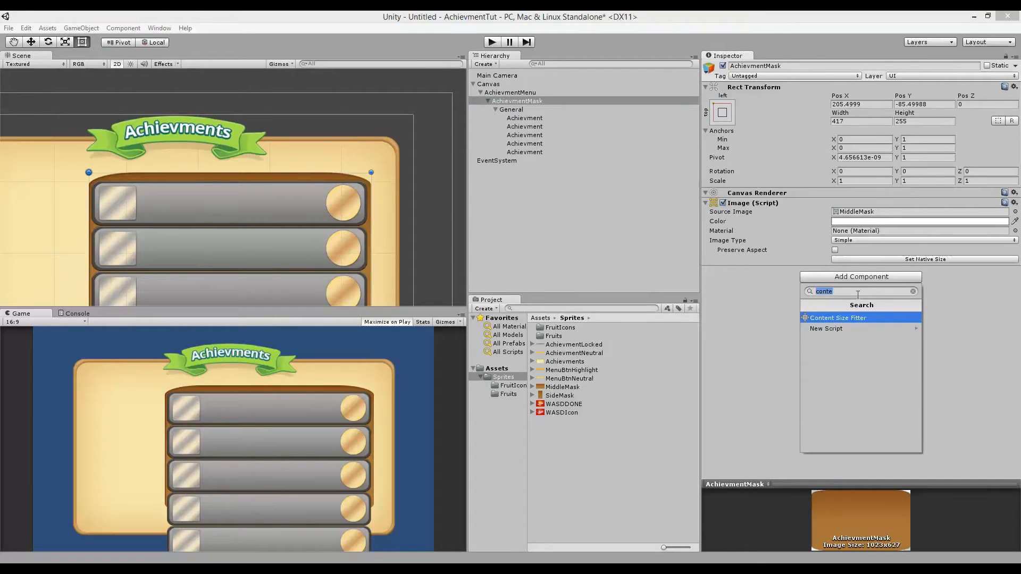
text(mas)
click(835, 318)
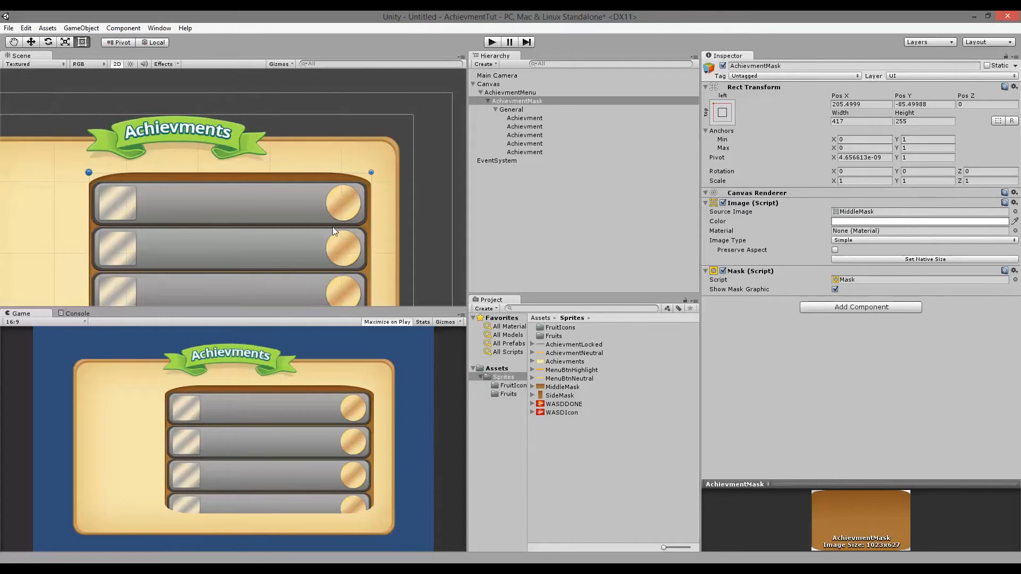
scroll(334, 231, down, 4)
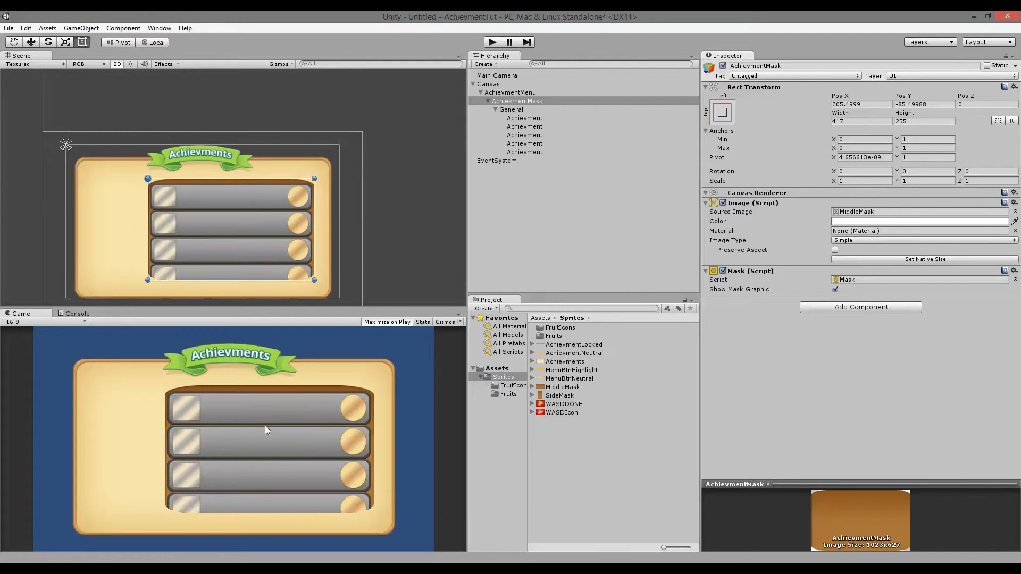
- Set the spacing of General's Vertical Layout Group to 2
scroll(293, 269, up, 6)
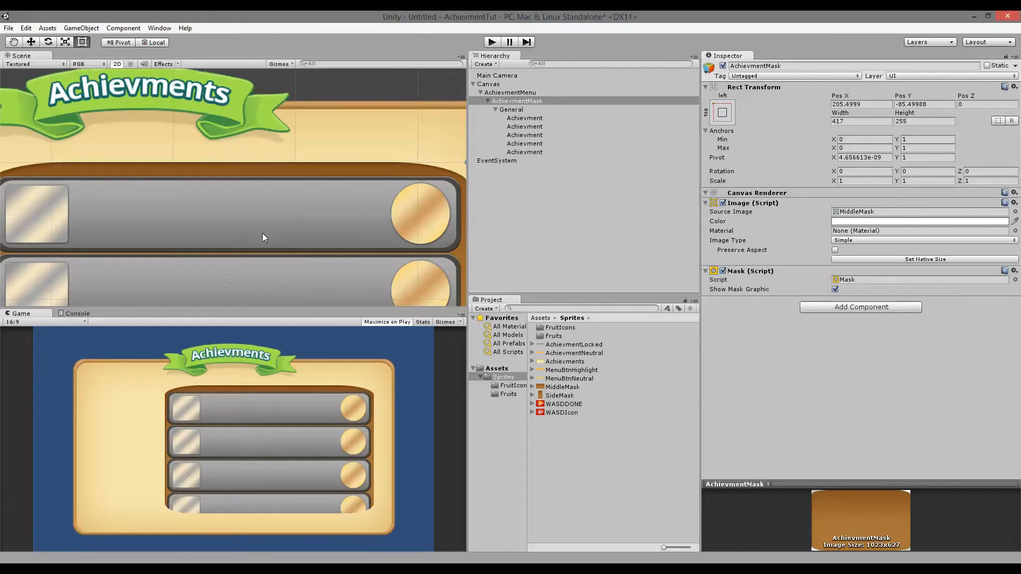
click(514, 110)
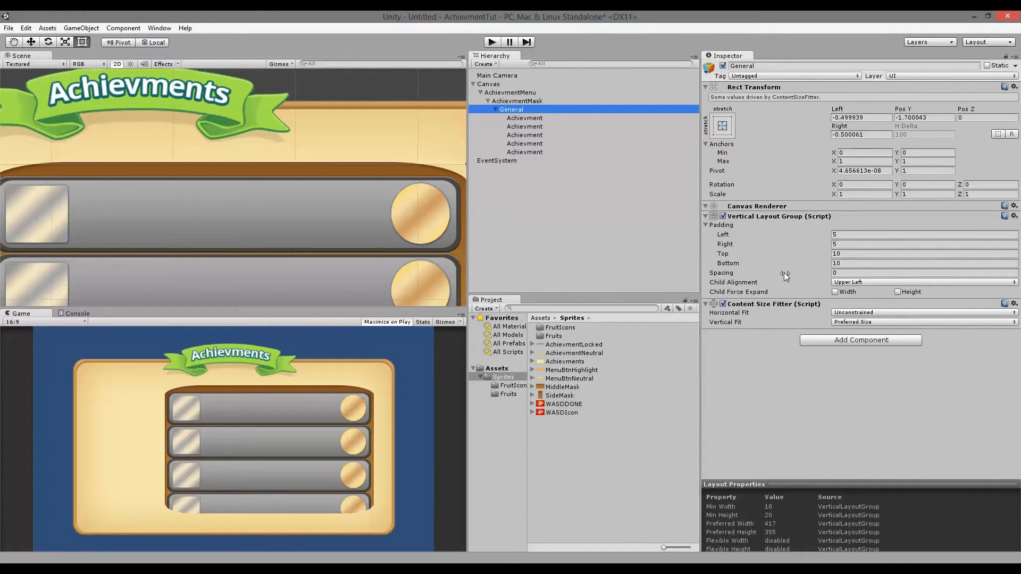
click(822, 273)
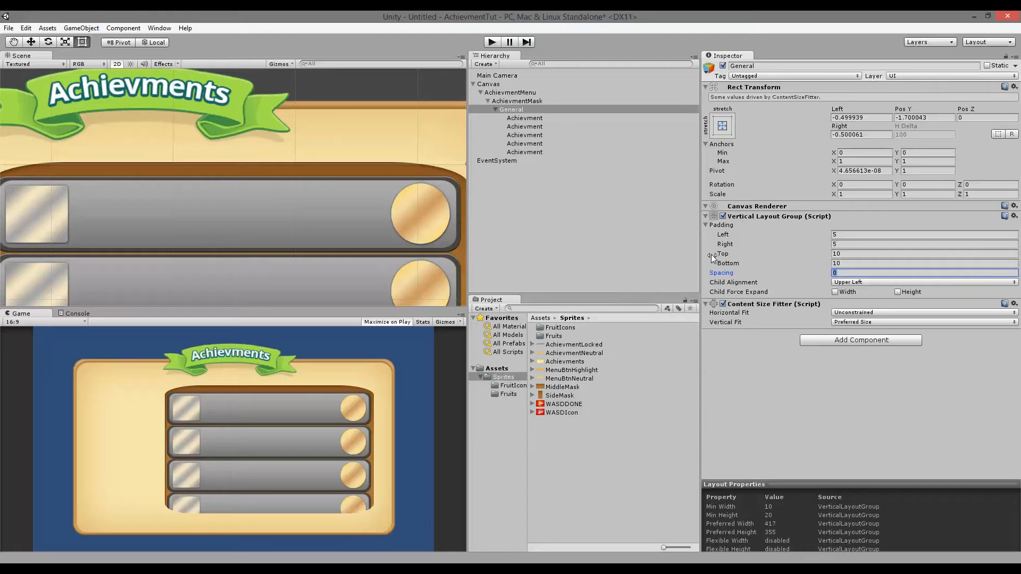
text(2)
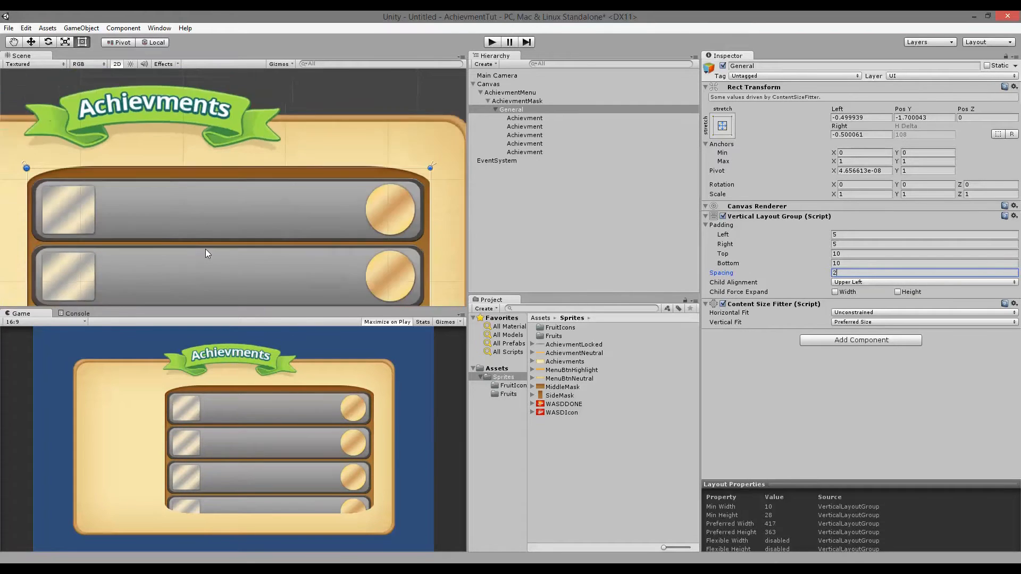
scroll(206, 253, down, 5)
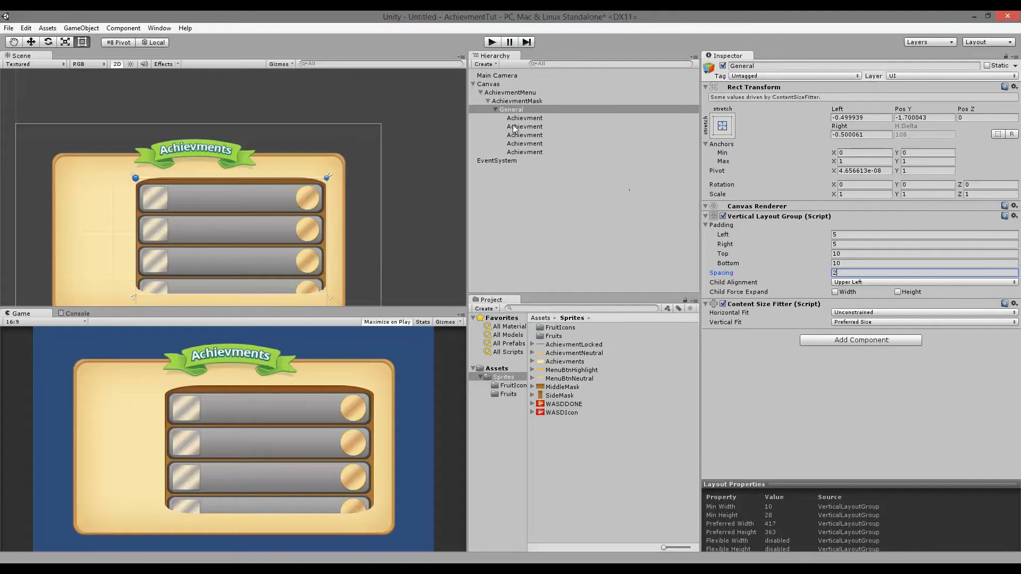
- Run the scene in play mode to preview the masked achievement list, and stop it
click(491, 43)
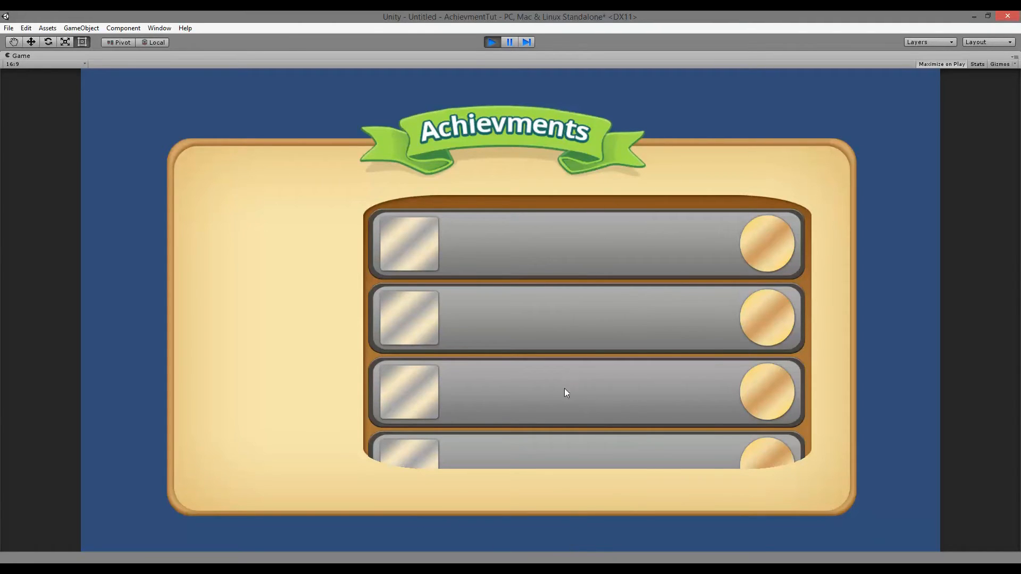
click(492, 43)
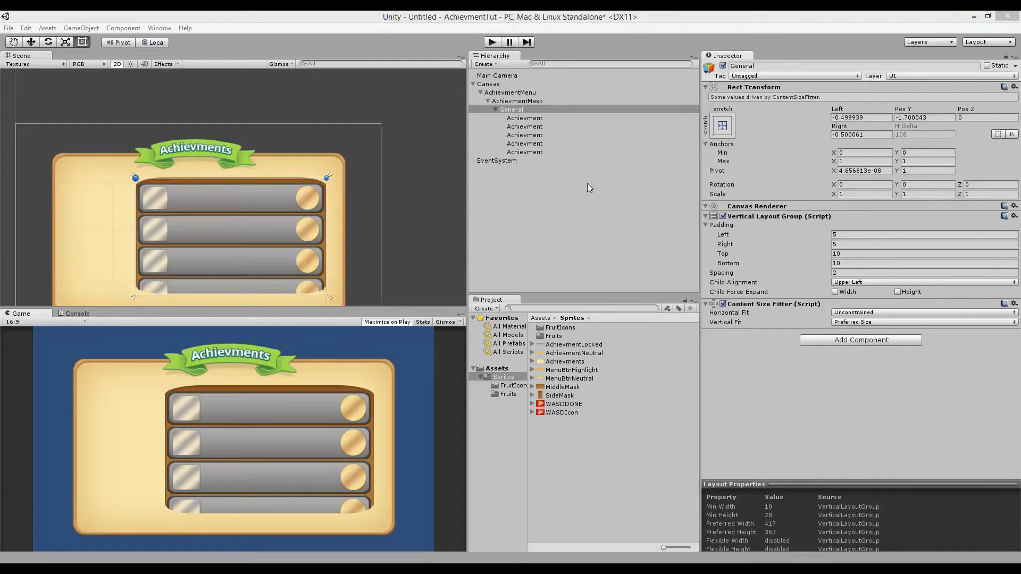
- Add a Scroll Rect component to AchievmentMask
click(521, 101)
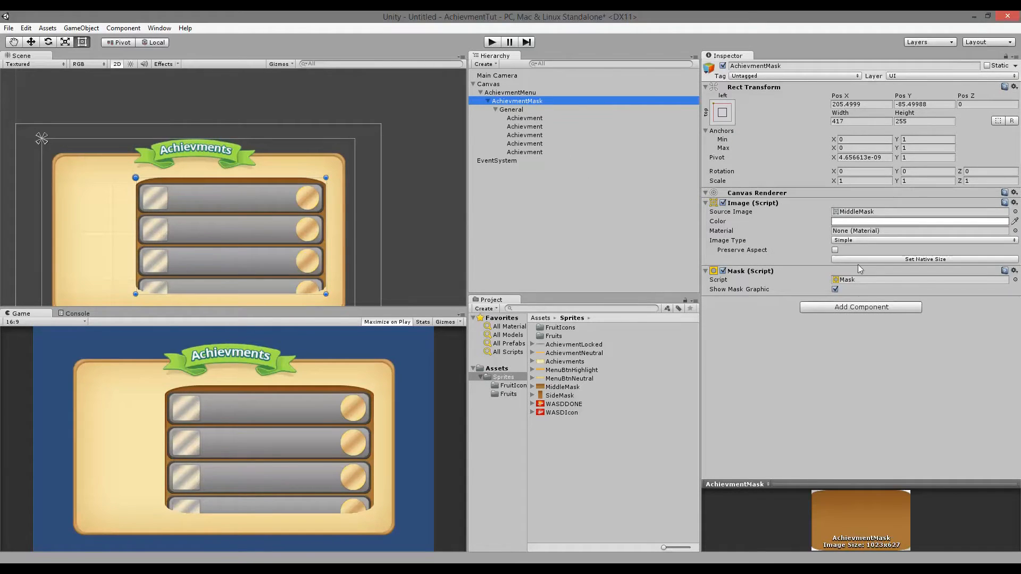
click(848, 307)
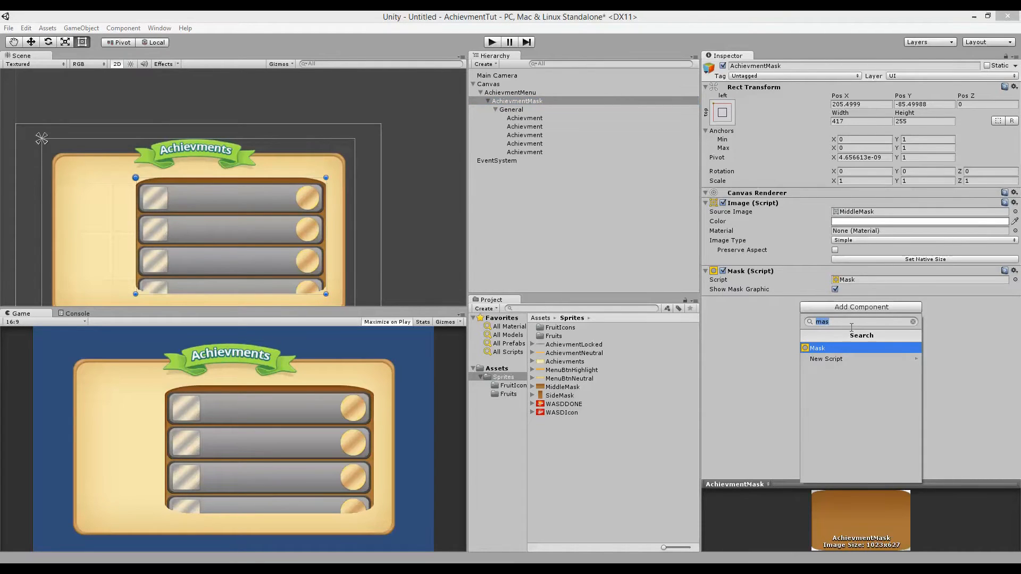
text(scr)
click(848, 351)
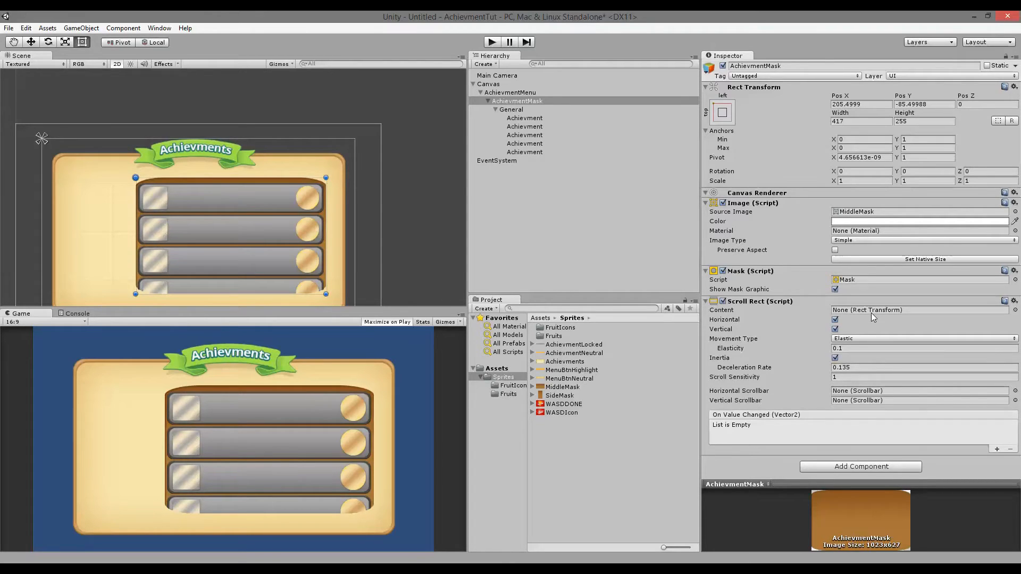
- Assign the General object as the content of AchievmentMask's Scroll Rect
click(508, 109)
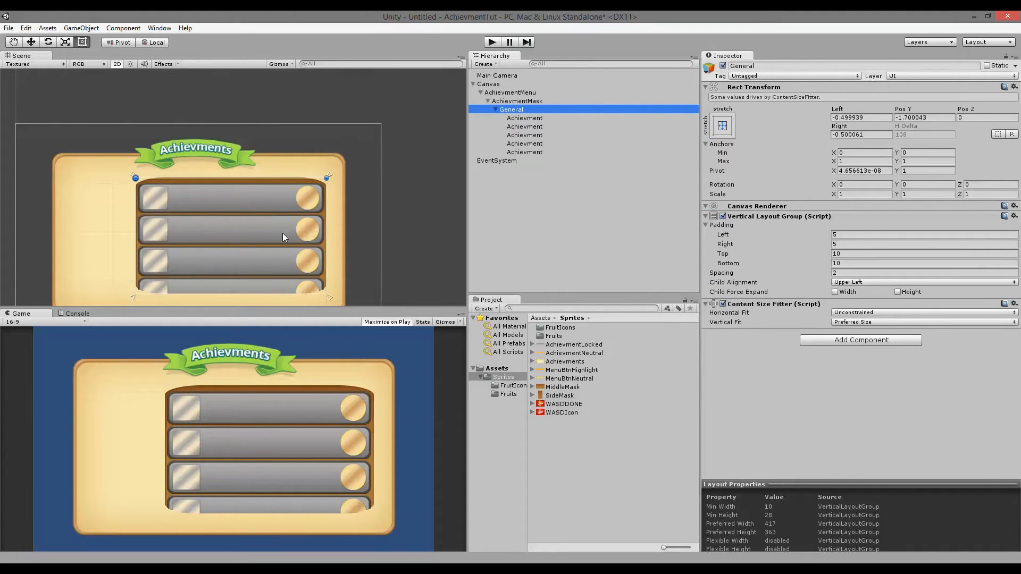
click(522, 101)
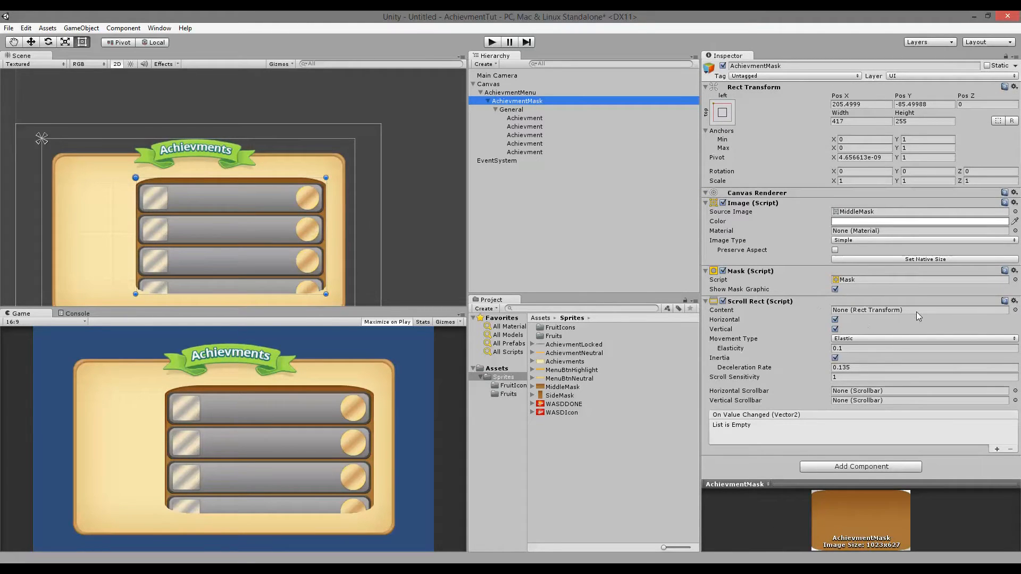
drag(511, 110, 901, 313)
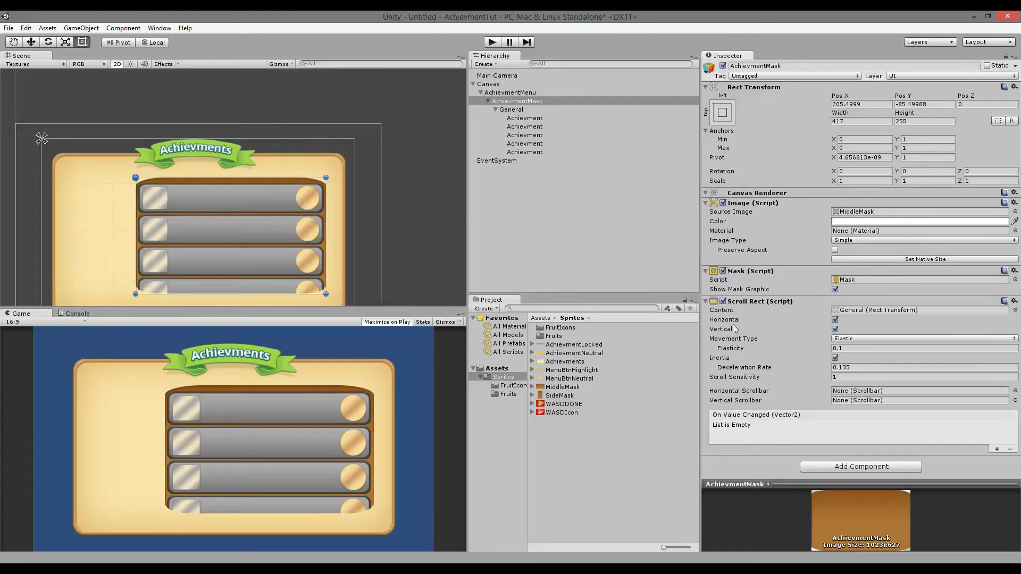
- Restrict the Scroll Rect to vertical scrolling by disabling Horizontal, set its movement type to Clamped and turn off Inertia
click(834, 320)
click(852, 339)
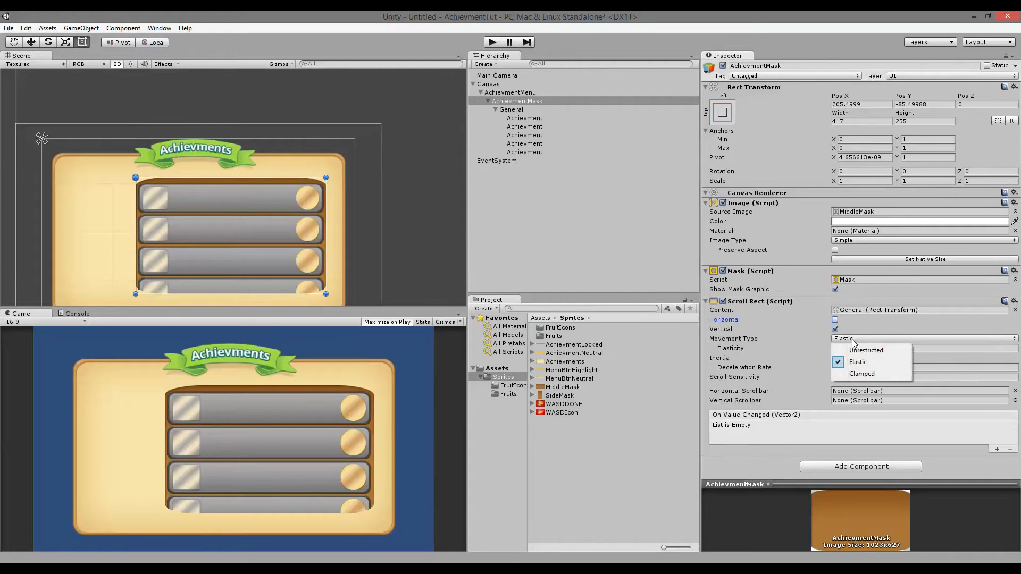
click(861, 373)
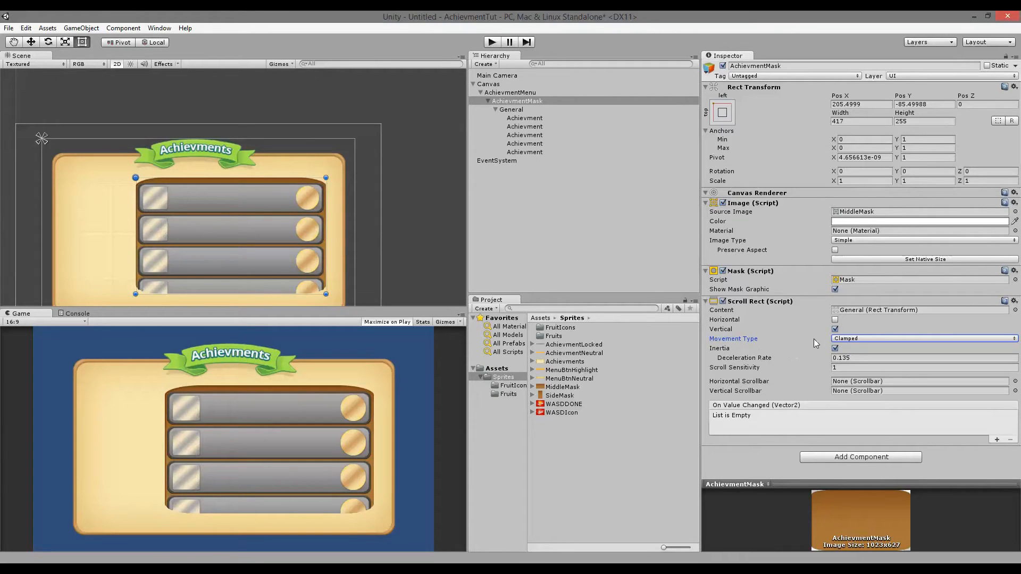
click(862, 359)
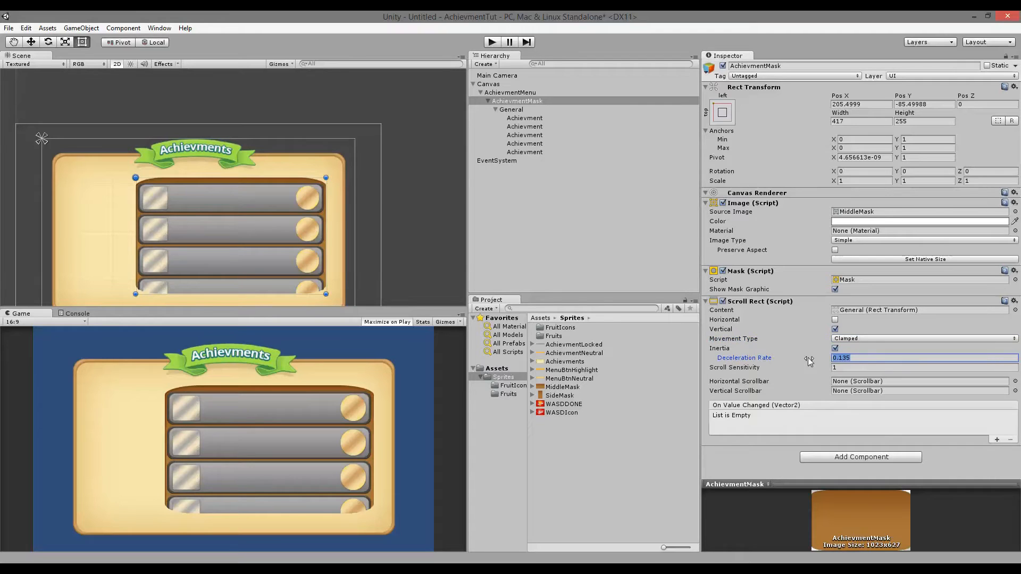
click(834, 348)
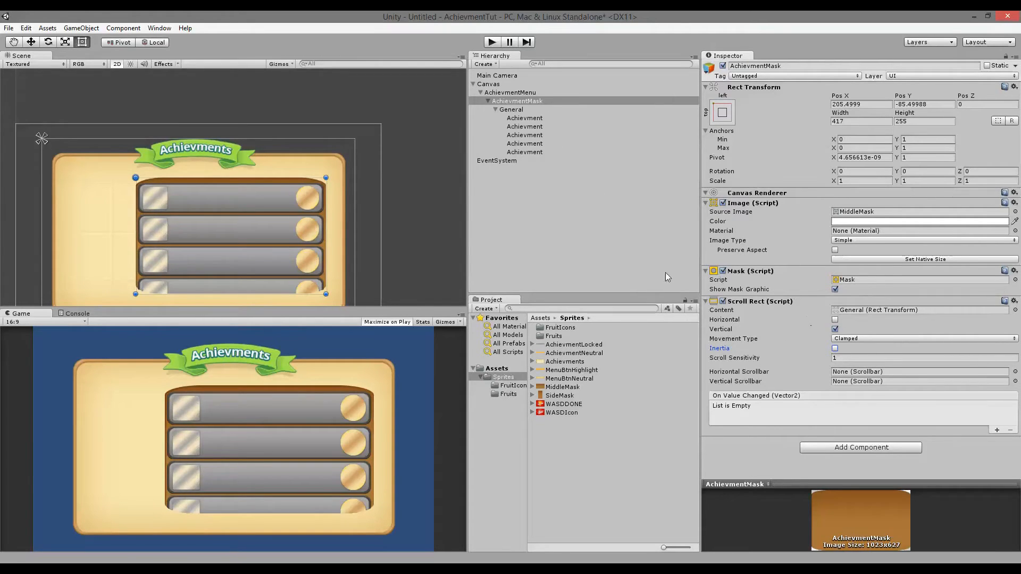
- Check which object the Scroll Rect's content references and test scrolling the achievement list up and down in play mode
click(529, 93)
click(530, 101)
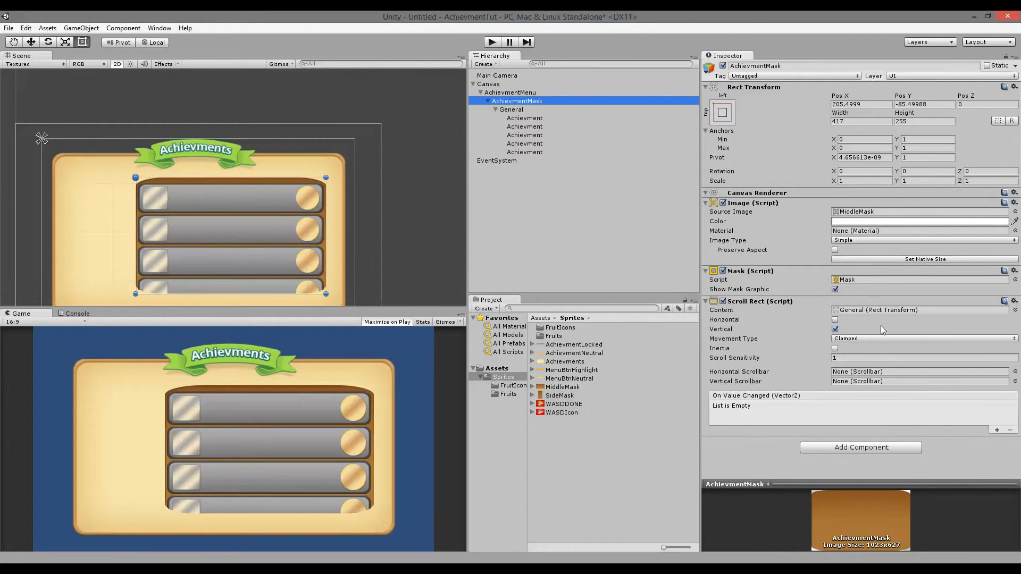
click(878, 311)
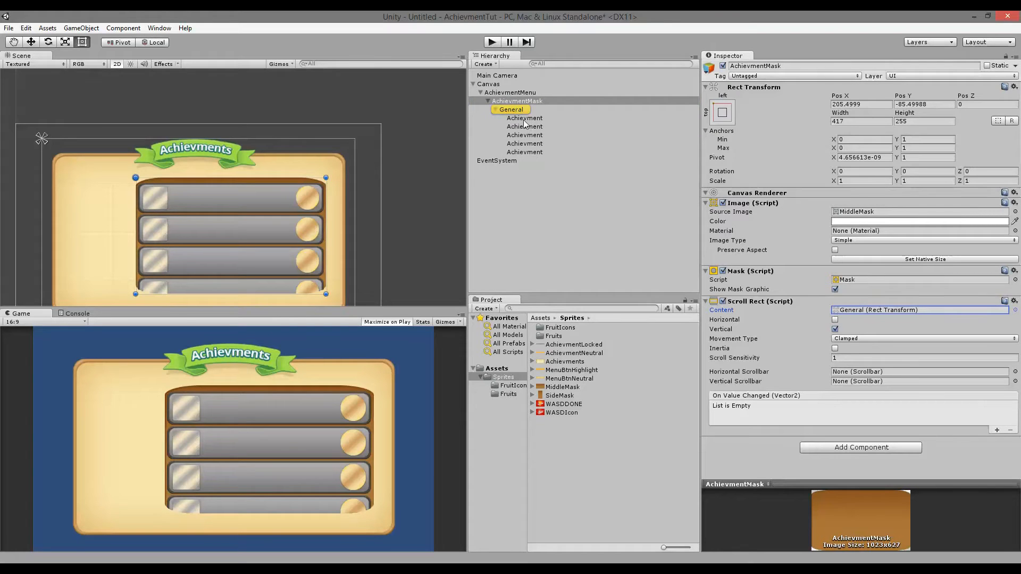
click(491, 42)
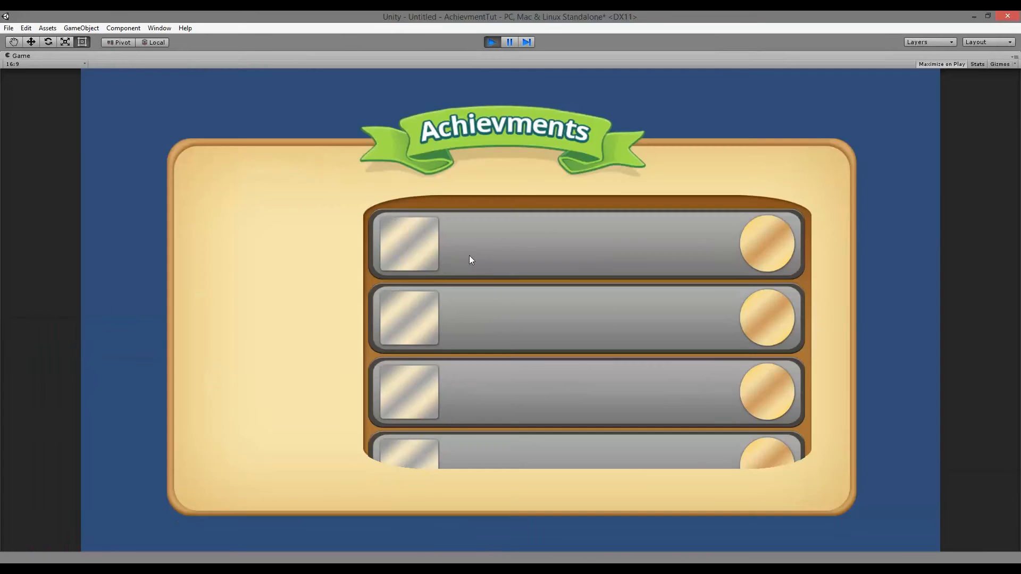
drag(547, 392, 564, 308)
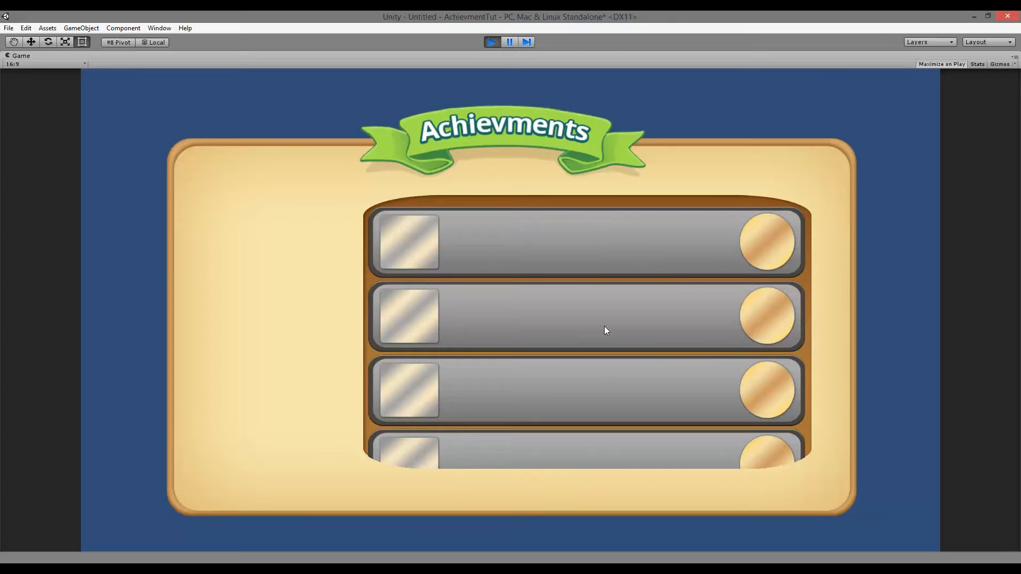
drag(606, 342, 645, 197)
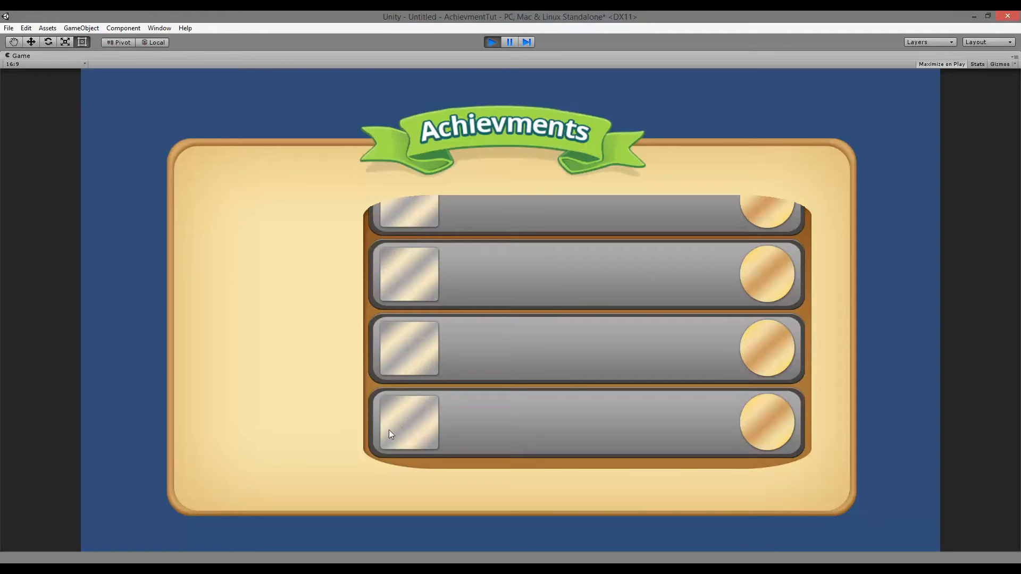
drag(612, 280, 610, 444)
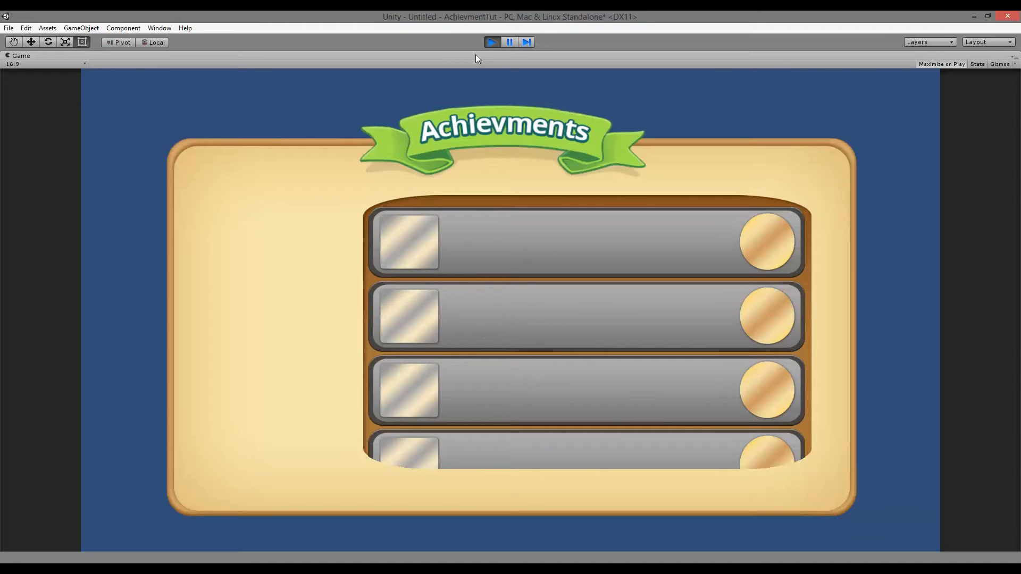
click(495, 43)
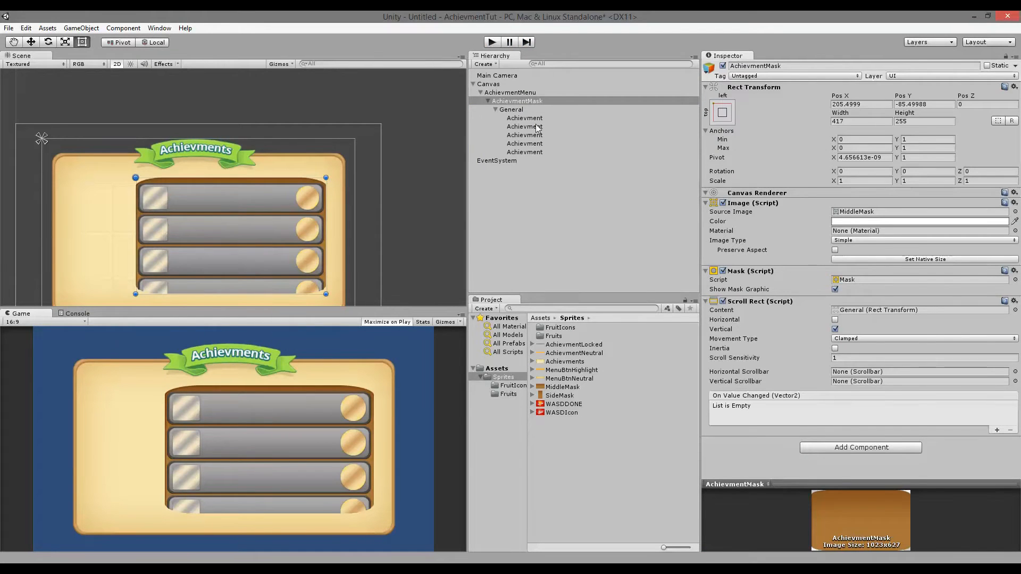
- Try a preferred height of 70 on the first Achievment entry's Layout Element and restore it to 67
click(510, 109)
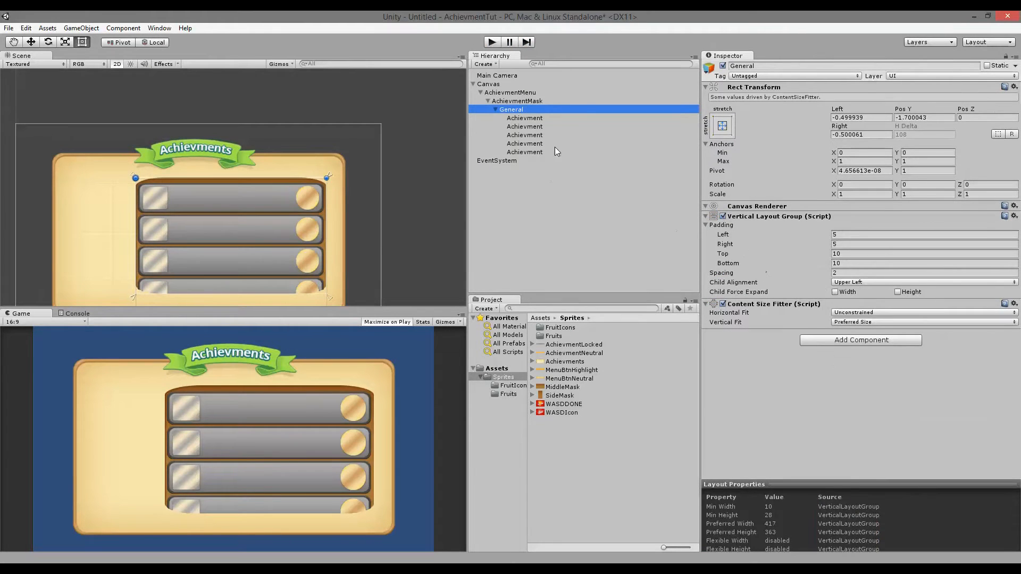
click(523, 118)
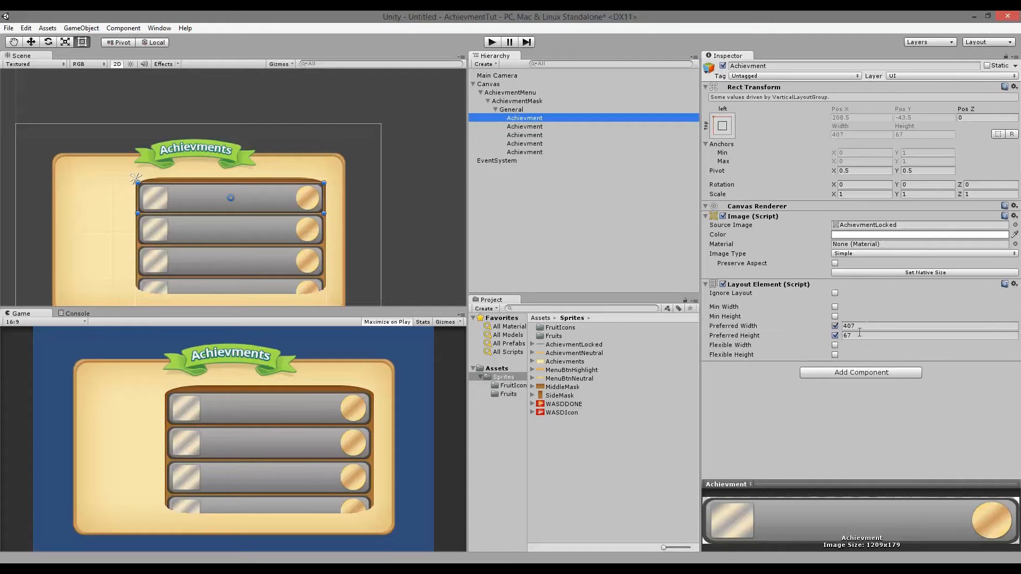
click(842, 334)
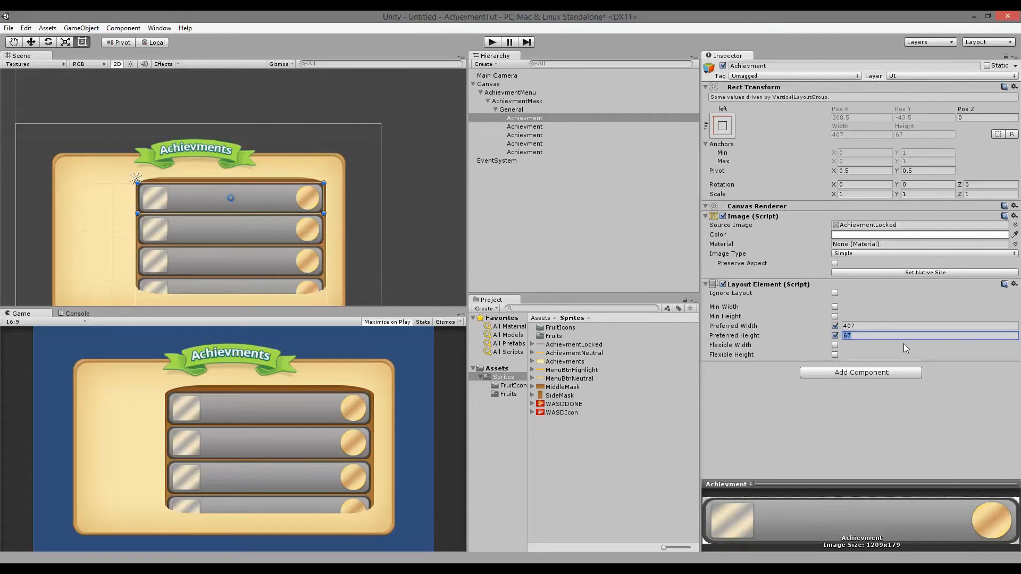
text(70)
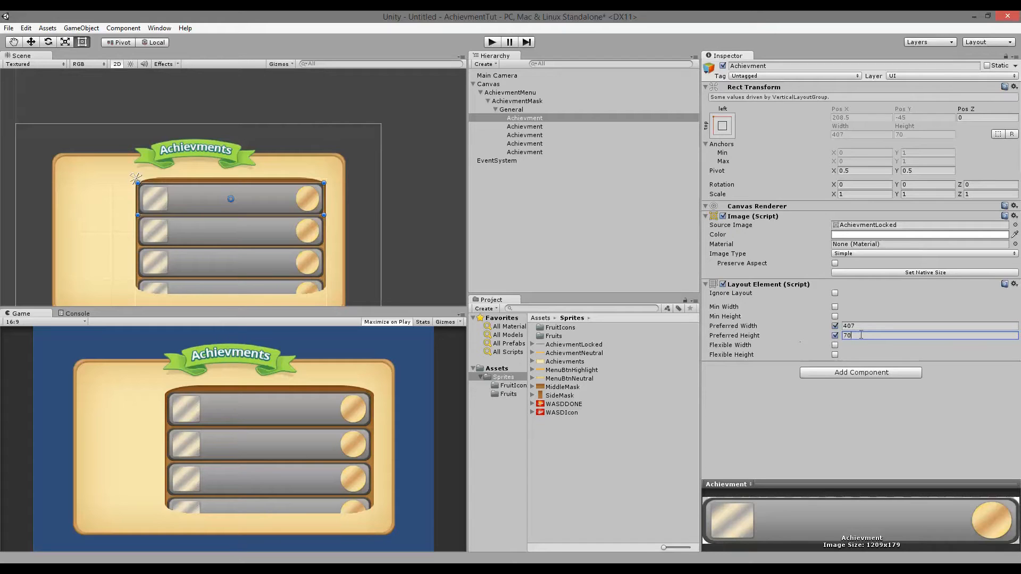
key(BackSpace)
key(BackSpace)
text(67)
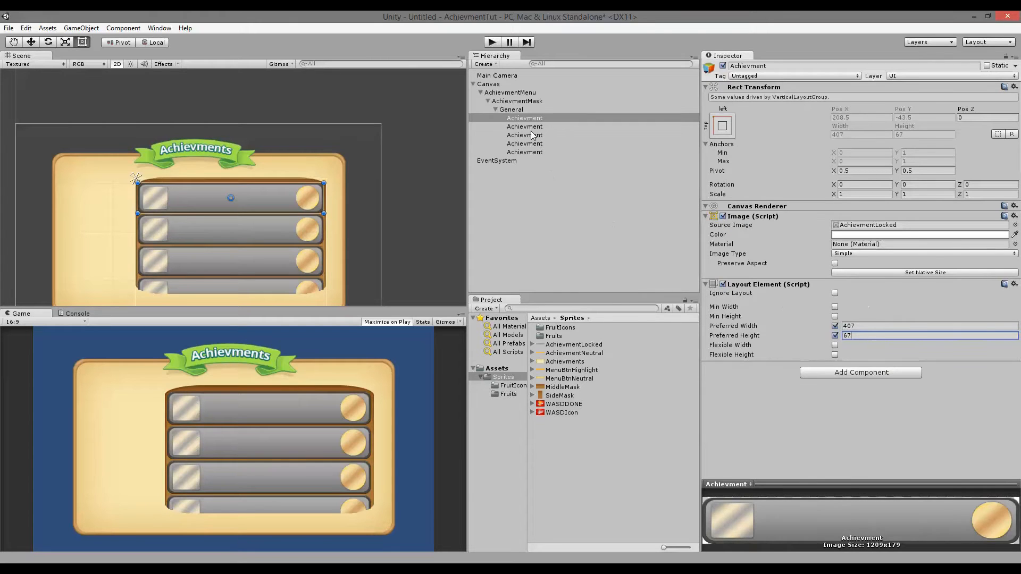
- Set the movement type of AchievmentMask's Scroll Rect to Unrestricted
click(518, 110)
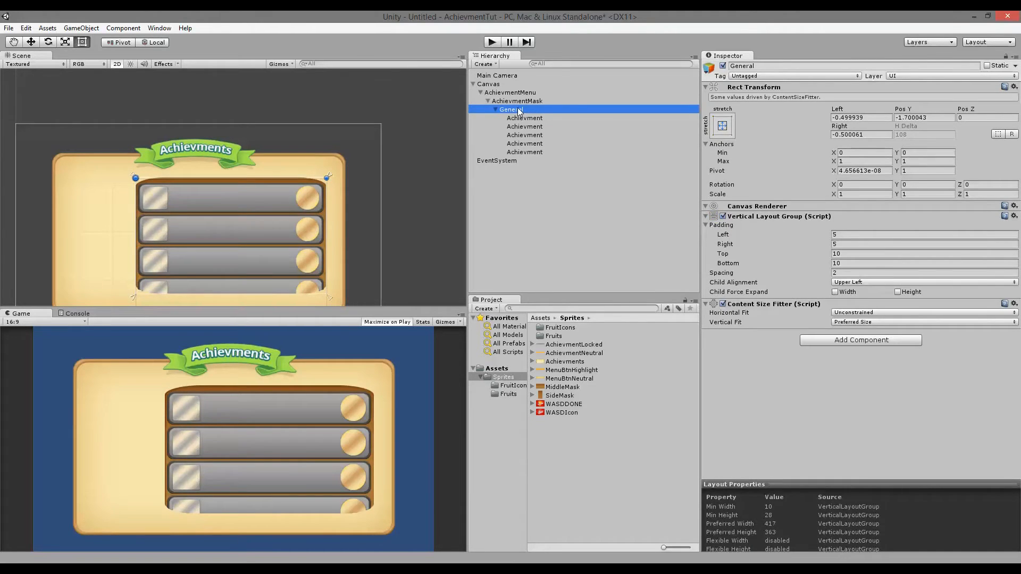
click(520, 103)
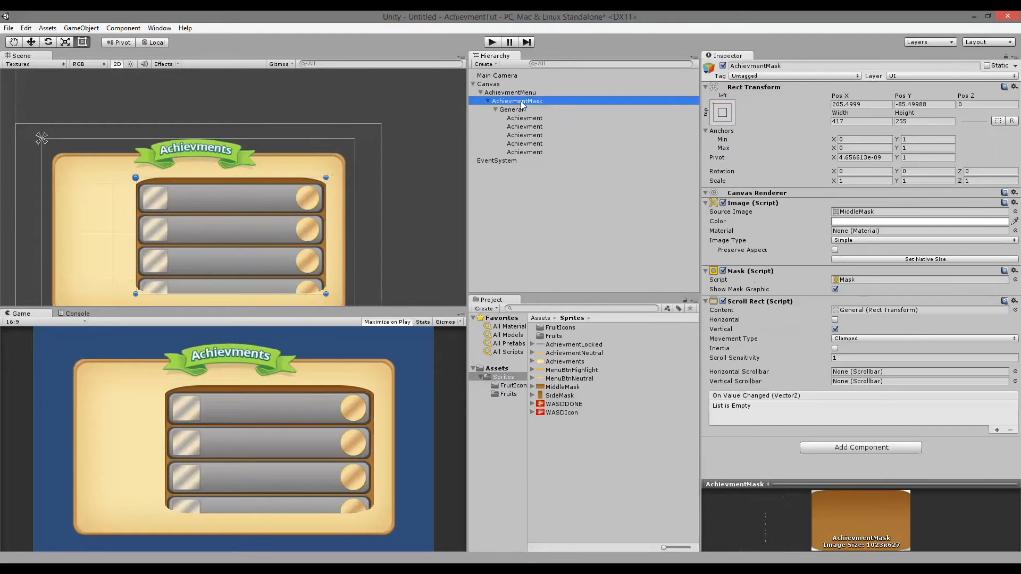
click(511, 93)
click(517, 101)
click(882, 338)
click(885, 346)
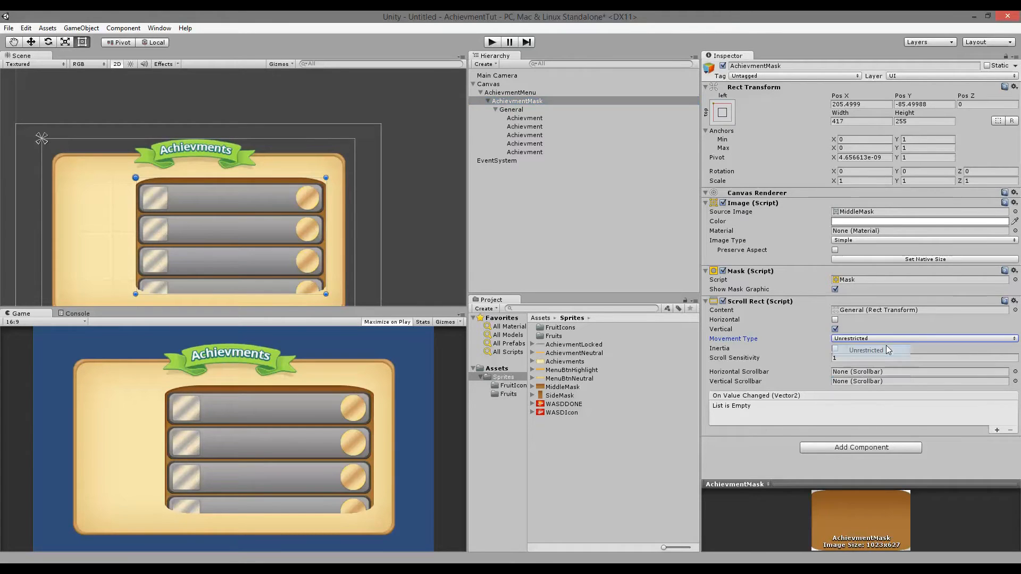
- Test in play mode how far the achievement list scrolls with unrestricted movement, and stop the scene
click(491, 43)
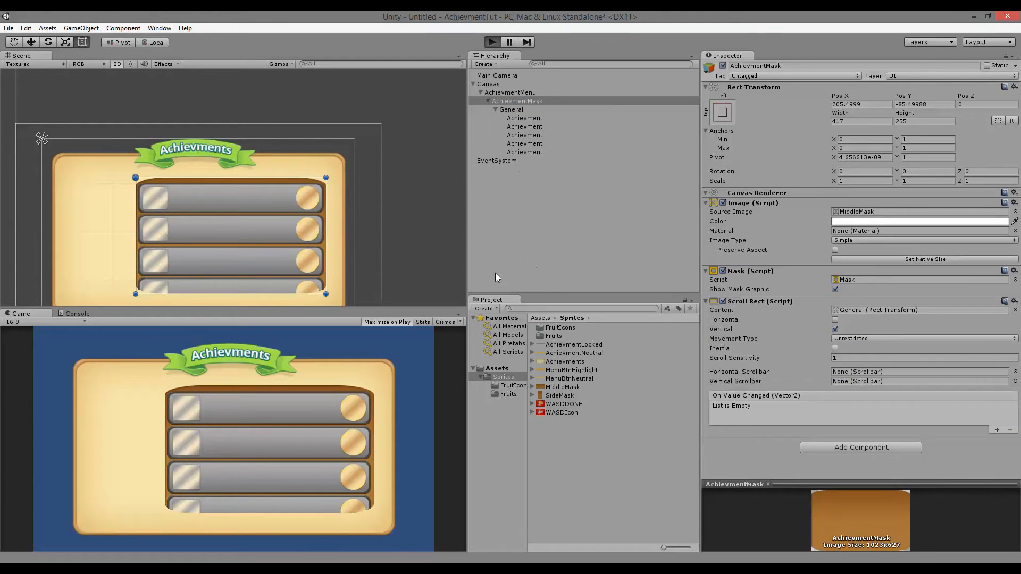
drag(510, 237, 552, 395)
drag(576, 443, 588, 81)
drag(611, 250, 639, 420)
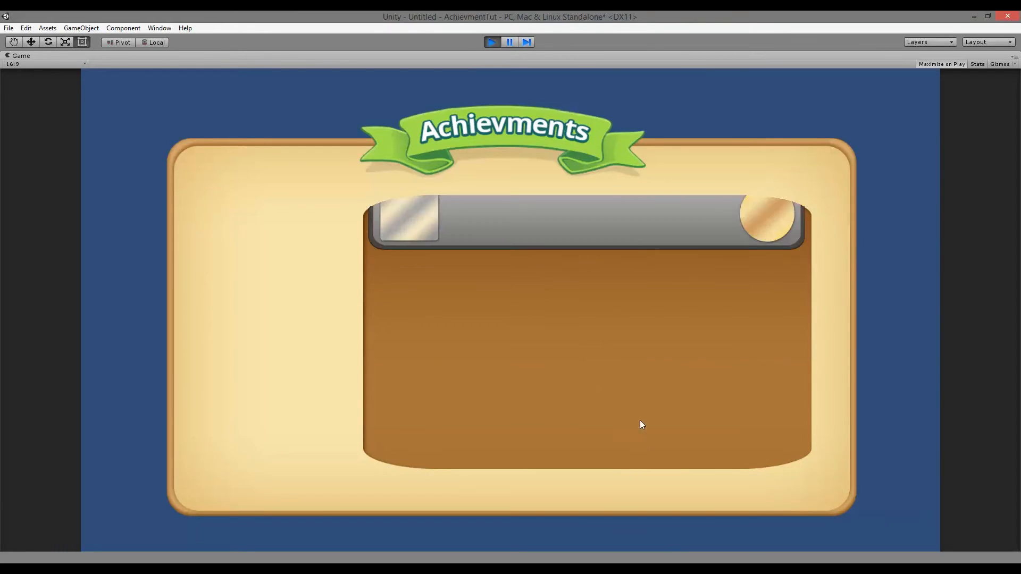
drag(605, 243, 627, 420)
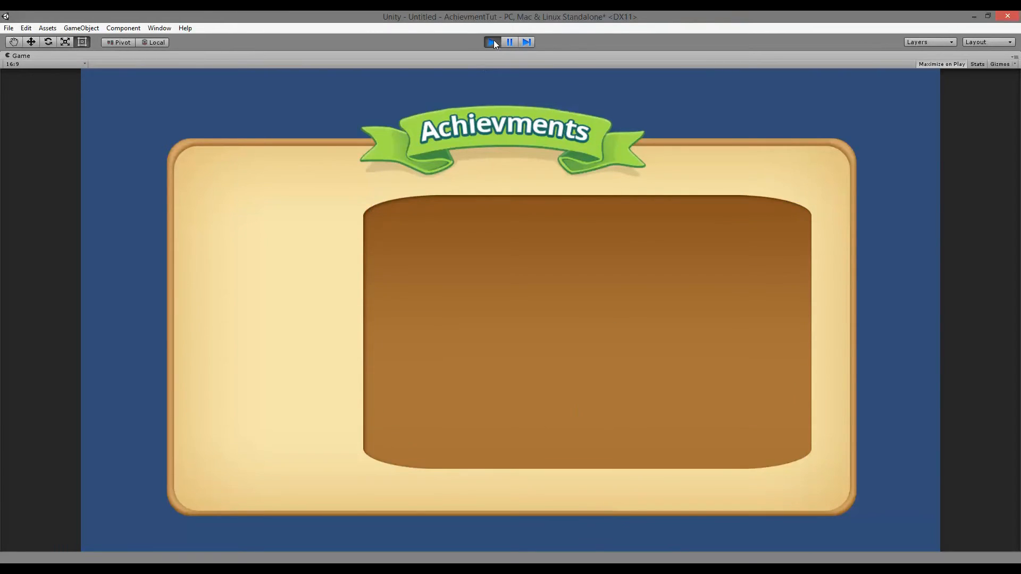
click(492, 42)
- Set the Scroll Rect's movement type to Elastic and test pulling the list past both ends in play mode
click(873, 340)
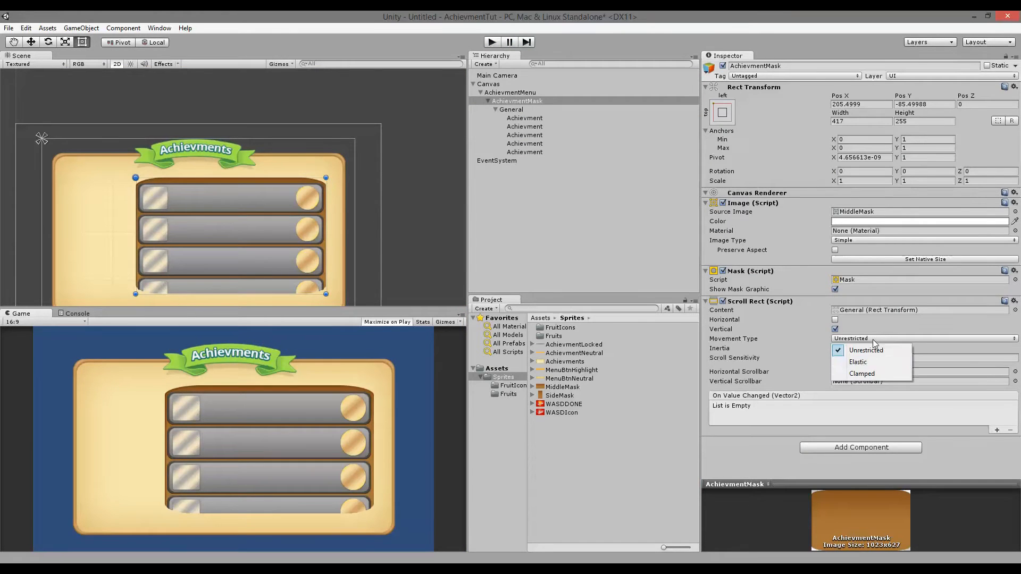
click(878, 359)
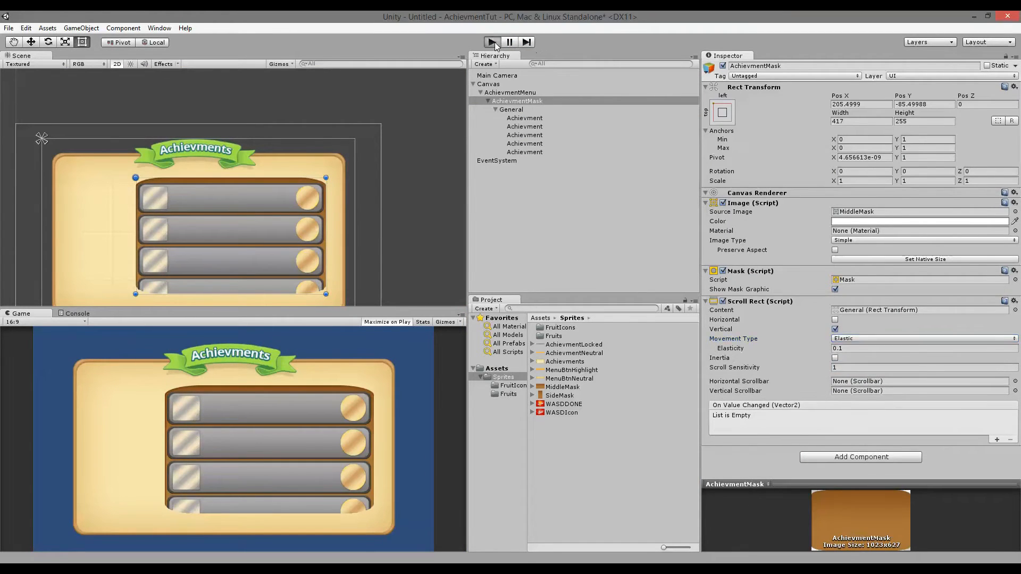
click(493, 42)
drag(581, 326, 578, 142)
drag(578, 408, 545, 106)
drag(542, 384, 538, 217)
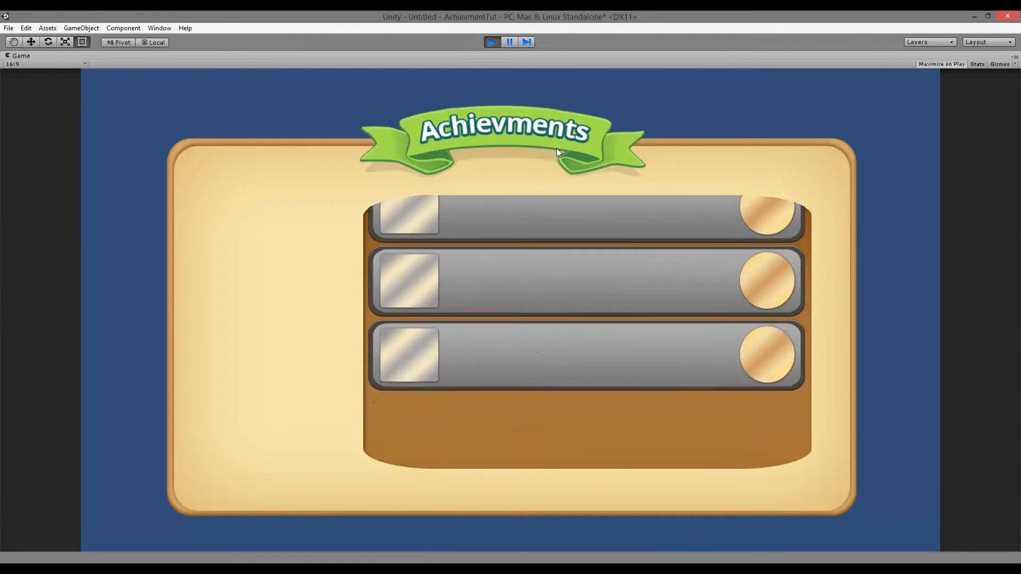
drag(554, 410, 513, 467)
drag(543, 270, 592, 346)
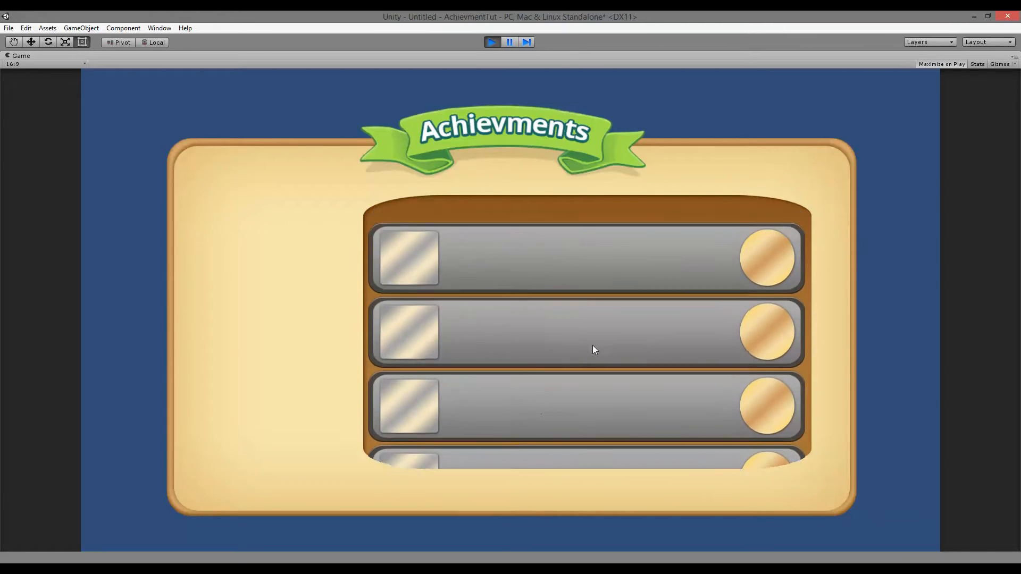
drag(560, 260, 560, 456)
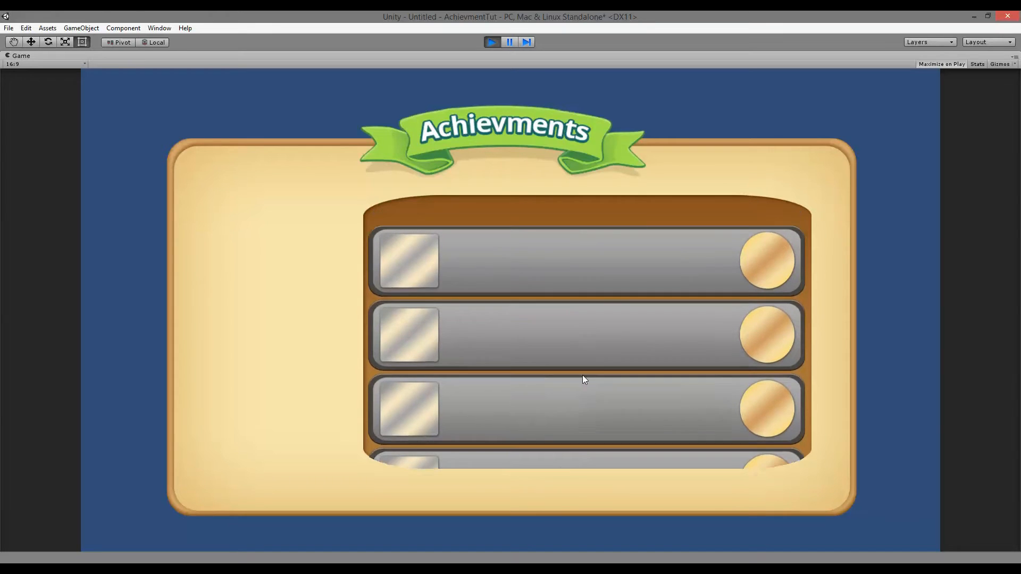
- Pull the achievement list past its ends in play mode to examine how elastic movement springs back
drag(554, 358, 539, 518)
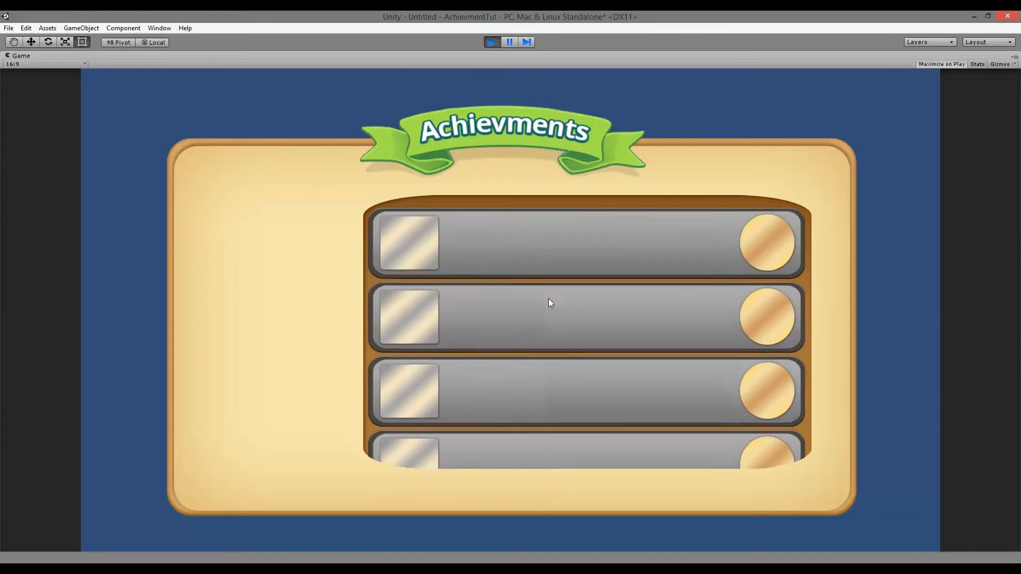
drag(556, 297, 581, 366)
drag(569, 284, 551, 213)
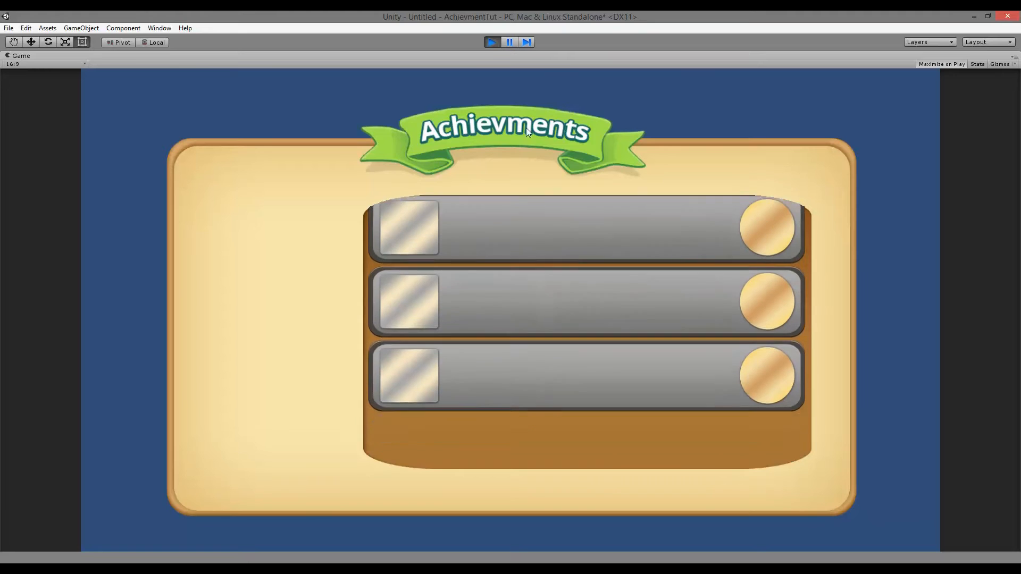
- Stop the scene and set the movement type of AchievmentMask's Scroll Rect to Clamped
click(488, 43)
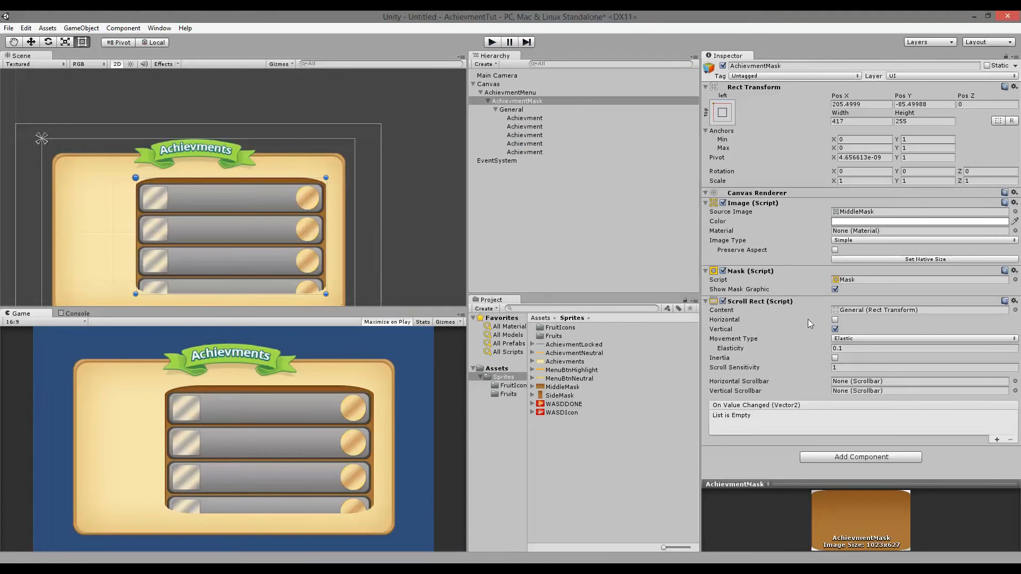
click(843, 339)
click(875, 374)
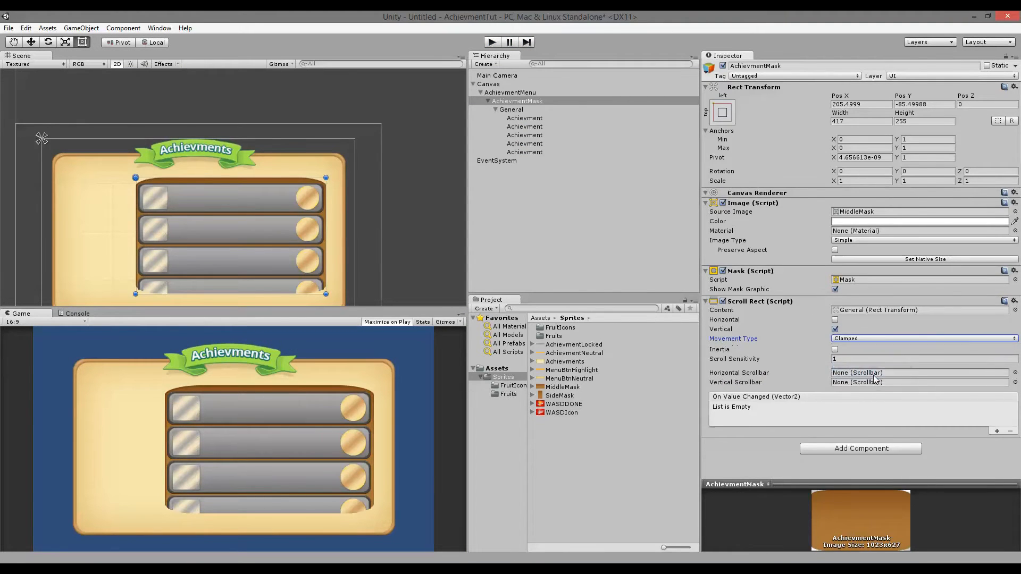
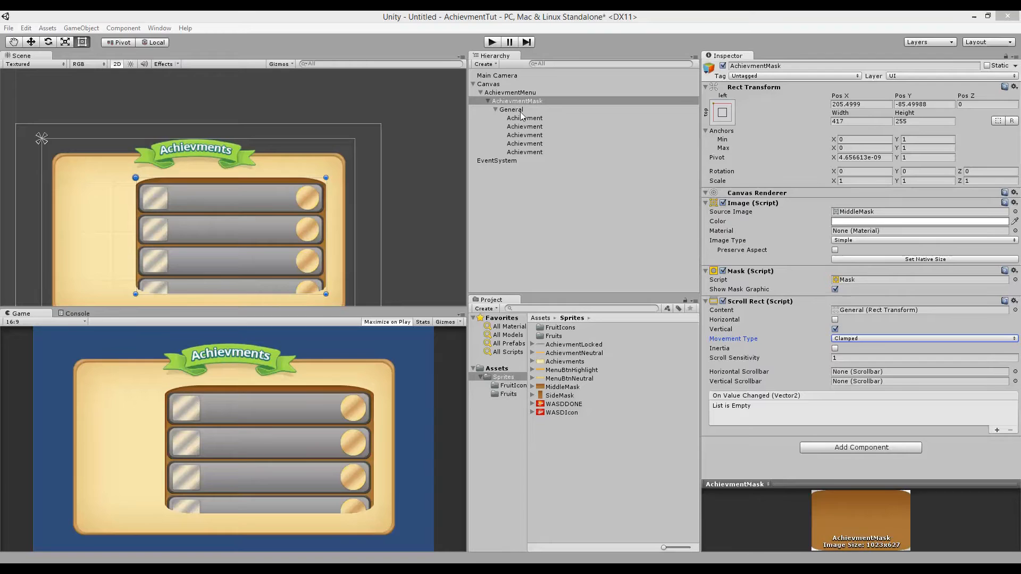
- Add a UI Scrollbar as a child of AchievmentMenu and move it over the list's right edge, at about X 283, Y -10
click(512, 93)
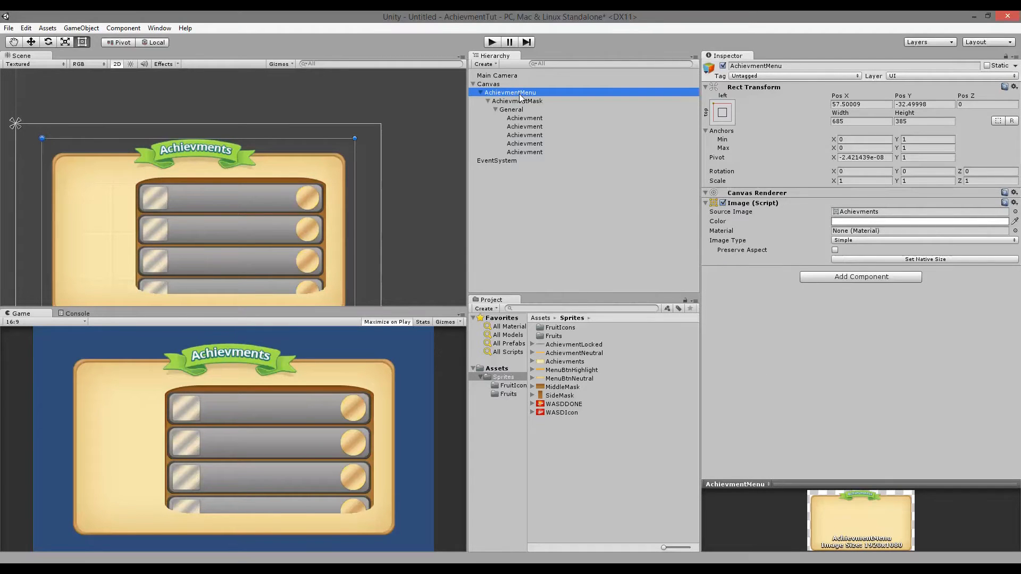
right_click(519, 94)
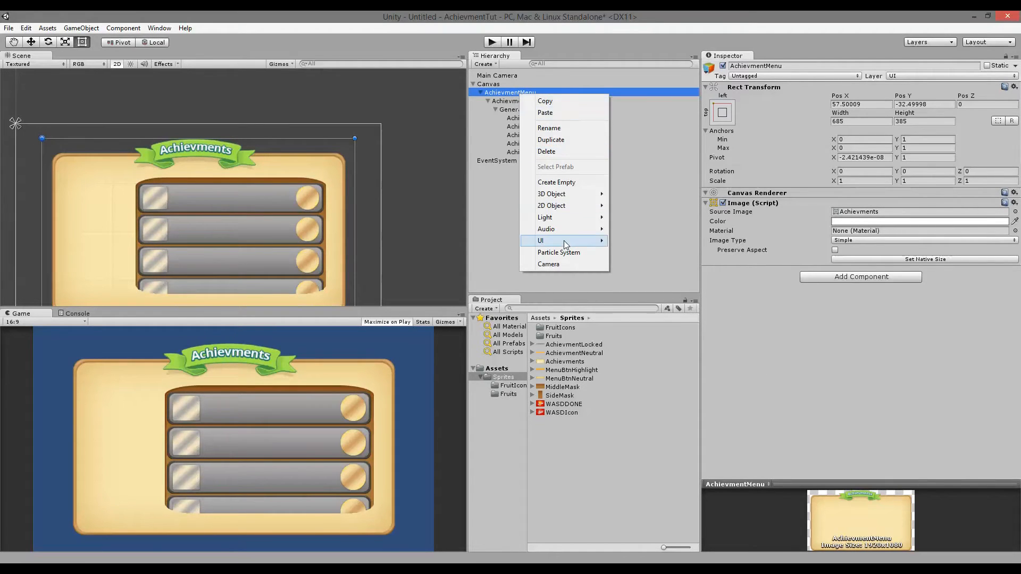
mouse_move(563, 240)
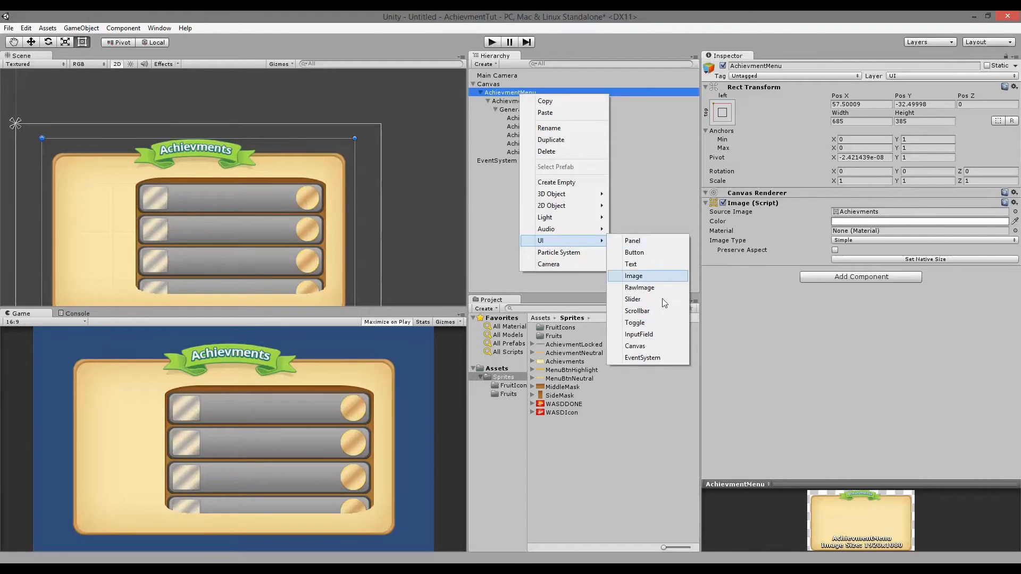
click(649, 311)
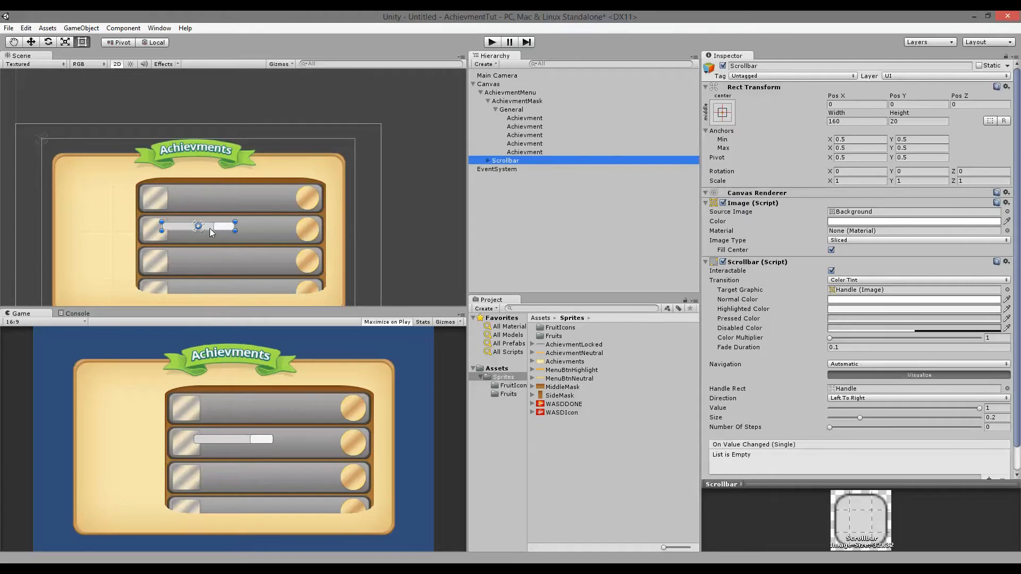
drag(216, 227, 343, 230)
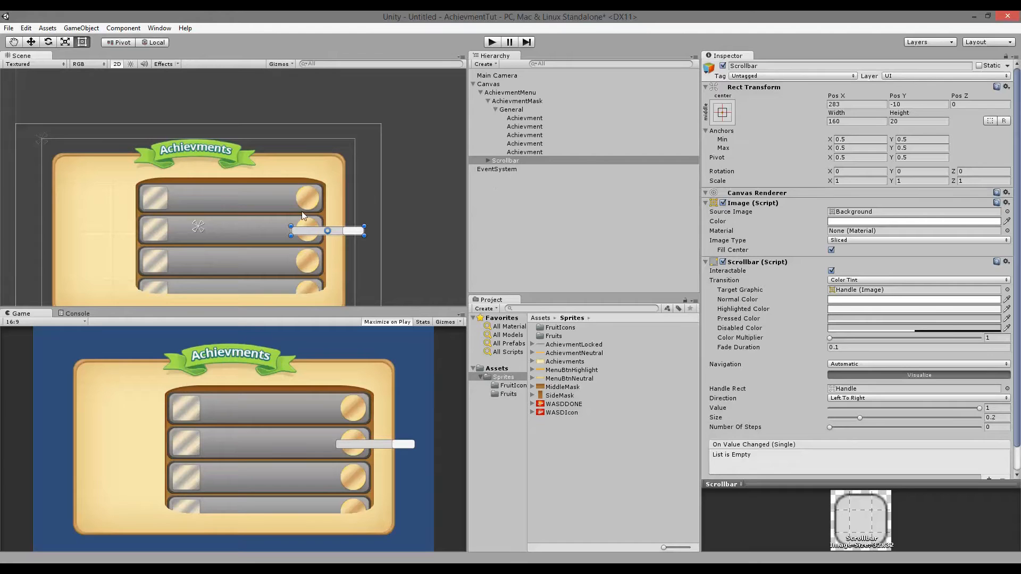
- Try anchoring the Scrollbar with the preset that stretches in both directions
click(721, 113)
click(839, 271)
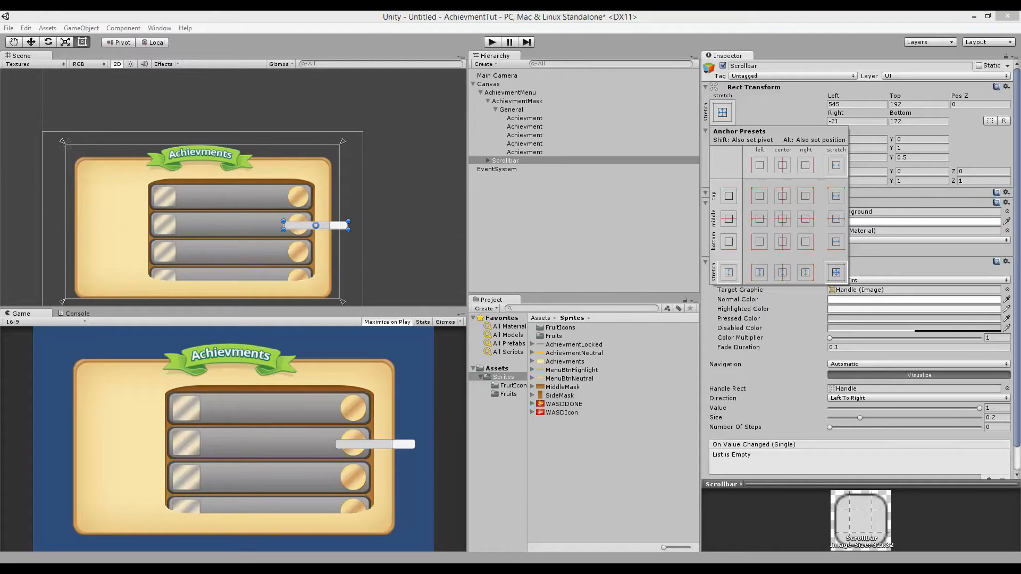
key(Escape)
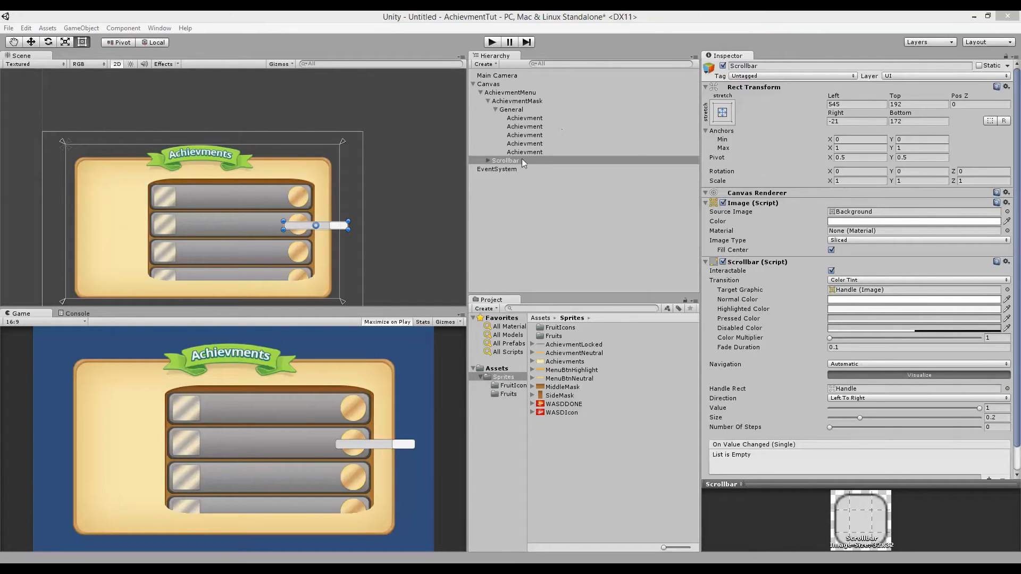
- Anchor the Scrollbar to the top left of AchievmentMenu with the matching anchor preset
click(722, 113)
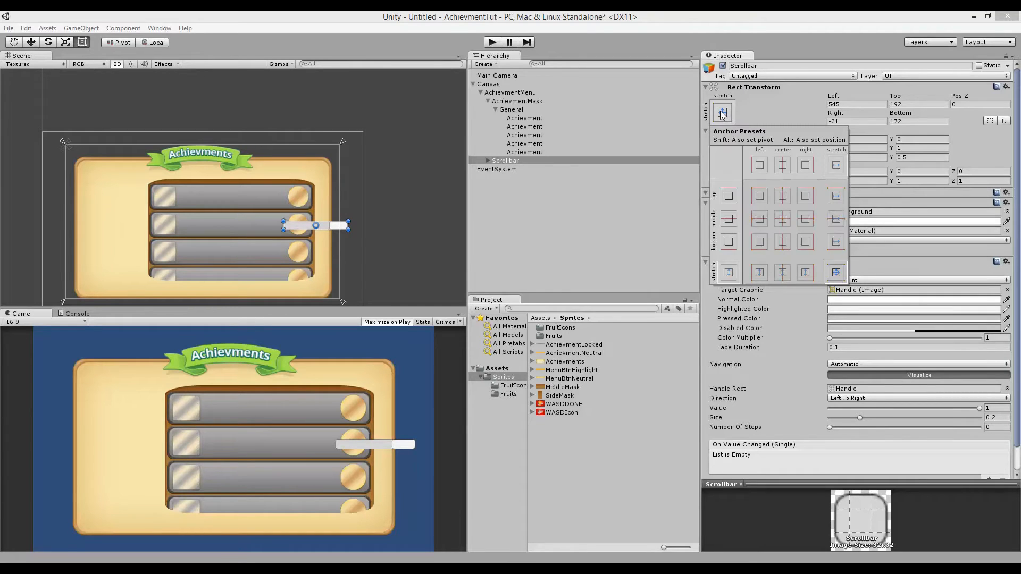
click(759, 195)
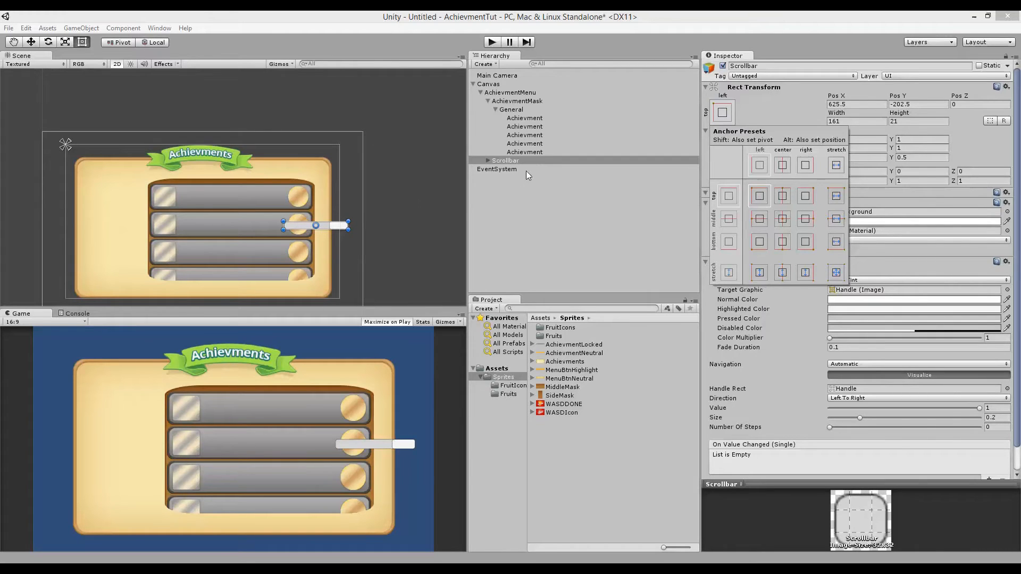
click(514, 161)
click(521, 152)
click(505, 160)
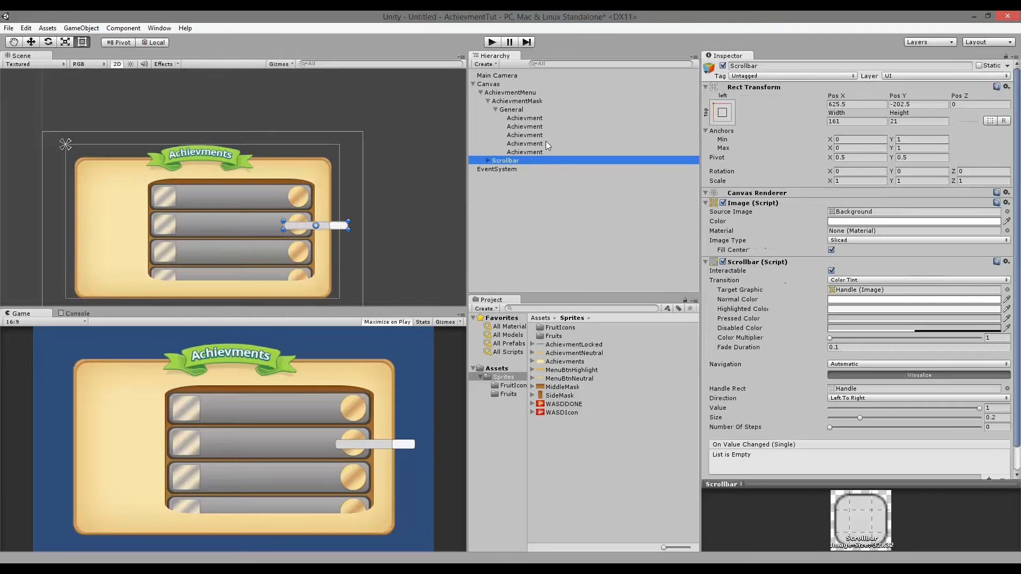
click(720, 116)
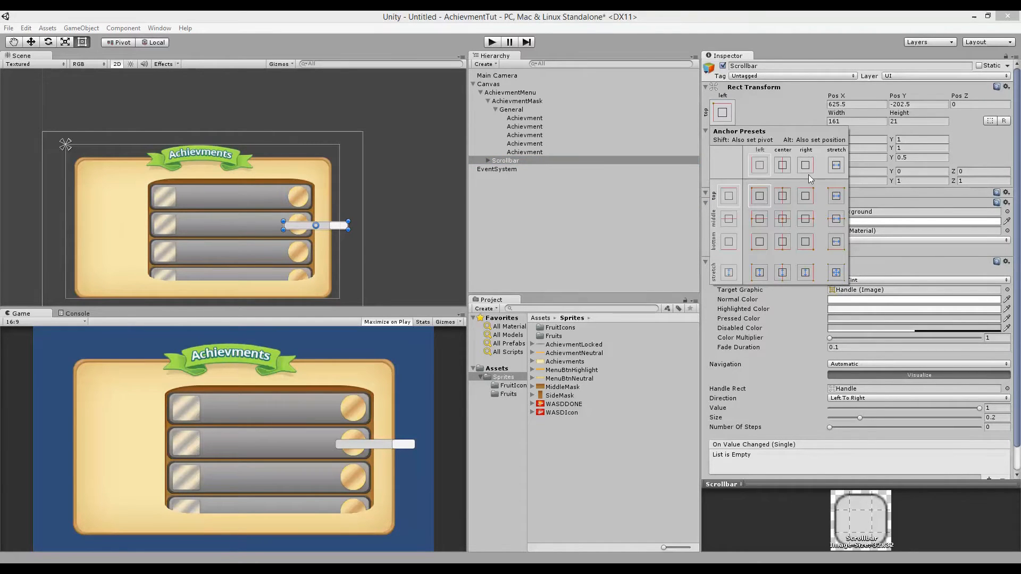
click(718, 117)
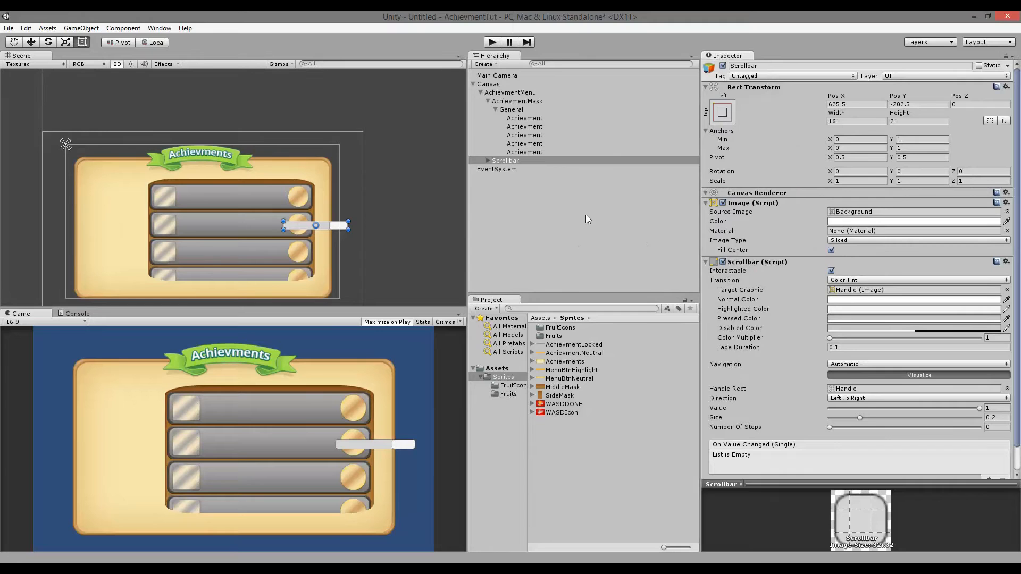
- Try Top To Bottom as the Scrollbar's direction and settle on Bottom To Top
scroll(425, 249, up, 3)
middle_drag(422, 218, 370, 186)
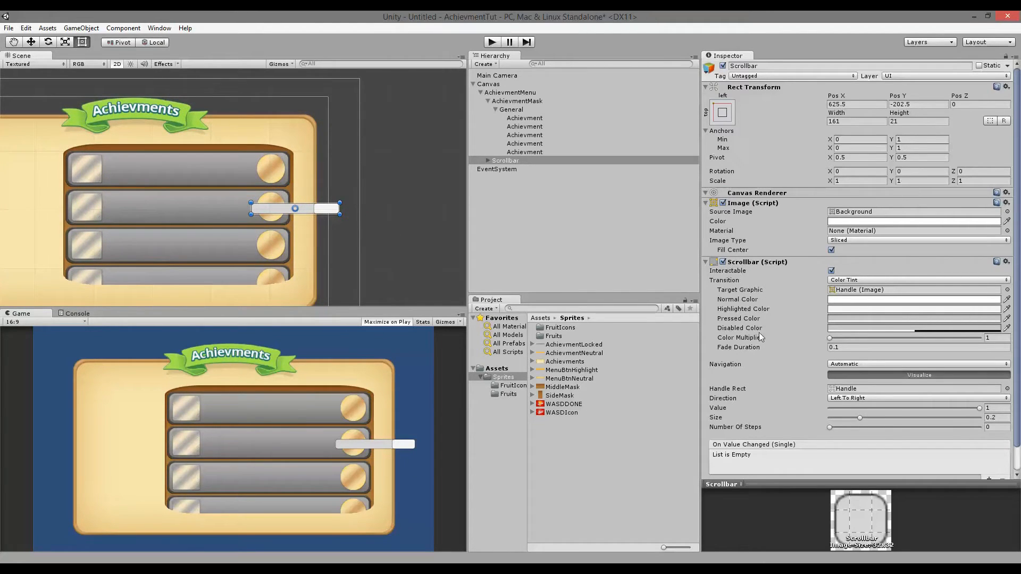
scroll(771, 357, down, 1)
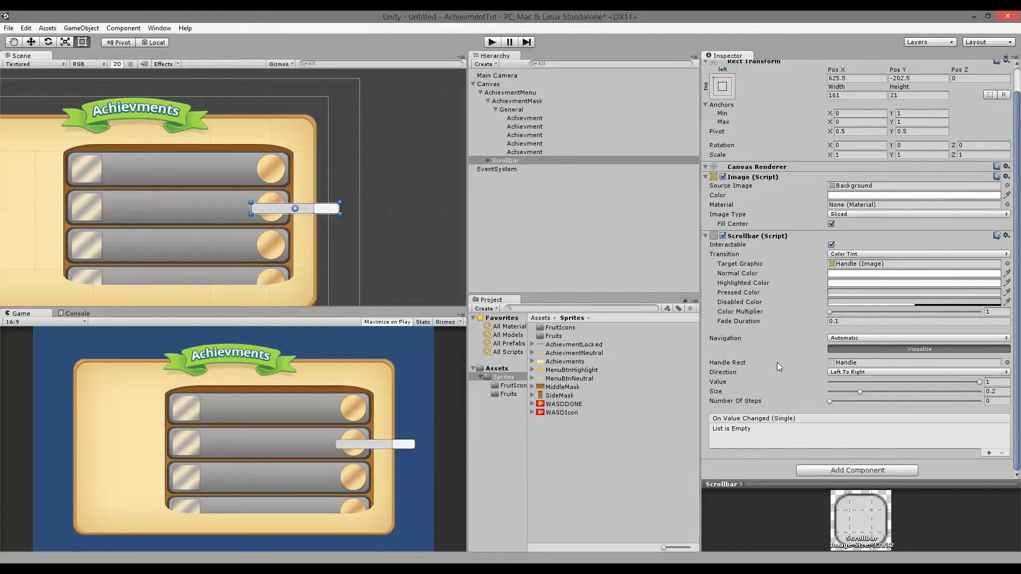
scroll(779, 363, up, 1)
scroll(780, 356, down, 1)
click(845, 372)
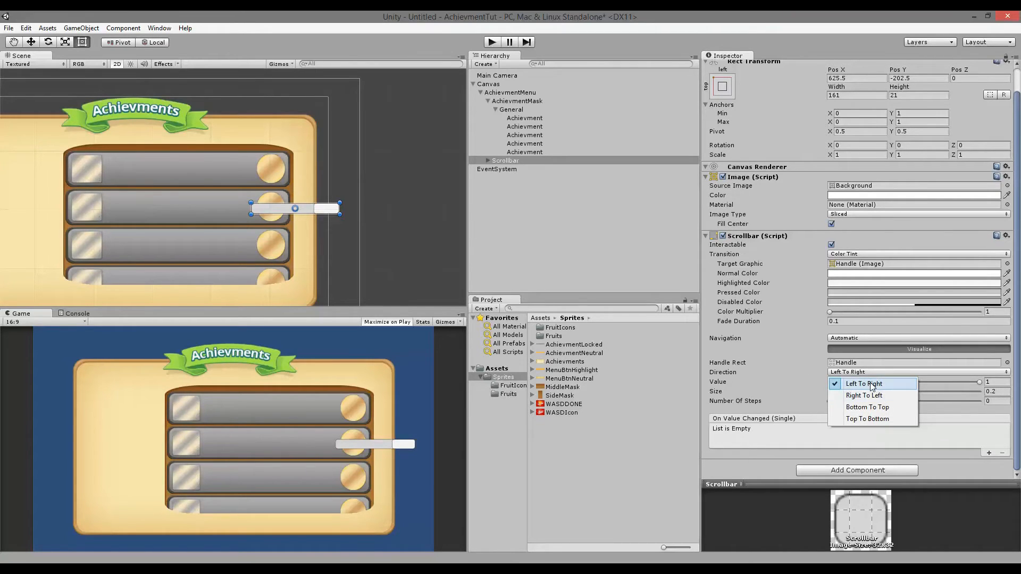
click(867, 419)
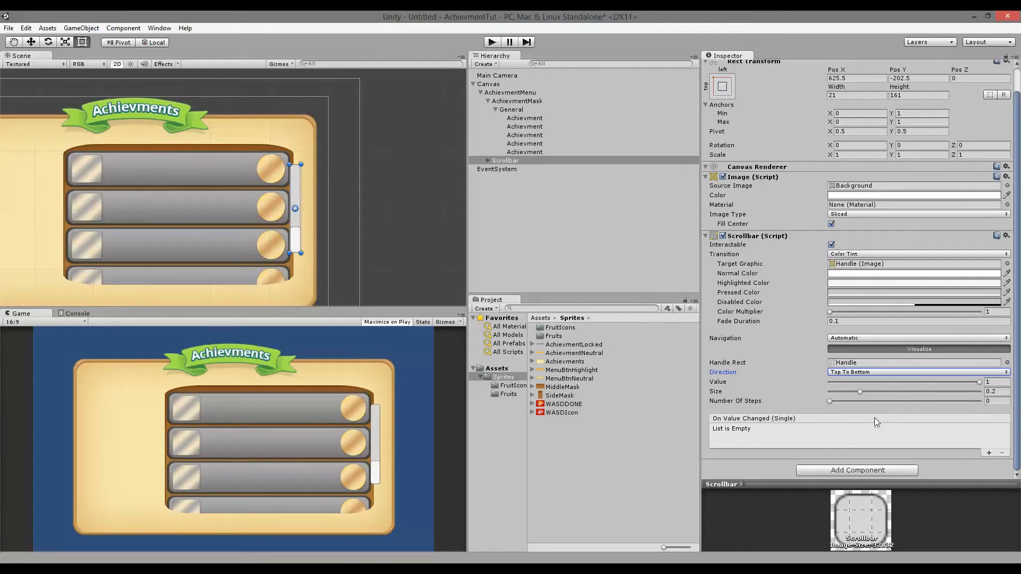
click(860, 372)
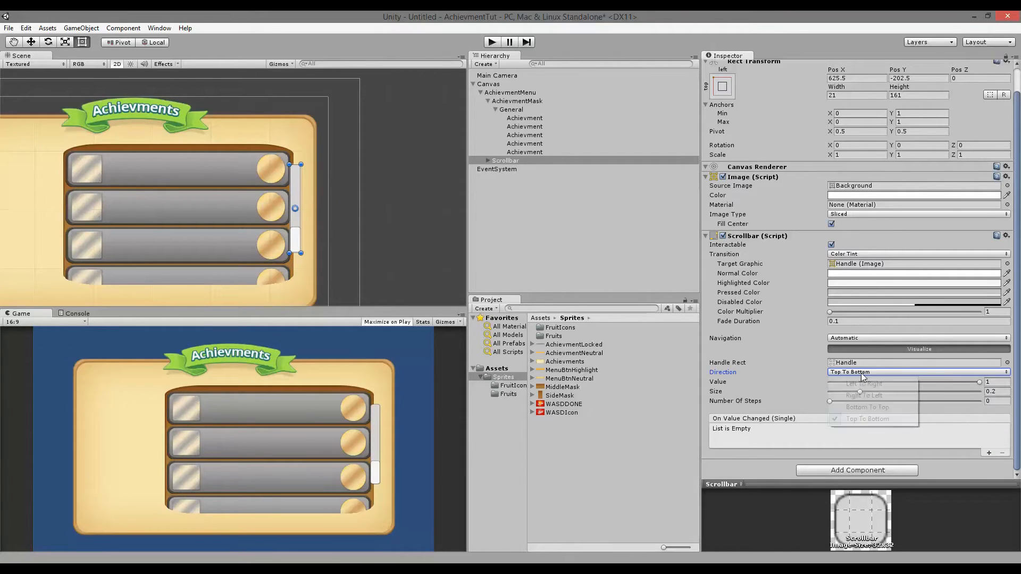
click(867, 406)
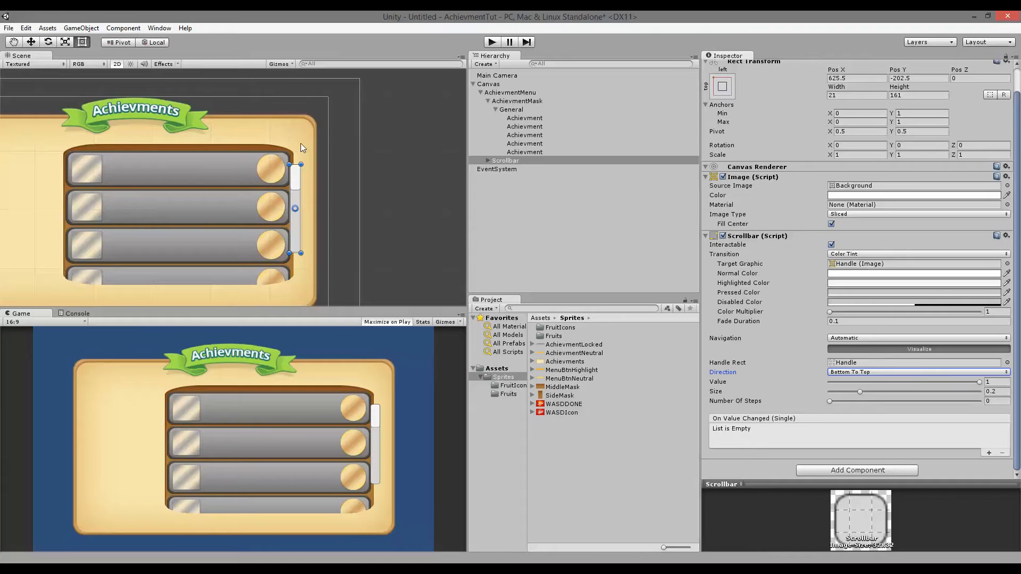
- Place the Scrollbar just right of the achievement list and lengthen it to the mask's height, about 244
drag(297, 182, 304, 171)
drag(301, 242, 301, 282)
drag(302, 154, 302, 148)
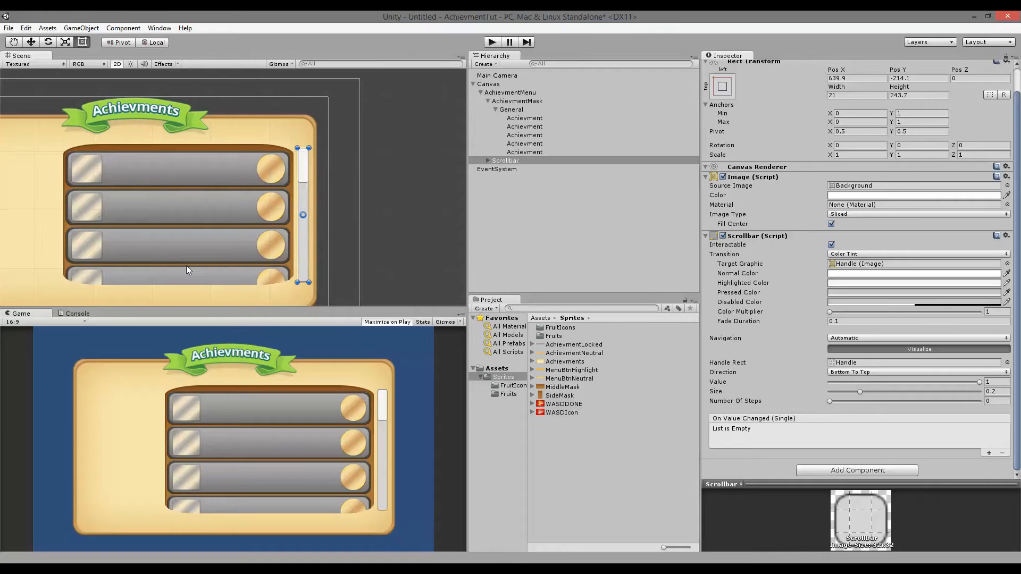
- Set the Scrollbar's normal color to a light yellow with RGB 255, 224, 144
click(846, 277)
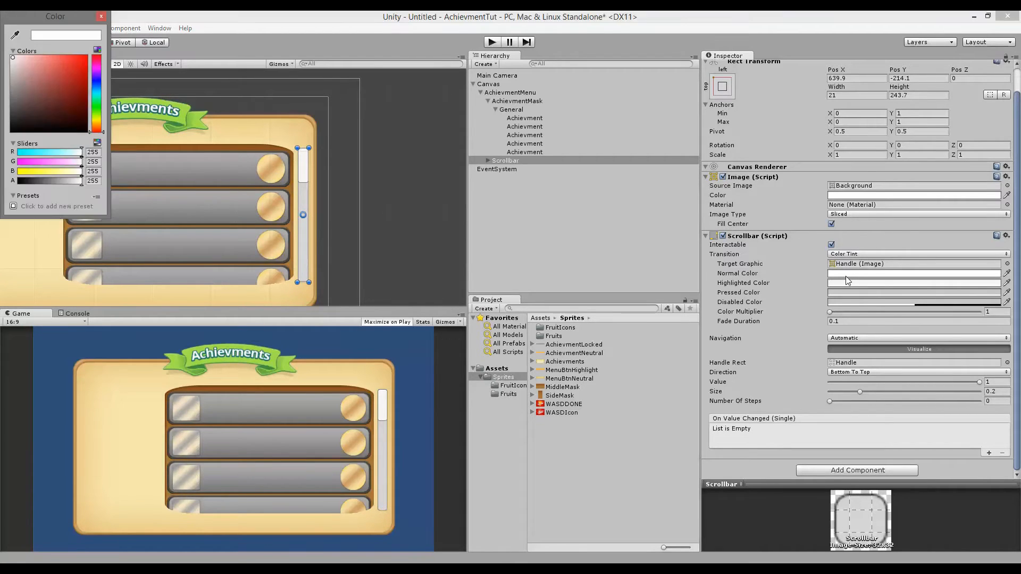
drag(97, 118, 94, 120)
drag(76, 55, 85, 79)
drag(98, 120, 86, 56)
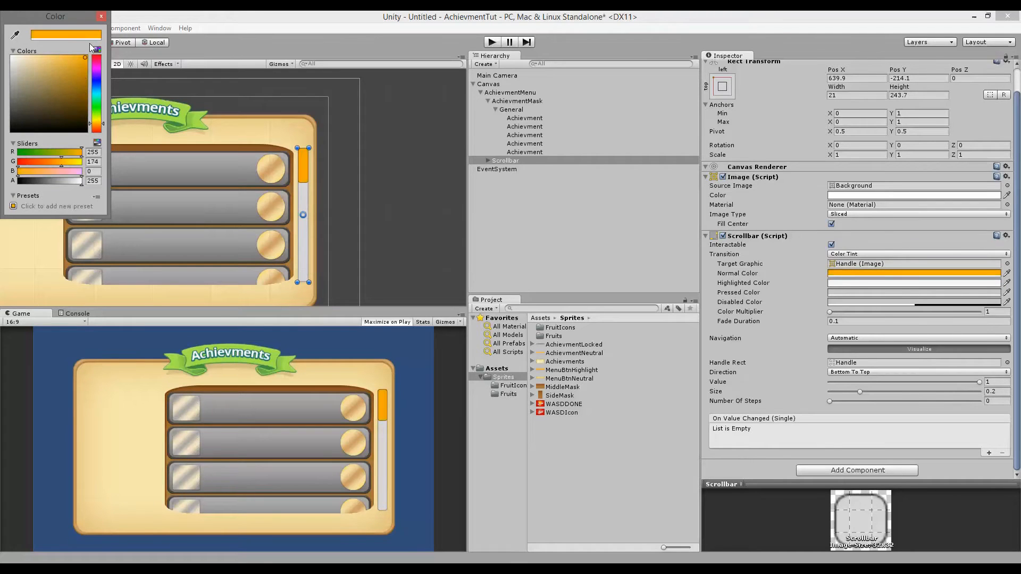
drag(94, 120, 98, 125)
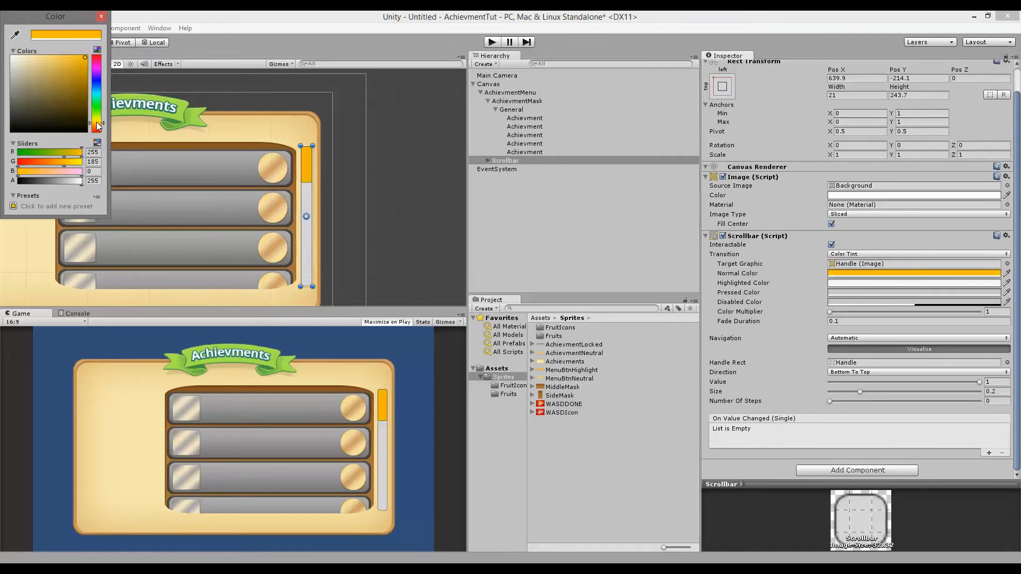
mouse_move(63, 61)
mouse_down()
mouse_move(41, 47)
mouse_move(65, 63)
mouse_move(45, 55)
mouse_up()
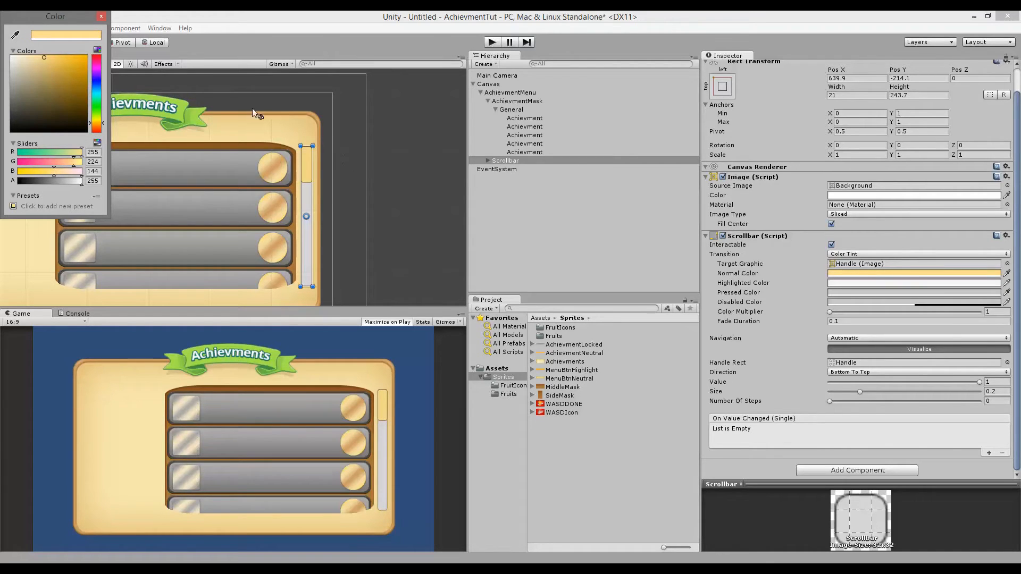
click(100, 18)
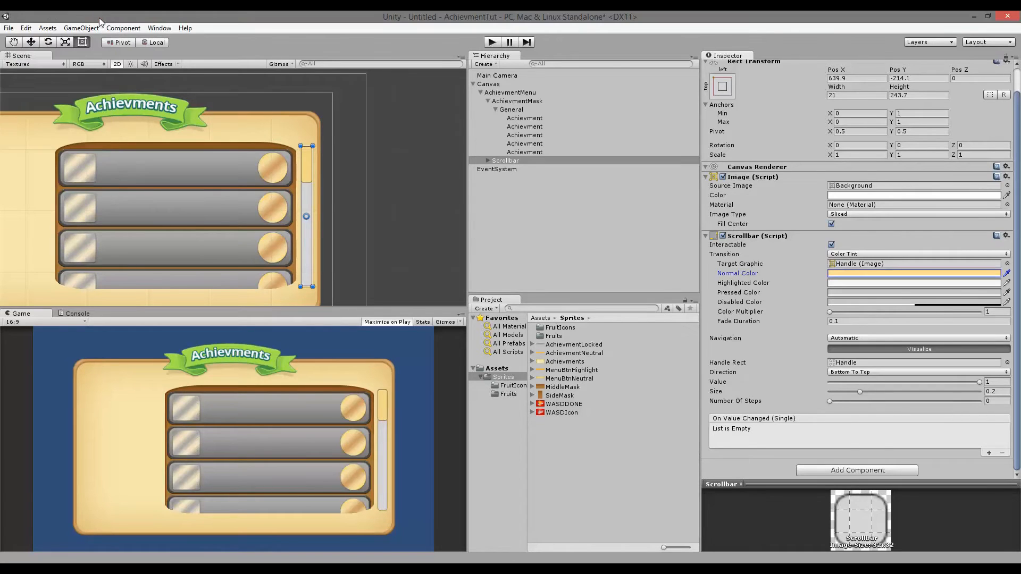
- Try choosing a yellow hue for the Scrollbar's highlighted color in the color picker
click(906, 286)
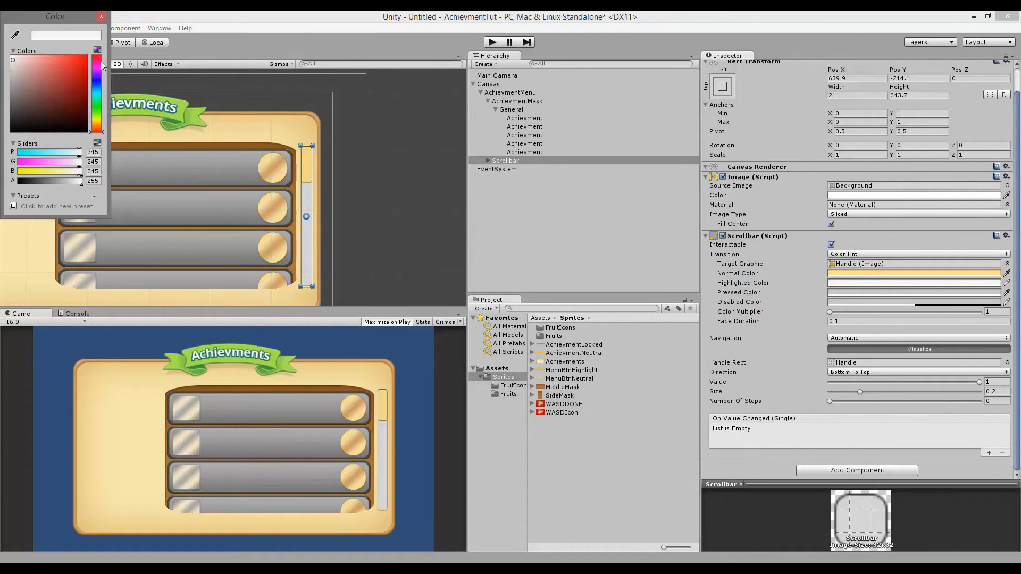
click(98, 118)
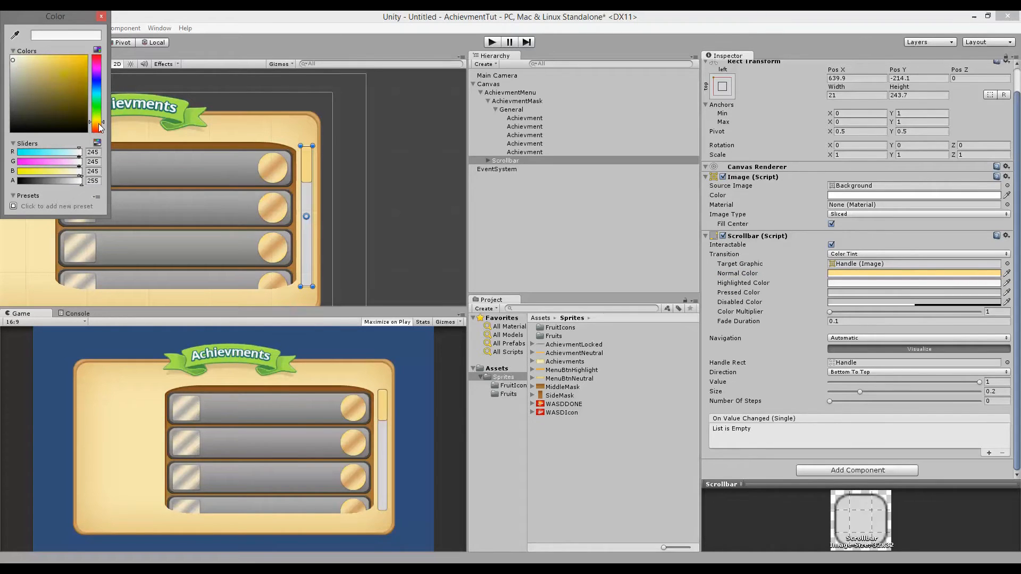
click(103, 16)
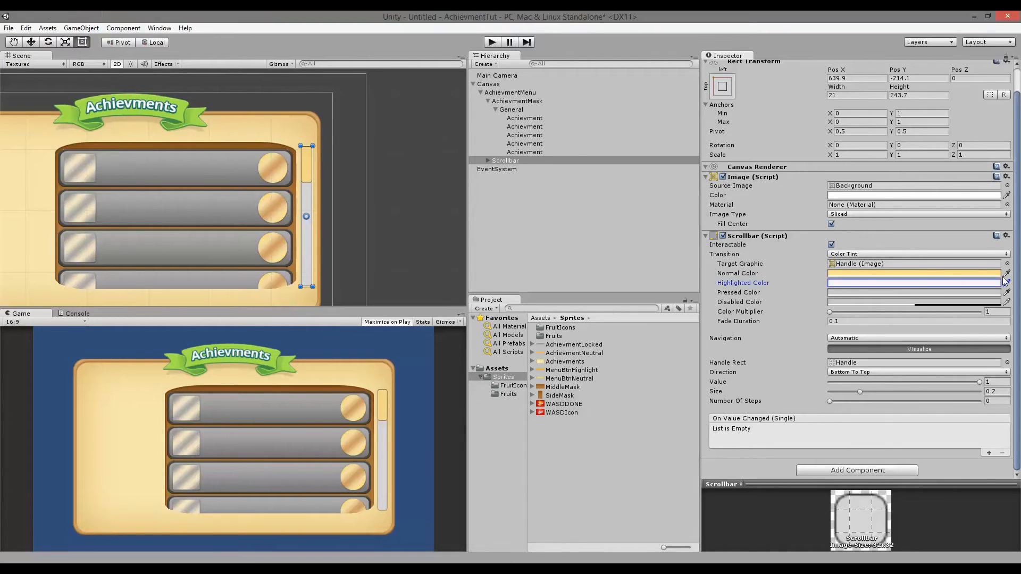
- Sample the handle's light yellow for the Scrollbar's normal color and copy it to the highlighted and pressed colors
click(1005, 276)
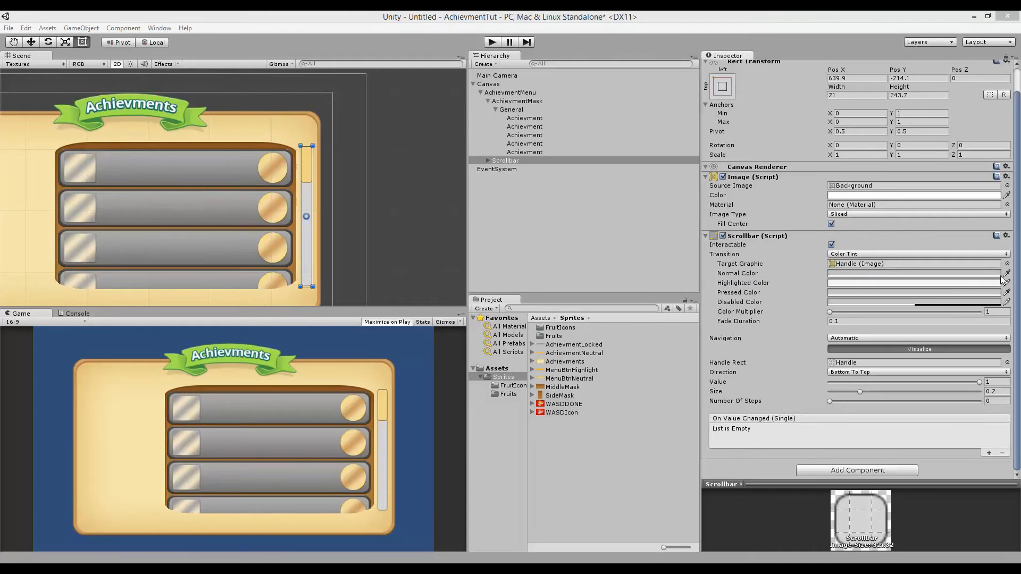
key(Escape)
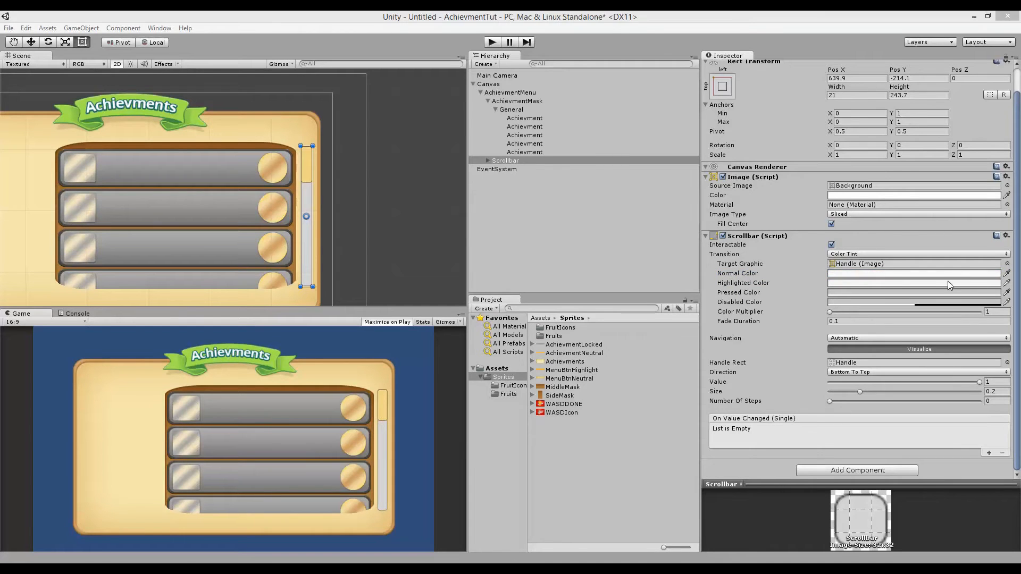
click(307, 166)
click(1007, 283)
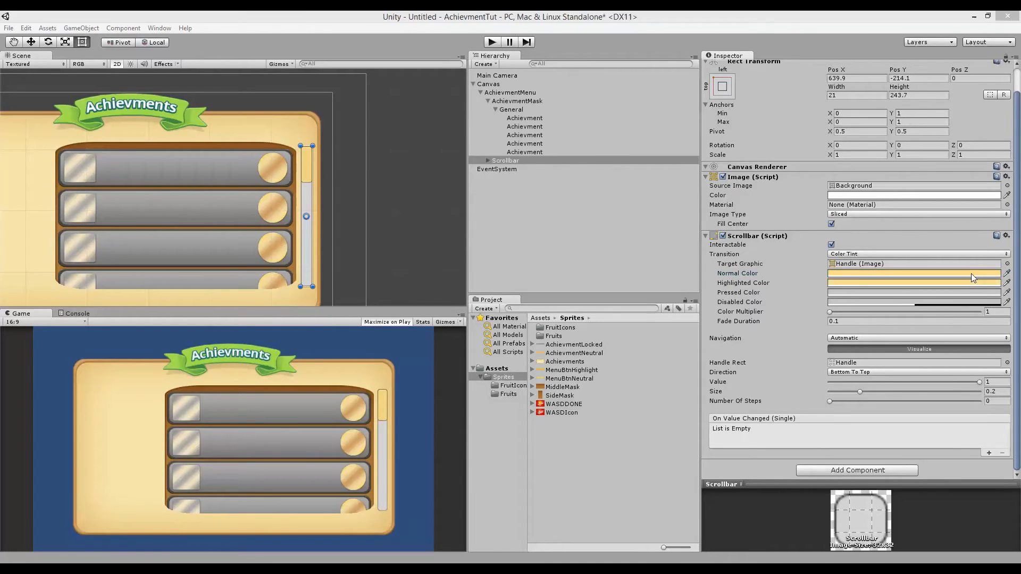
click(971, 273)
click(1007, 292)
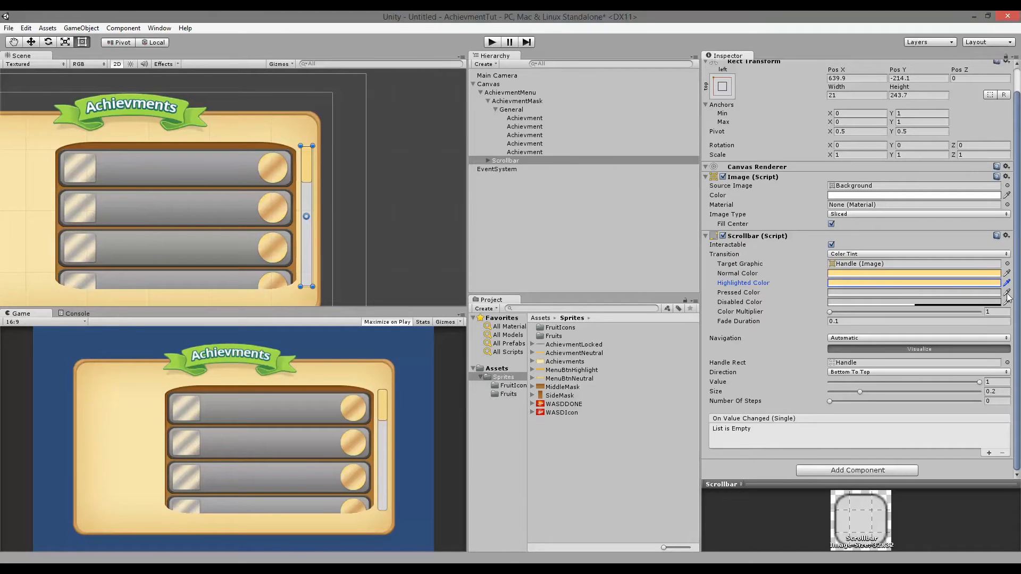
click(988, 284)
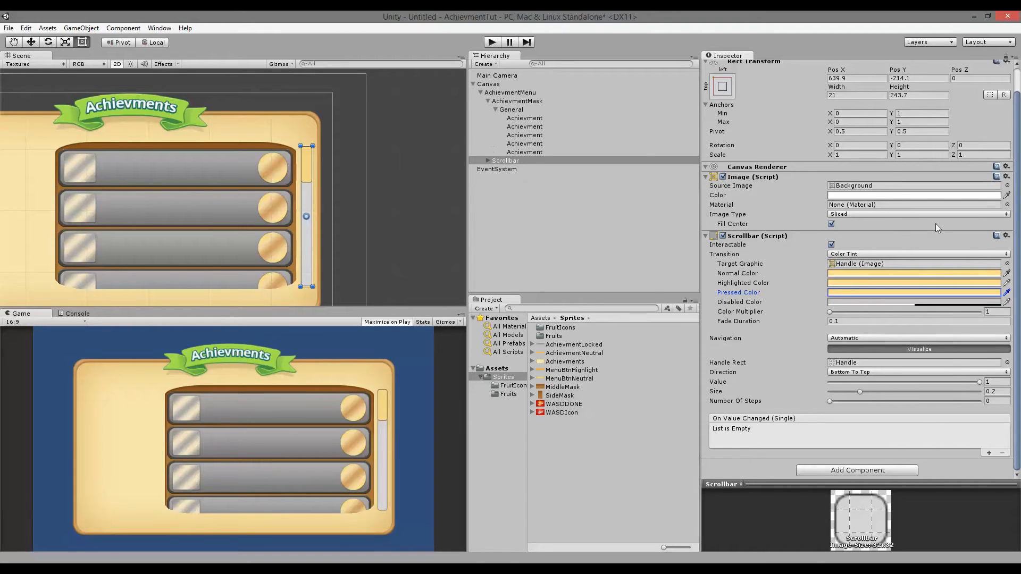
- Color the Scrollbar's background image orange with RGB 255, 173, 69
click(1005, 197)
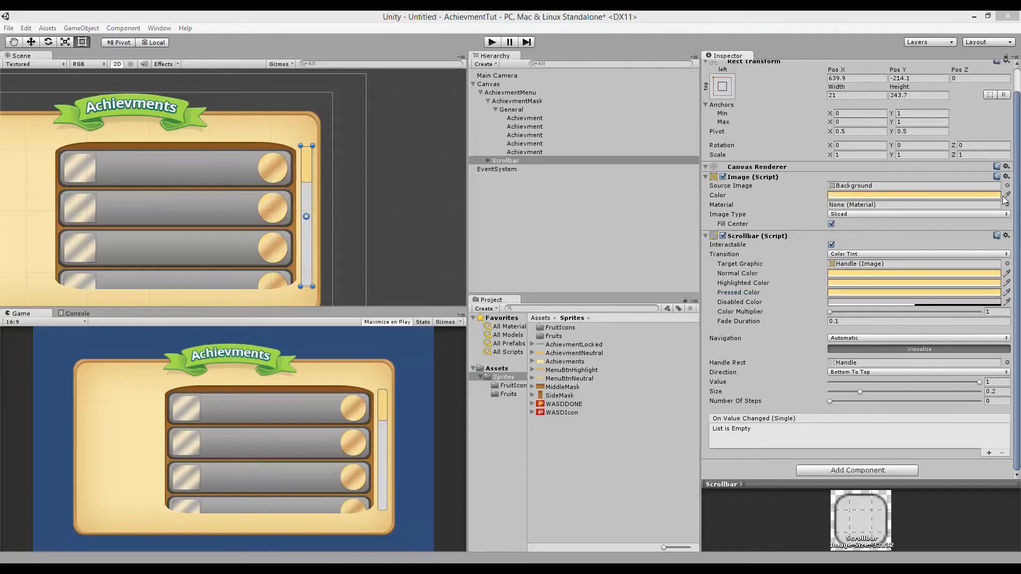
click(894, 200)
click(893, 194)
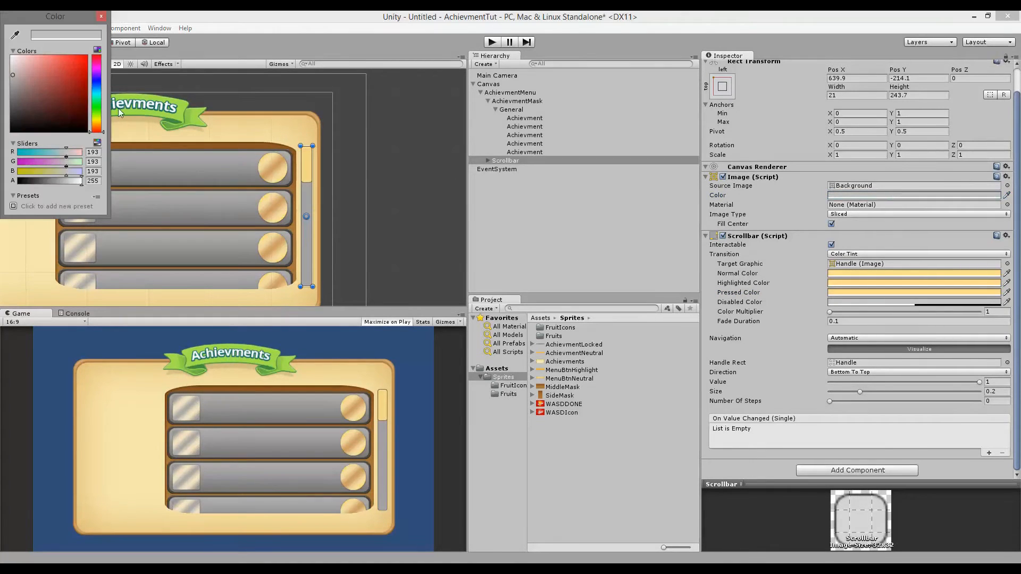
drag(93, 125, 94, 126)
click(71, 91)
mouse_move(76, 73)
mouse_down()
mouse_move(87, 44)
mouse_move(62, 65)
mouse_move(37, 53)
mouse_move(65, 54)
mouse_up()
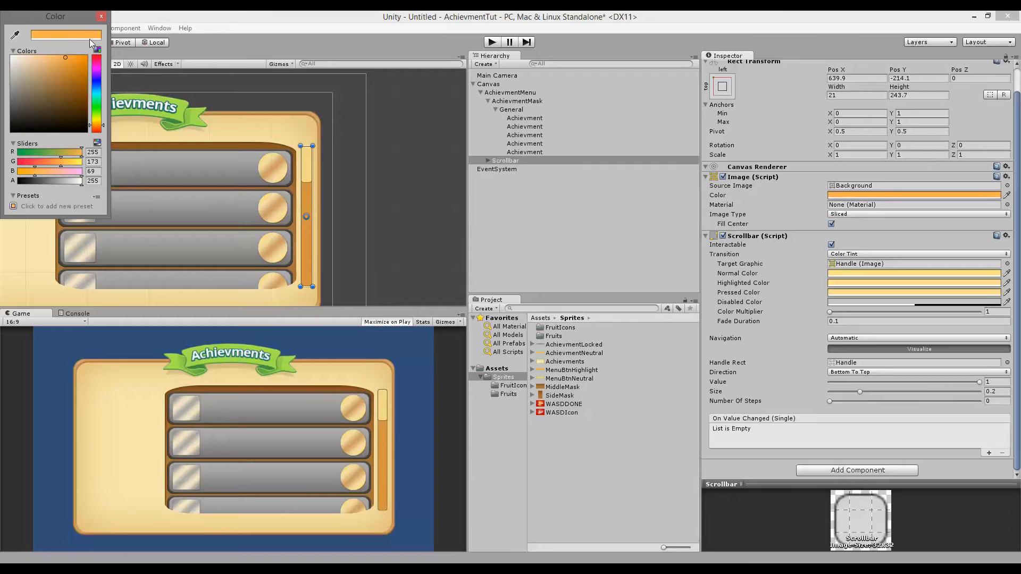
click(102, 18)
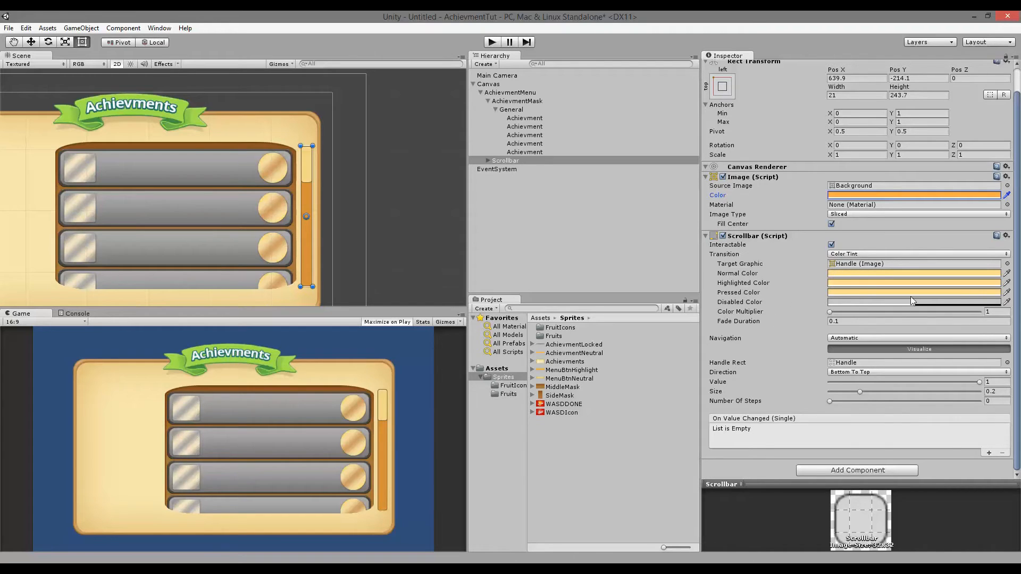
- Try None as the Scrollbar's transition and return it to Color Tint
click(857, 254)
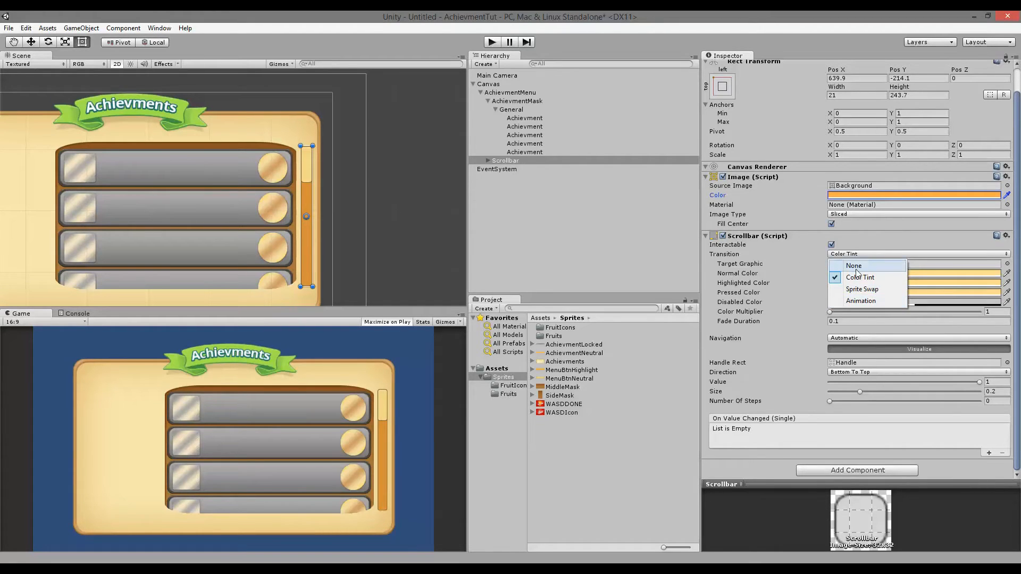
click(857, 265)
click(859, 279)
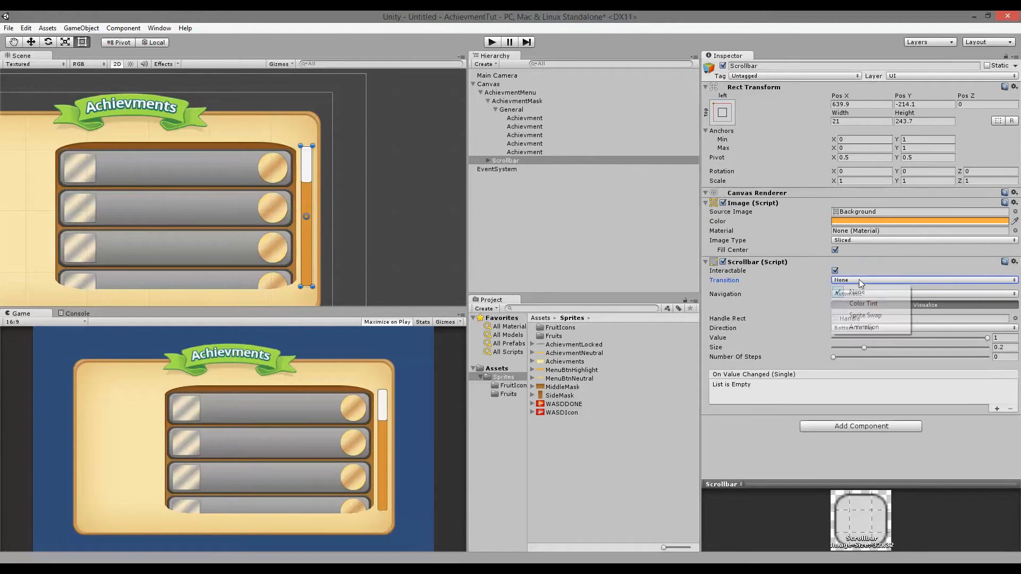
click(870, 308)
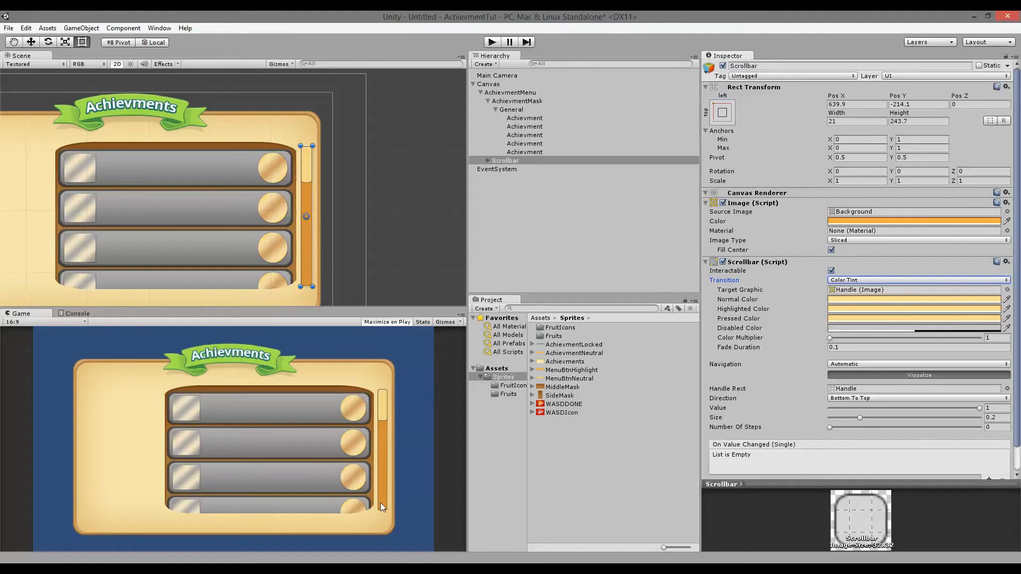
- Darken the Scrollbar's background image color to a brownish orange with RGB 201, 132, 46
click(835, 222)
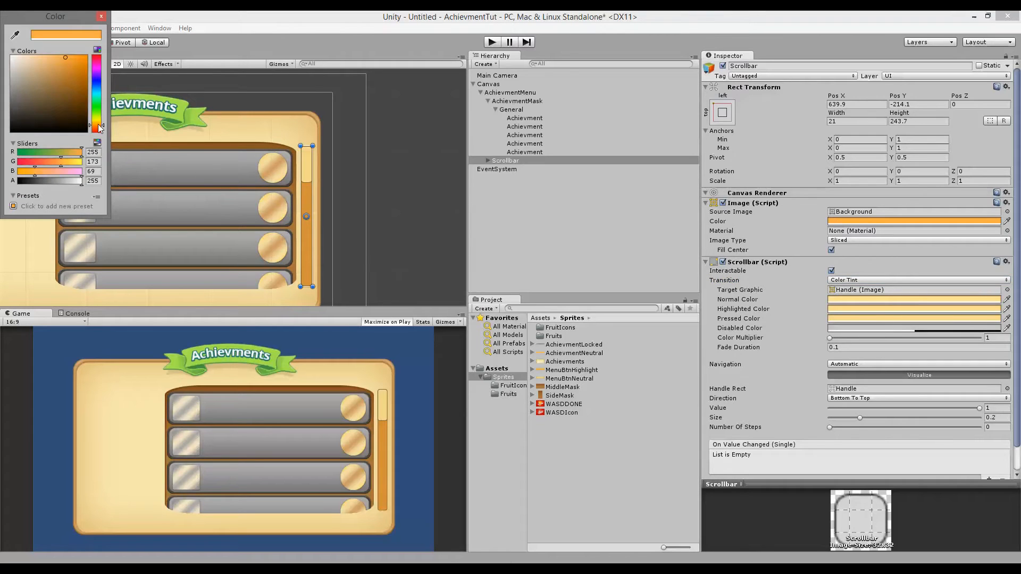
drag(63, 59, 68, 73)
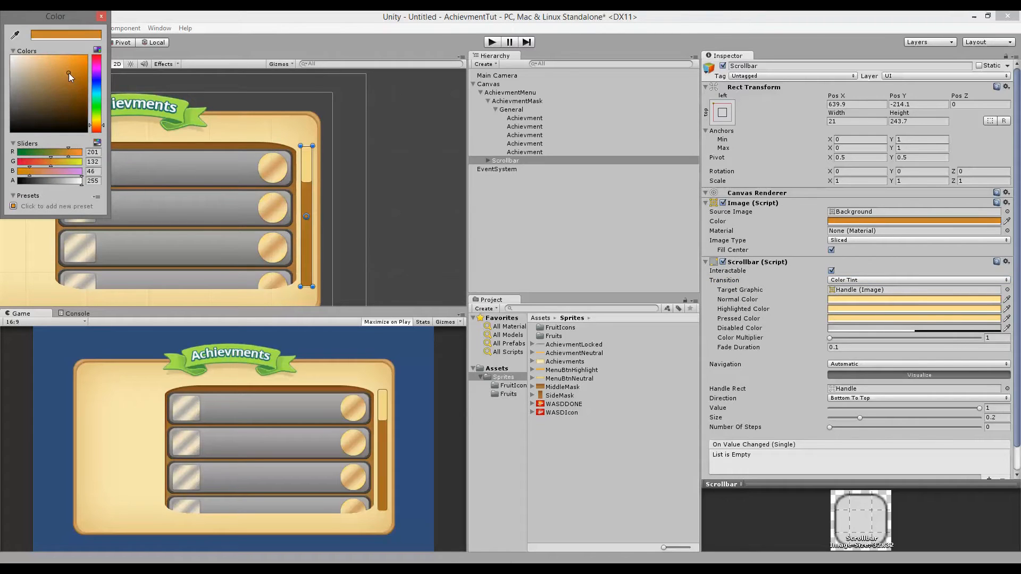
click(101, 16)
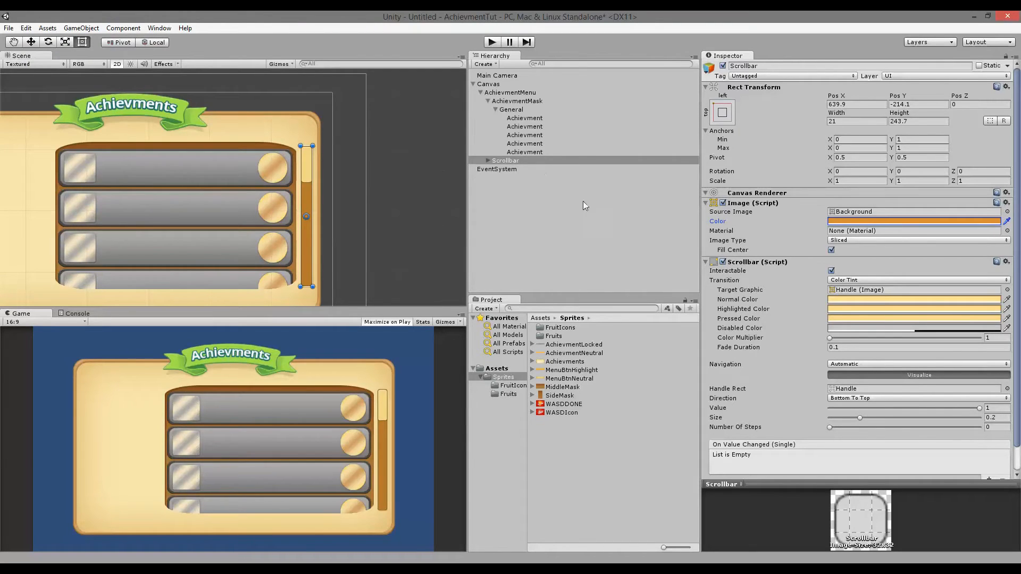
- Assign the Scrollbar as the vertical scrollbar of AchievmentMask's Scroll Rect
click(518, 101)
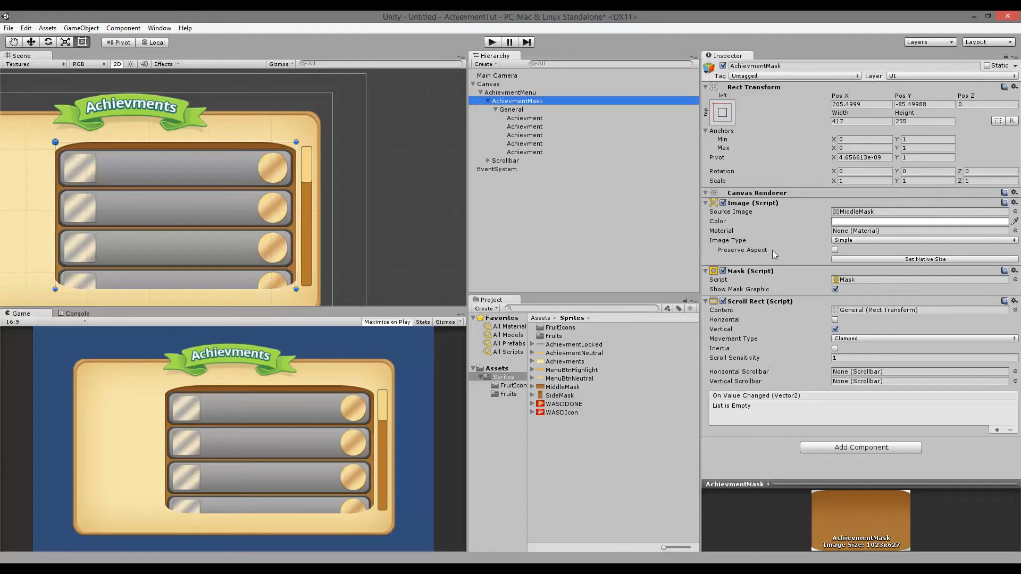
drag(502, 164, 874, 382)
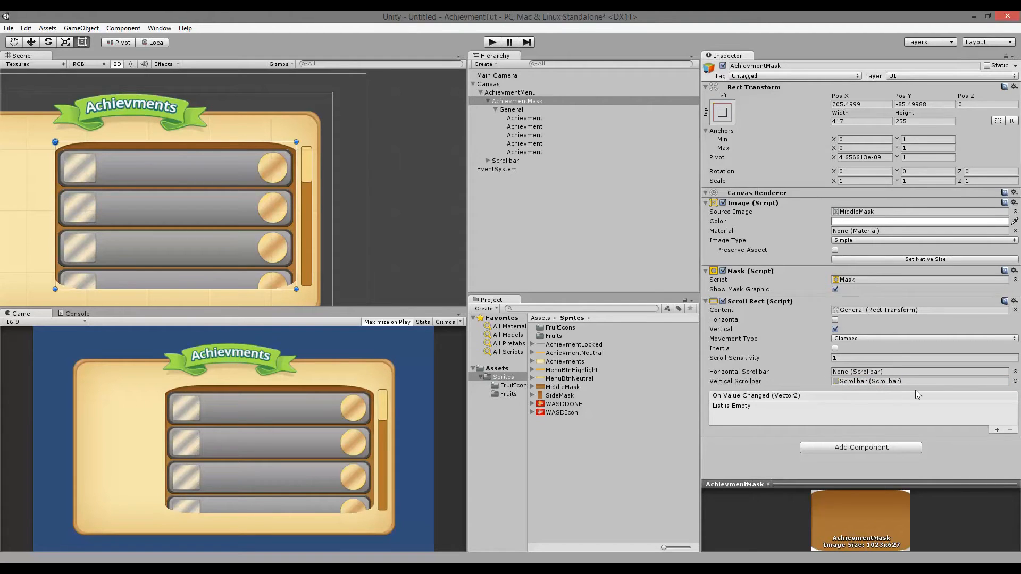
- Run the game, test scrolling the achievement list with the scrollbar and by dragging the list, and stop playback
click(492, 43)
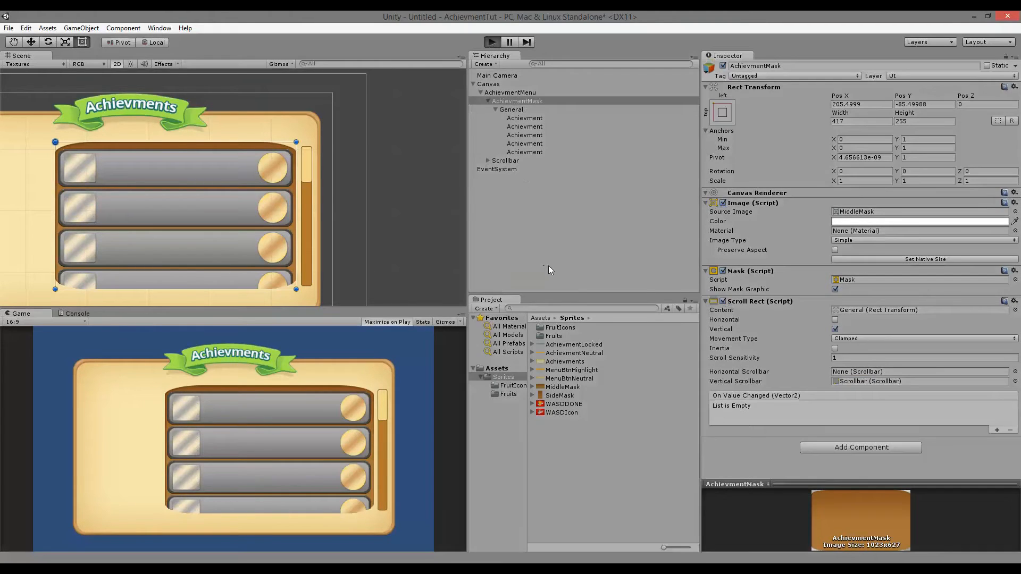
drag(835, 250, 836, 356)
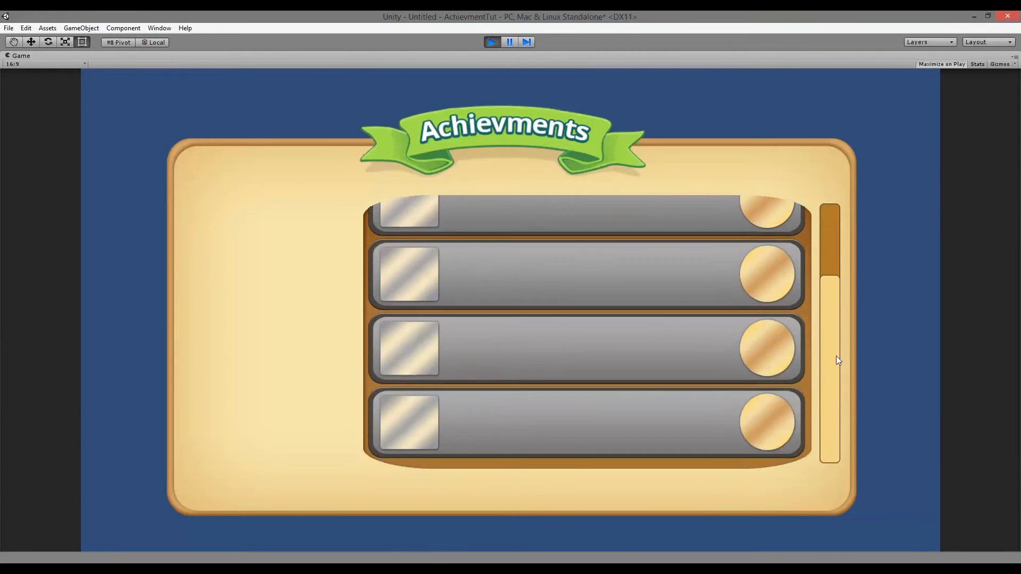
drag(845, 314, 819, 232)
mouse_move(508, 383)
mouse_down()
mouse_move(520, 304)
mouse_move(512, 376)
mouse_up()
drag(817, 260, 806, 202)
click(489, 43)
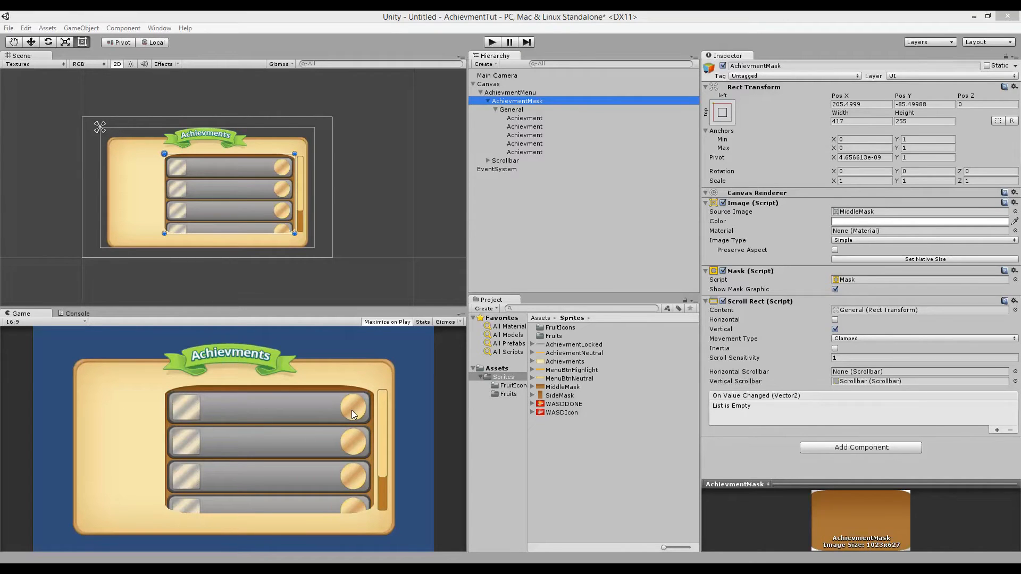
- Add a UI Text object as a child of the first Achievment in the General list
click(525, 118)
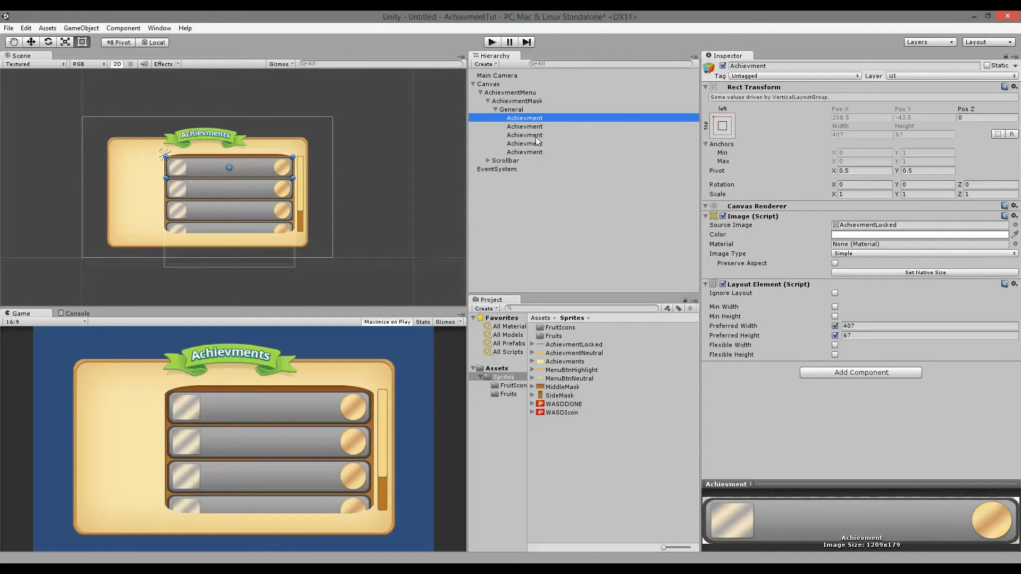
right_click(536, 119)
mouse_move(581, 266)
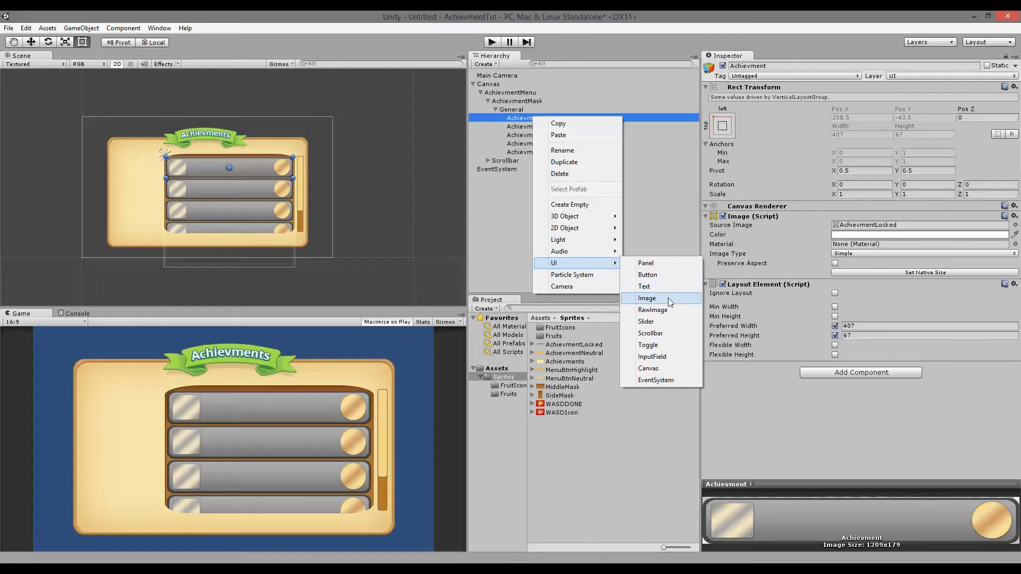
click(652, 287)
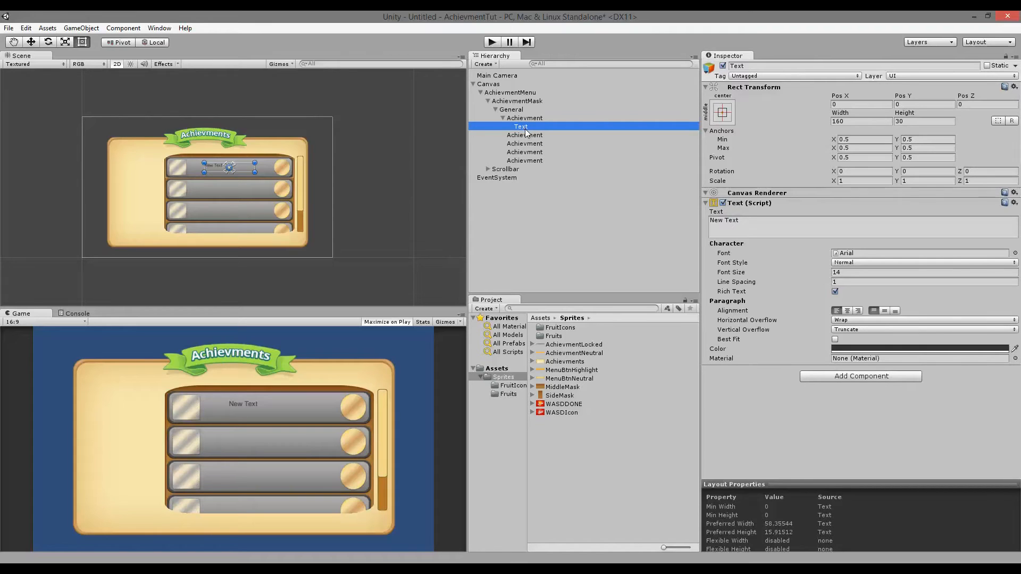
- Change the new text in the first Achievment to "Title" and align it to the horizontal centre and vertical middle
click(712, 223)
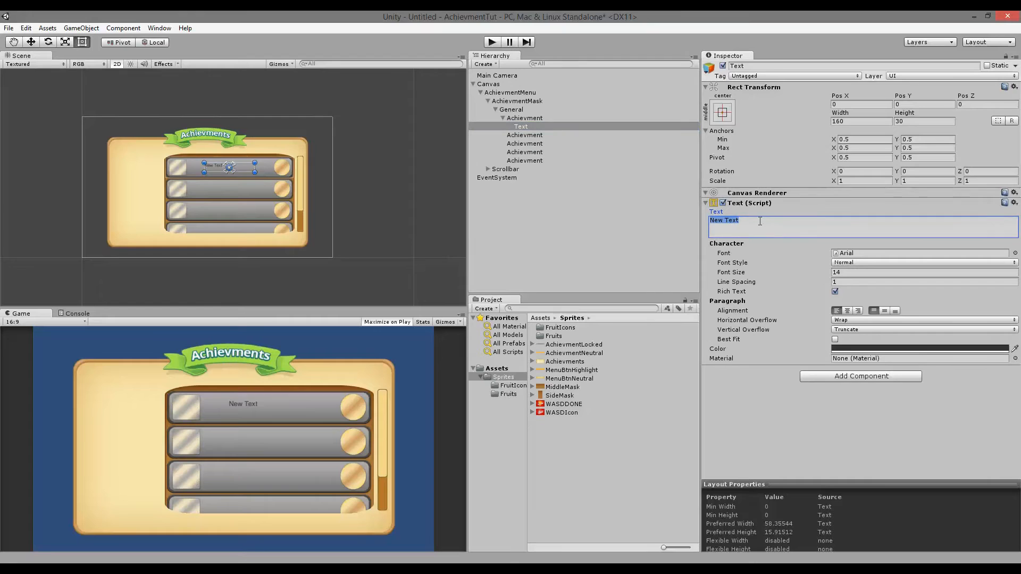
text(Title)
click(848, 311)
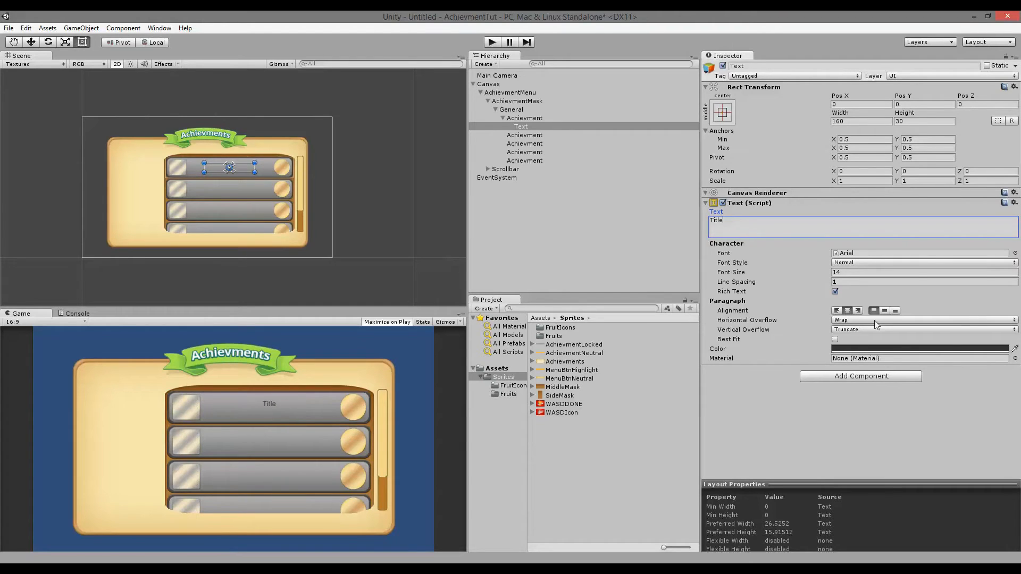
click(886, 311)
- Move the title text up to about Pos Y 15 and widen its box to about 280, spanning between the square icon and the coin
scroll(234, 186, up, 5)
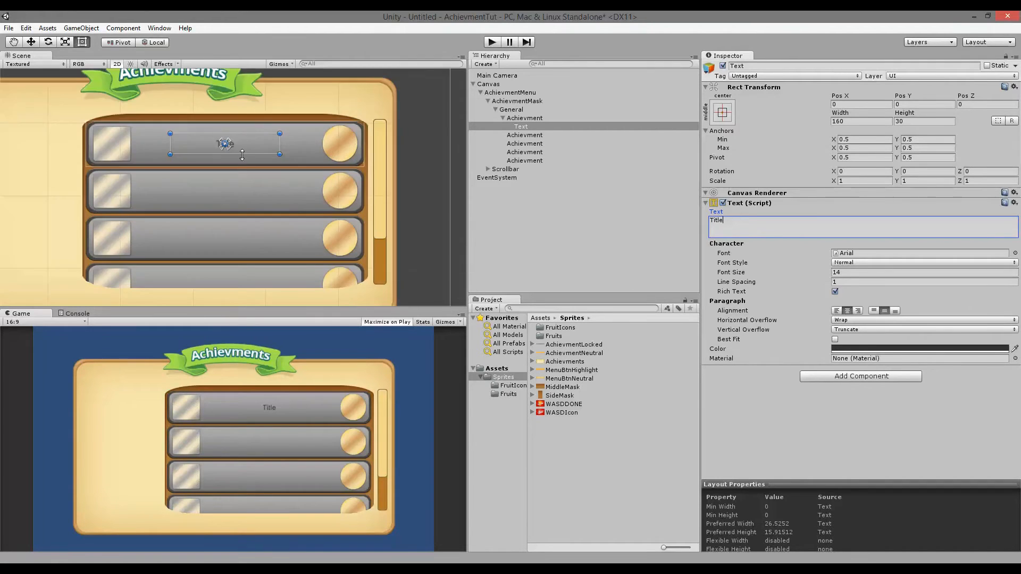
drag(247, 133, 248, 121)
scroll(237, 153, up, 4)
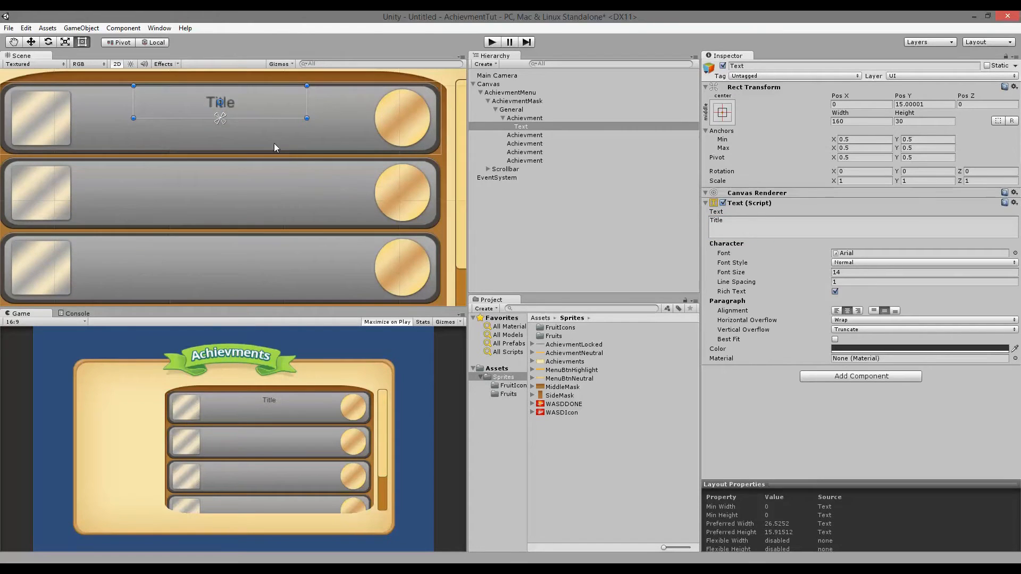
middle_drag(270, 139, 274, 187)
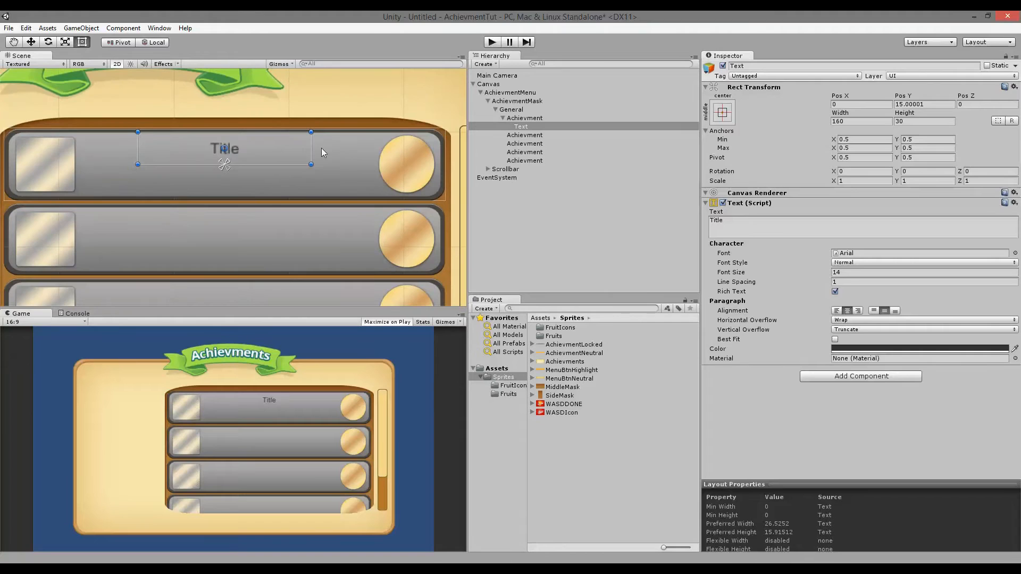
drag(310, 153, 379, 154)
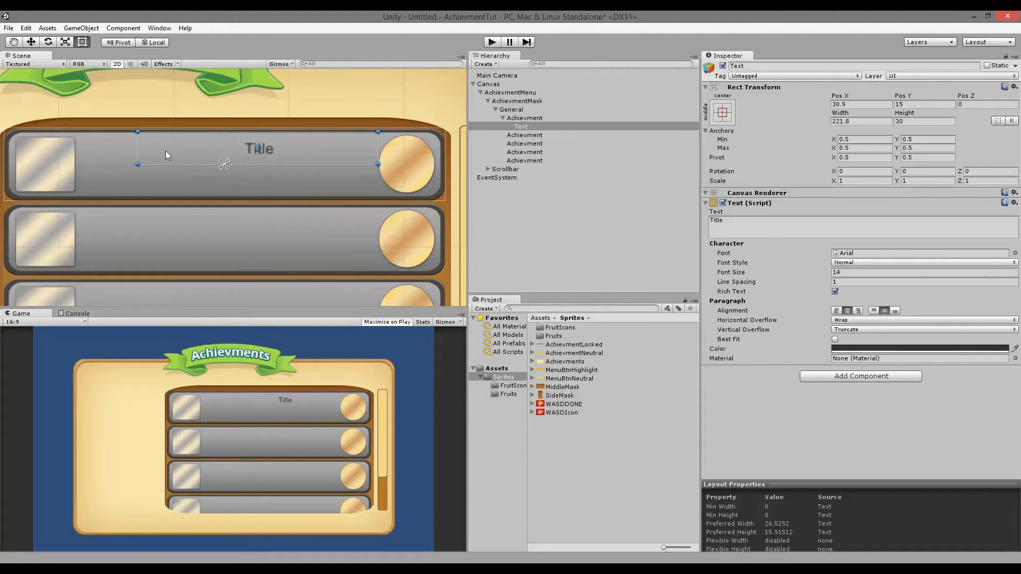
drag(137, 144, 73, 144)
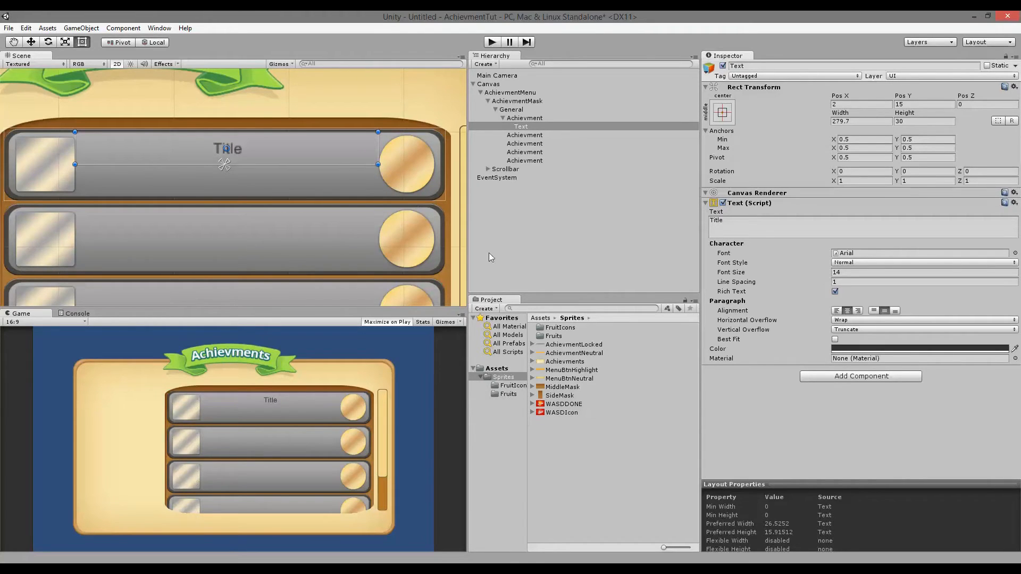
- Set the title text's colour to white and enable Best Fit
click(848, 349)
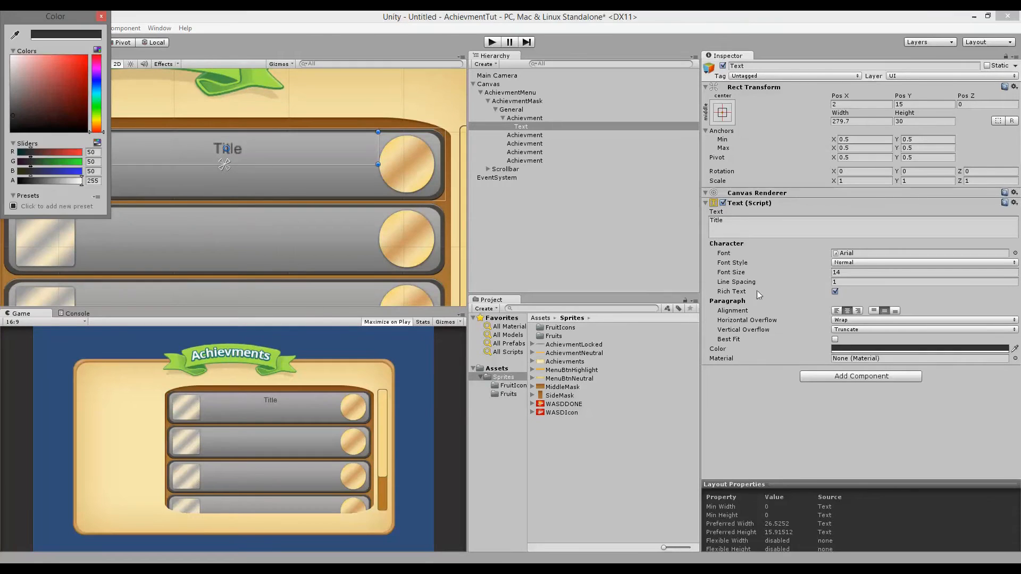
click(12, 56)
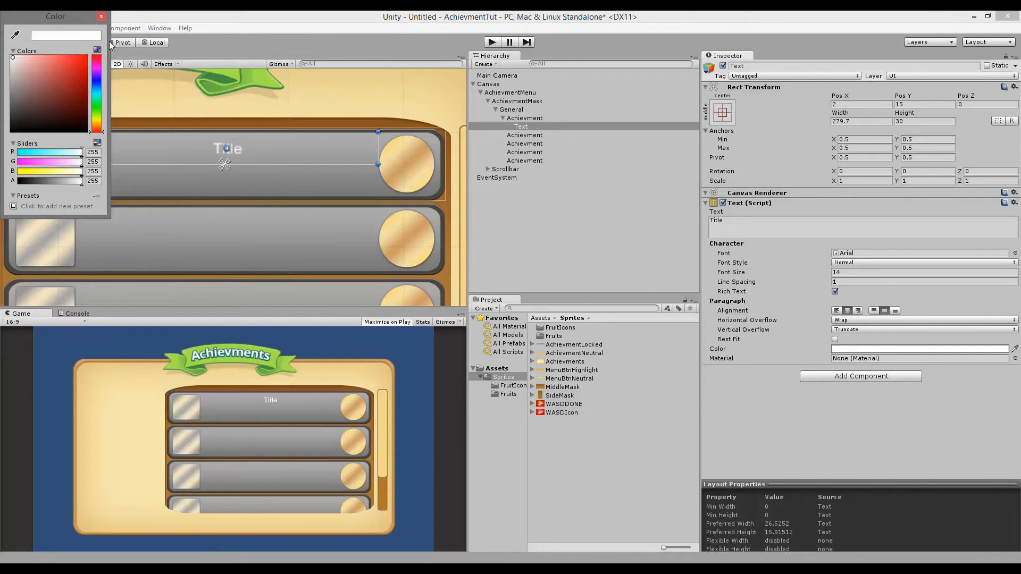
click(102, 17)
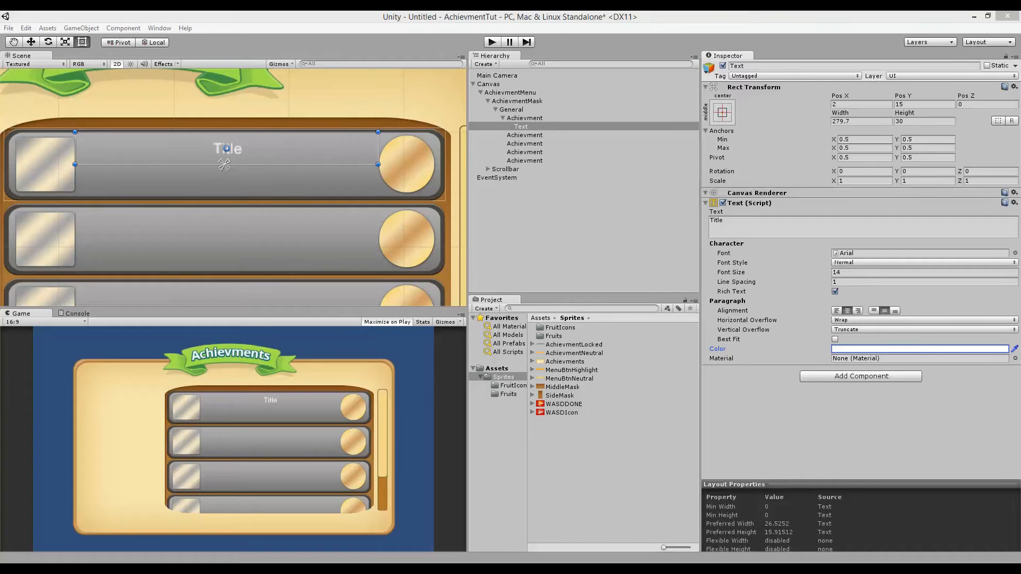
click(834, 339)
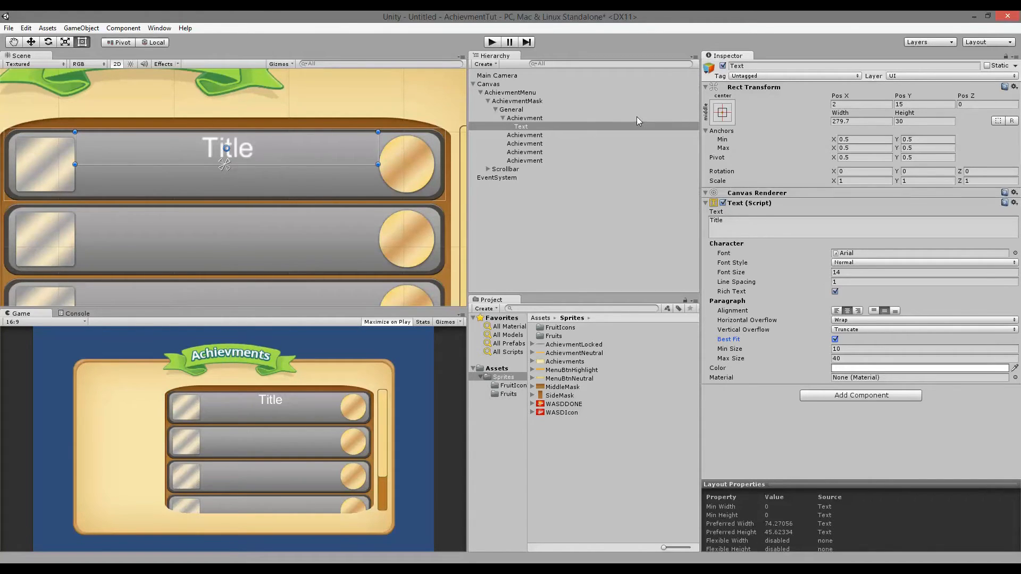
- Anchor the title text to stretch both horizontally and vertically with its parent Achievment
click(722, 112)
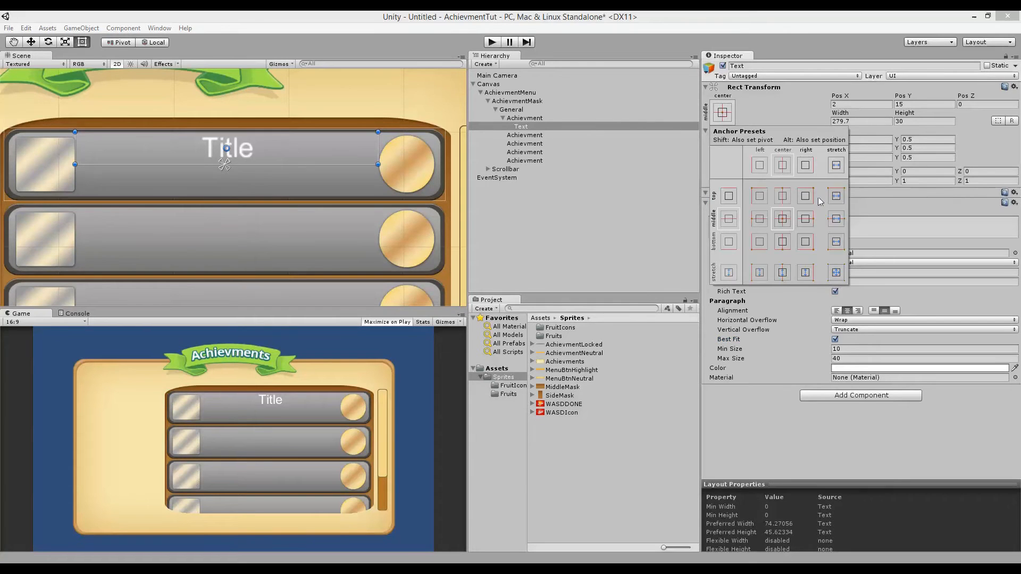
click(836, 273)
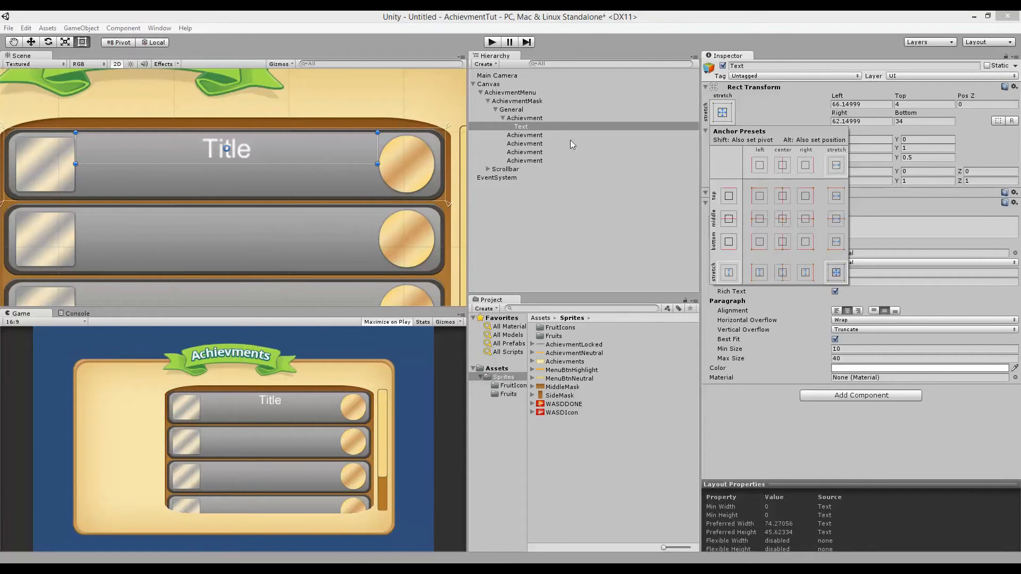
click(534, 127)
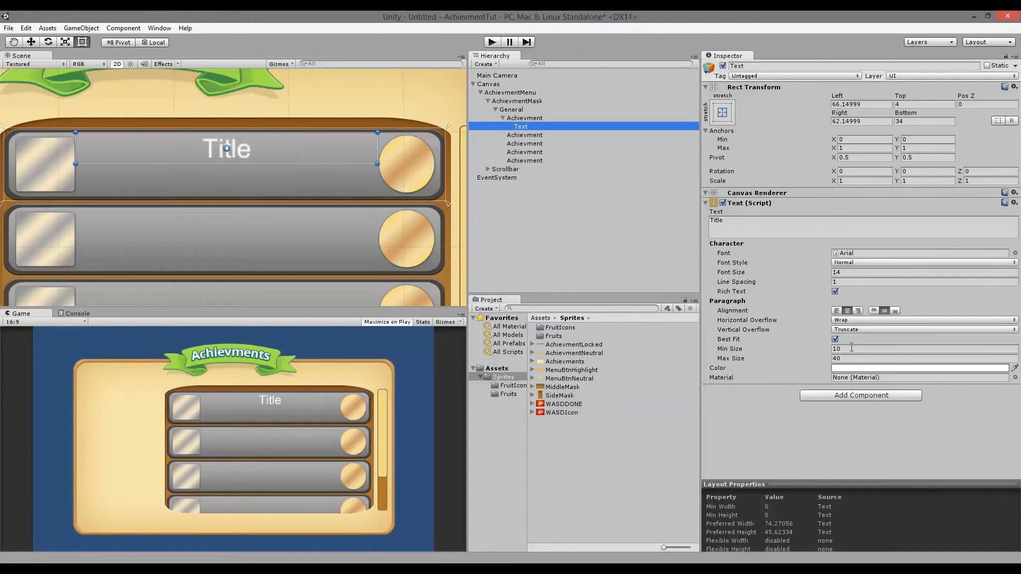
- Set the title text's Best Fit minimum and maximum size to 18 and its font size to 15
click(850, 348)
text(18)
key(Tab)
text(18)
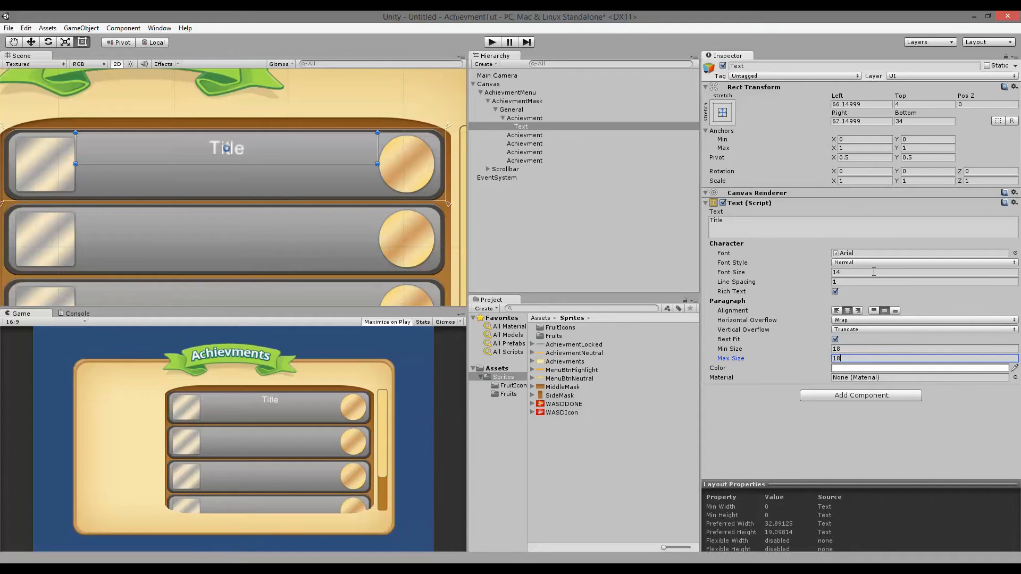
click(834, 273)
text(15)
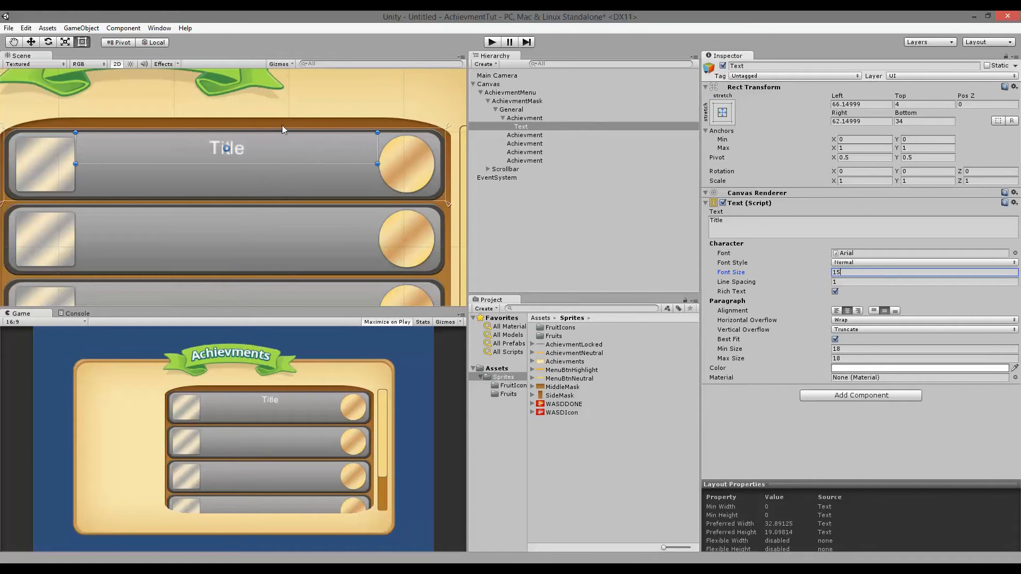
click(850, 394)
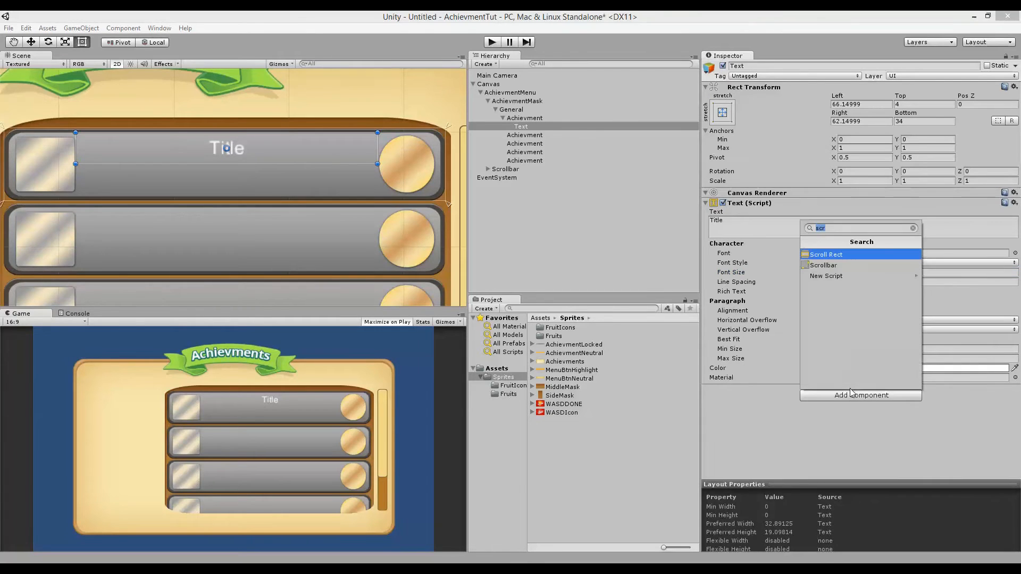
click(570, 132)
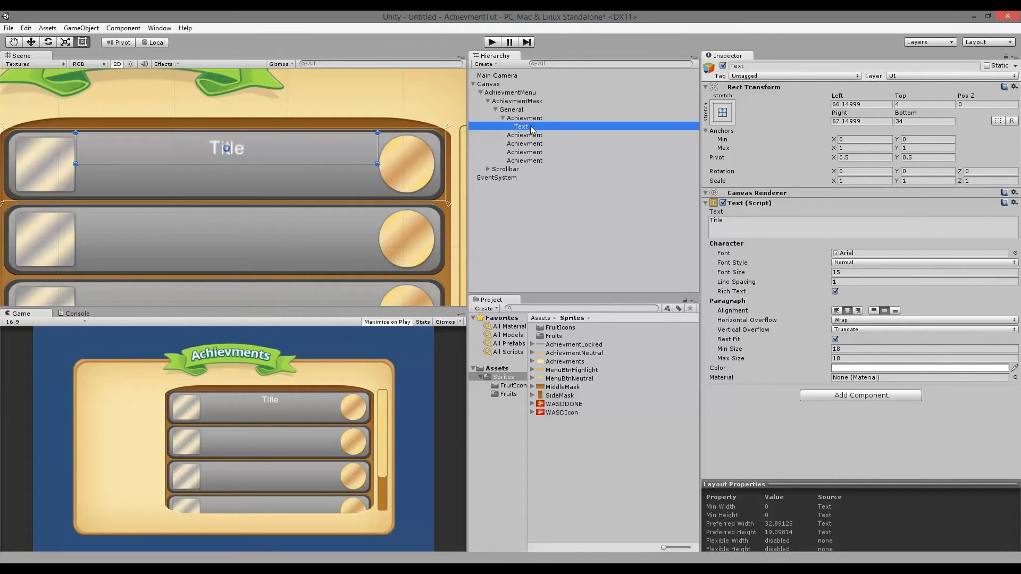
click(534, 118)
click(527, 126)
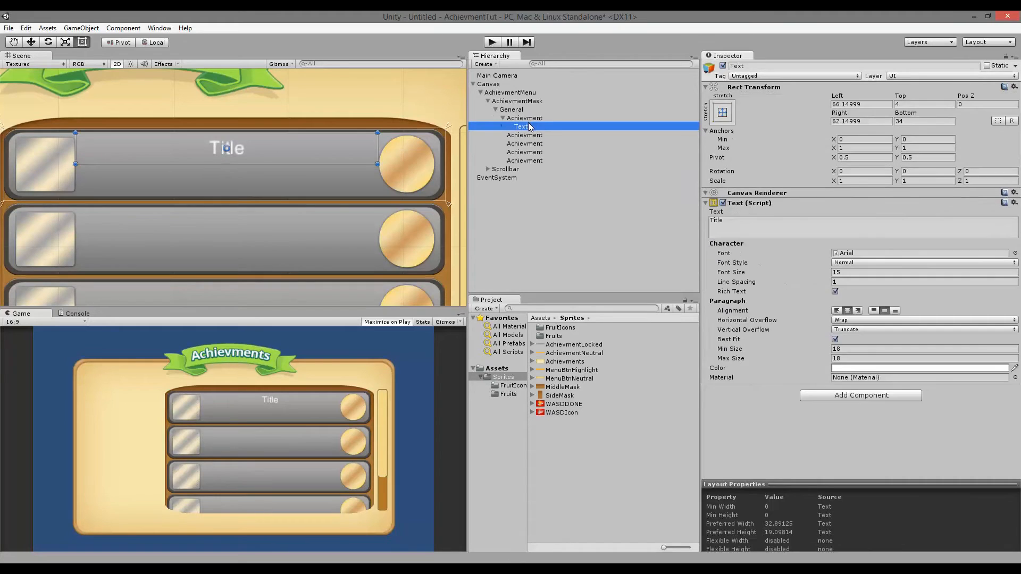
- Add a Shadow component to the title text and check its look in play mode
click(867, 395)
text(shado)
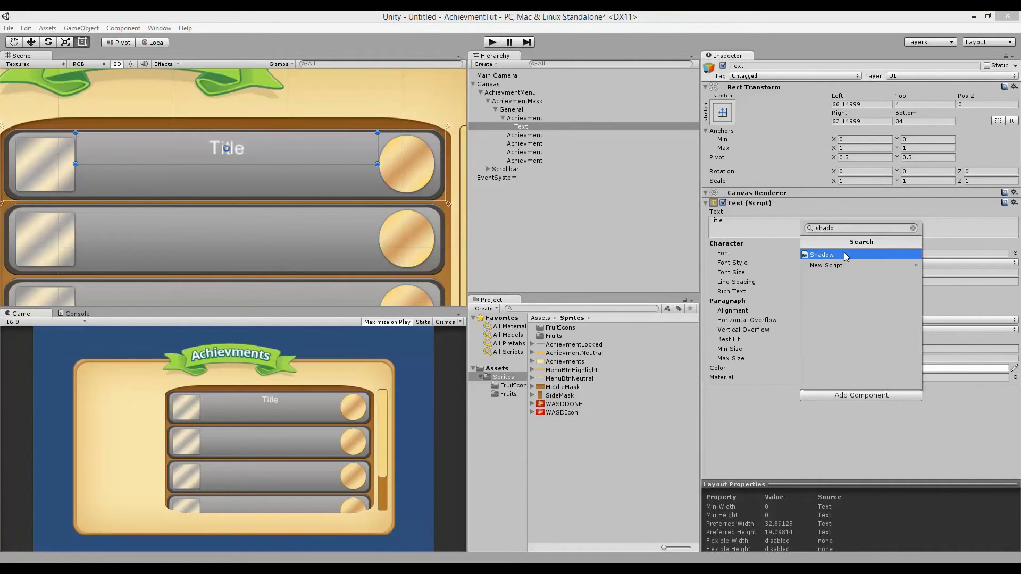
click(844, 253)
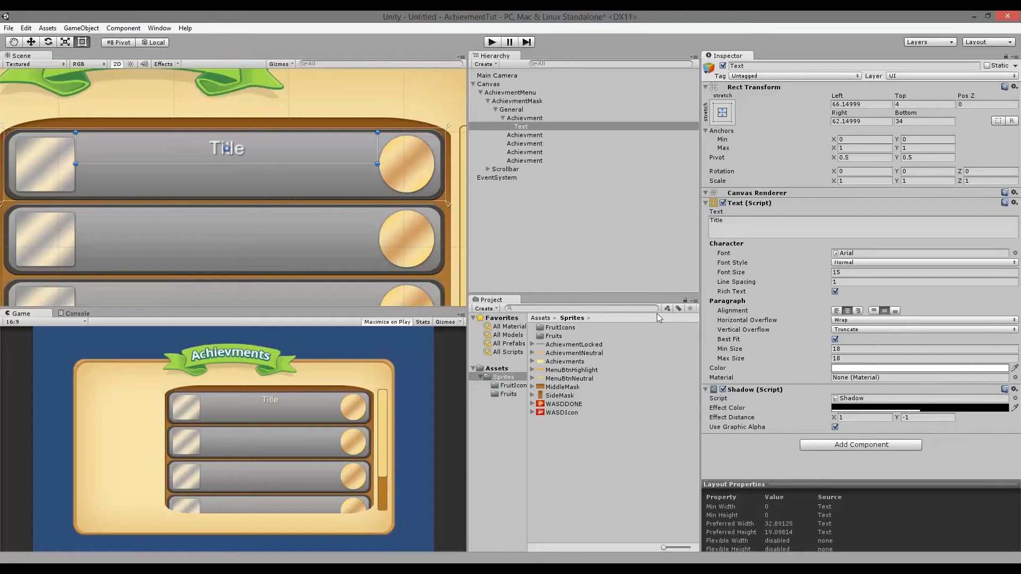
click(495, 42)
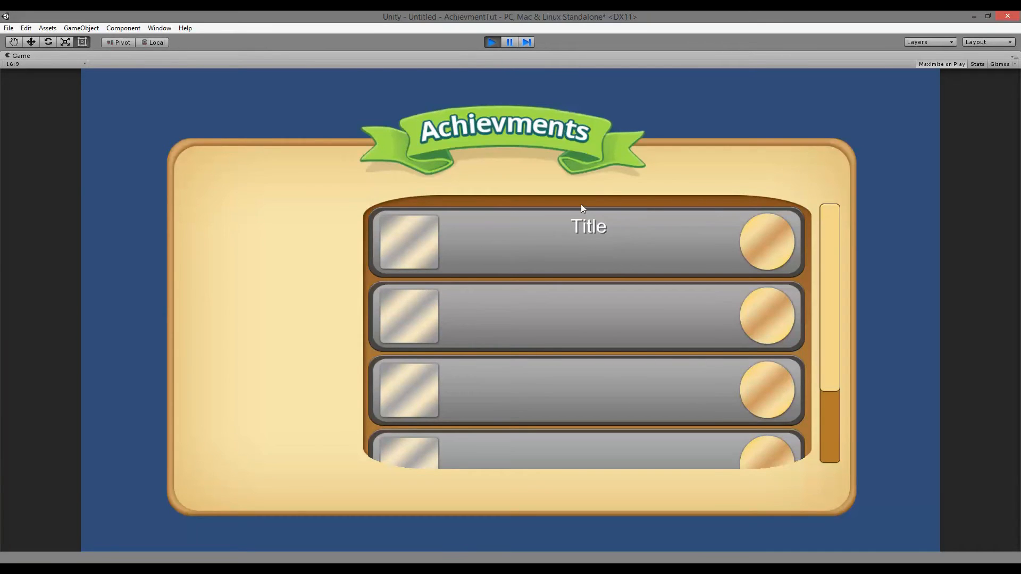
click(486, 44)
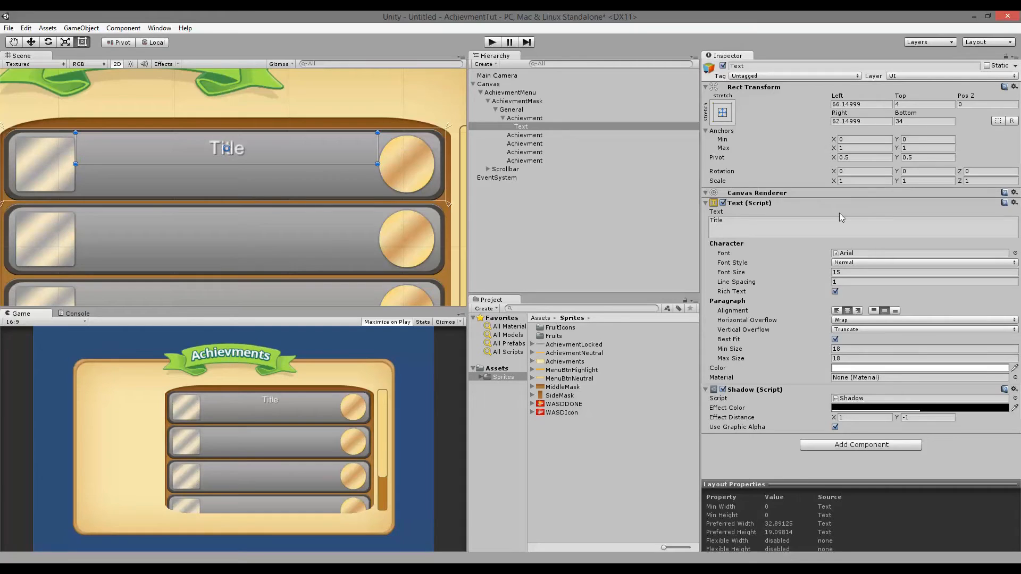
- Set the title text's font style to Bold and check the result in play mode
click(845, 254)
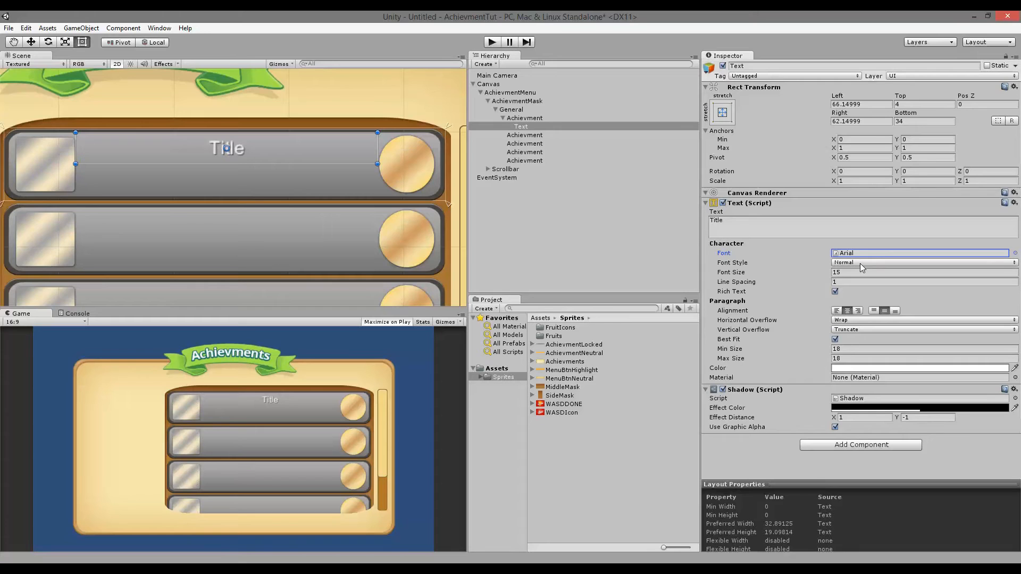
click(860, 263)
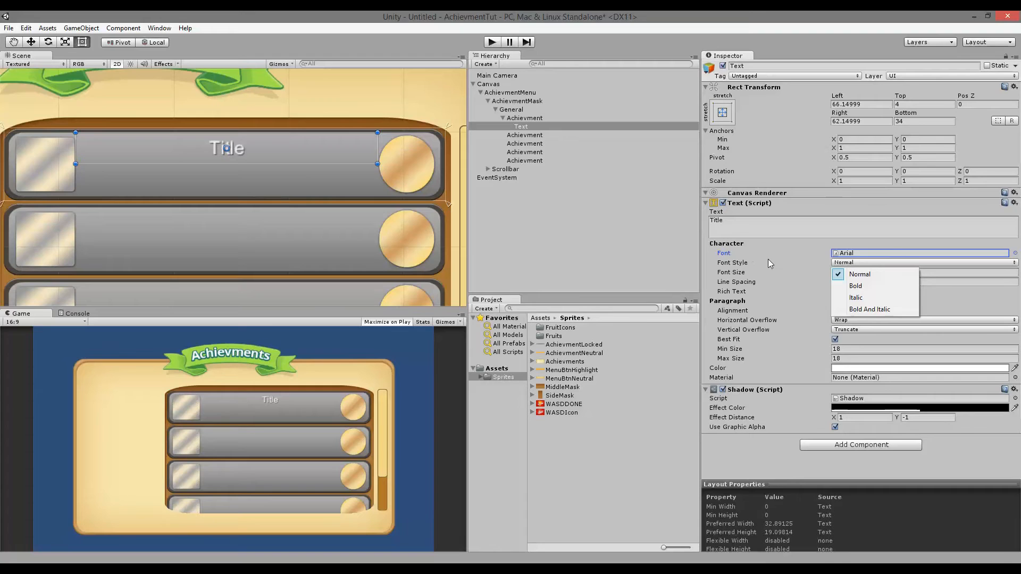
click(865, 262)
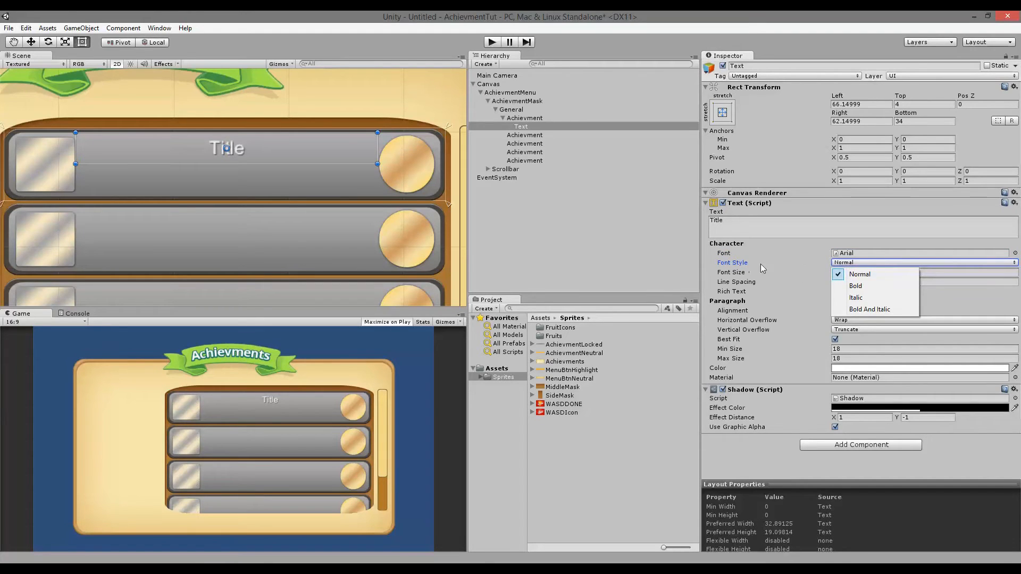
click(867, 288)
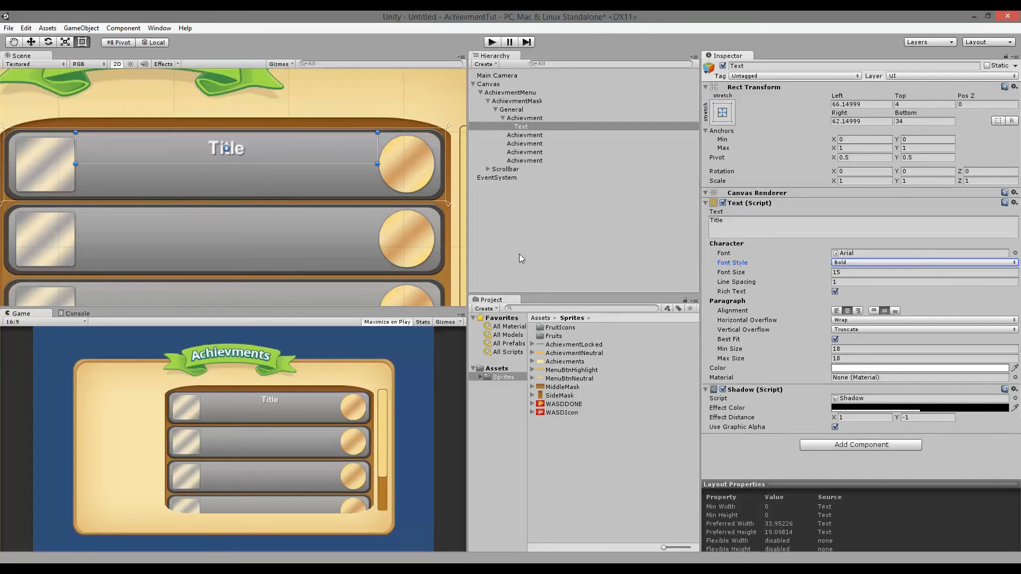
click(492, 43)
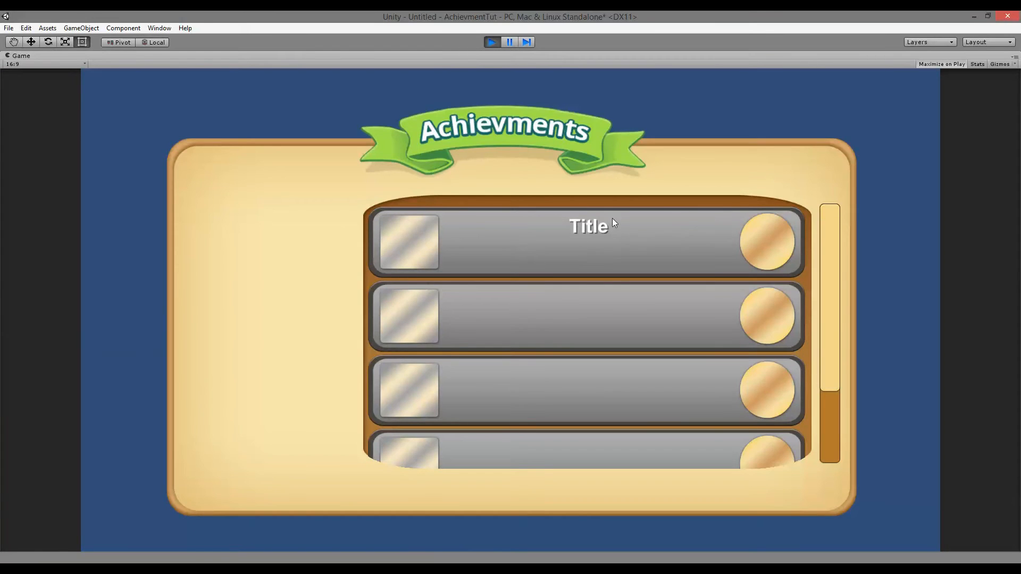
click(493, 41)
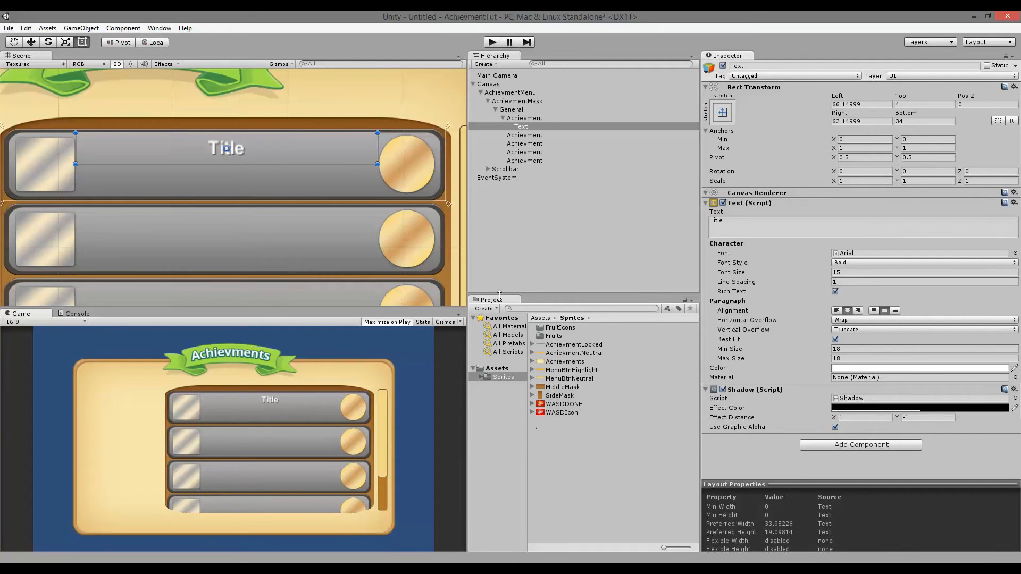
- Duplicate the title's Text object within the first Achievment and rename the copy "Description"
click(864, 255)
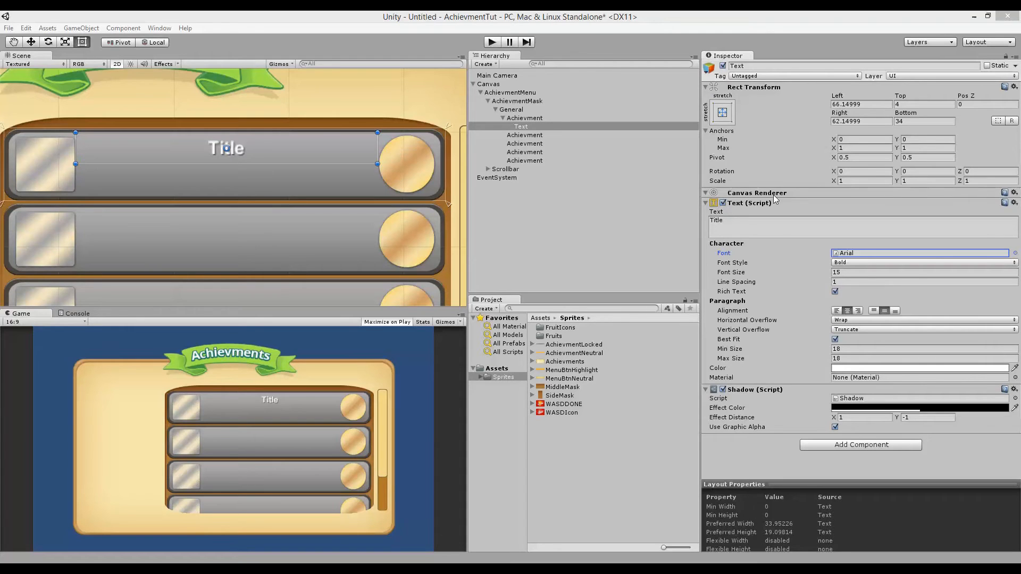
right_click(525, 125)
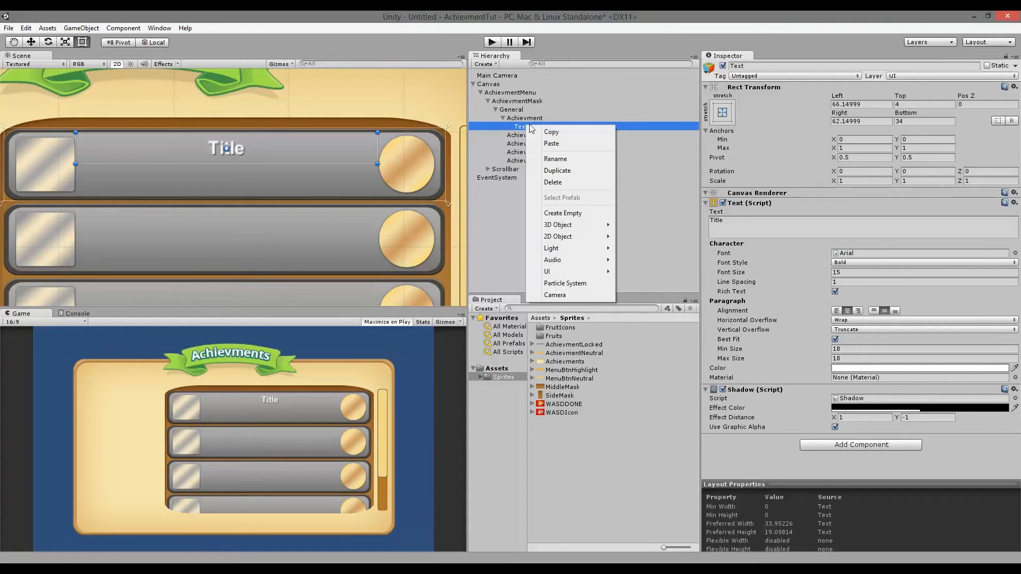
click(557, 171)
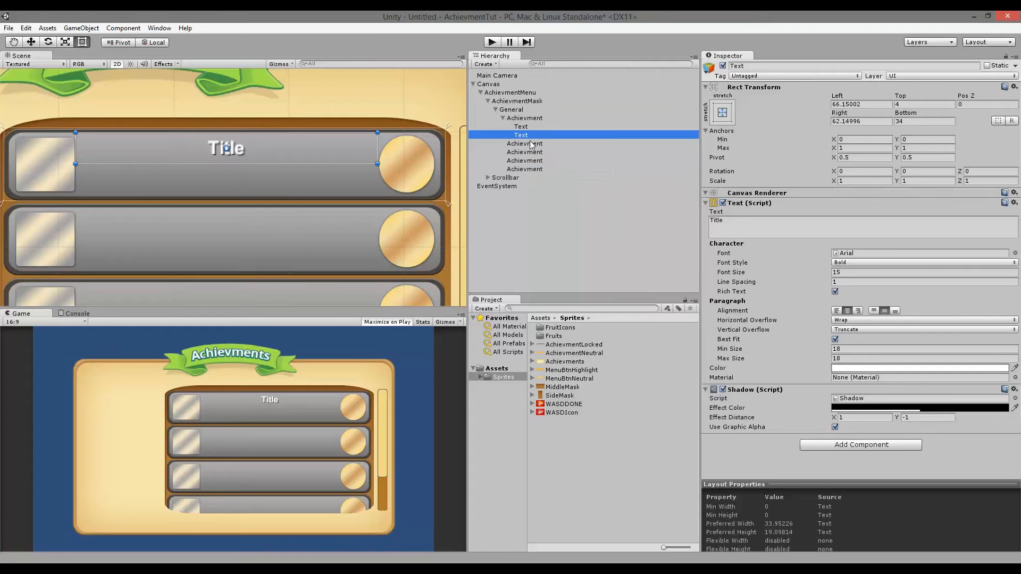
click(522, 127)
click(521, 135)
click(523, 135)
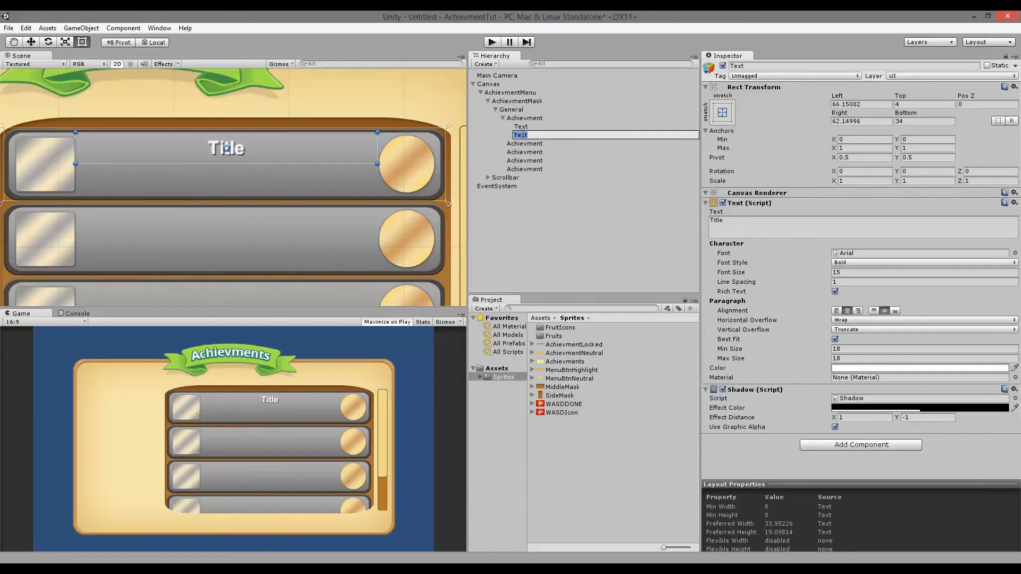
text(Description)
key(Return)
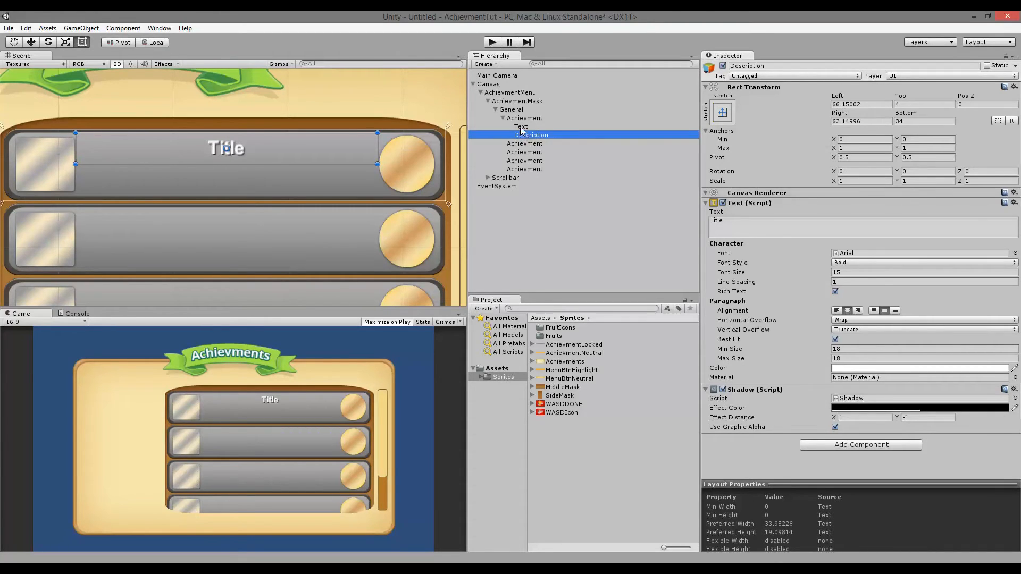
- Rename the original Text object within the first Achievment as "Title"
click(523, 128)
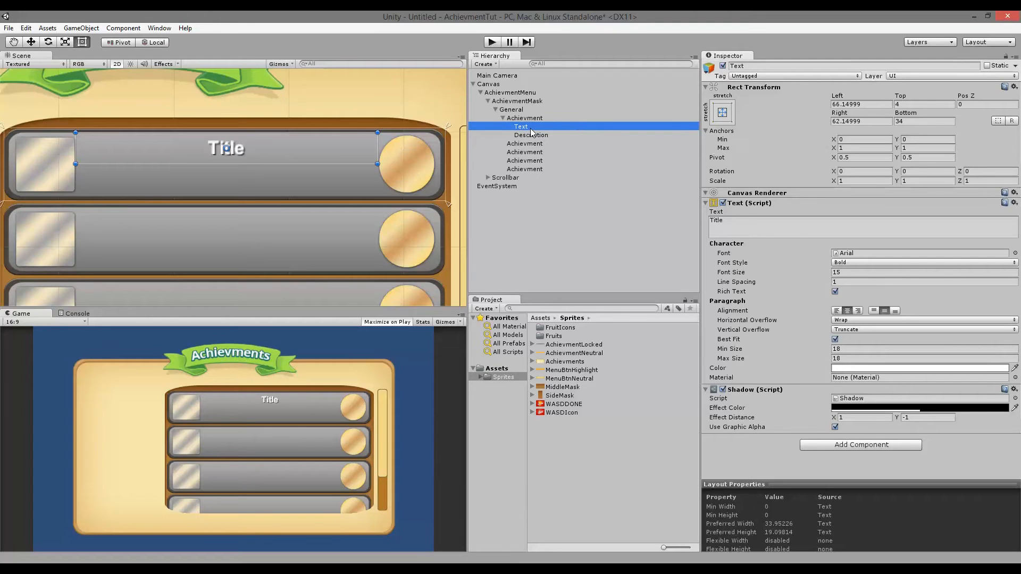
click(531, 128)
text(Title)
key(Return)
- Move the Description text box directly beneath the title text in the first achievement entry
click(532, 136)
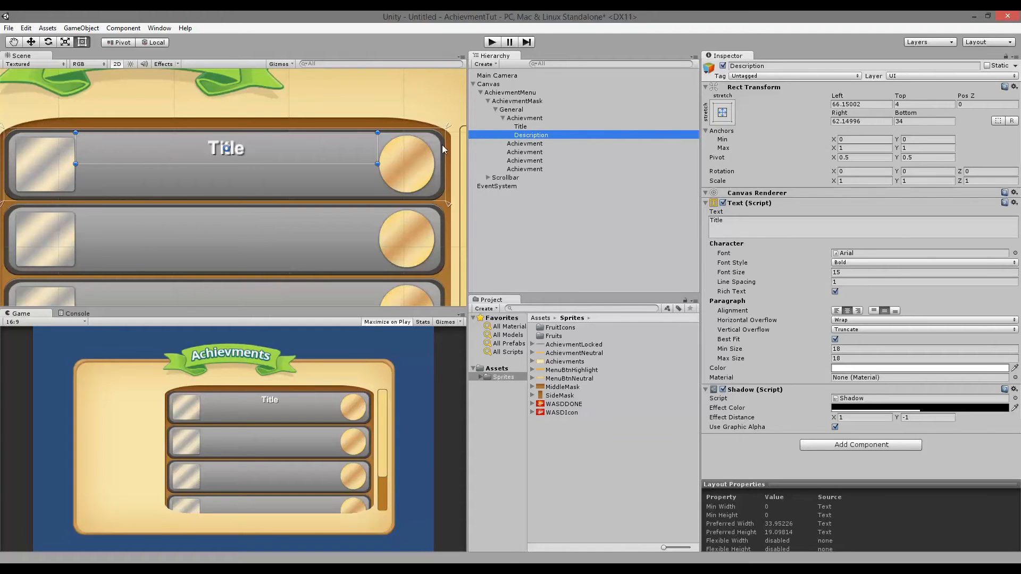
click(273, 151)
drag(273, 146, 271, 179)
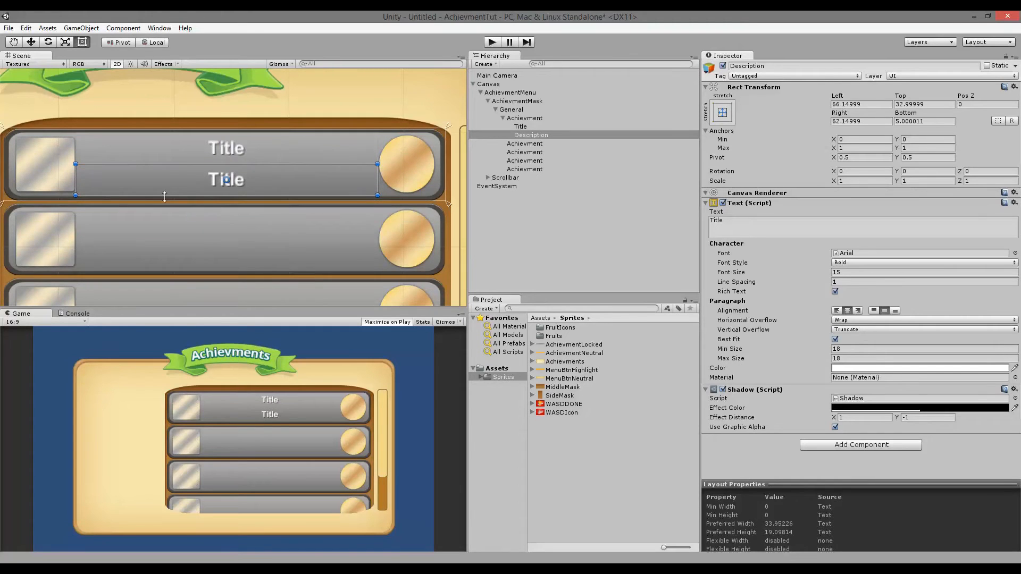
click(297, 146)
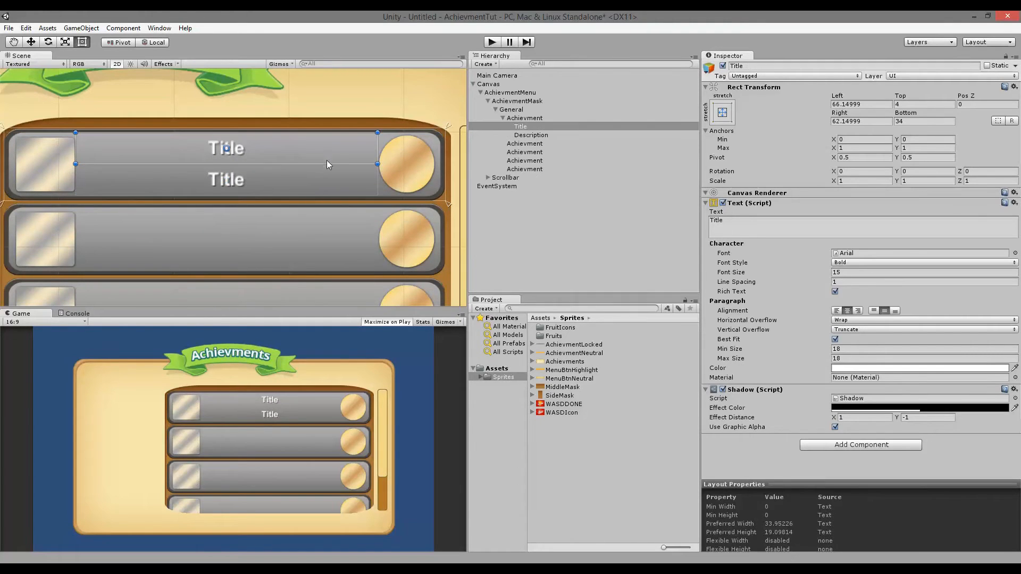
scroll(321, 147, up, 5)
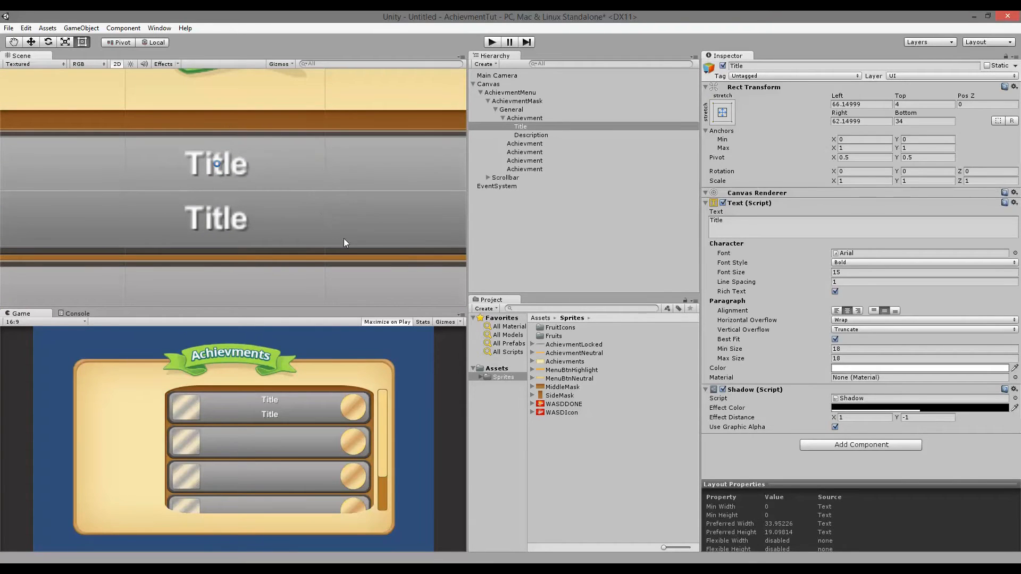
middle_drag(344, 239, 340, 155)
scroll(292, 161, down, 3)
click(281, 164)
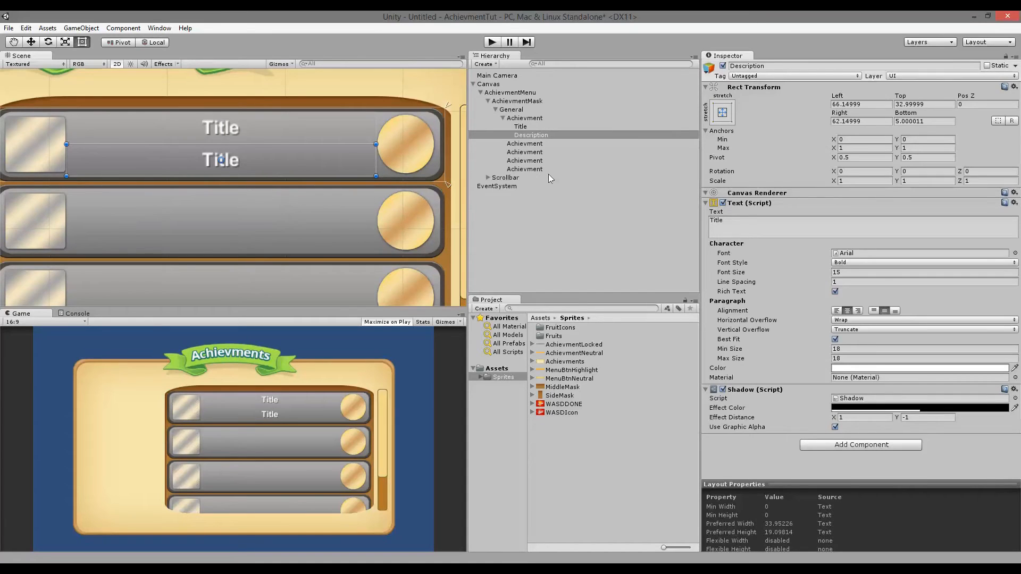
- Set the Description object's text to "This is the description"
click(531, 135)
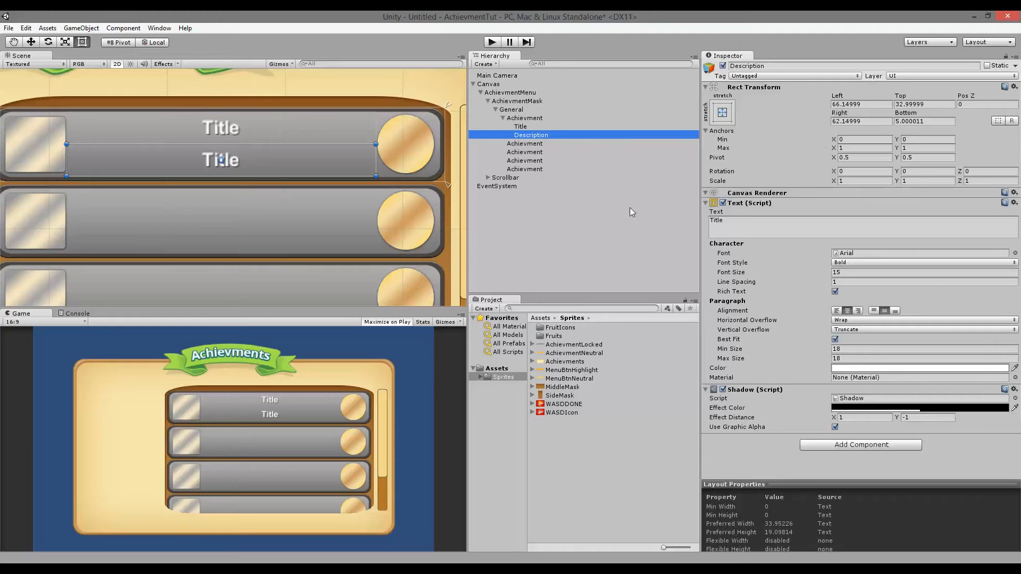
click(783, 218)
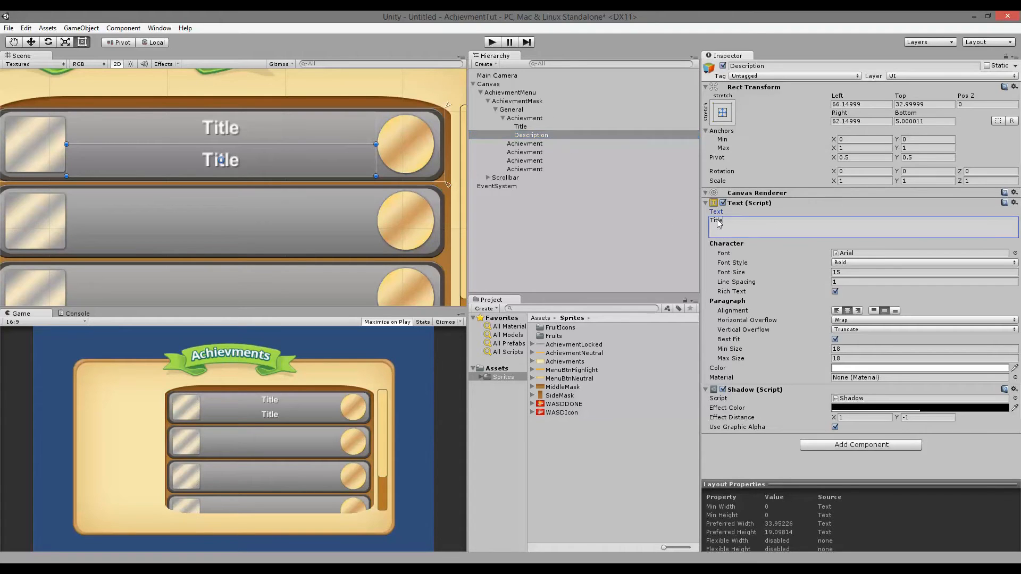
text(This is the description)
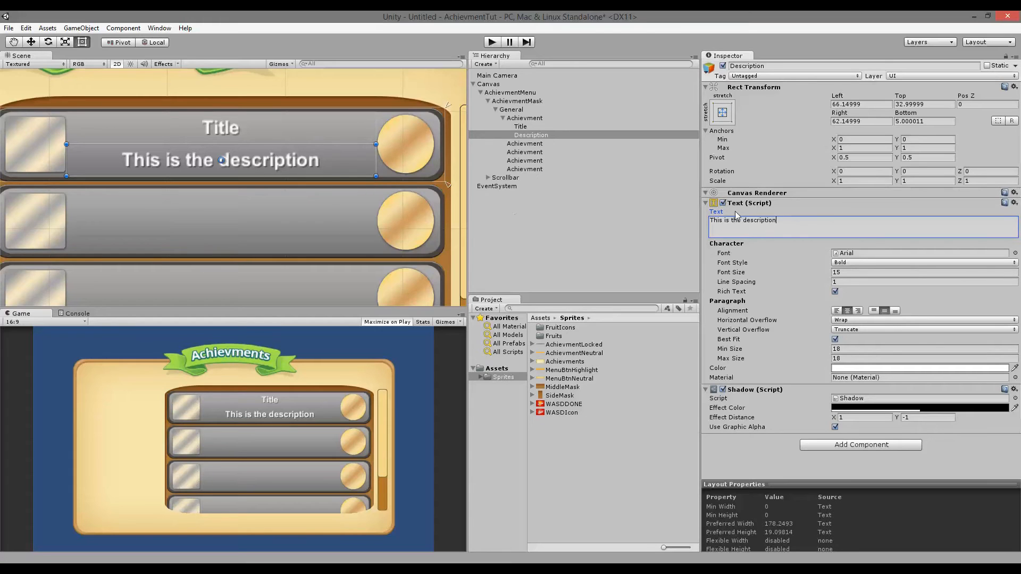
- Wrap the description text in <i> and </i> tags to make it italic
text(<a)
key(BackSpace)
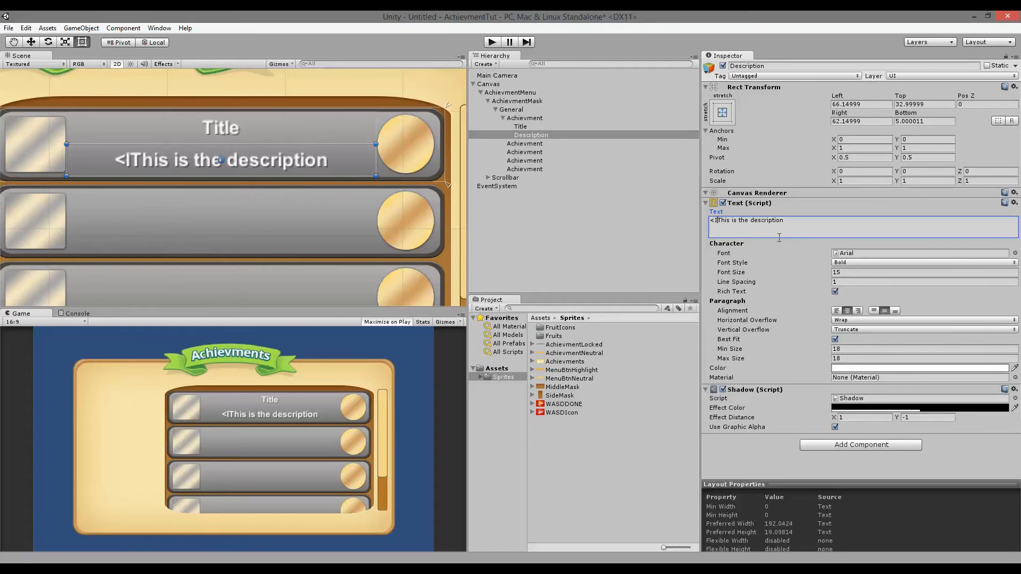
text(i>)
click(804, 223)
text(</i>)
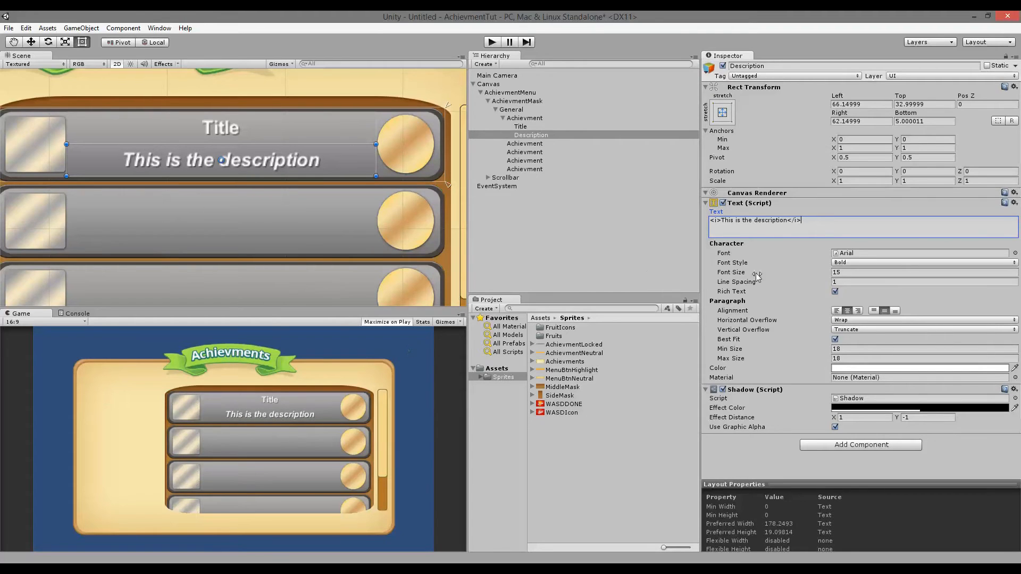
- Switch the description's Rich Text option off and back on to compare how the italic tags are rendered
key(ctrl+a)
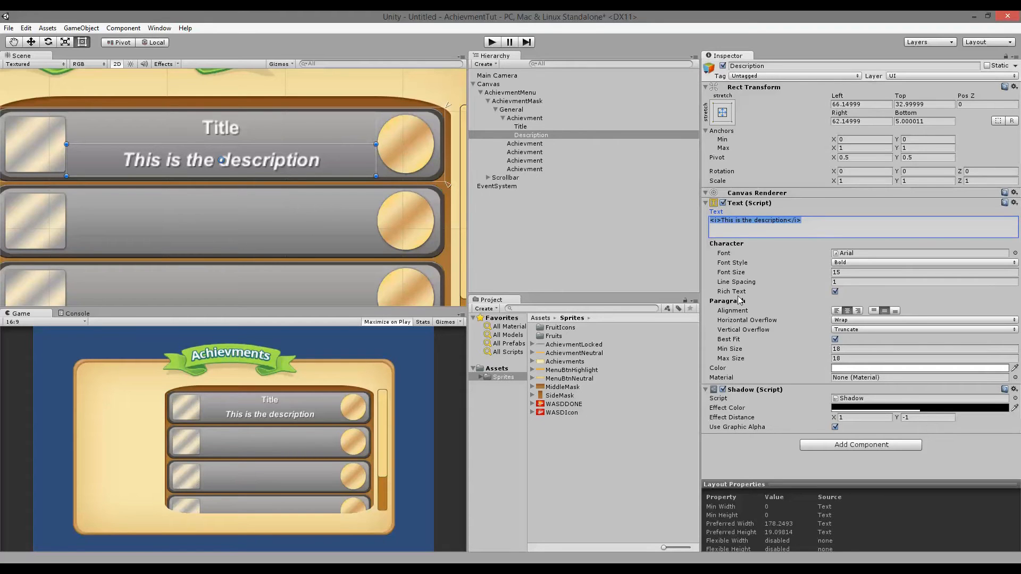
click(835, 292)
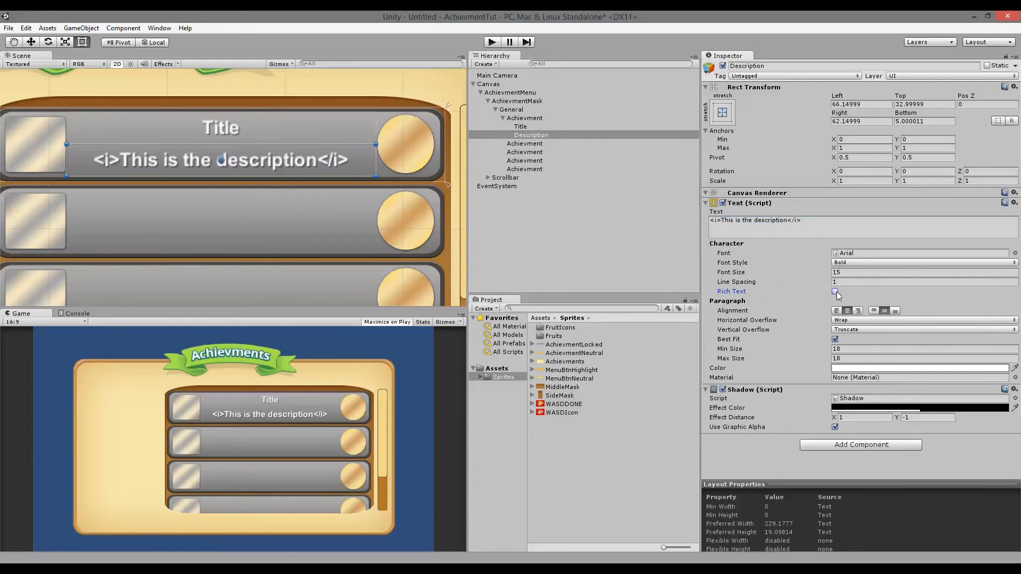
click(835, 292)
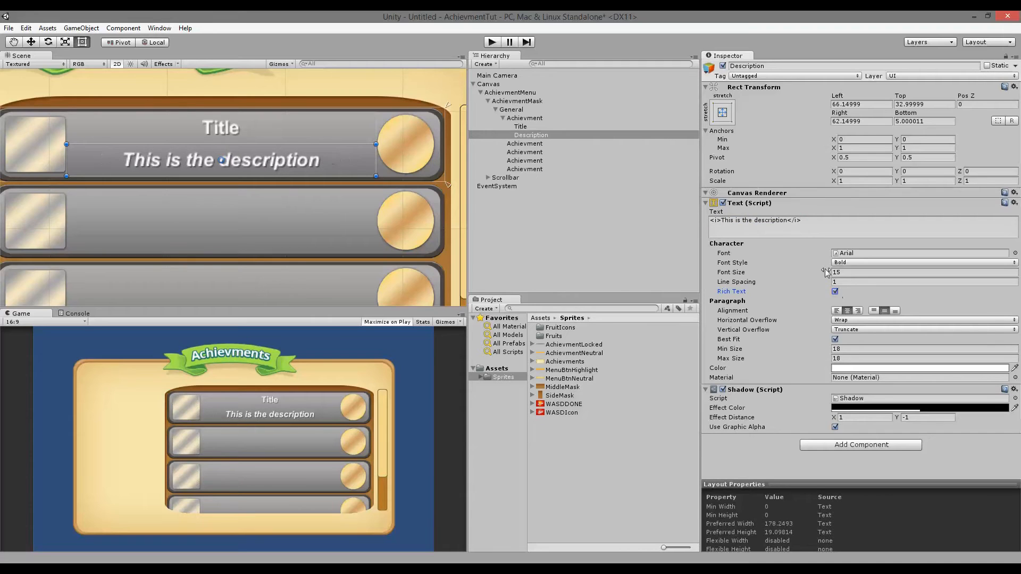
click(790, 228)
drag(721, 221, 708, 226)
drag(802, 224, 786, 212)
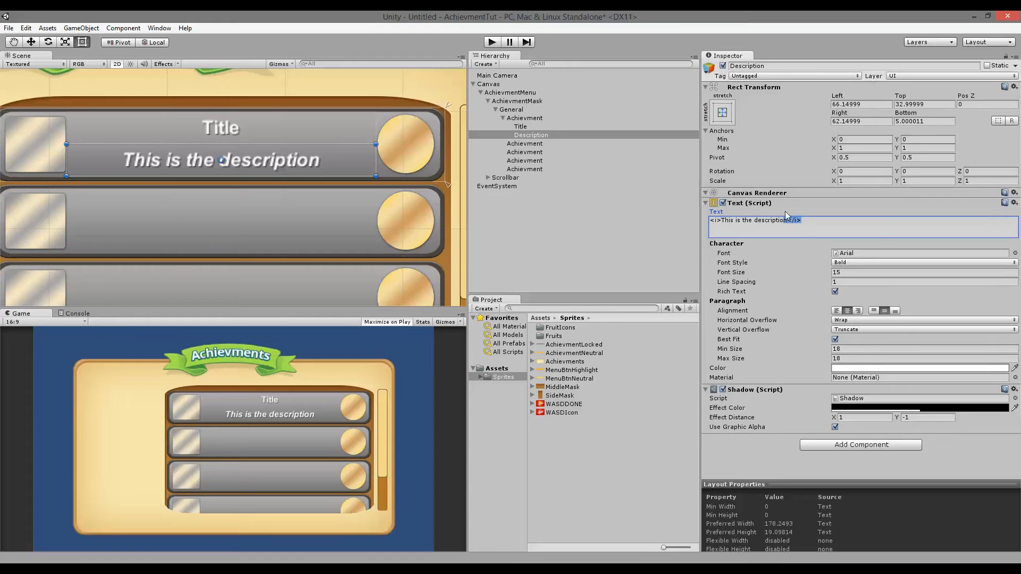
click(814, 222)
key(ctrl+a)
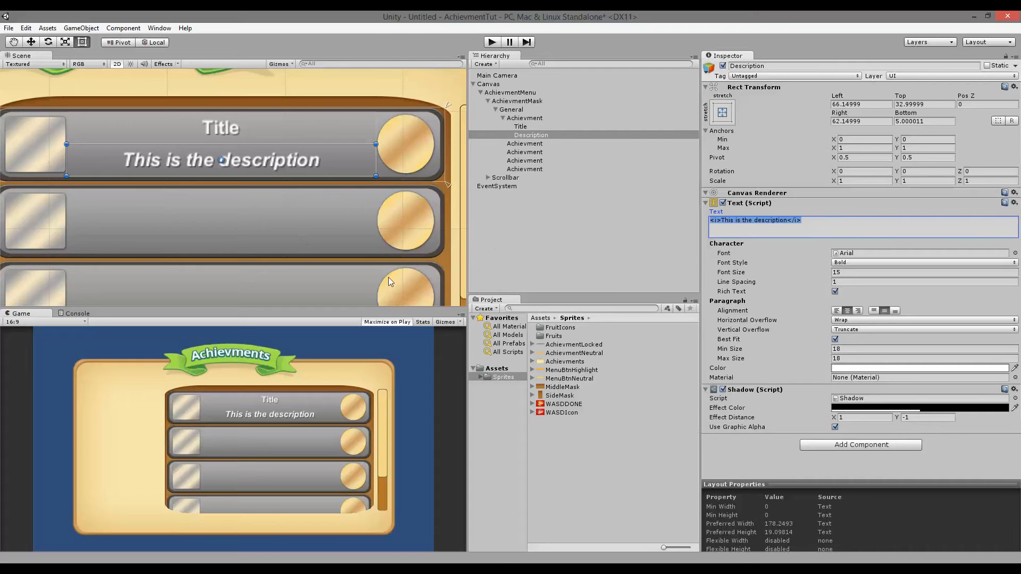
click(803, 231)
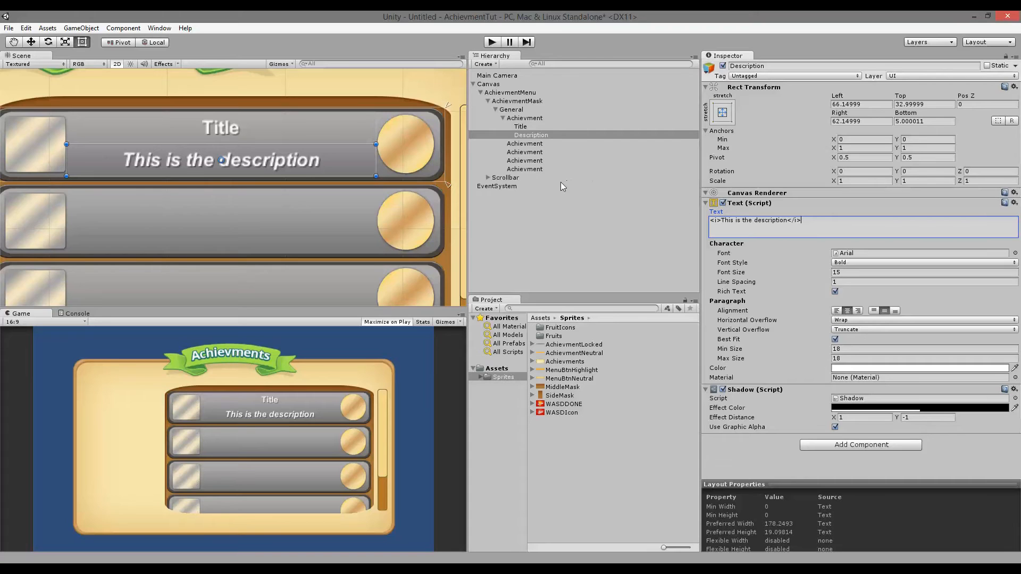
- Duplicate the Description object within the first Achievment and rename the copy "Points"
click(523, 135)
click(522, 127)
click(522, 133)
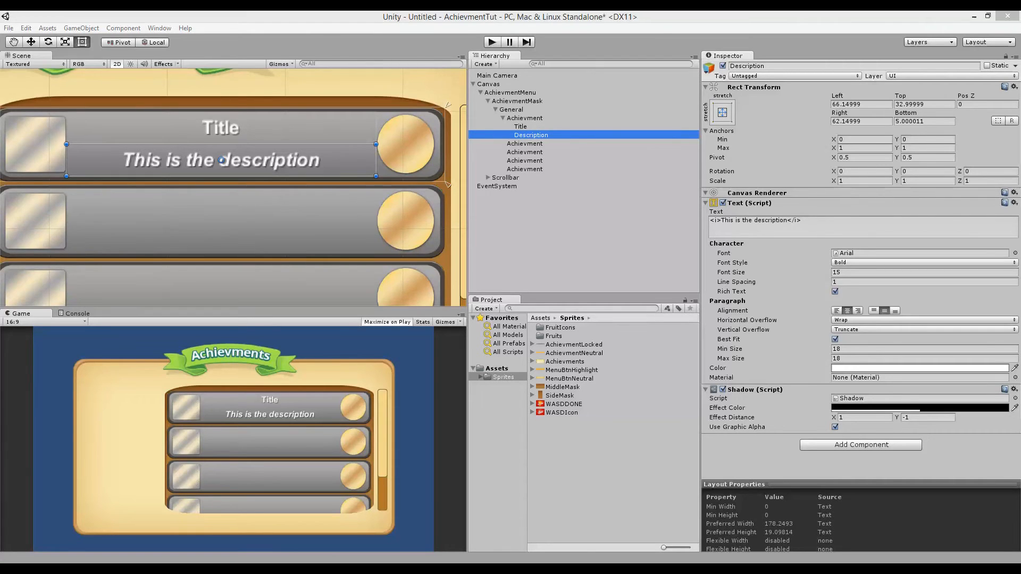
right_click(542, 141)
click(572, 186)
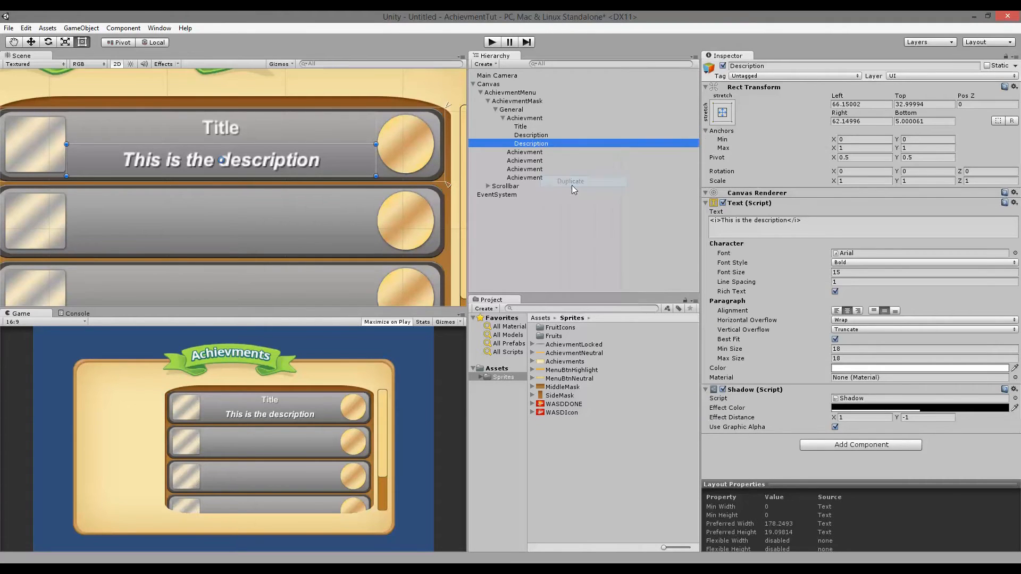
click(543, 145)
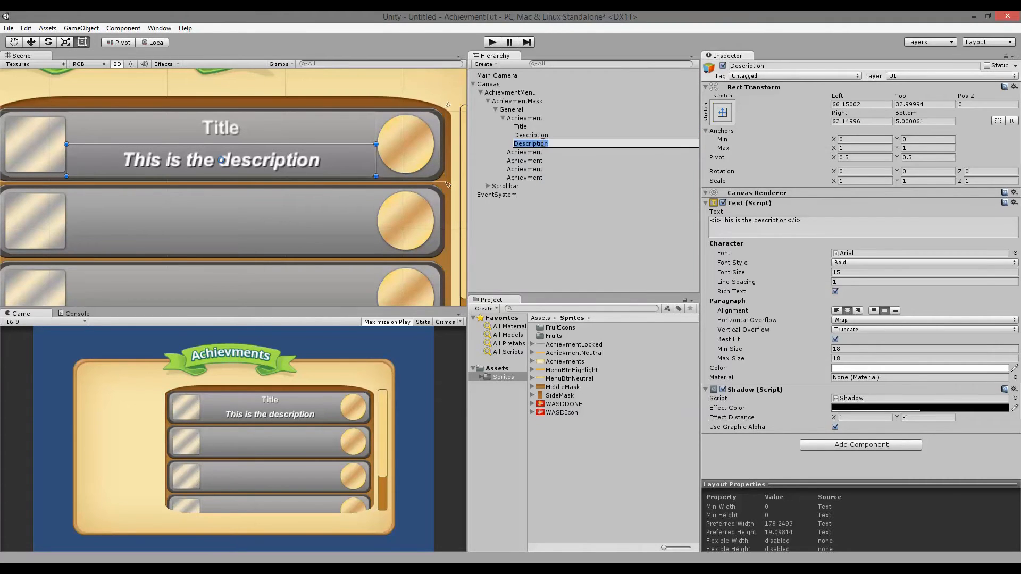
text(Points)
key(Return)
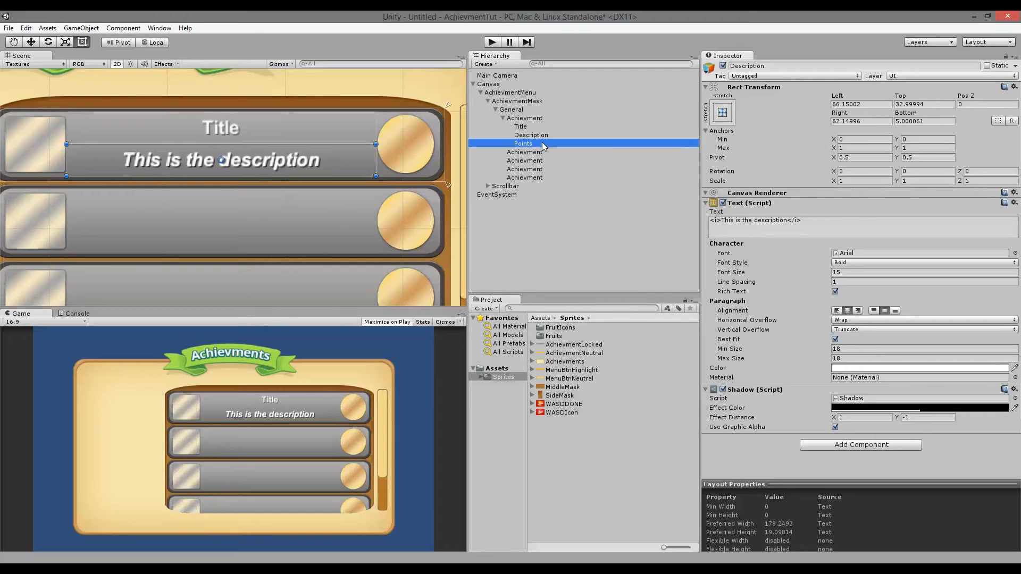
- Move the Points text box onto the entry's round medal and narrow it to about the medal's width
drag(340, 165, 519, 151)
scroll(390, 138, down, 3)
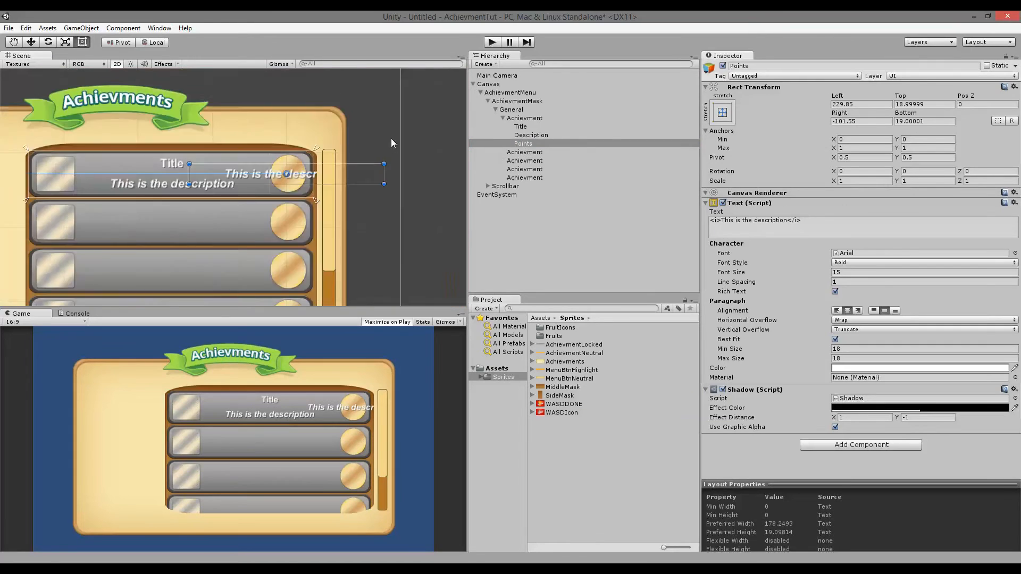
scroll(395, 185, up, 3)
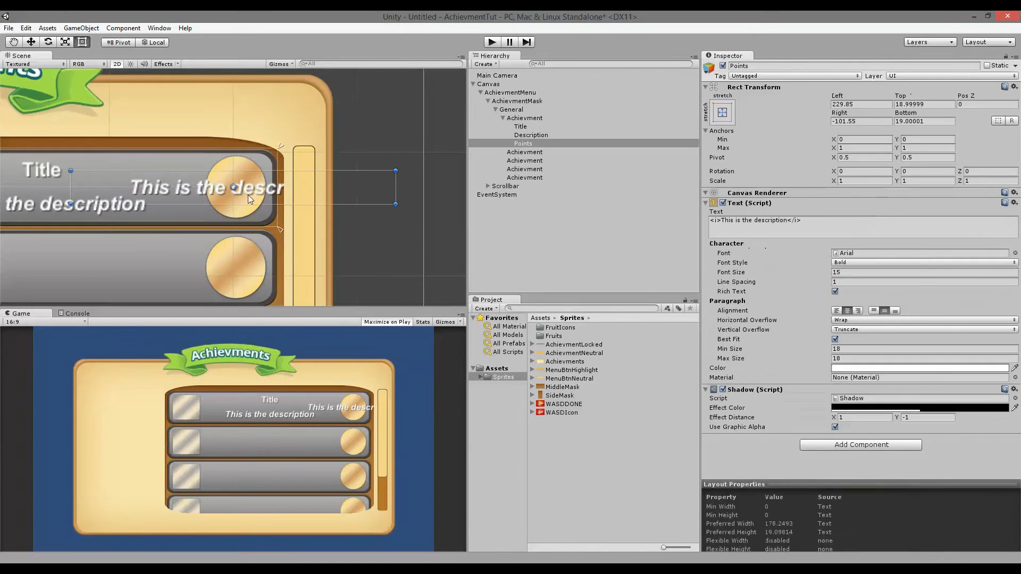
drag(396, 188, 266, 187)
drag(71, 187, 246, 155)
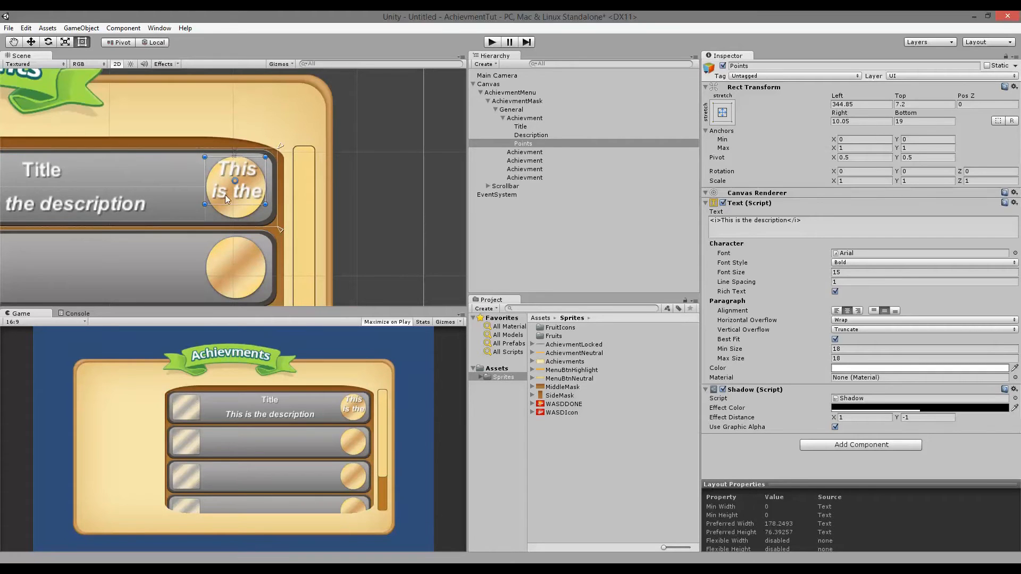
- Fit the Points text box's edges around the medal, with Top about 6.4, Bottom about 7 and Right about 9.85
scroll(225, 194, up, 5)
drag(248, 230, 248, 265)
drag(243, 110, 239, 109)
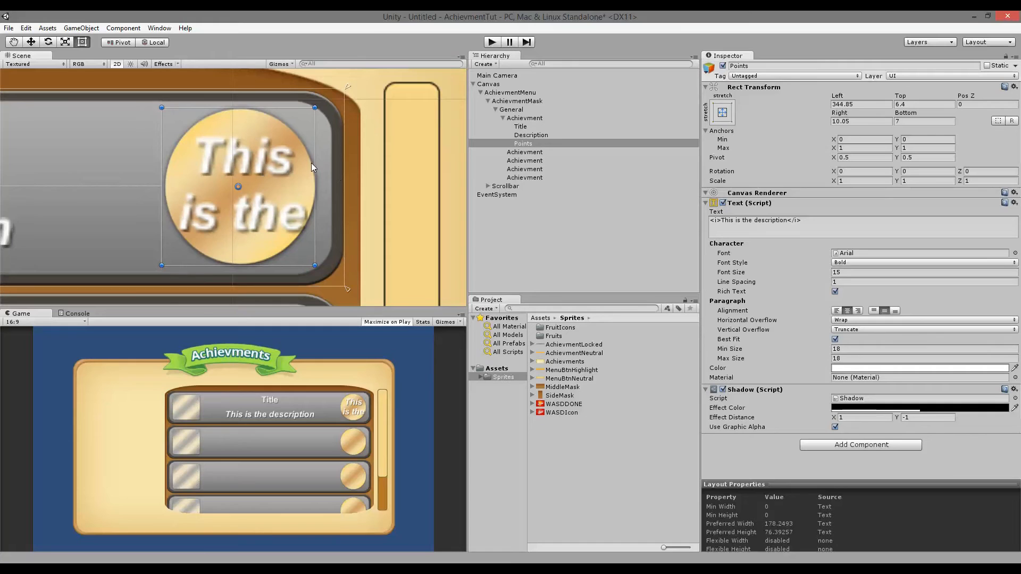
drag(315, 162, 316, 164)
scroll(309, 208, down, 3)
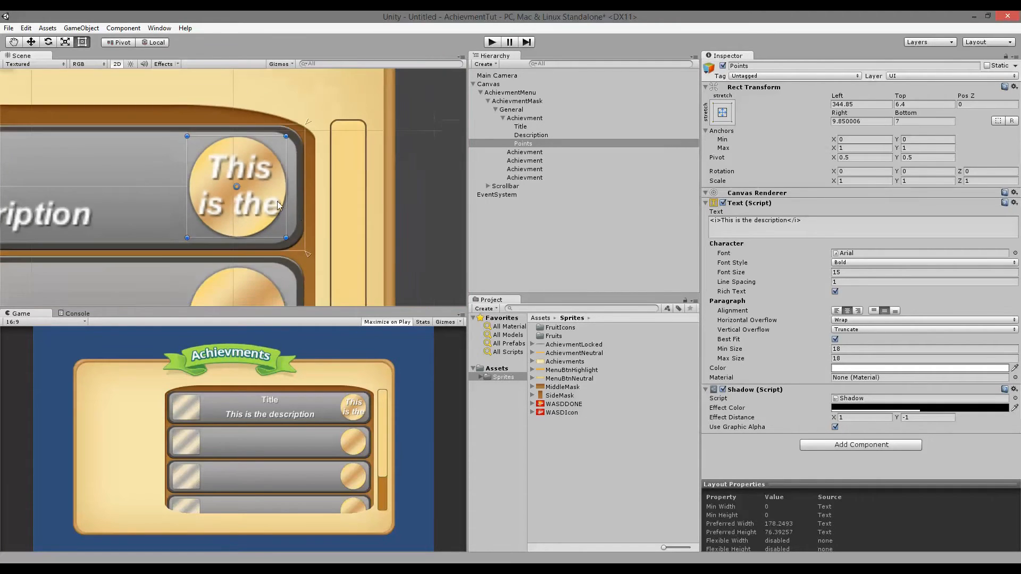
- Set the Points object's text to 10 and check the entry in play mode
scroll(287, 199, down, 1)
drag(815, 222, 665, 218)
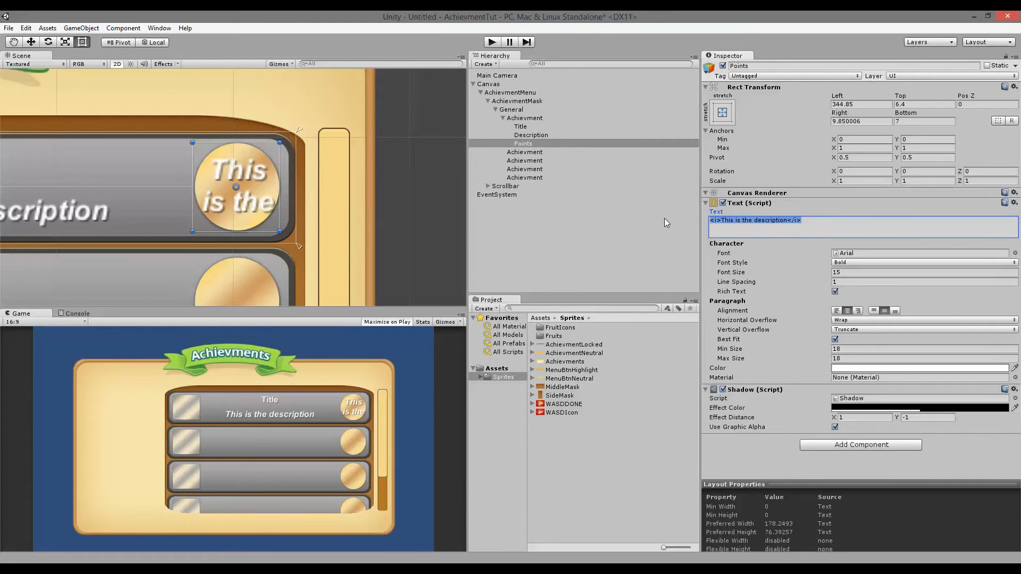
text(10)
scroll(270, 216, down, 2)
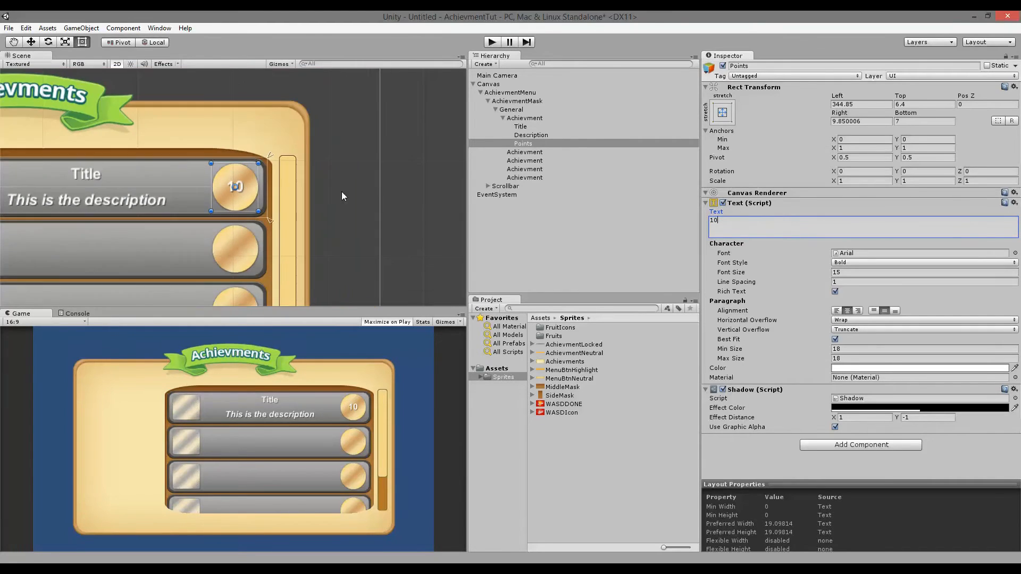
click(492, 42)
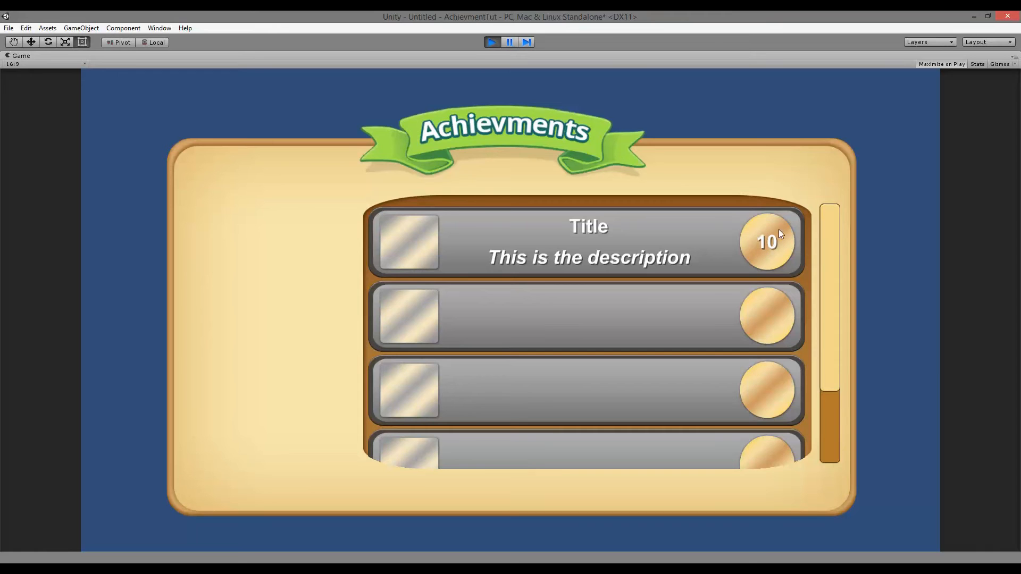
click(495, 42)
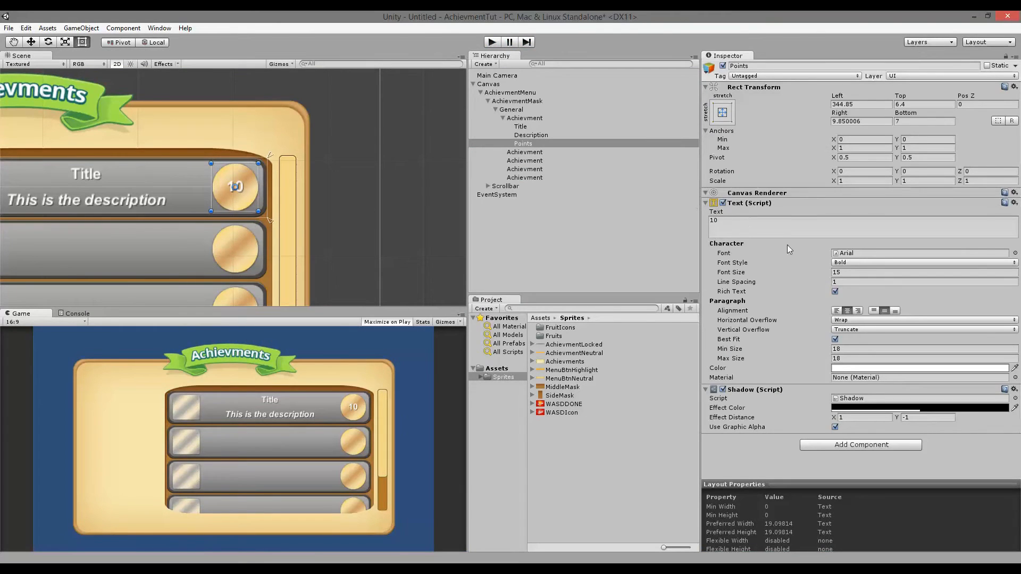
- Try appending two extra zeros to the Points text and remove them again
click(740, 224)
text(00)
key(BackSpace)
key(BackSpace)
- Add a UI Image as a child of the first Achievment
middle_drag(336, 226, 496, 201)
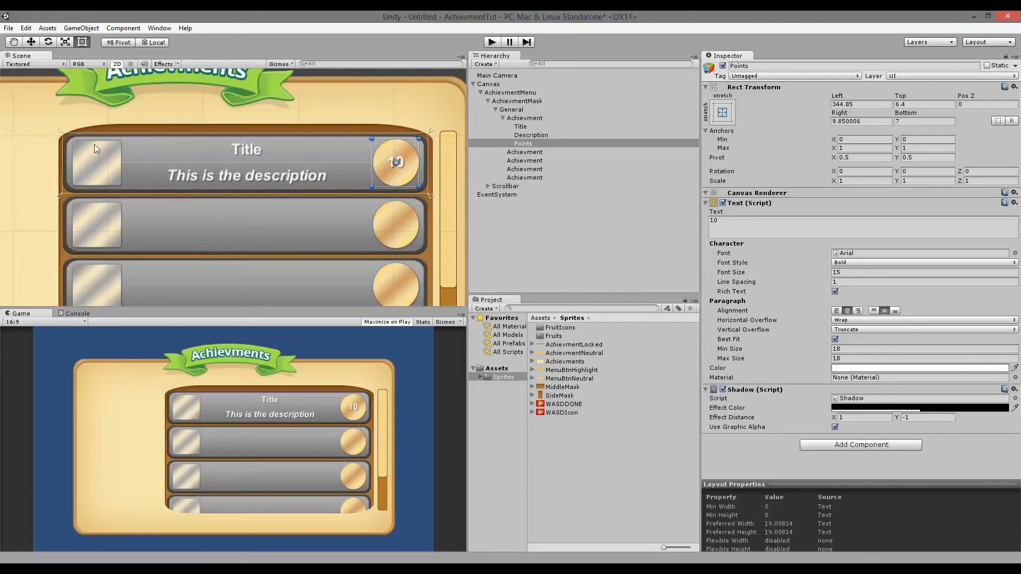
click(529, 119)
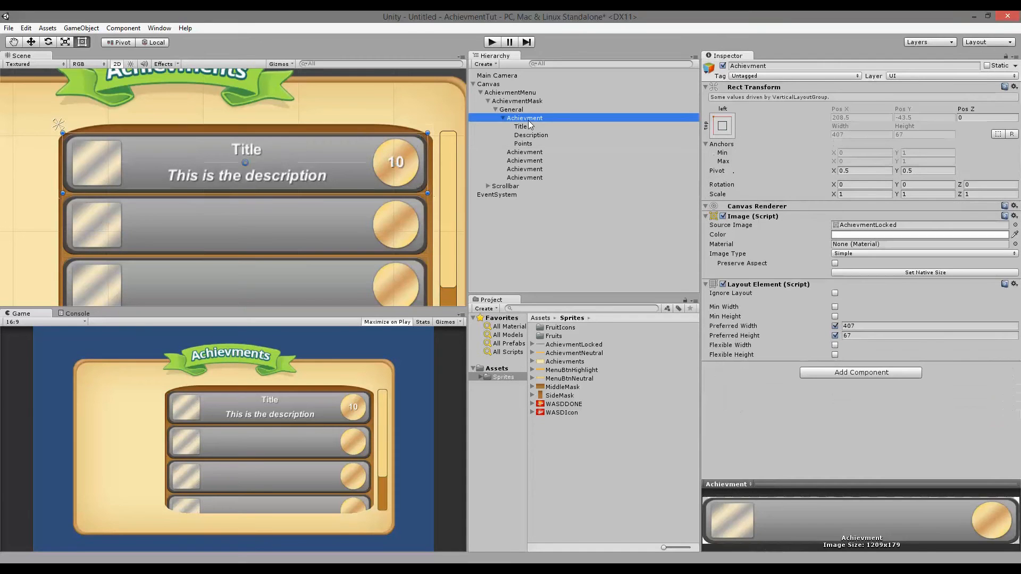
right_click(528, 121)
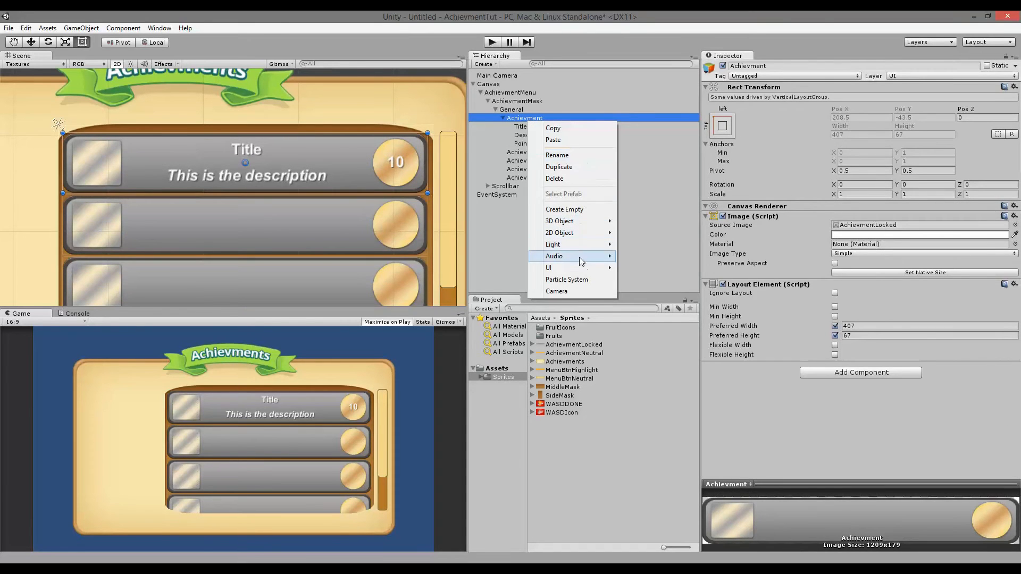
mouse_move(580, 268)
click(652, 305)
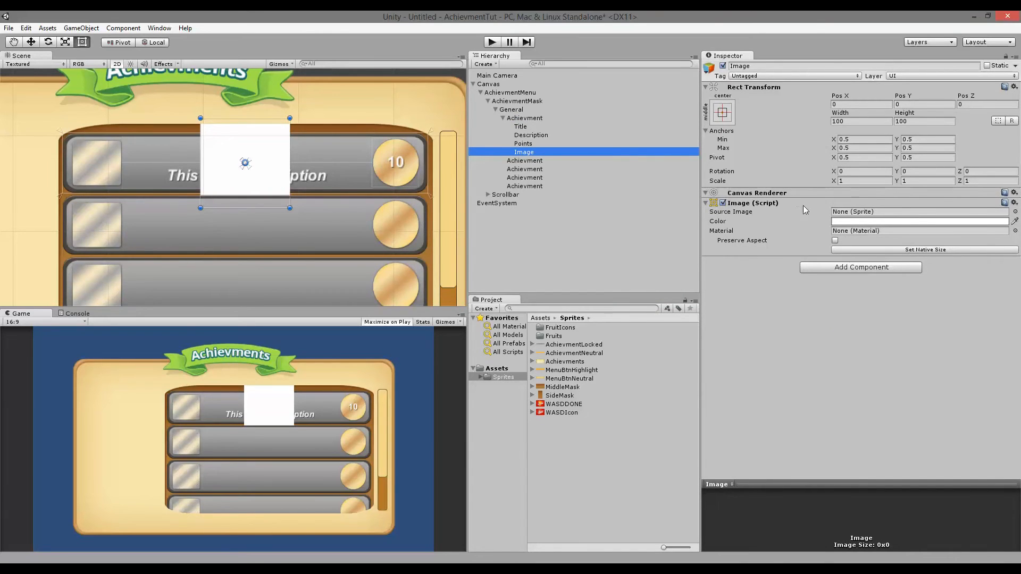
- Assign the FruitSalad sprite as the Image's source and set the Image to its native size
click(1015, 212)
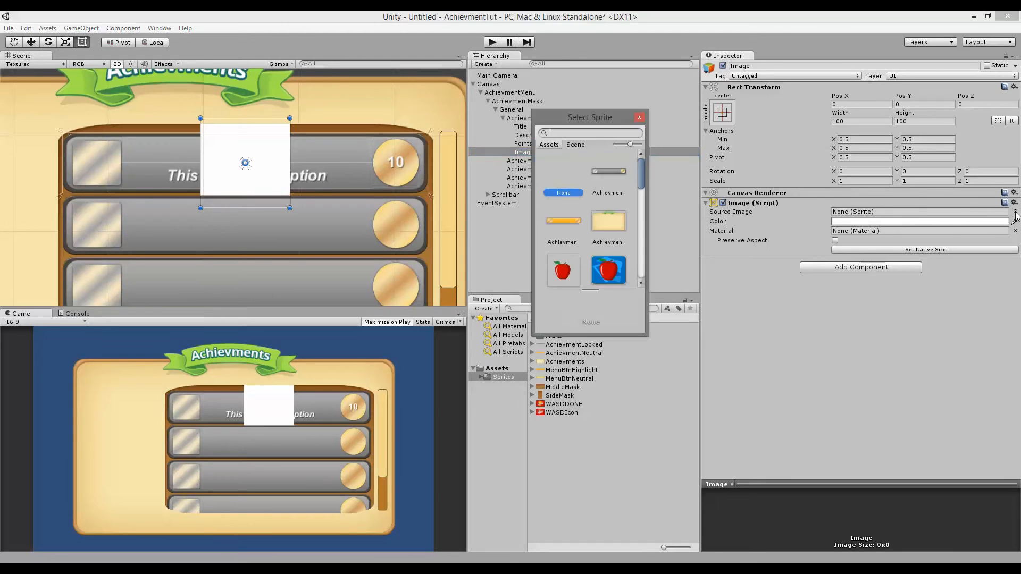
drag(640, 174, 647, 200)
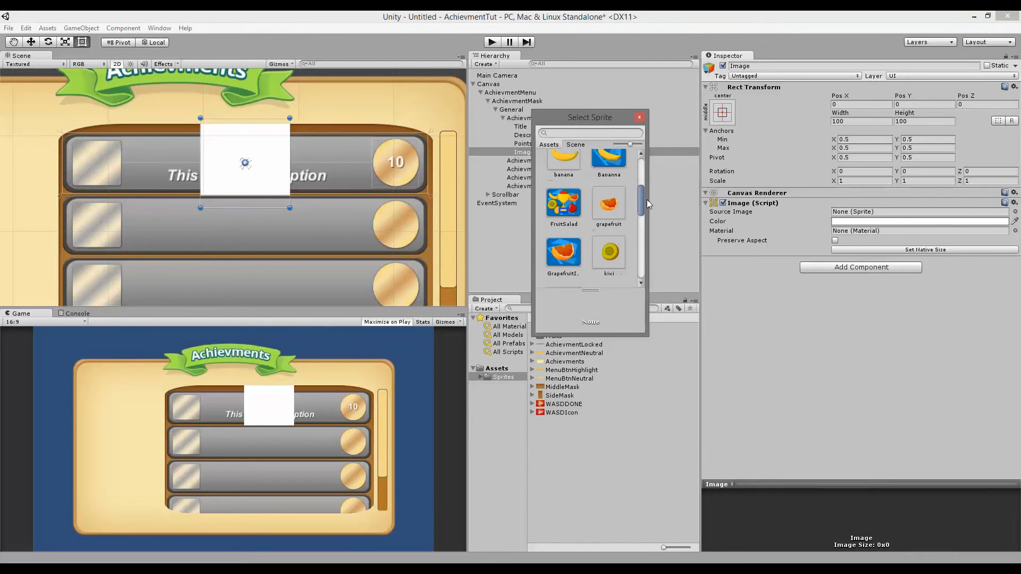
double_click(564, 213)
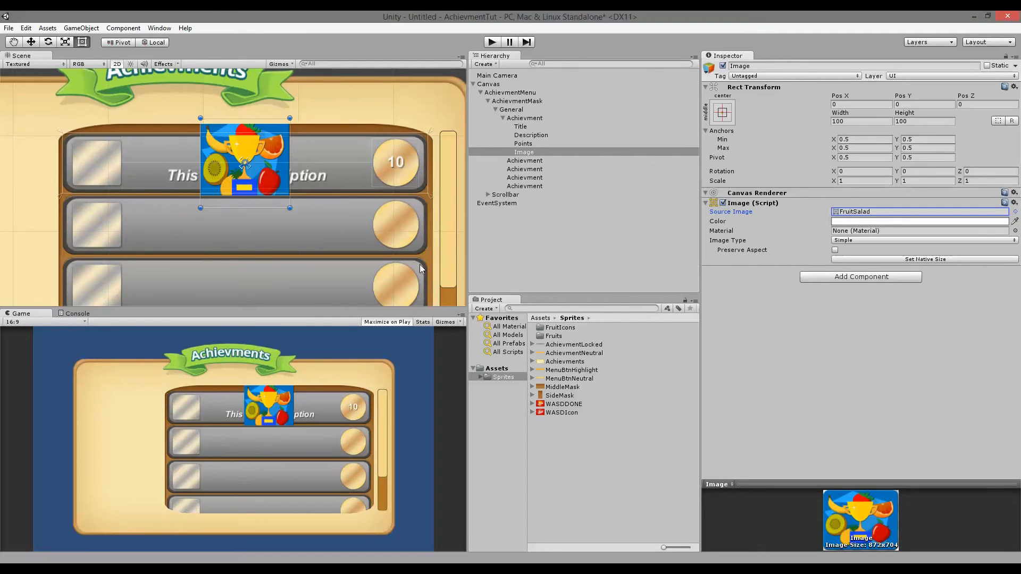
mouse_move(275, 158)
mouse_down()
mouse_move(277, 178)
mouse_move(277, 162)
mouse_up()
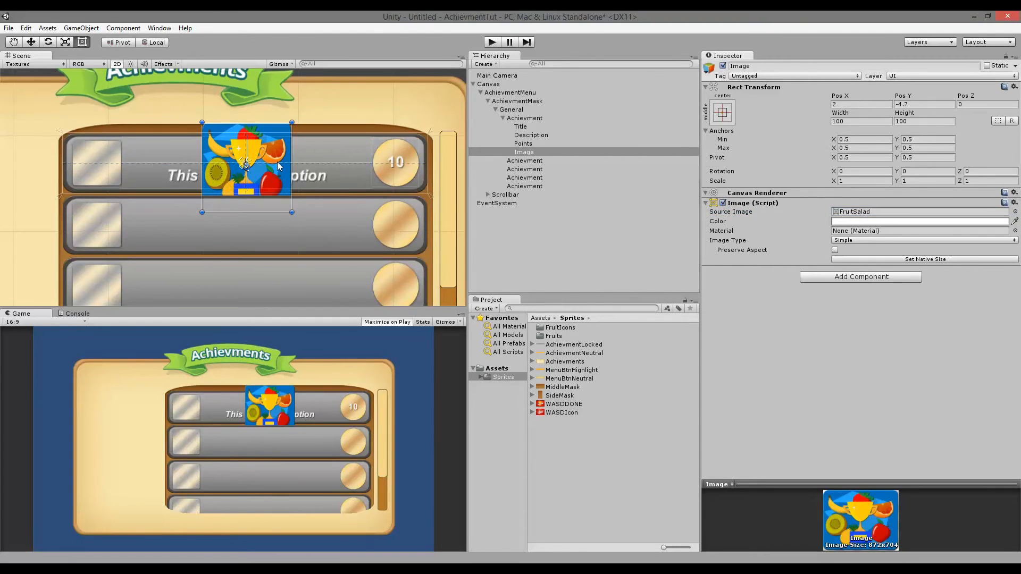
click(912, 261)
scroll(289, 195, down, 5)
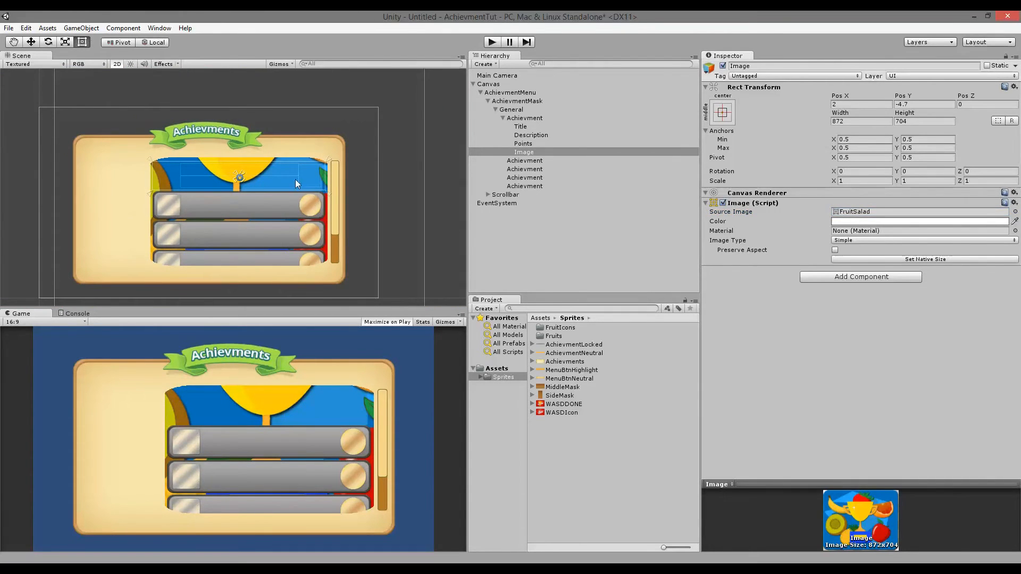
- Scale the fruit salad image down to about 51 by 42 and move it into the achievement entry's square icon frame
drag(310, 179, 272, 274)
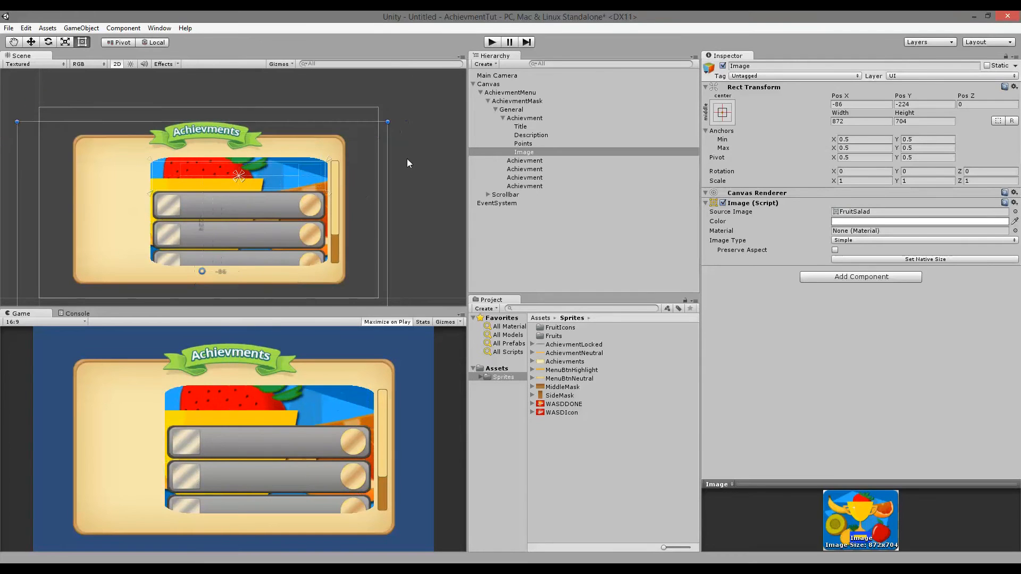
drag(389, 119, 182, 287)
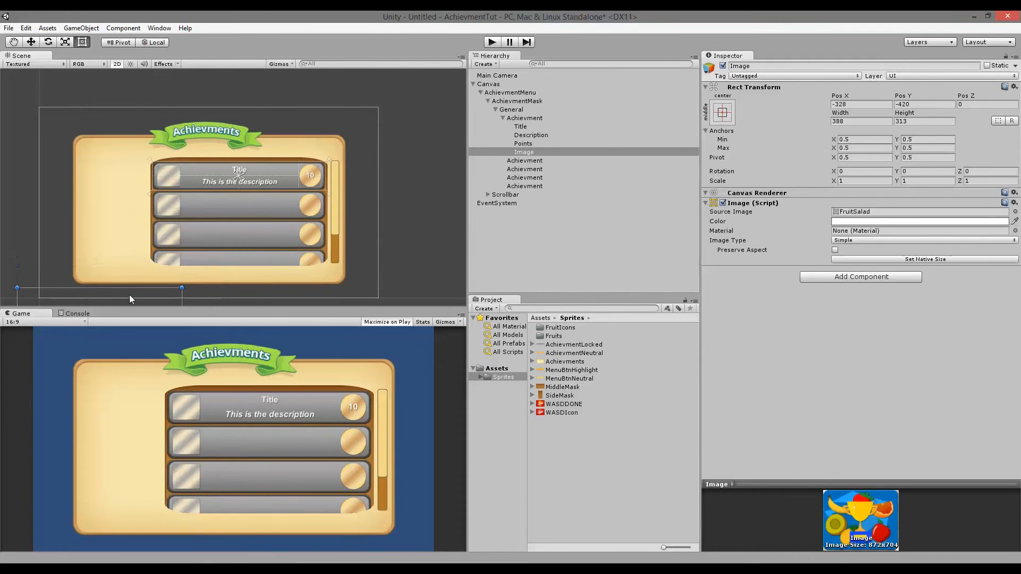
drag(122, 301, 285, 126)
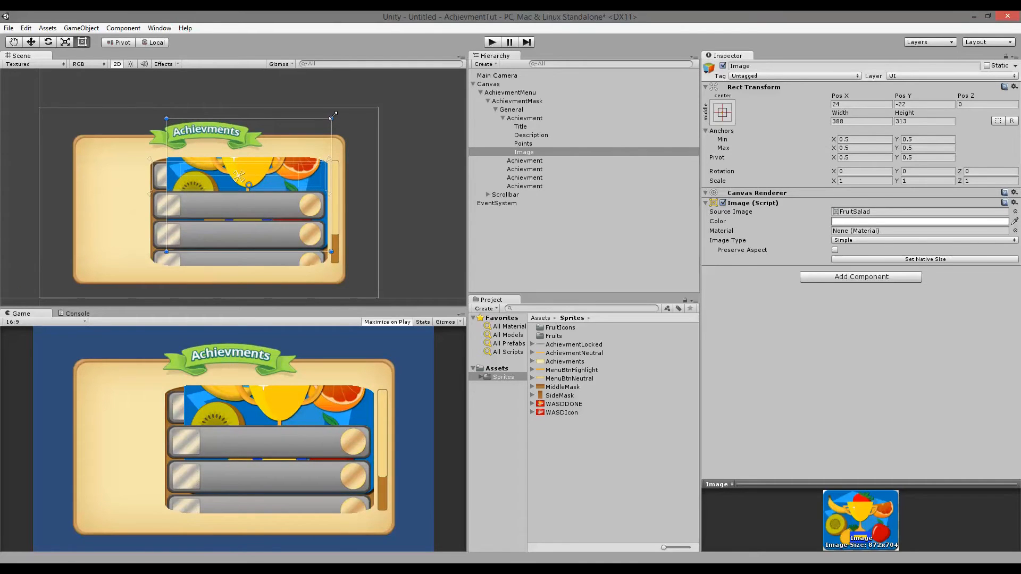
drag(333, 116, 208, 177)
key(f)
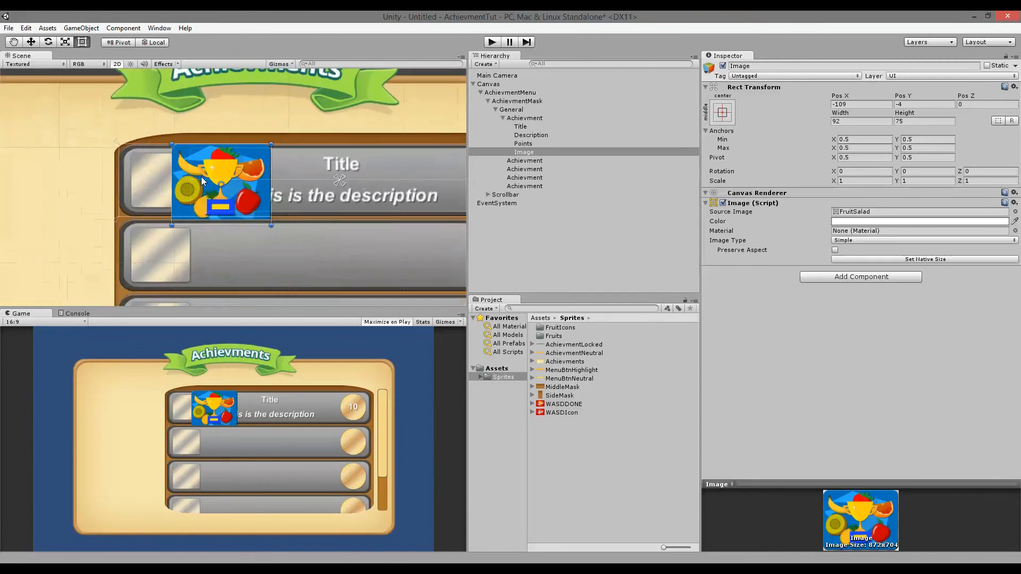
drag(313, 120, 246, 159)
drag(230, 210, 162, 171)
key(f)
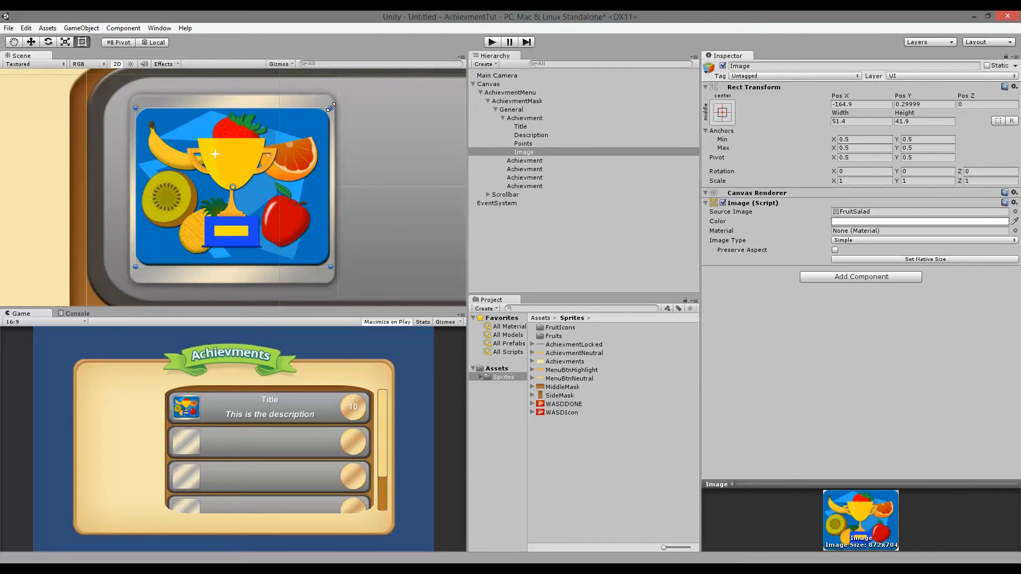
- Fine-tune the icon image's edges inside its frame to about 48.4 wide and 42 high, at about X -165.3, Y -0.1
drag(328, 110, 297, 143)
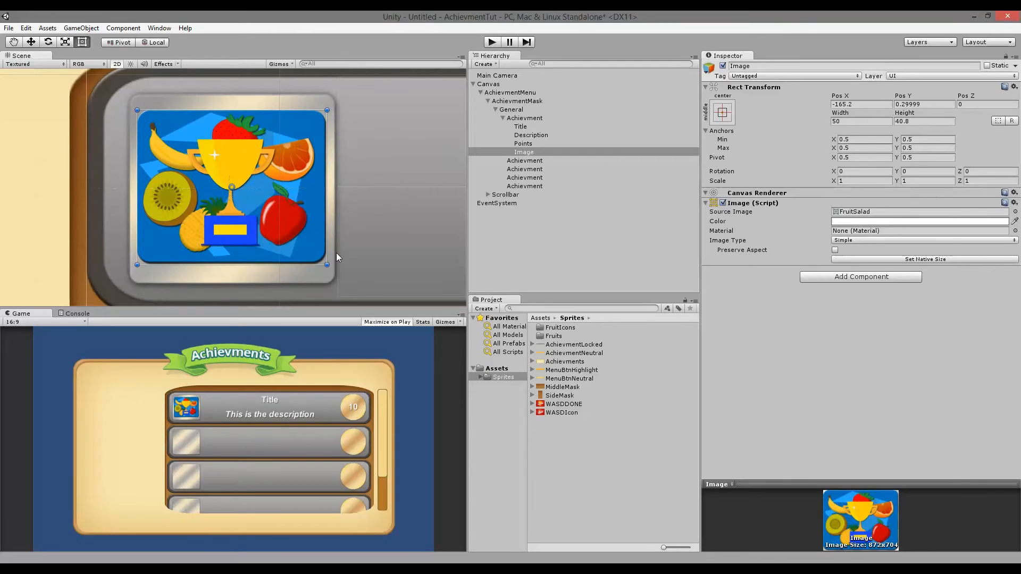
alt+drag(325, 262, 327, 263)
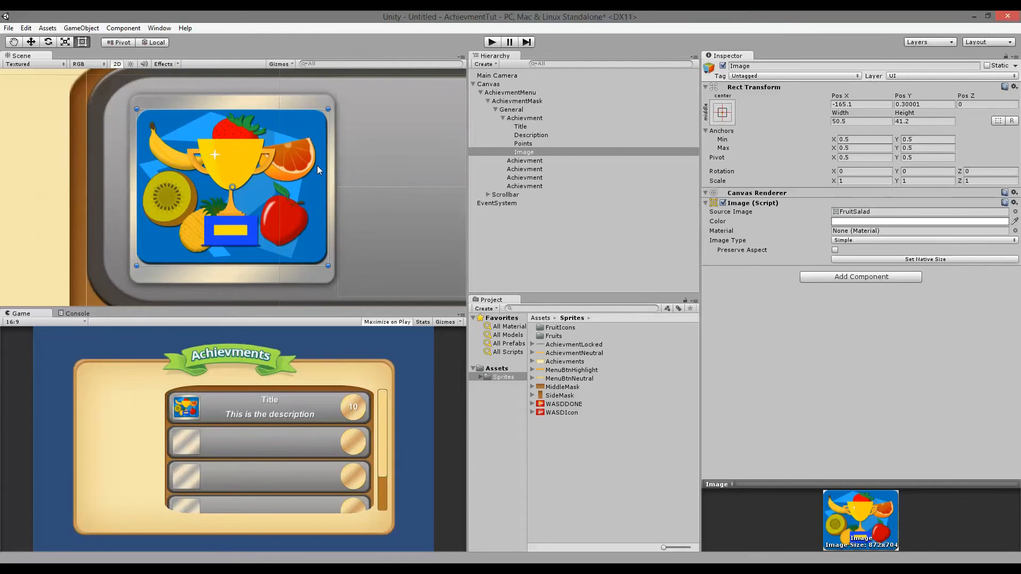
drag(328, 169, 327, 169)
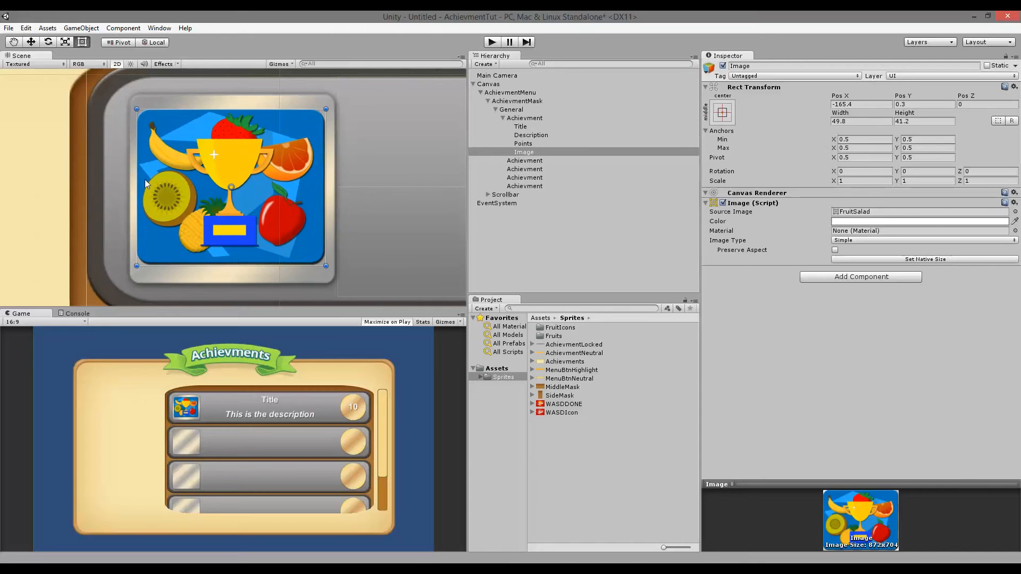
drag(135, 180, 139, 180)
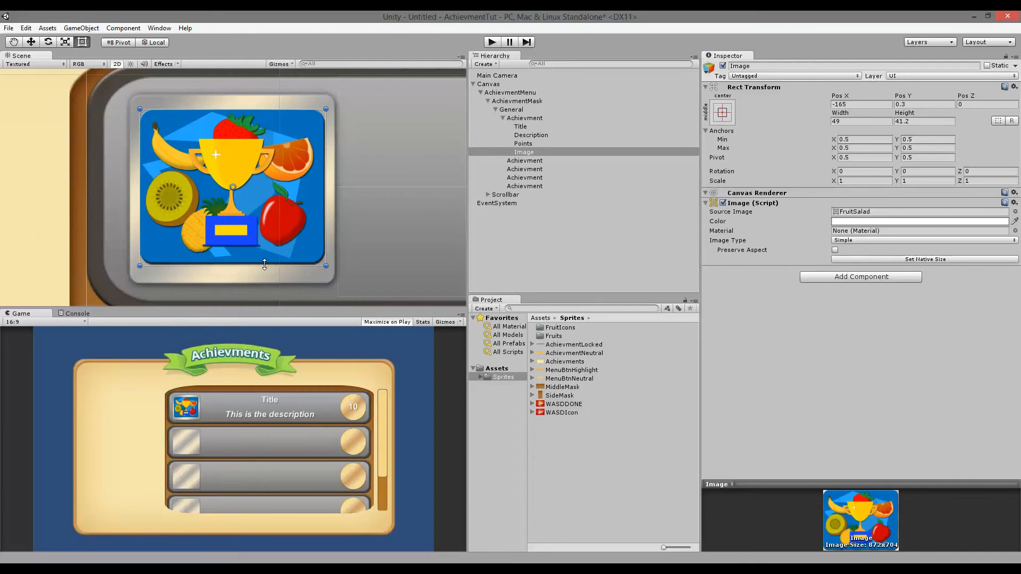
drag(263, 264, 263, 266)
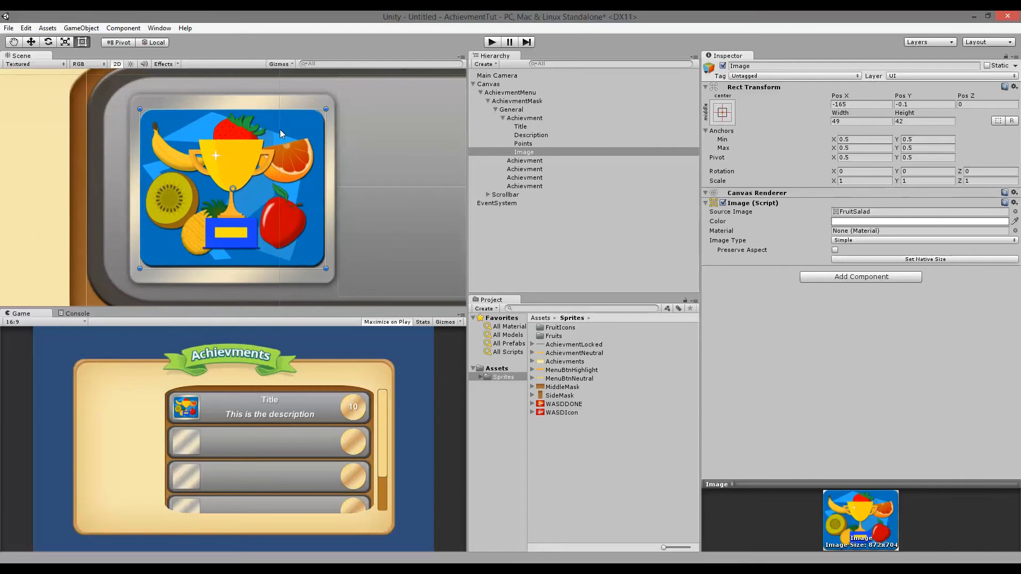
drag(327, 138, 325, 137)
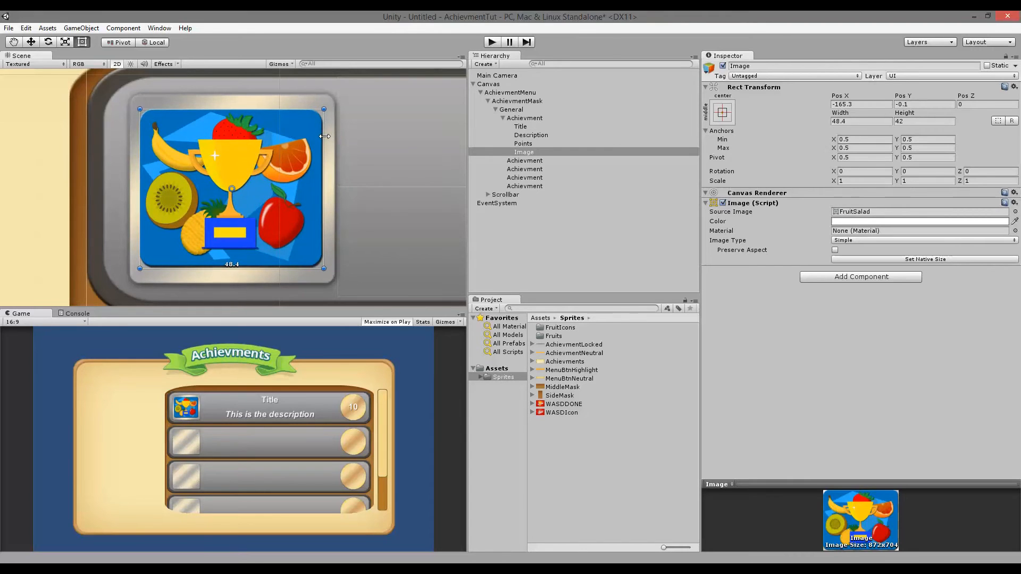
click(384, 200)
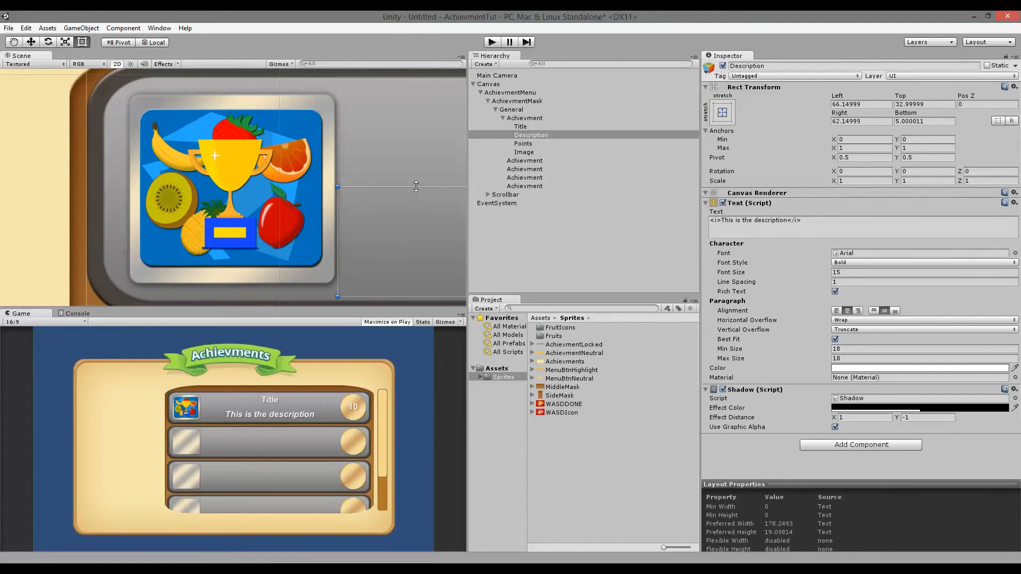
scroll(412, 153, down, 8)
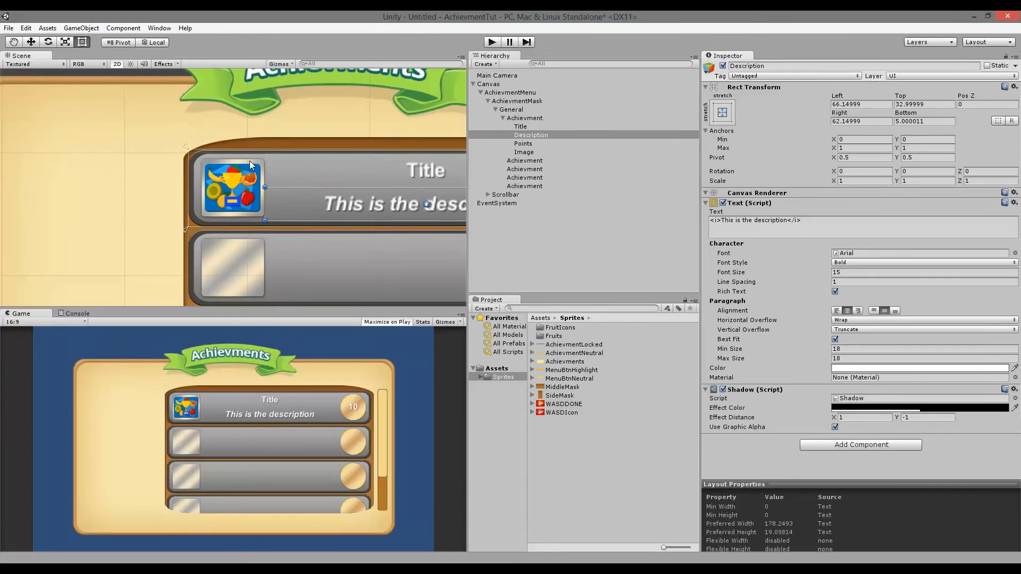
scroll(324, 206, down, 3)
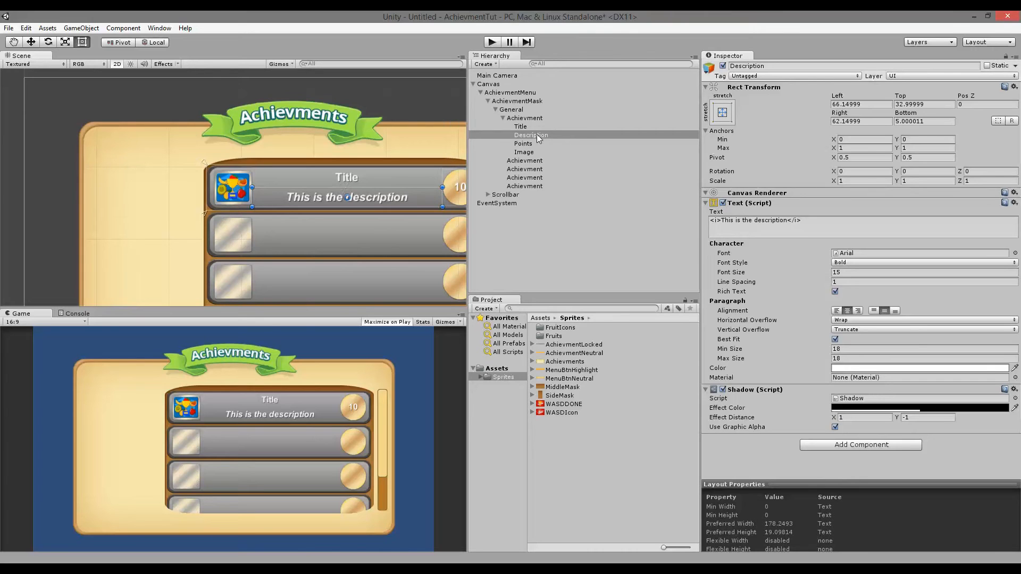
- Create a folder named Prefabs in the project's Assets
click(503, 118)
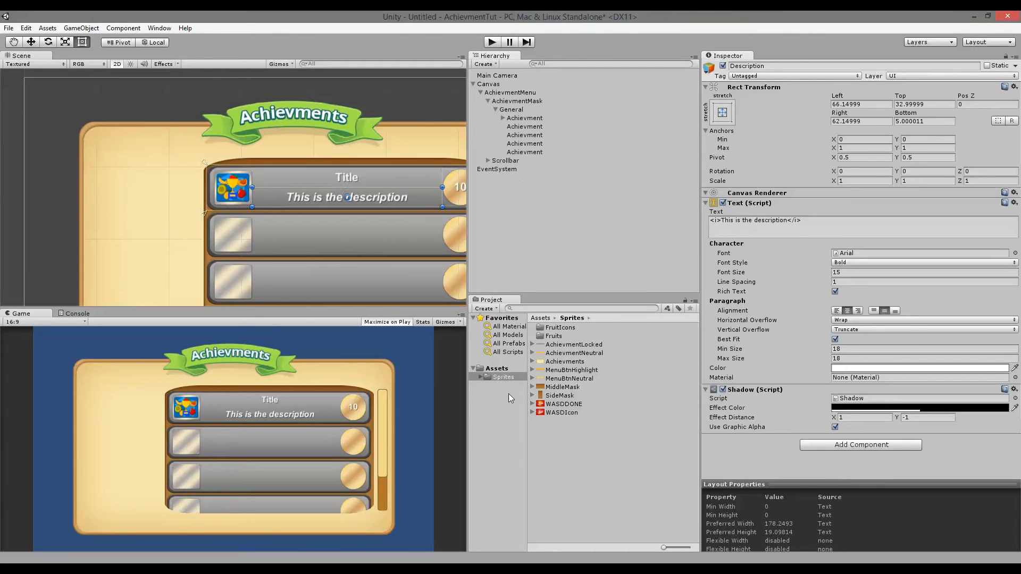
click(496, 368)
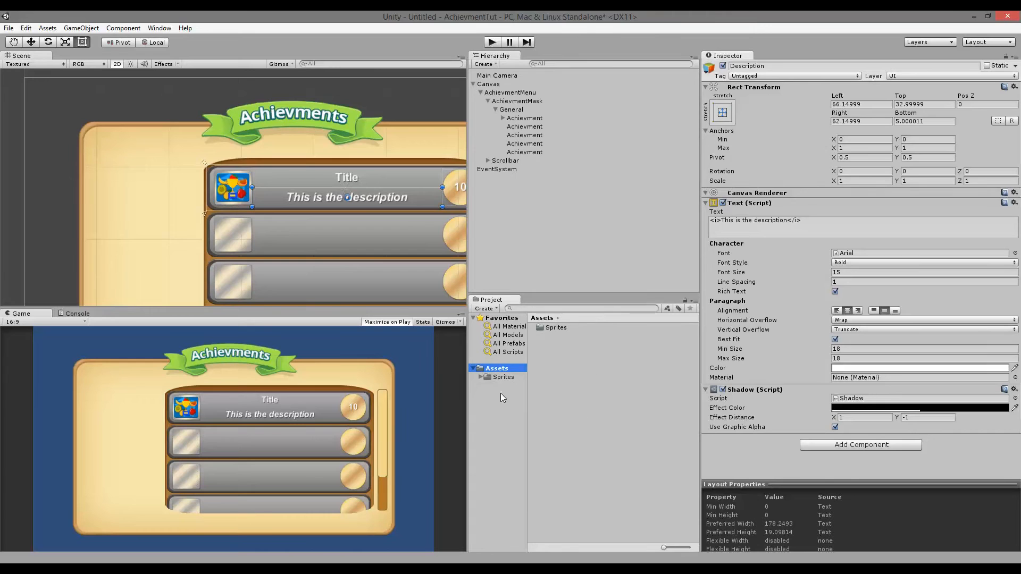
right_click(564, 350)
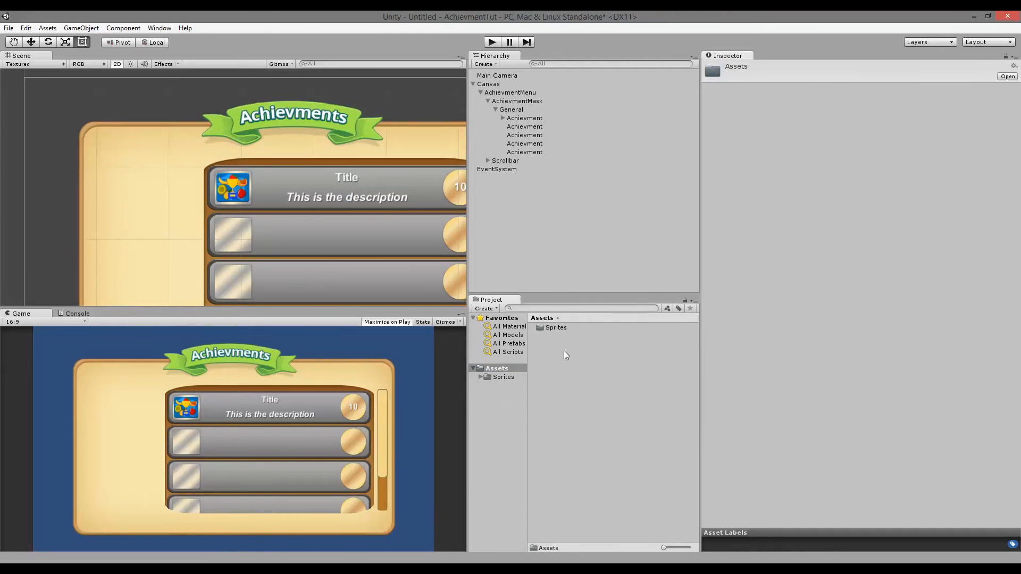
mouse_move(593, 360)
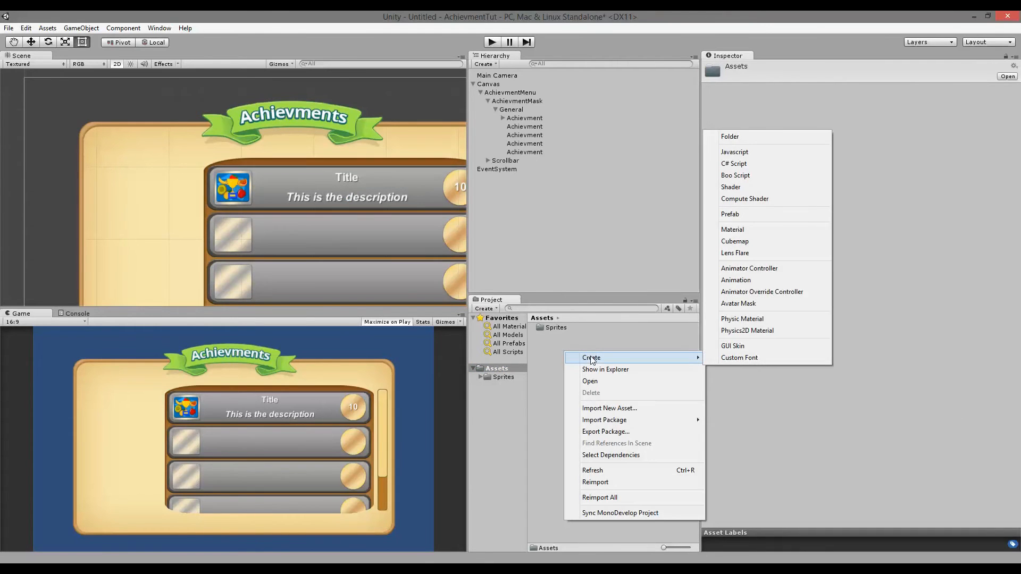
click(759, 137)
text(Prefabs)
key(Return)
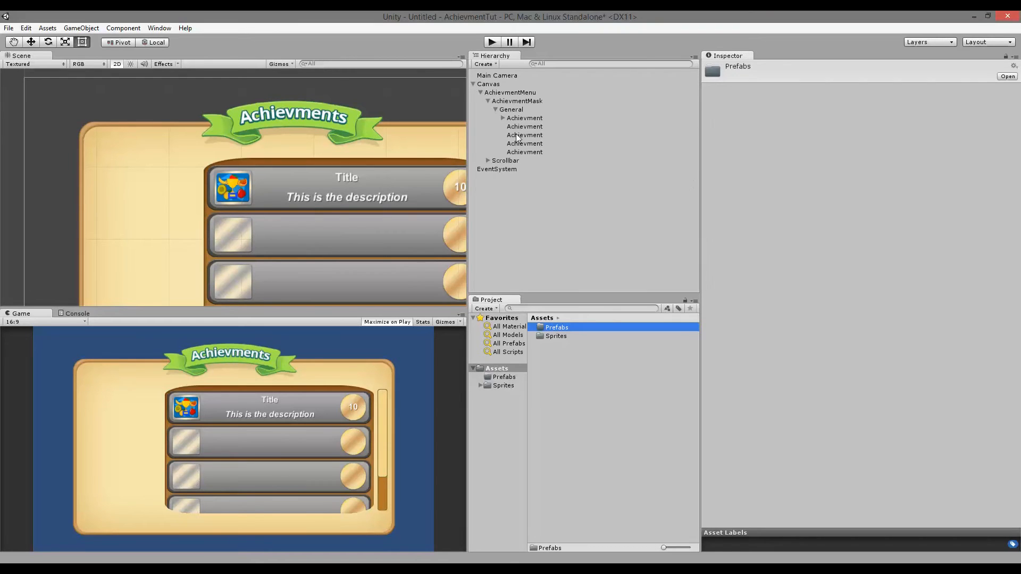
- Save the completed Achievment entry as a prefab in the Prefabs folder and expand the prefab's children
drag(520, 121, 557, 327)
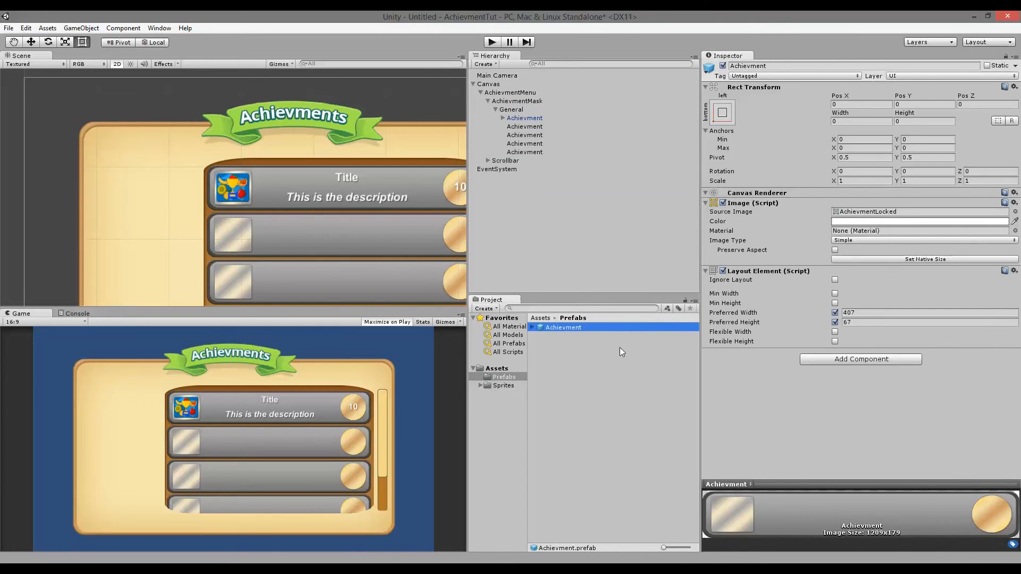
click(531, 327)
scroll(394, 219, down, 4)
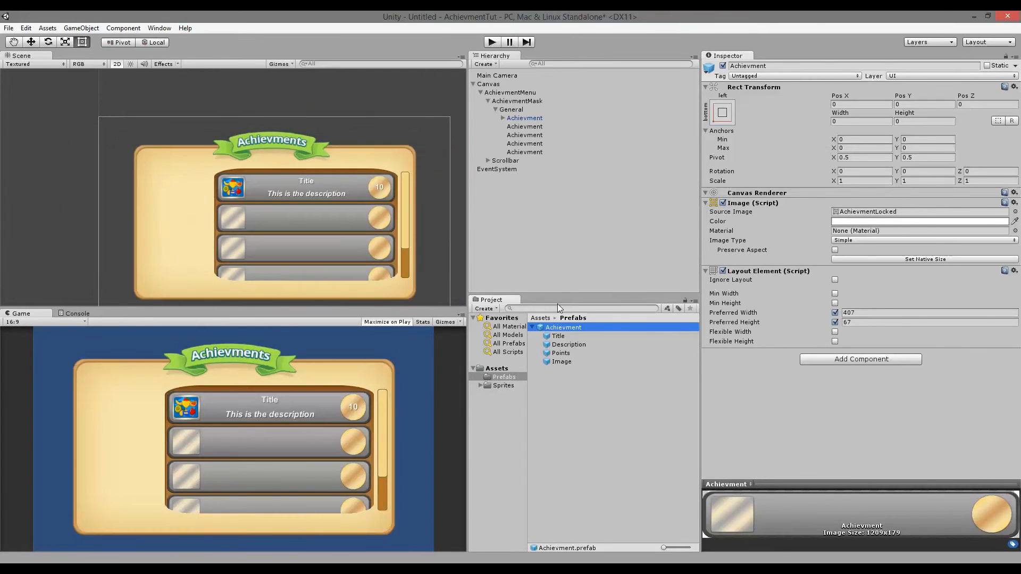
- Try adding an instance of the Achievment prefab under General and undo it
drag(570, 328, 510, 109)
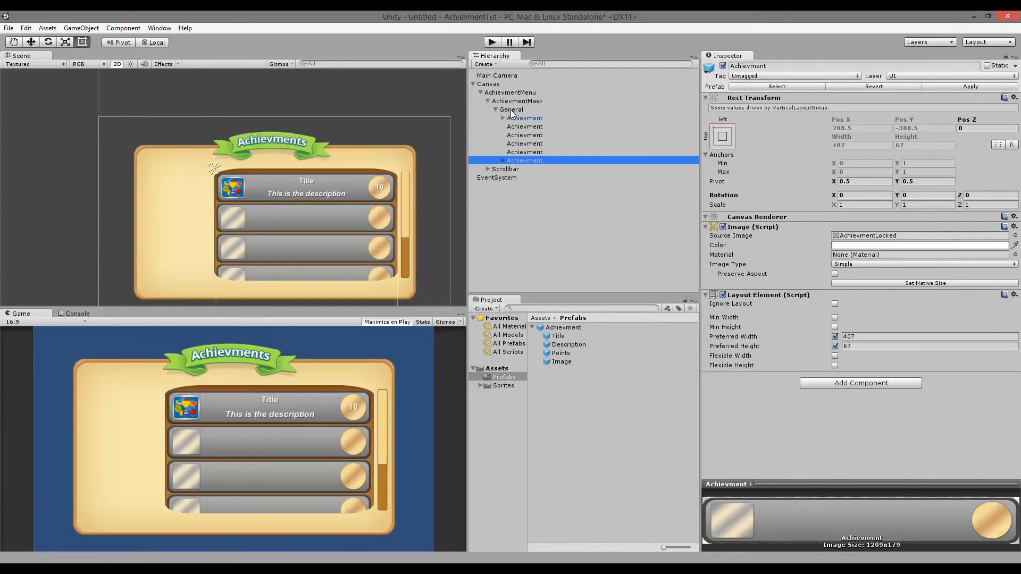
key(ctrl+z)
- Delete the four blank Achievment entries under General, keeping only the prefab-linked one
click(526, 152)
shift+click(524, 127)
key(Delete)
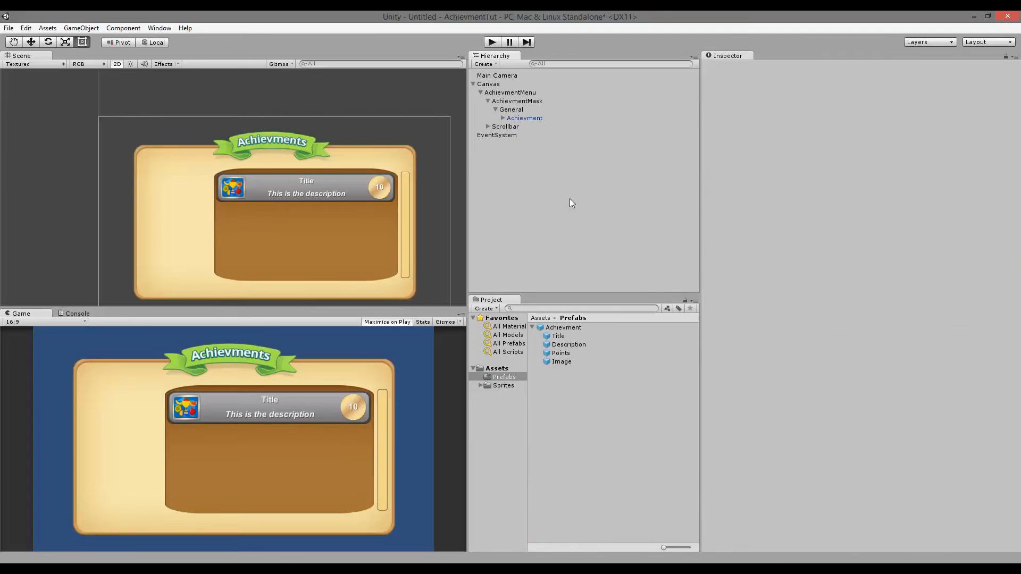
- Test the Achievment prefab by placing a second instance under General, inspect it in the scene, and delete that instance
click(533, 327)
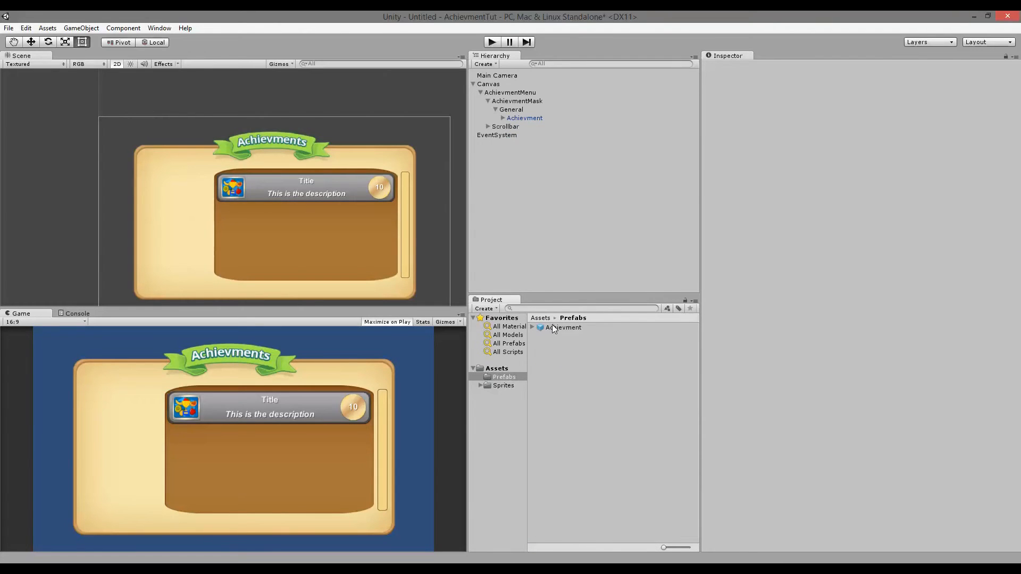
drag(565, 327, 515, 113)
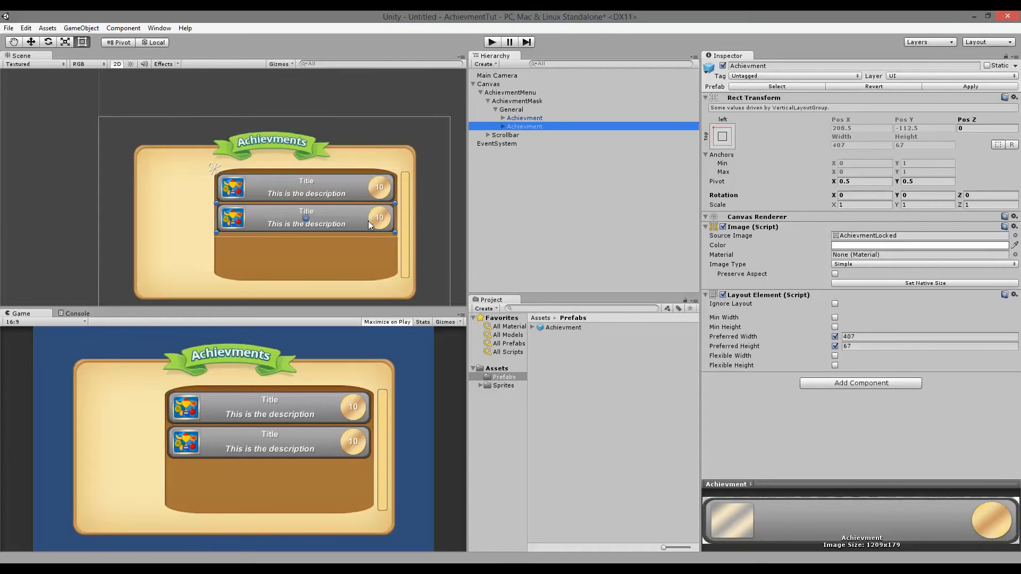
scroll(387, 213, up, 5)
scroll(420, 260, down, 3)
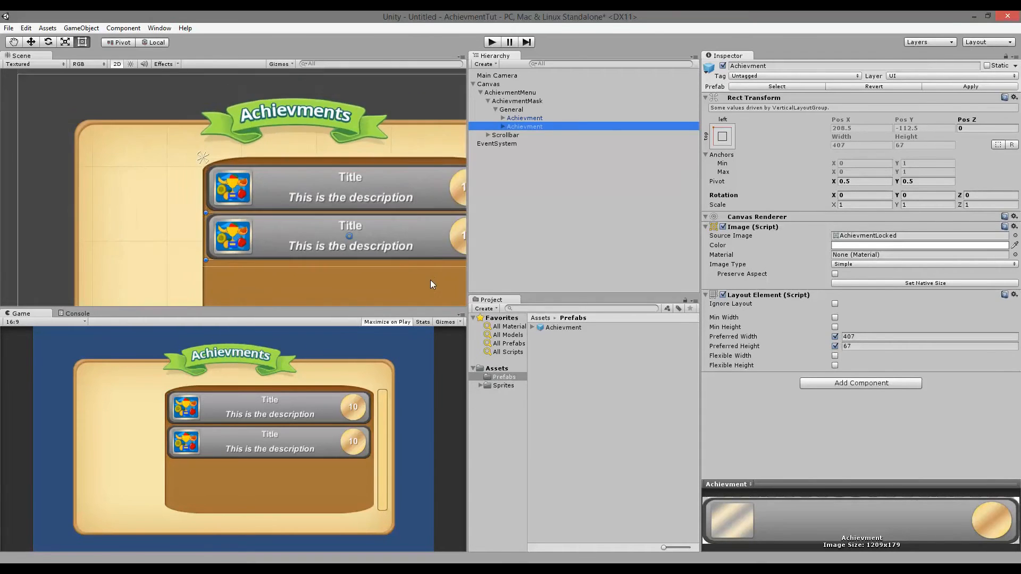
scroll(425, 243, down, 3)
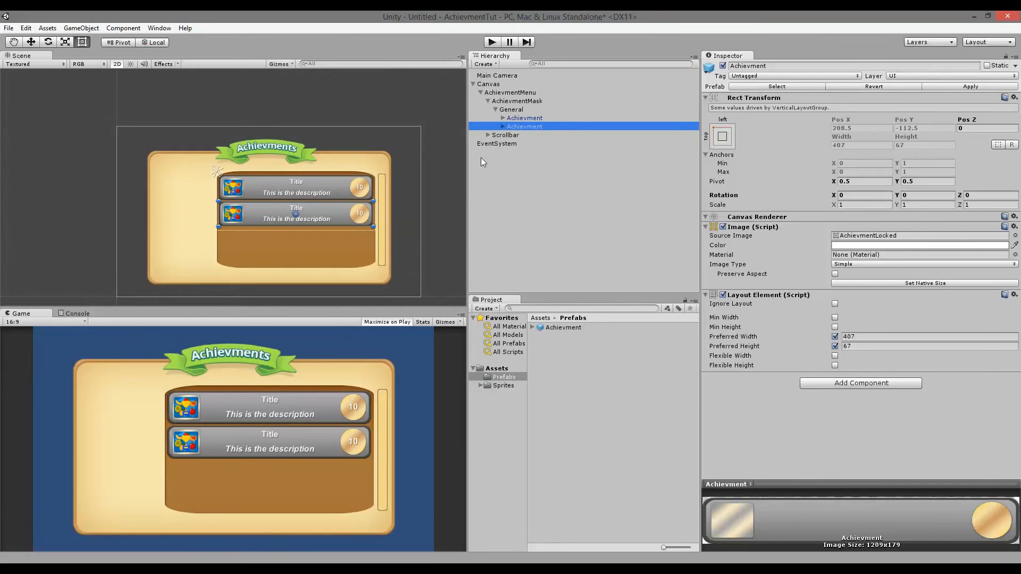
click(519, 118)
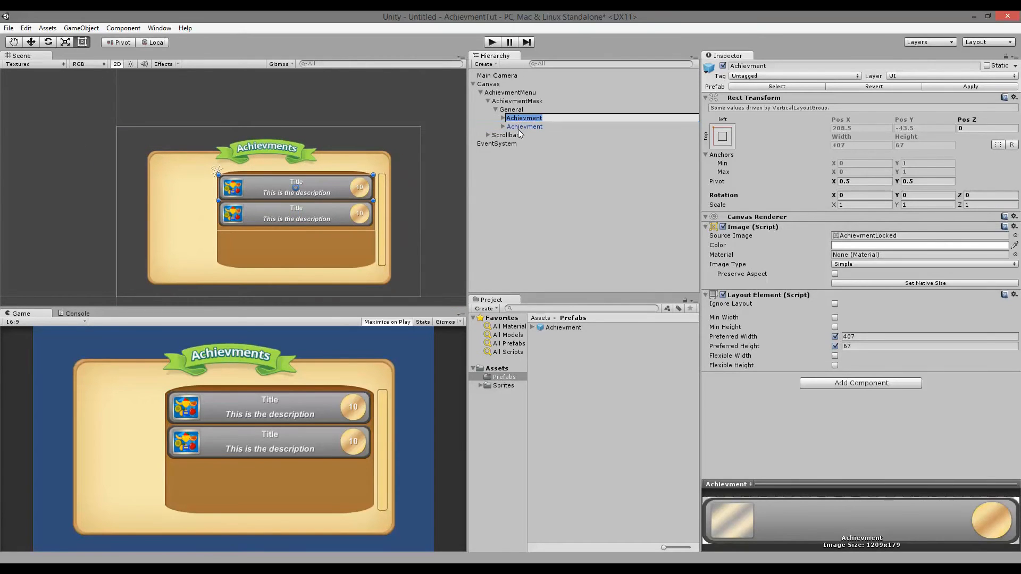
click(524, 127)
key(Delete)
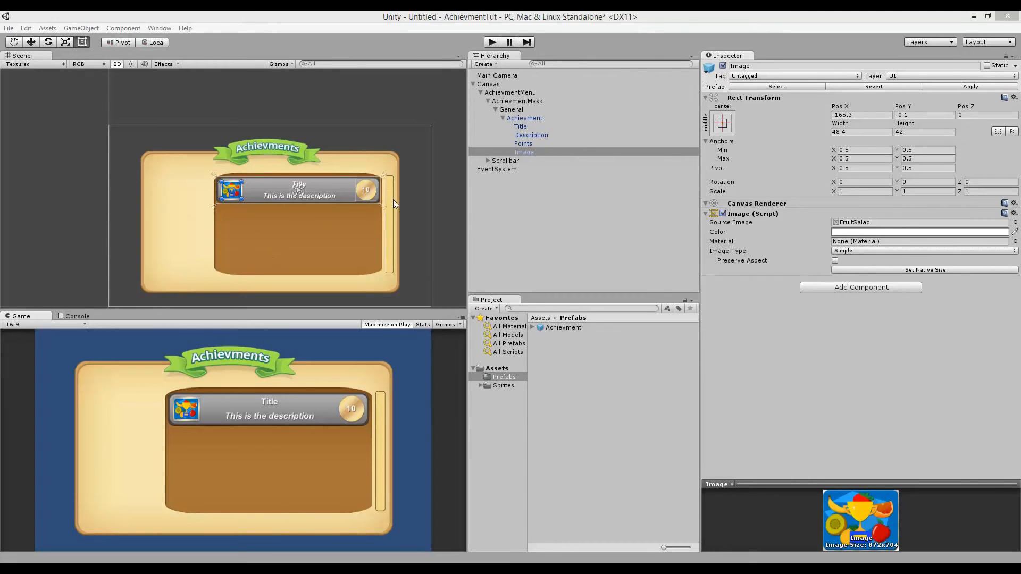
- Collapse AchievmentMask in the hierarchy and add a UI Image as a child of AchievmentMenu
click(502, 101)
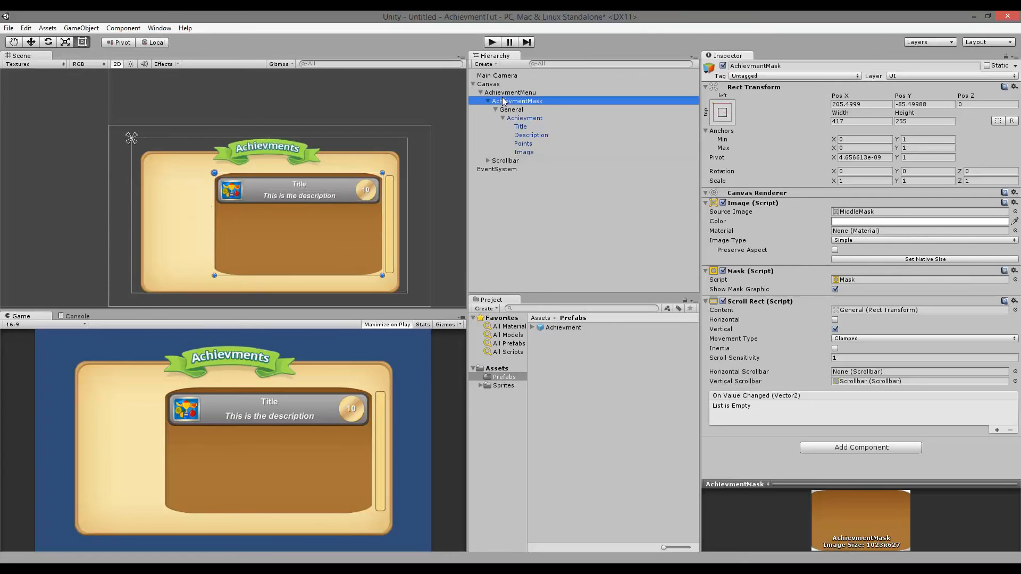
click(489, 101)
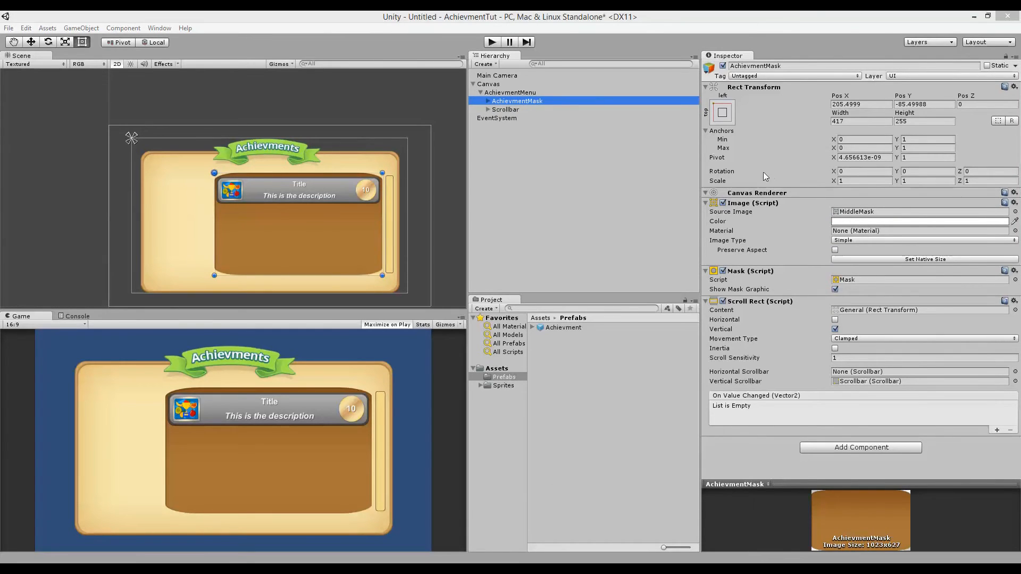
right_click(509, 92)
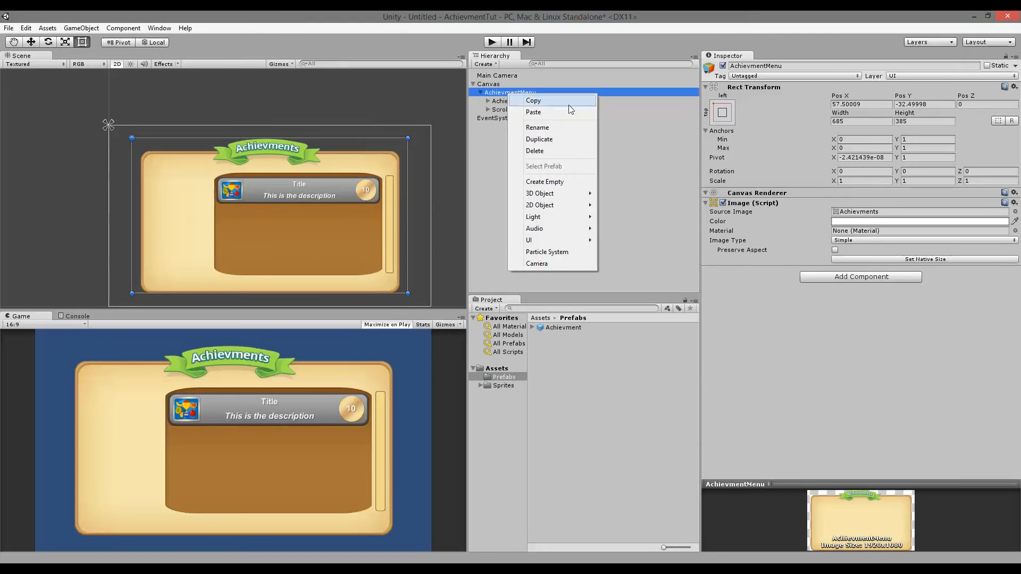
mouse_move(574, 240)
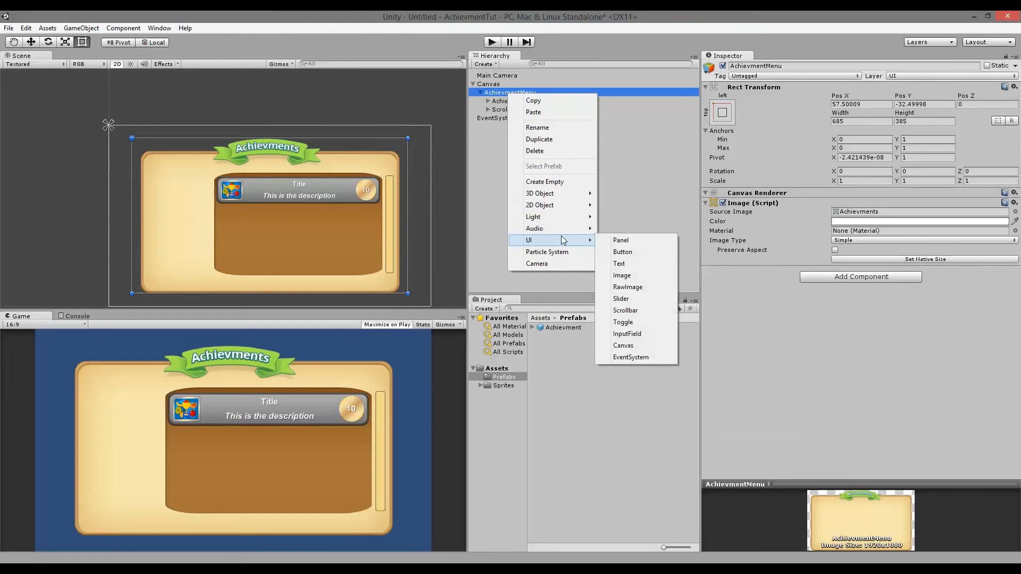
click(634, 275)
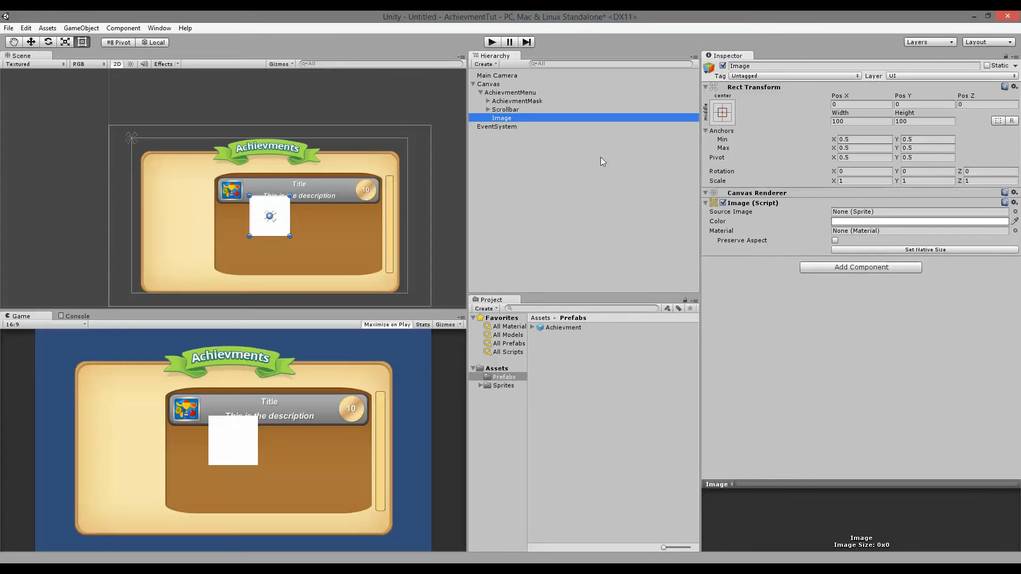
- Set the new image's source sprite to SideMask
click(1015, 212)
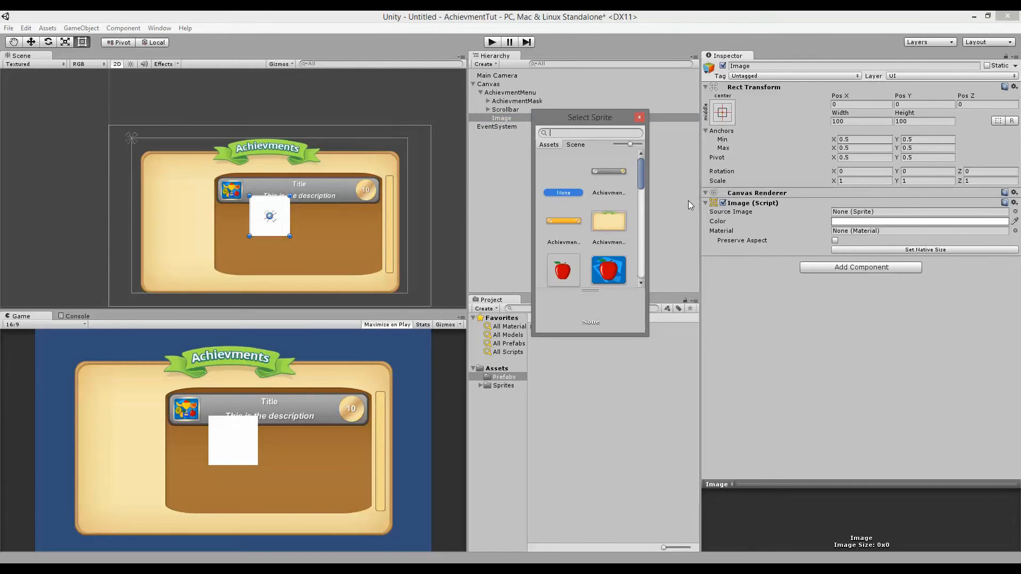
drag(640, 173, 642, 239)
click(564, 216)
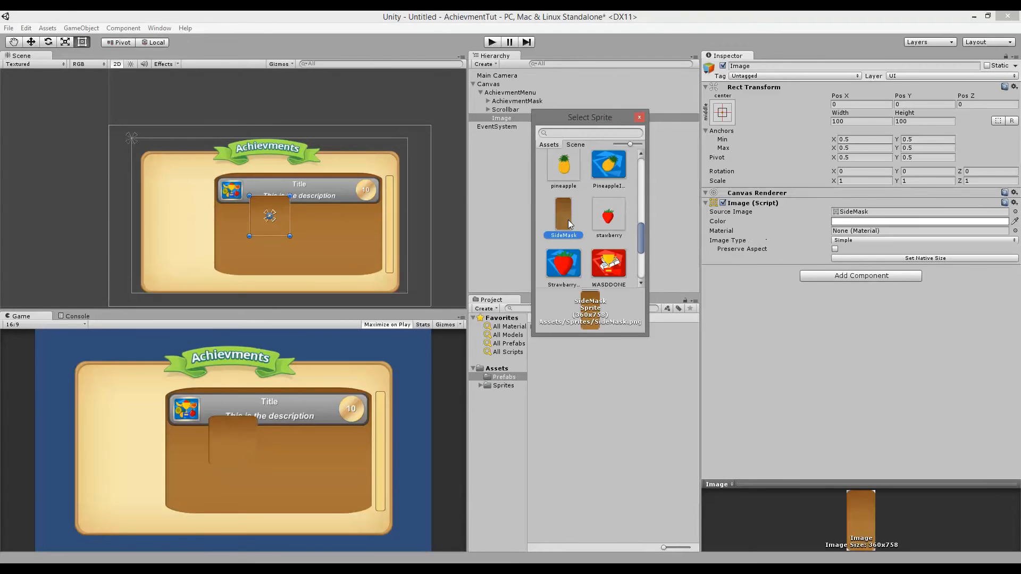
double_click(568, 219)
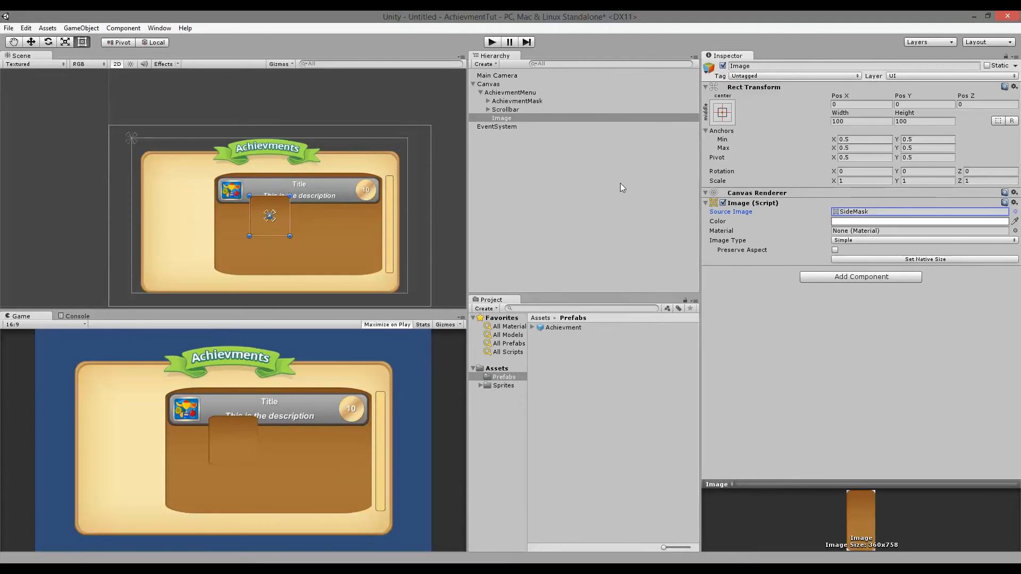
- Rename the new image under AchievmentMenu as SideMask
click(503, 110)
click(503, 119)
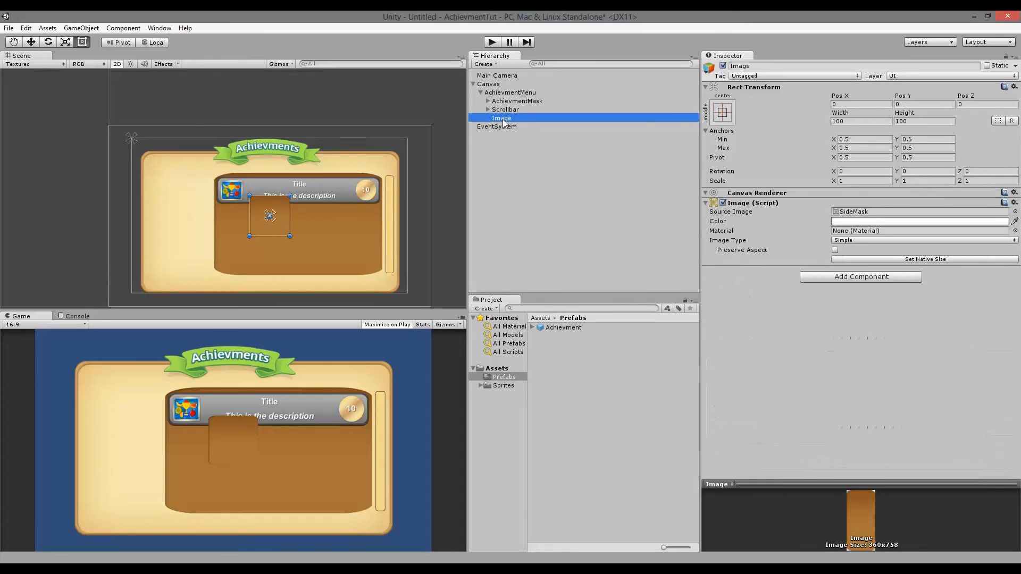
click(503, 119)
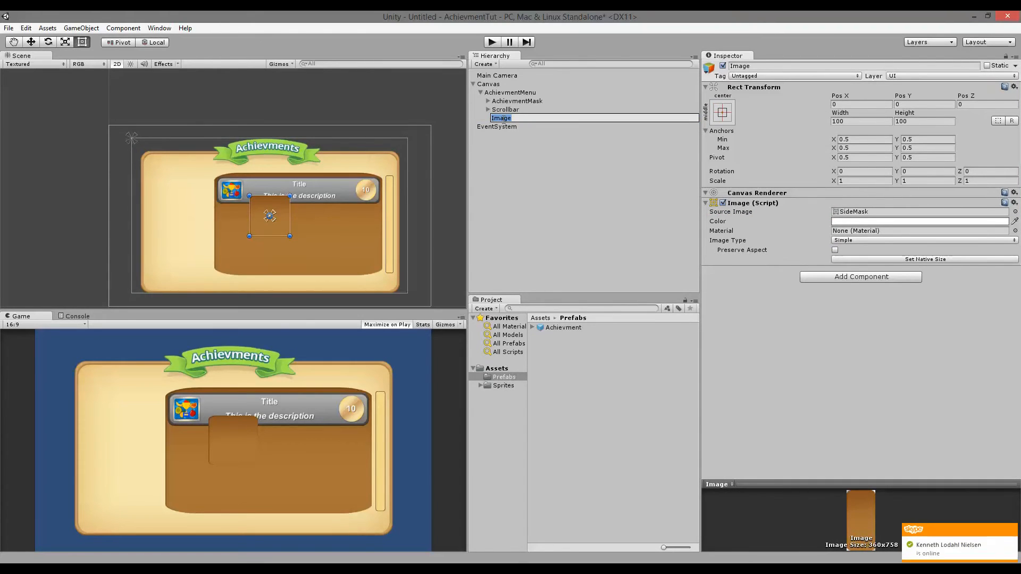
text(SideMask)
key(Return)
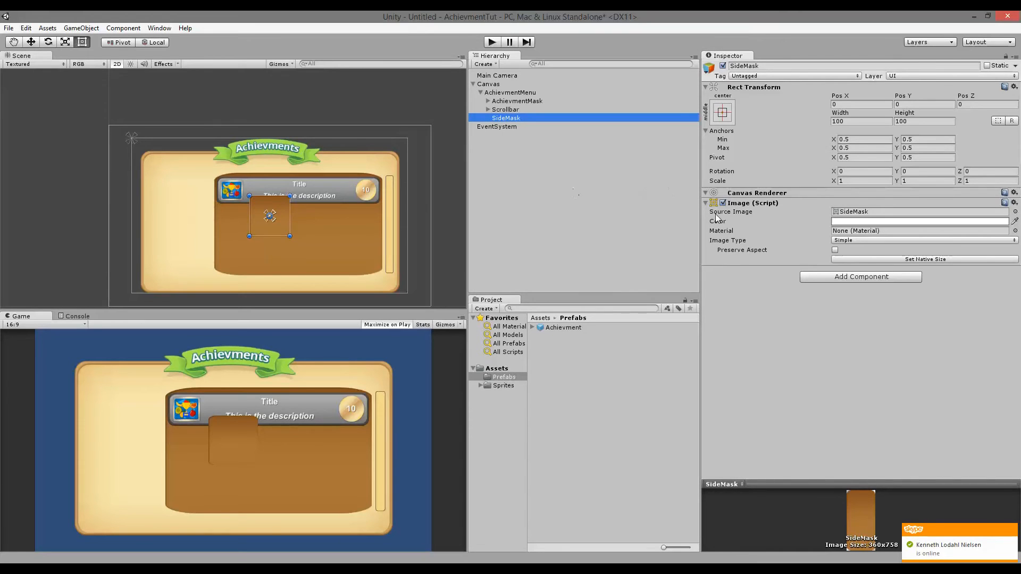
- Set SideMask to native size, then shrink it to about 117 by 246 and place it in the blank area left of the achievement list
click(908, 259)
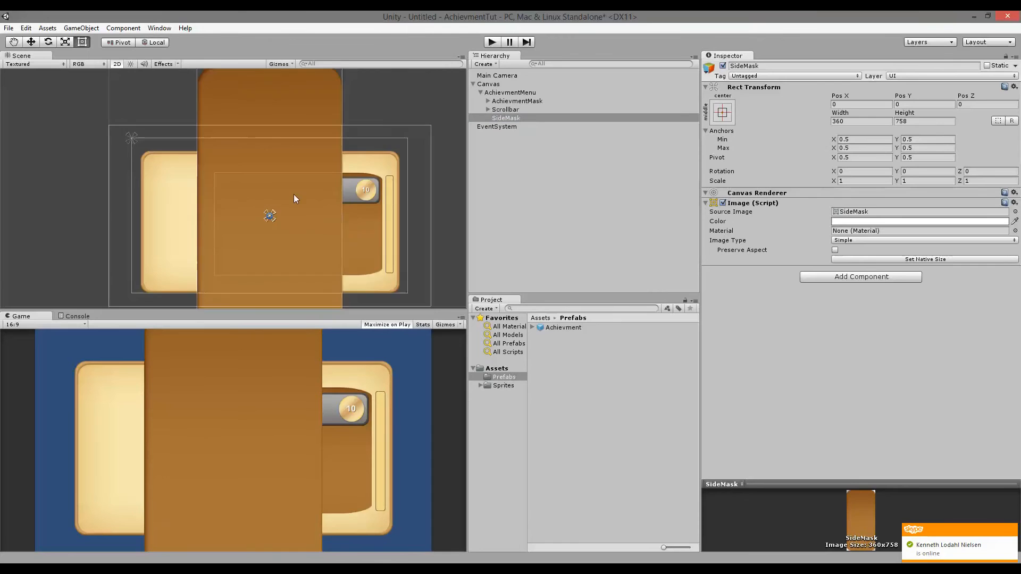
scroll(298, 199, down, 4)
drag(296, 291, 217, 238)
drag(205, 193, 204, 190)
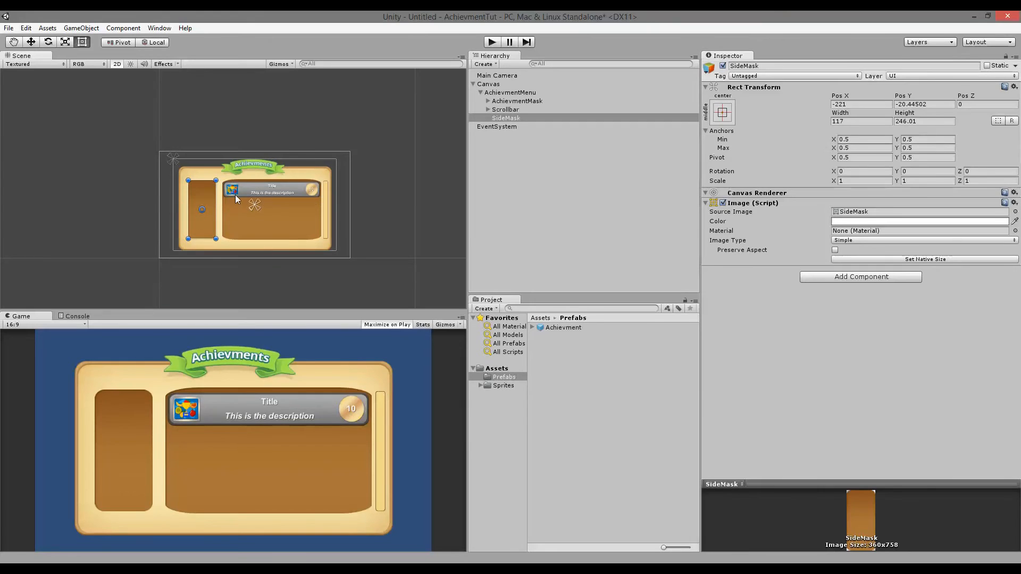
- Move SideMask's pivot to its upper-left corner and anchor it to the top left of AchievmentMenu
scroll(235, 195, up, 6)
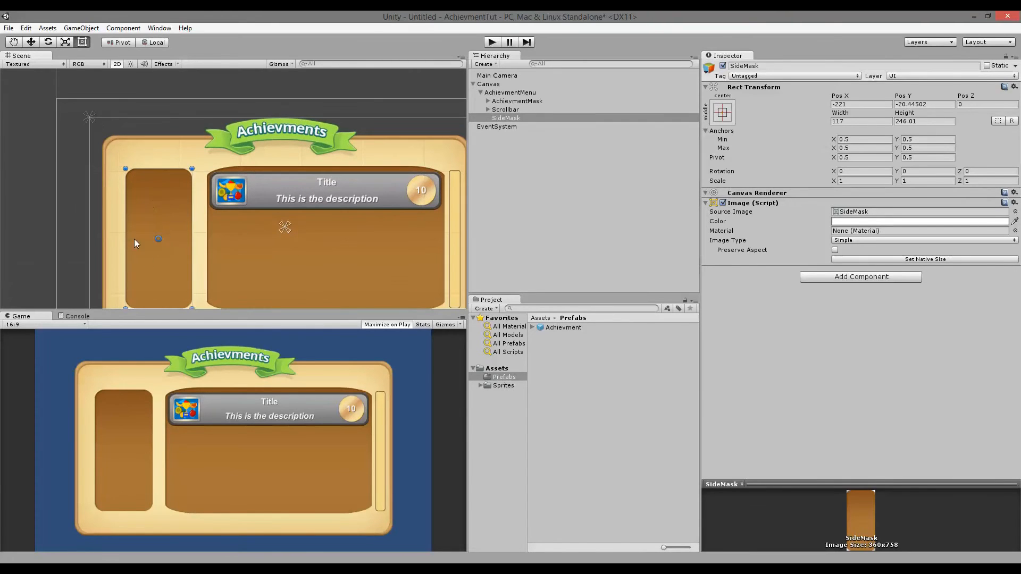
drag(162, 240, 126, 169)
scroll(210, 219, down, 1)
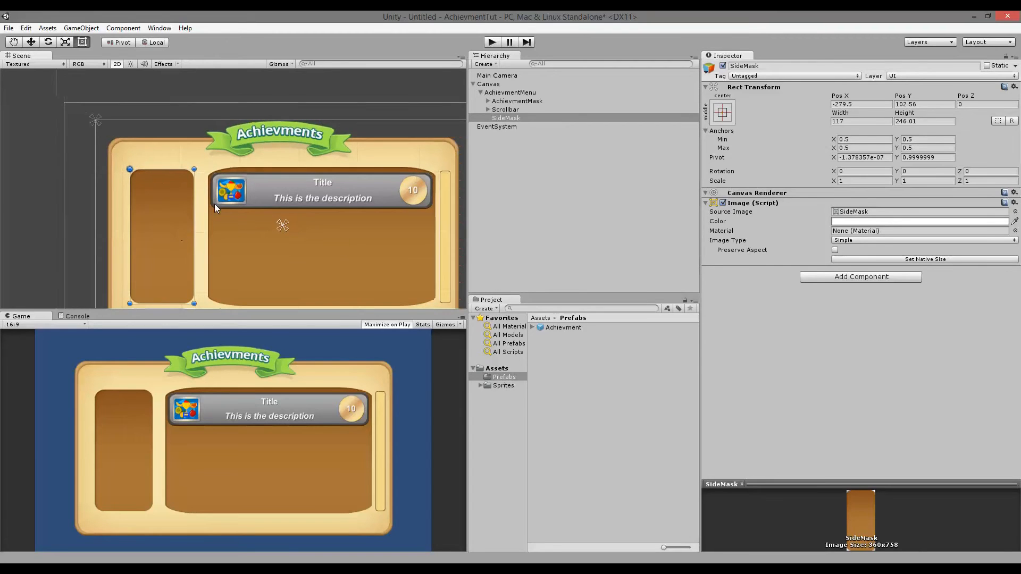
scroll(234, 213, down, 1)
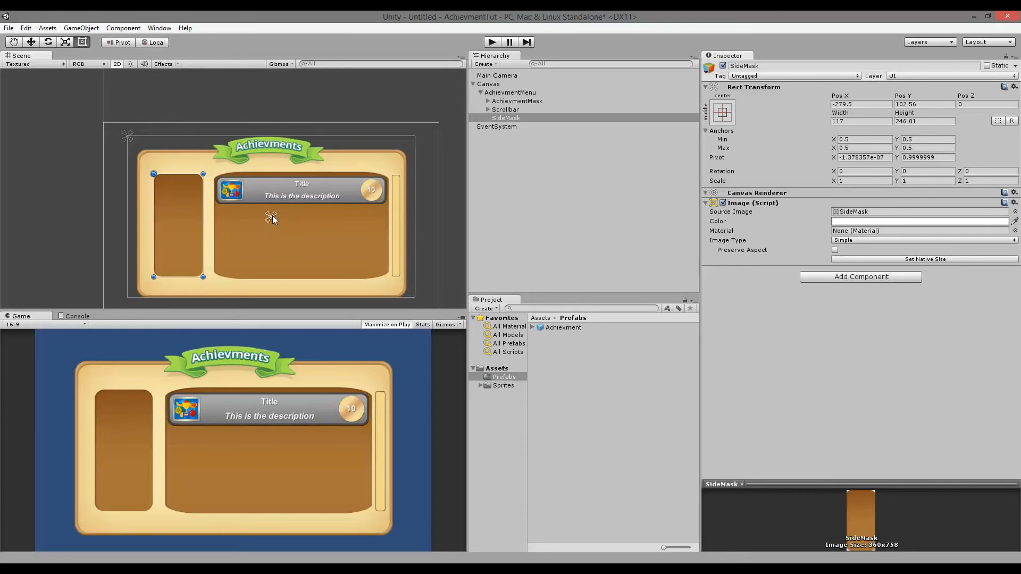
click(732, 113)
click(759, 196)
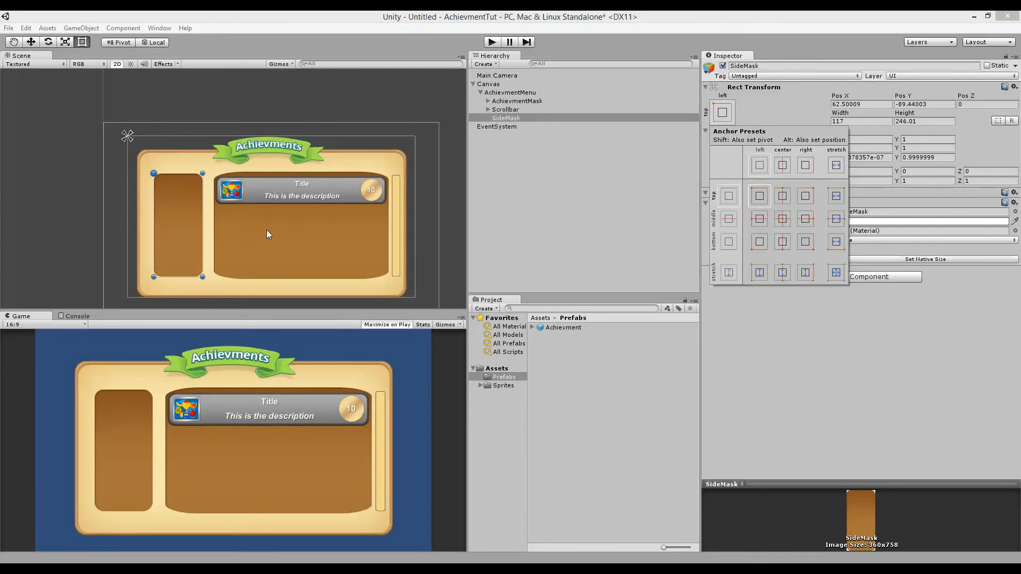
- Rename the SideMask object as CategoryMask
click(509, 117)
click(513, 110)
click(511, 119)
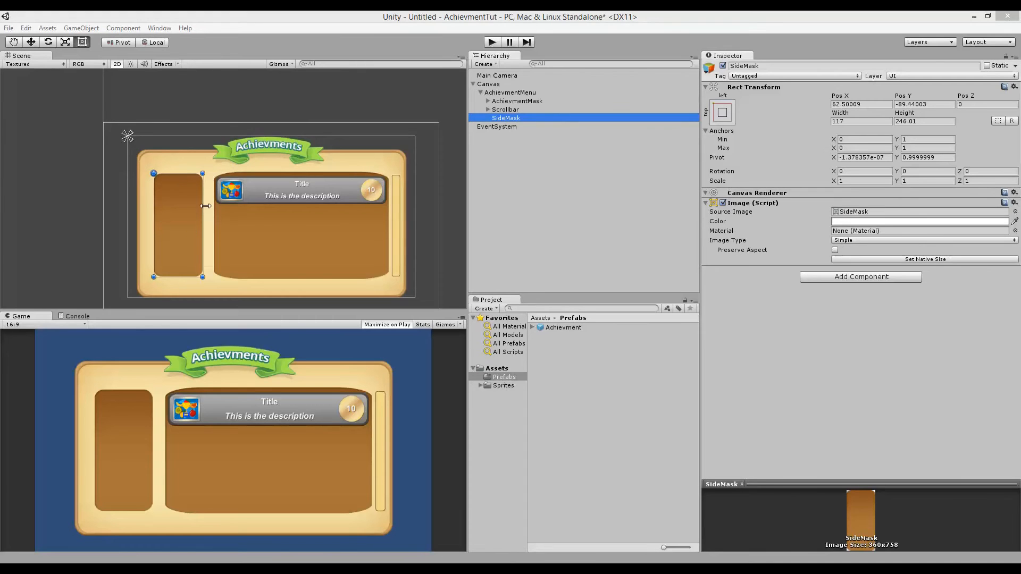
click(529, 115)
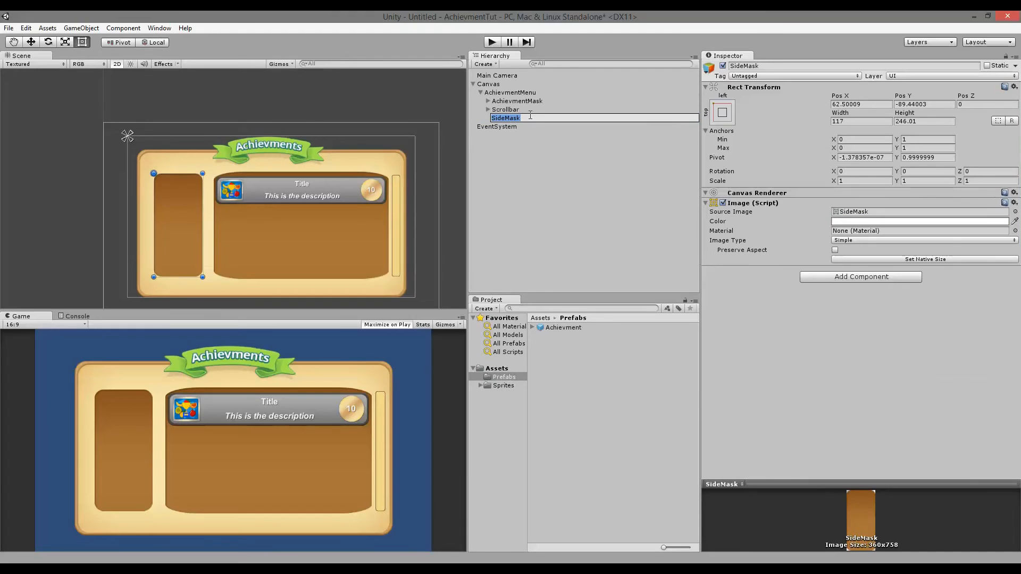
text(CategoryMask)
key(Return)
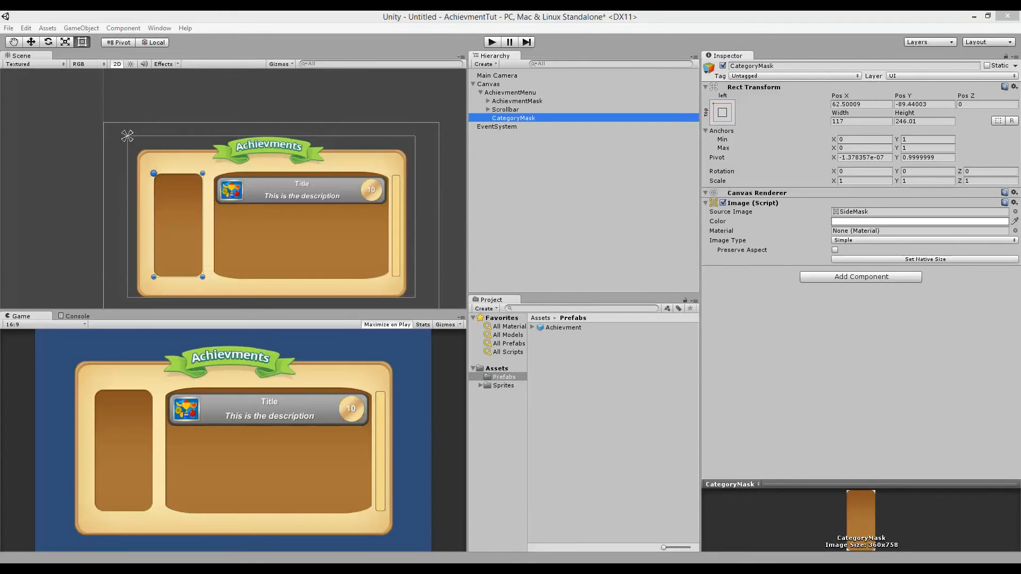
- Examine the layout settings of General under AchievmentMask, then collapse its children
click(488, 102)
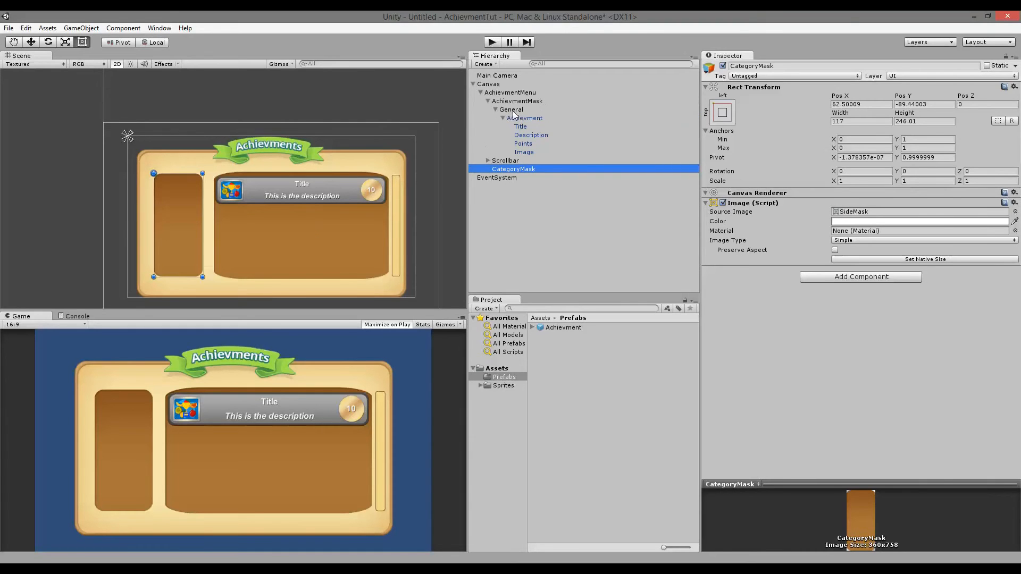
click(511, 109)
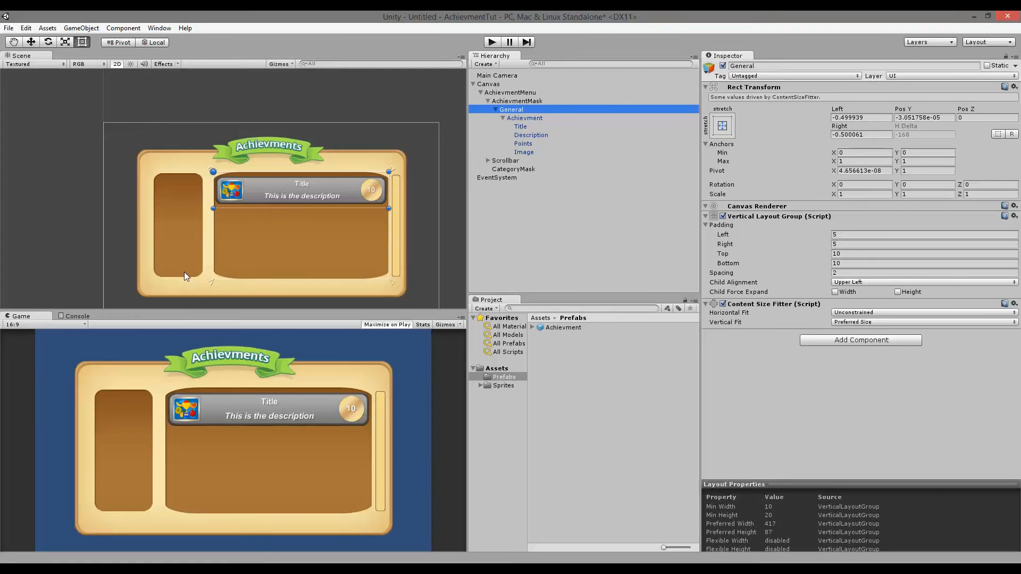
click(495, 109)
click(497, 120)
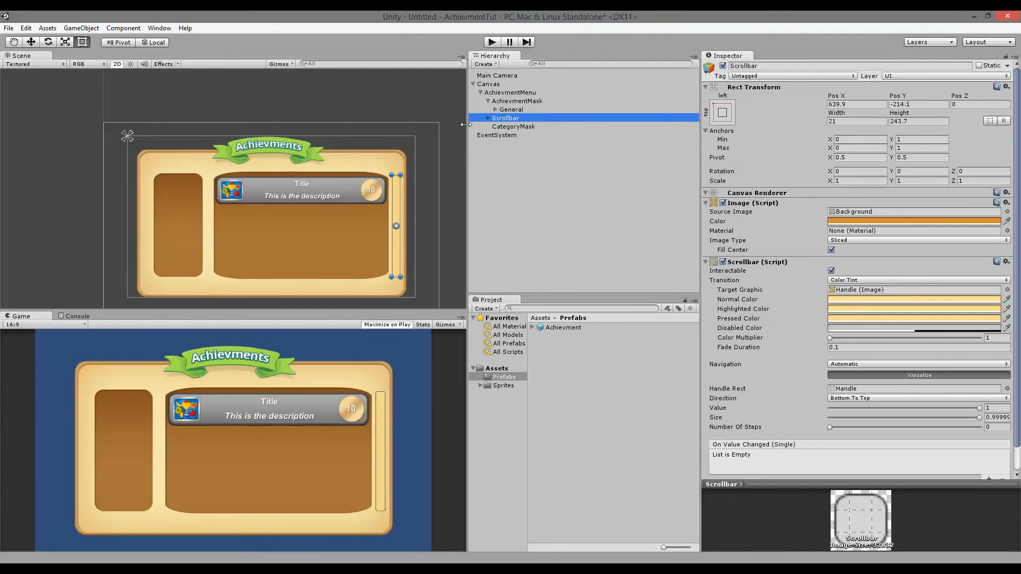
- Add a UI Image as a child of CategoryMask and rename it CategoryArea
click(501, 126)
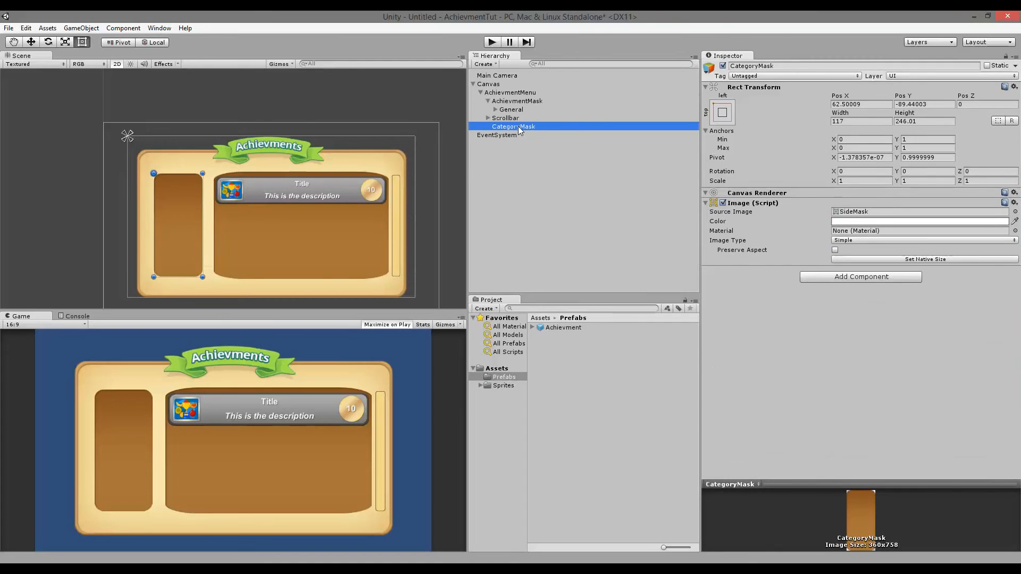
right_click(519, 126)
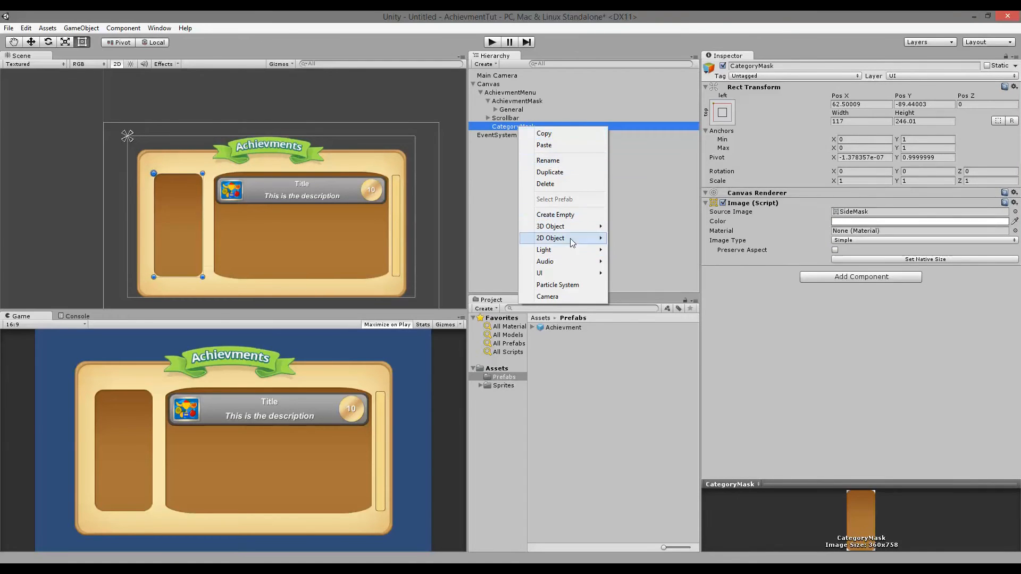
mouse_move(567, 271)
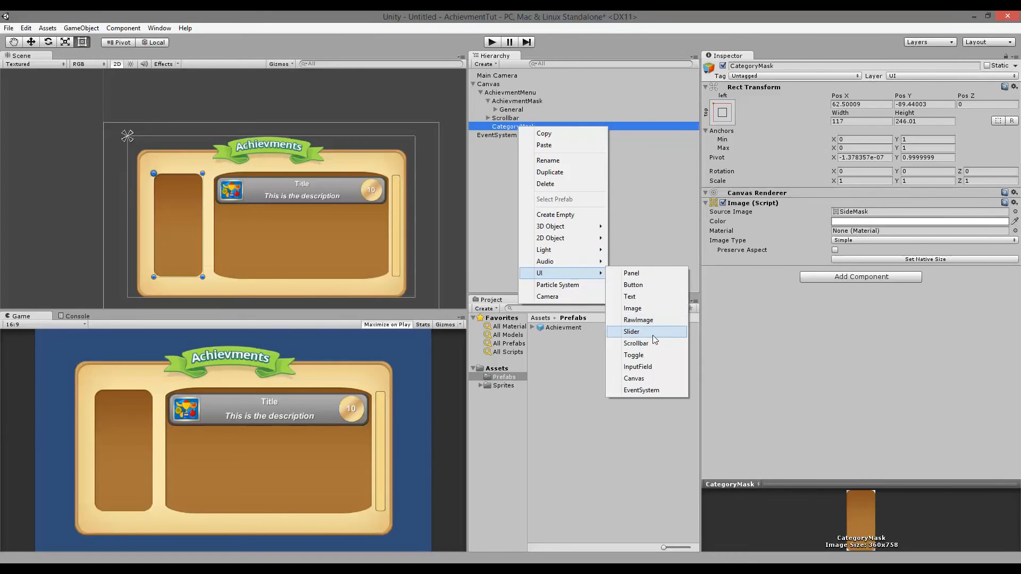
click(632, 308)
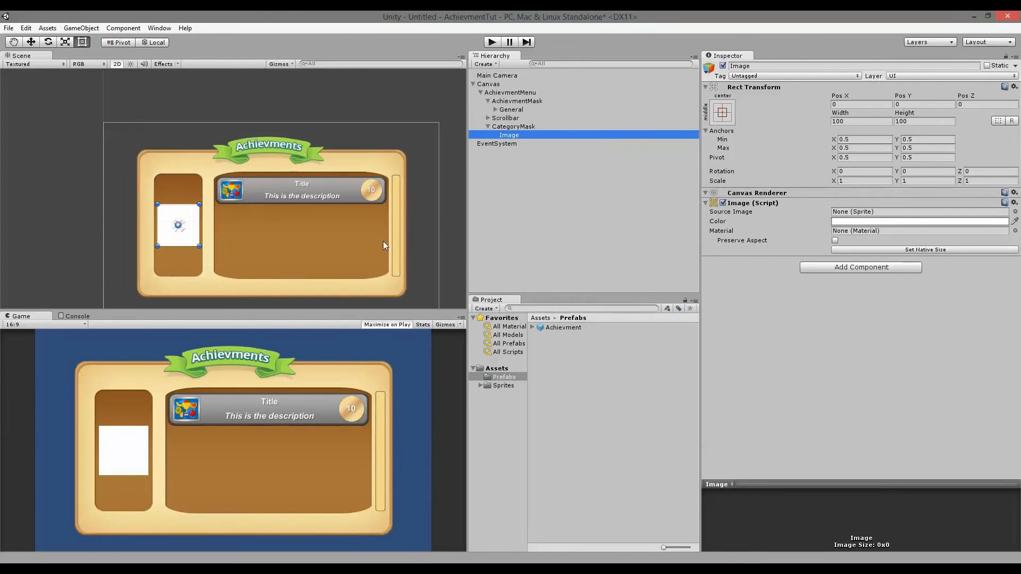
click(531, 128)
click(514, 135)
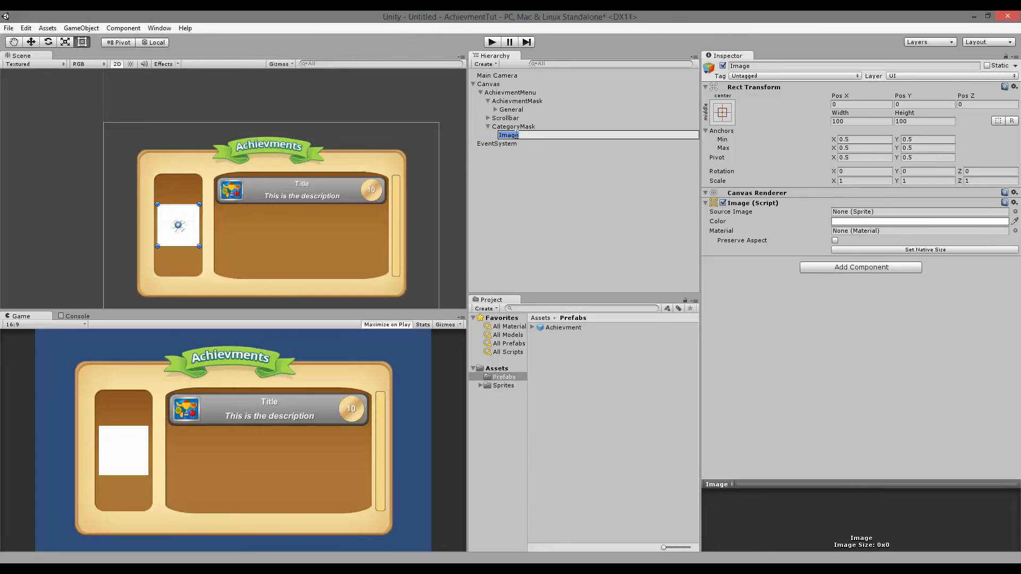
text(CategoryArea)
key(Return)
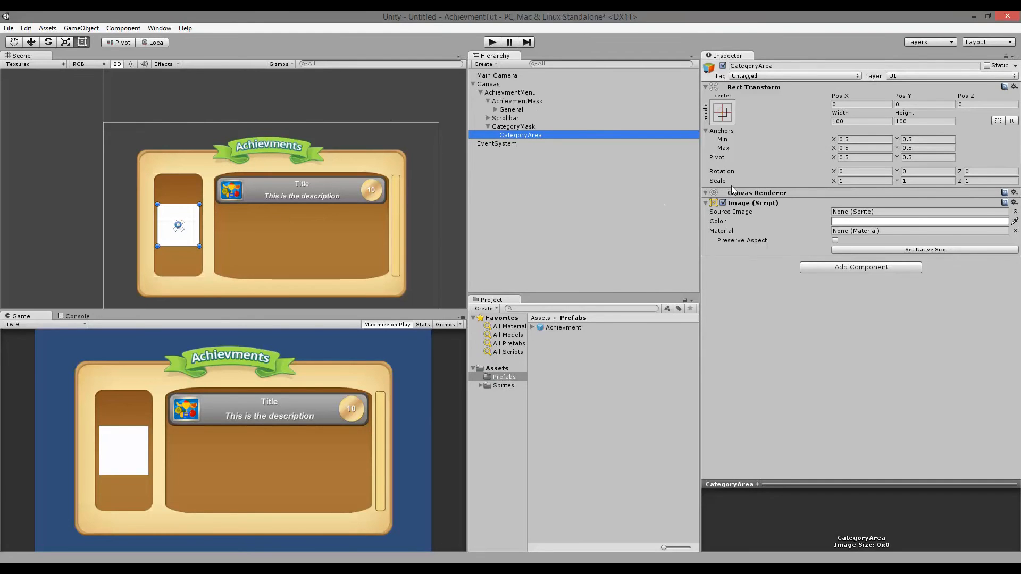
- Remove CategoryArea's Image component and fit its rectangle to the top of CategoryMask at 117 wide and about 75 high
right_click(769, 207)
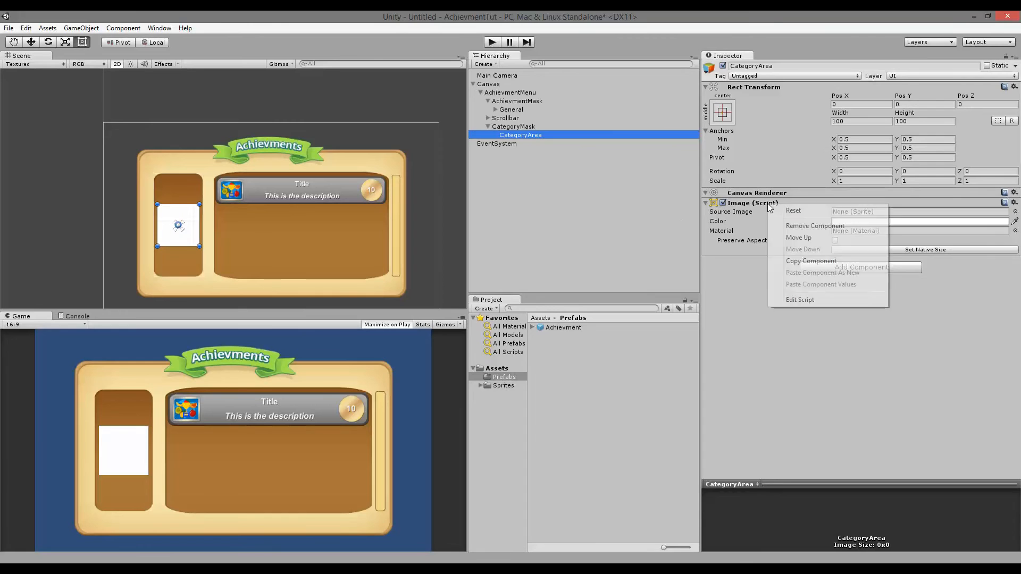
click(813, 226)
drag(182, 220, 178, 189)
scroll(242, 181, up, 5)
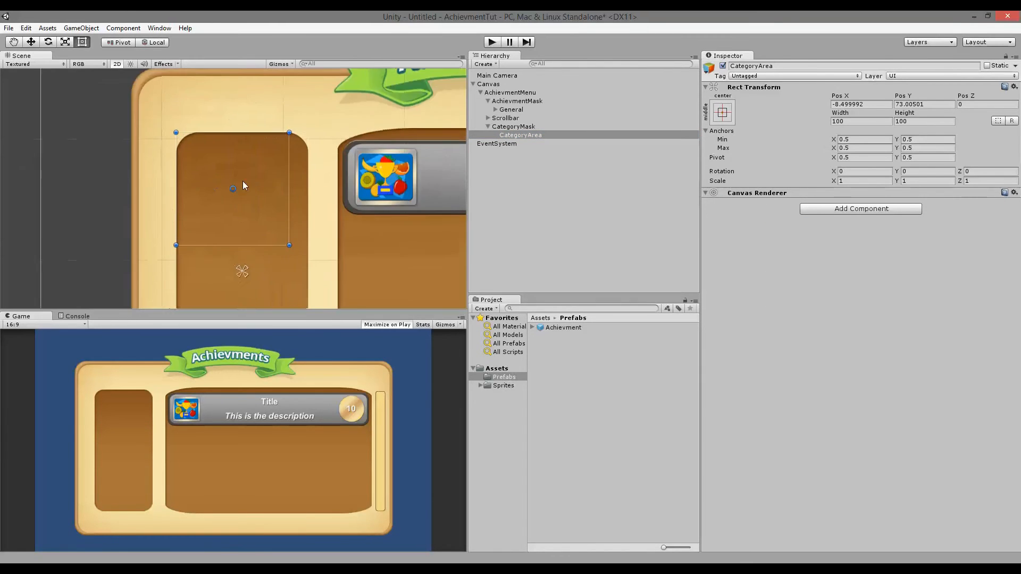
drag(301, 155, 324, 155)
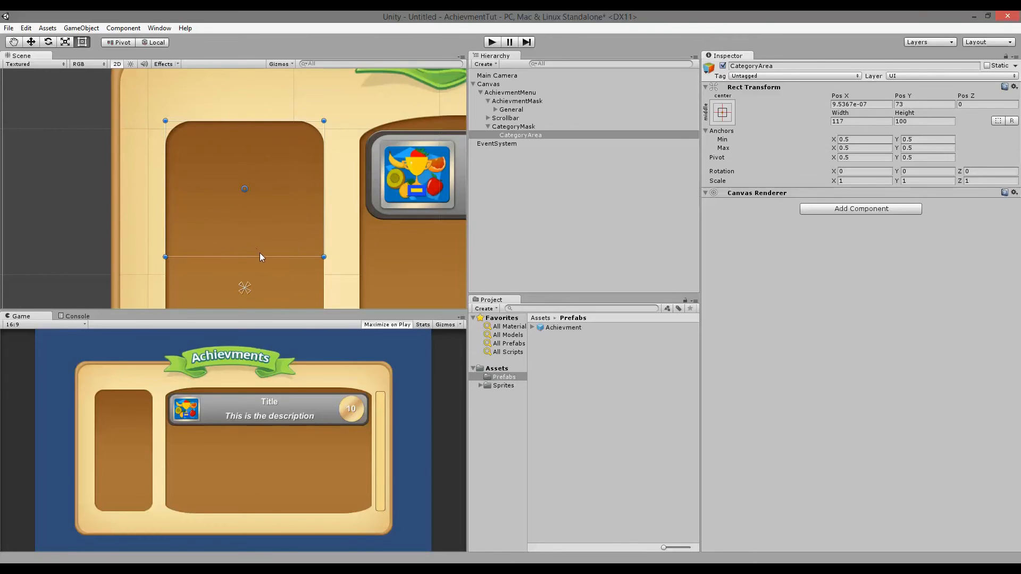
drag(260, 256, 260, 222)
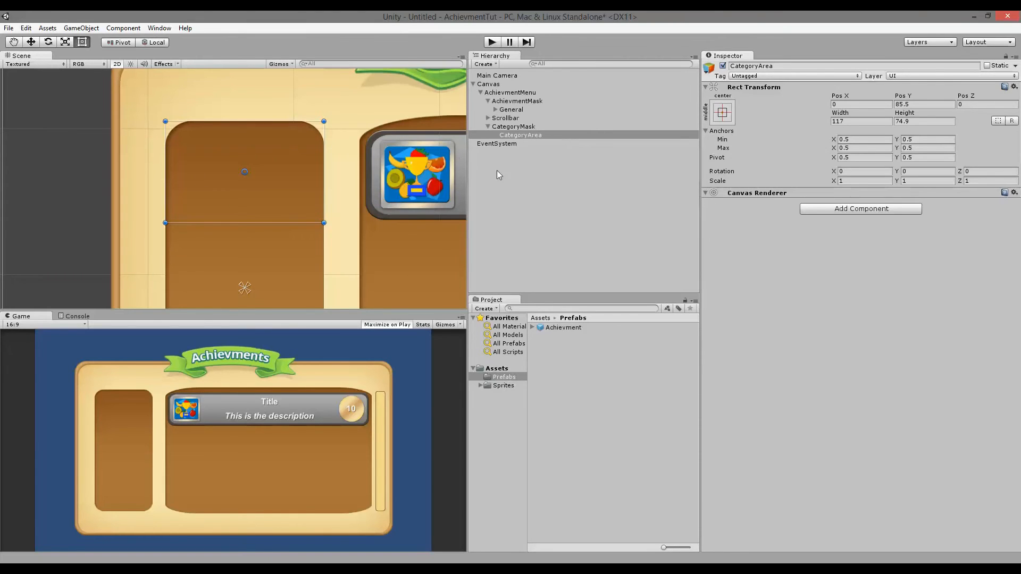
scroll(458, 170, down, 4)
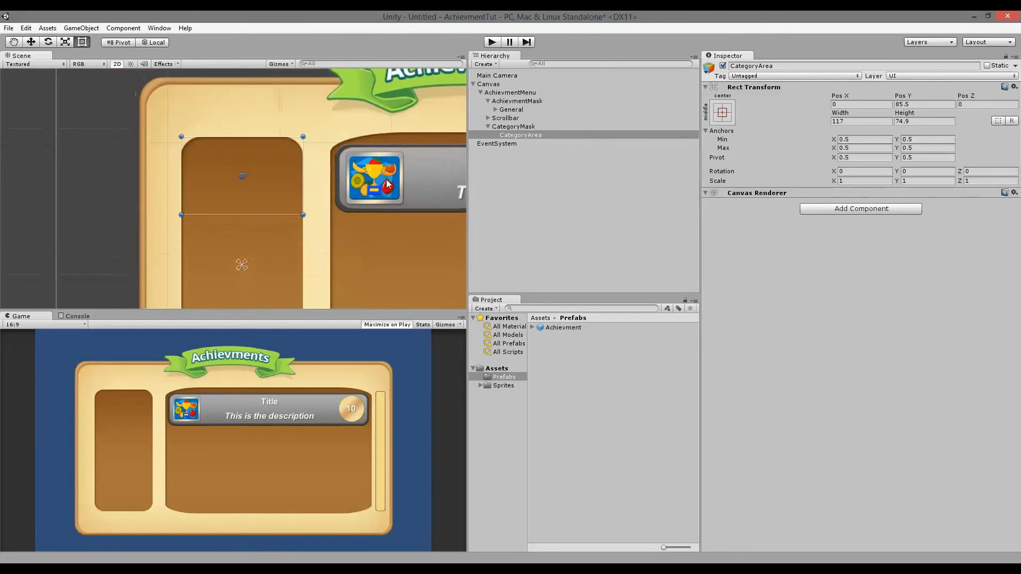
- Add a Vertical Layout Group component to CategoryArea and extend its rectangle downward to about 83 high
click(831, 209)
click(831, 211)
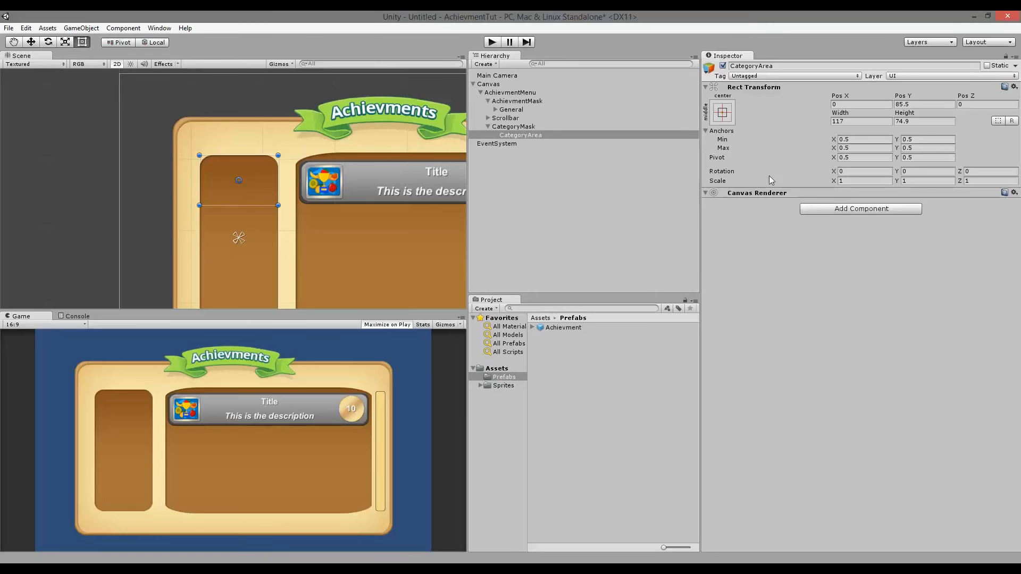
click(514, 127)
click(532, 135)
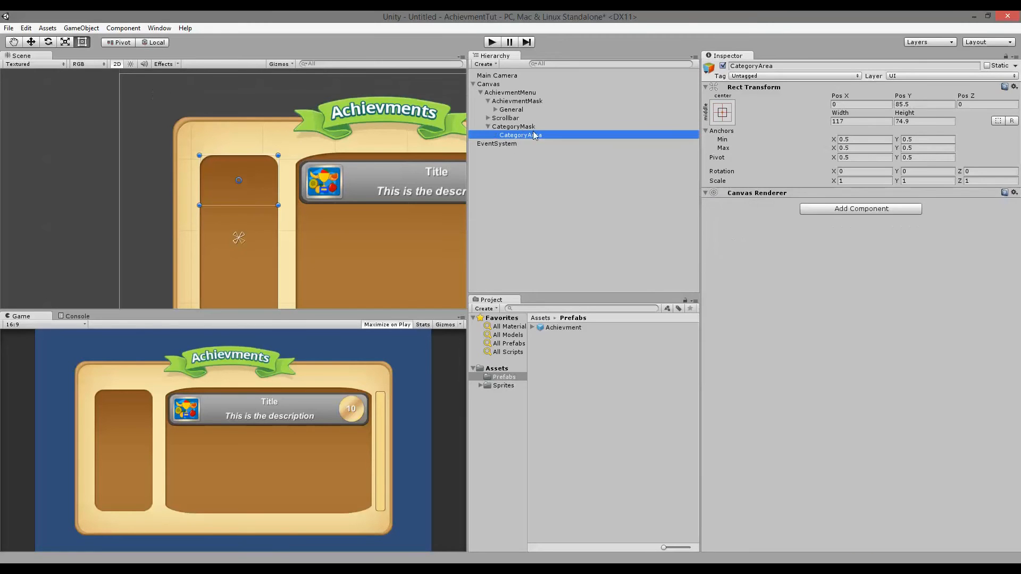
click(870, 210)
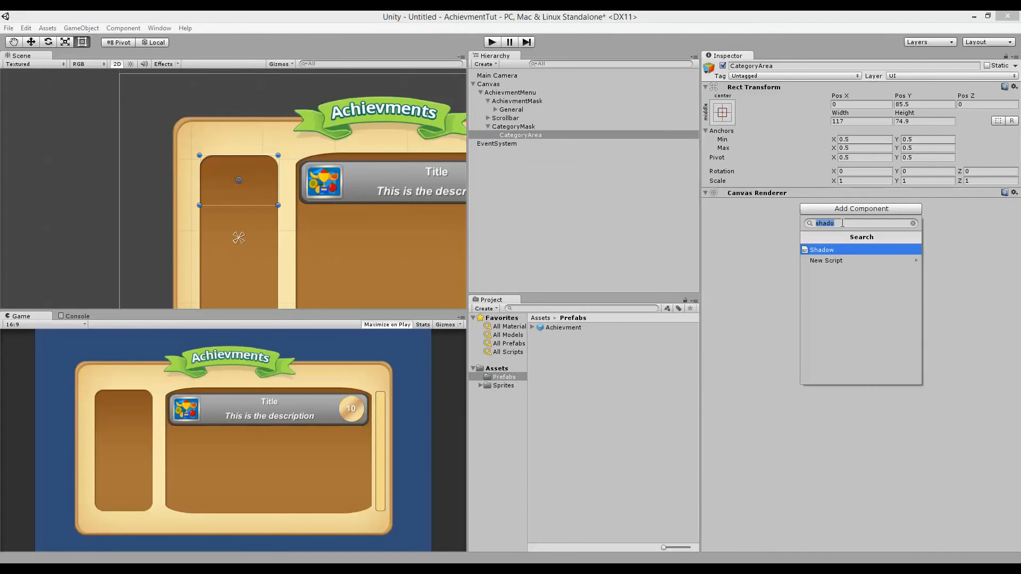
text(vet)
key(BackSpace)
text(r)
click(829, 249)
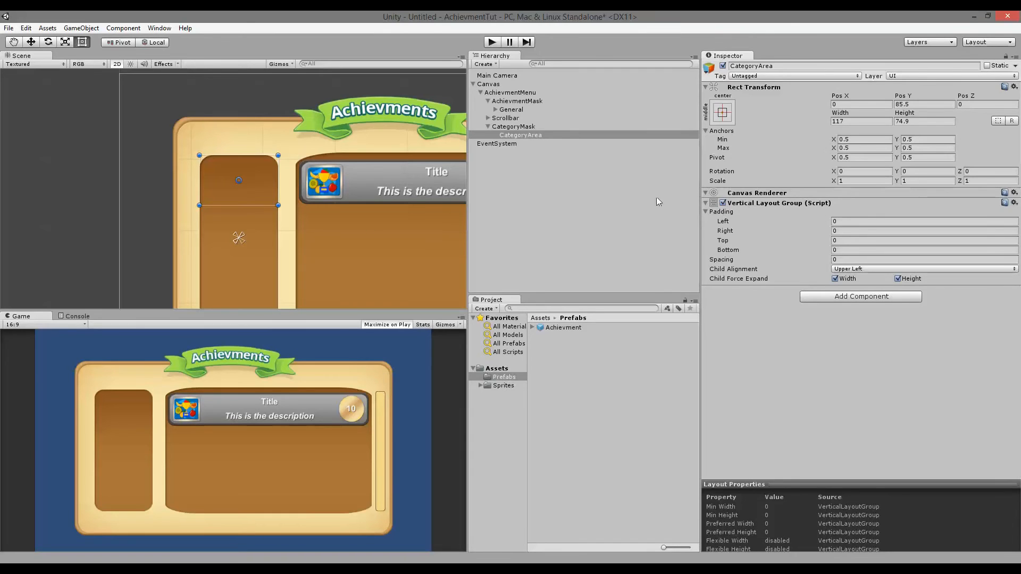
mouse_move(233, 206)
mouse_down()
mouse_move(233, 222)
mouse_move(232, 188)
mouse_move(233, 257)
mouse_move(230, 213)
mouse_up()
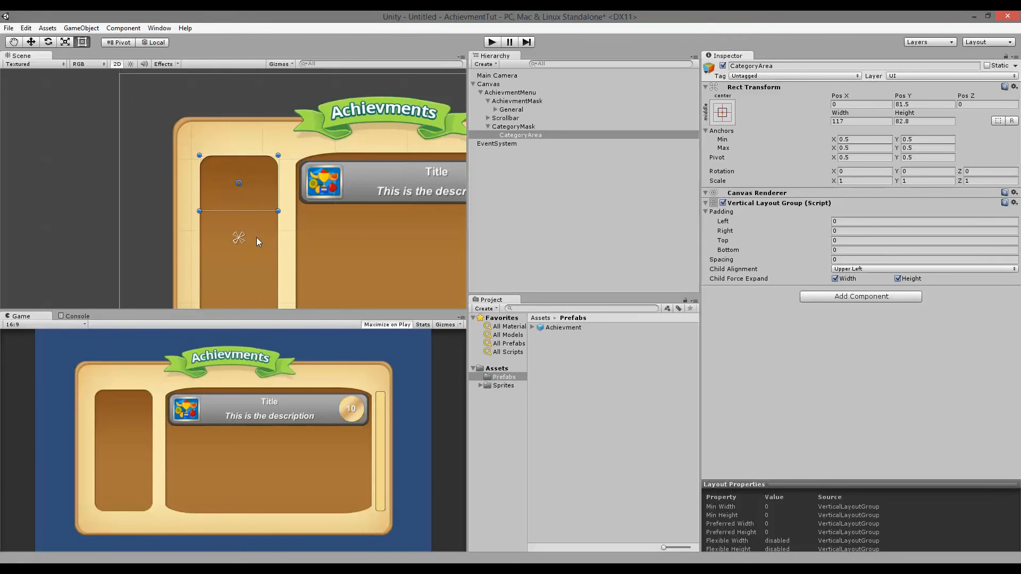
- Add a Content Size Fitter component to CategoryArea and set its Vertical Fit to Preferred Size
click(831, 295)
text(conten)
click(845, 339)
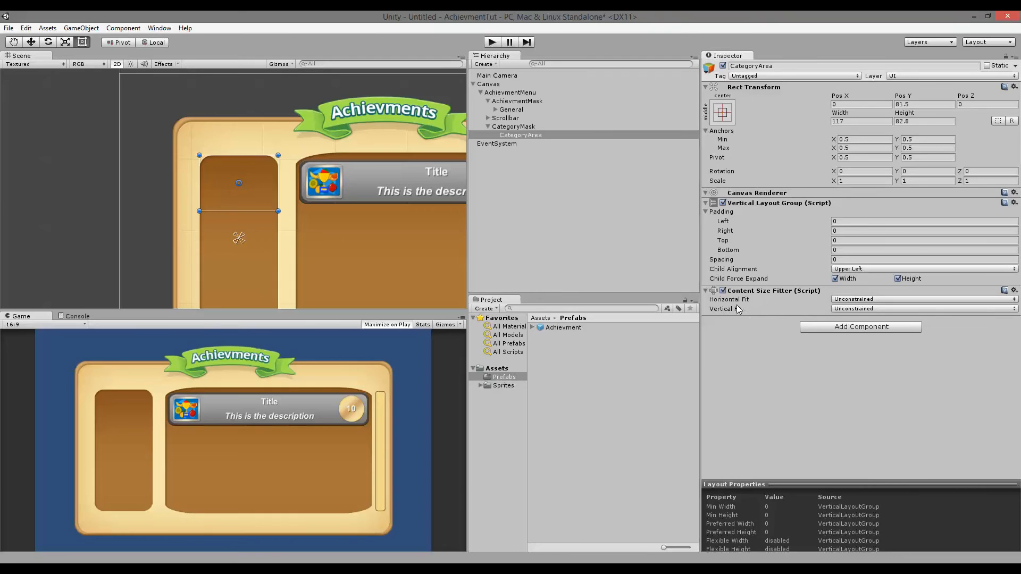
click(858, 308)
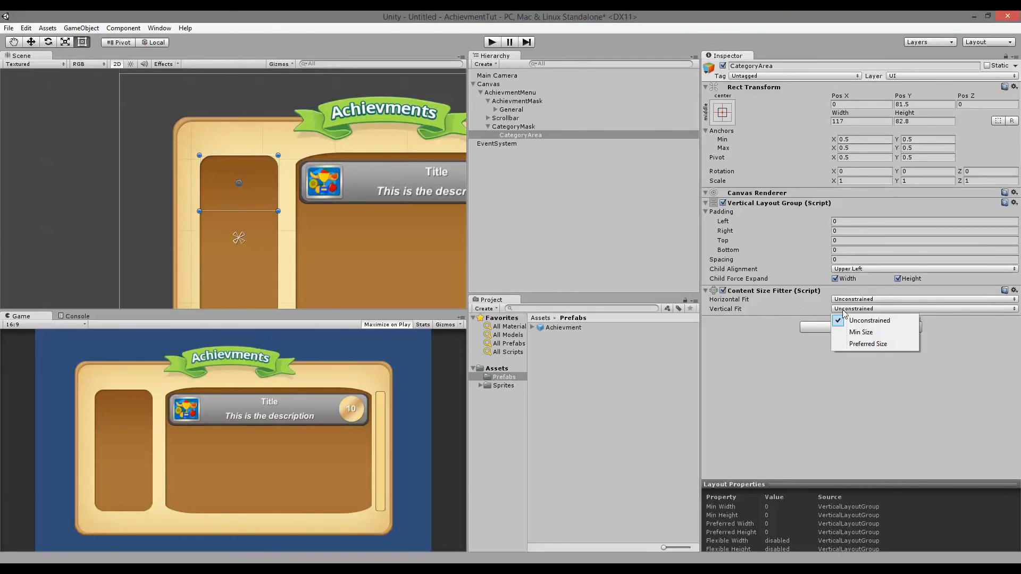
click(873, 344)
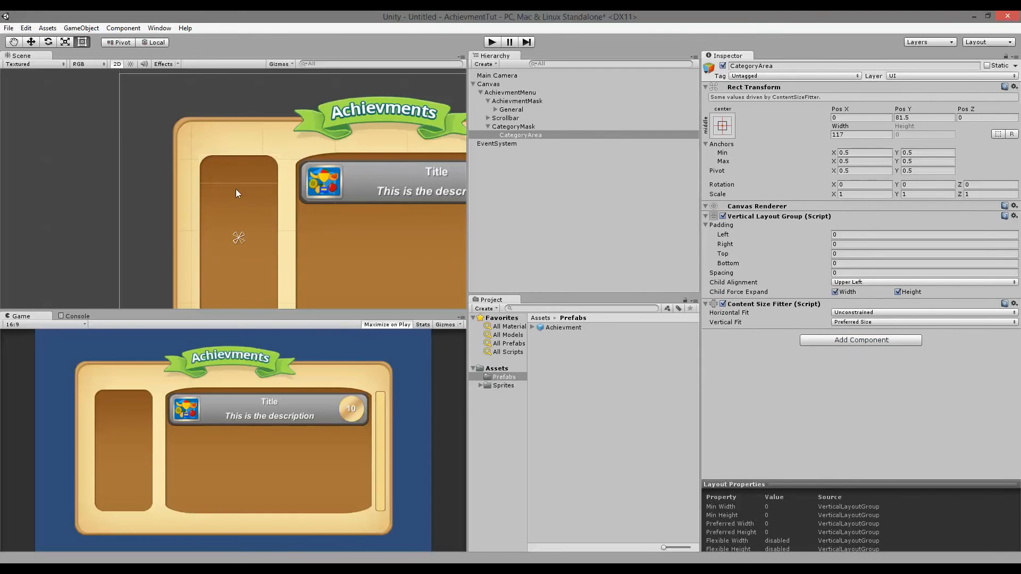
- Add a UI Button as a child of CategoryArea
scroll(236, 192, down, 2)
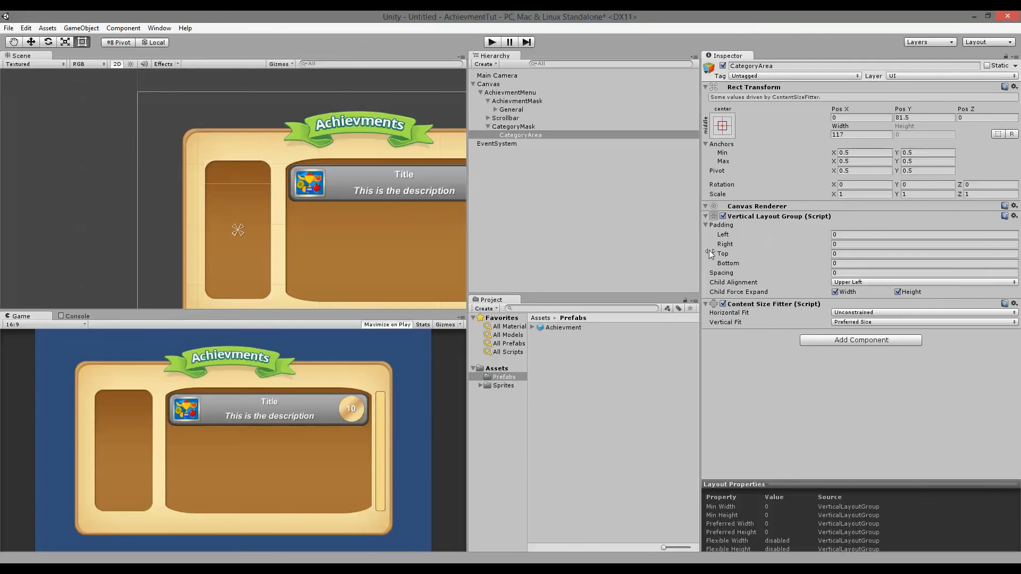
right_click(528, 136)
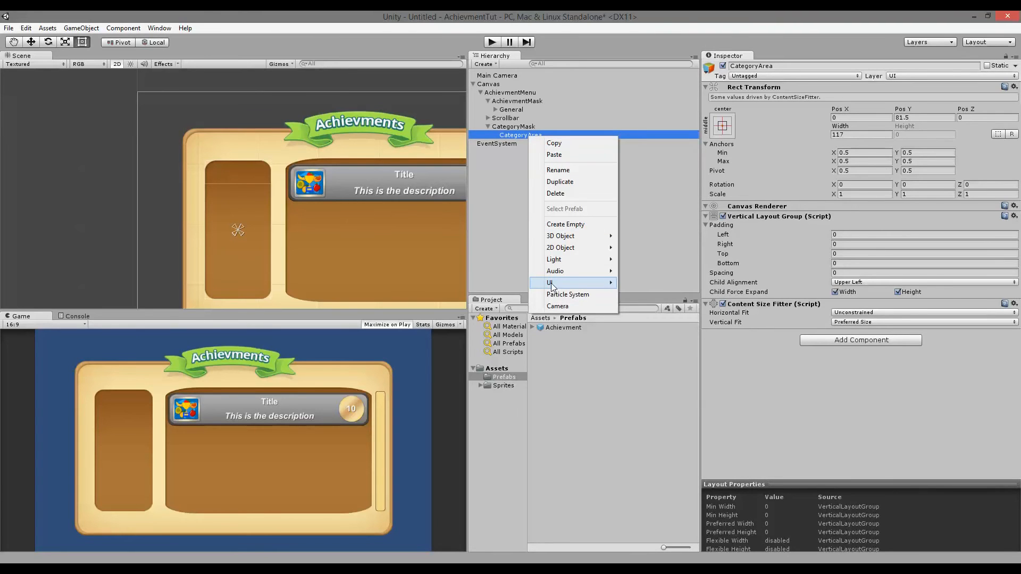
mouse_move(552, 287)
click(642, 292)
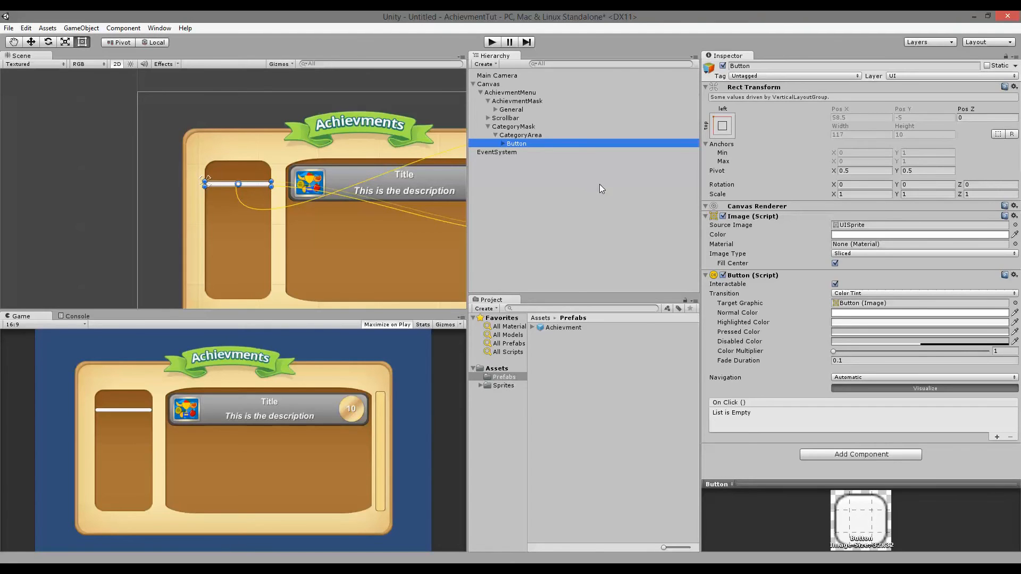
- Assign the MenuBtnNeutral sprite as the source image of CategoryArea's Button and preview it briefly in play mode
click(514, 136)
click(515, 142)
click(1015, 225)
mouse_move(645, 186)
mouse_down()
mouse_move(646, 258)
mouse_move(641, 206)
mouse_up()
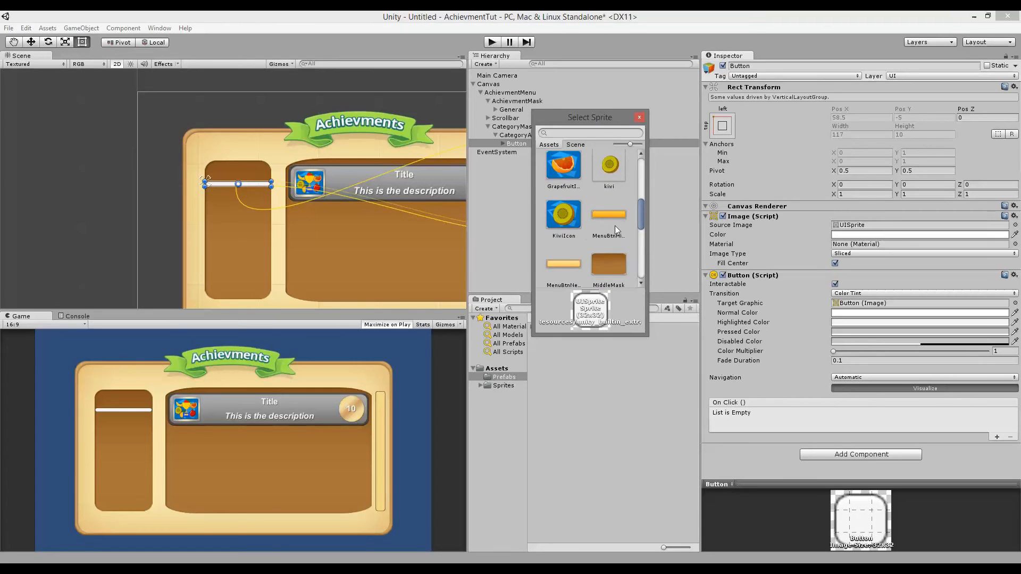
click(561, 264)
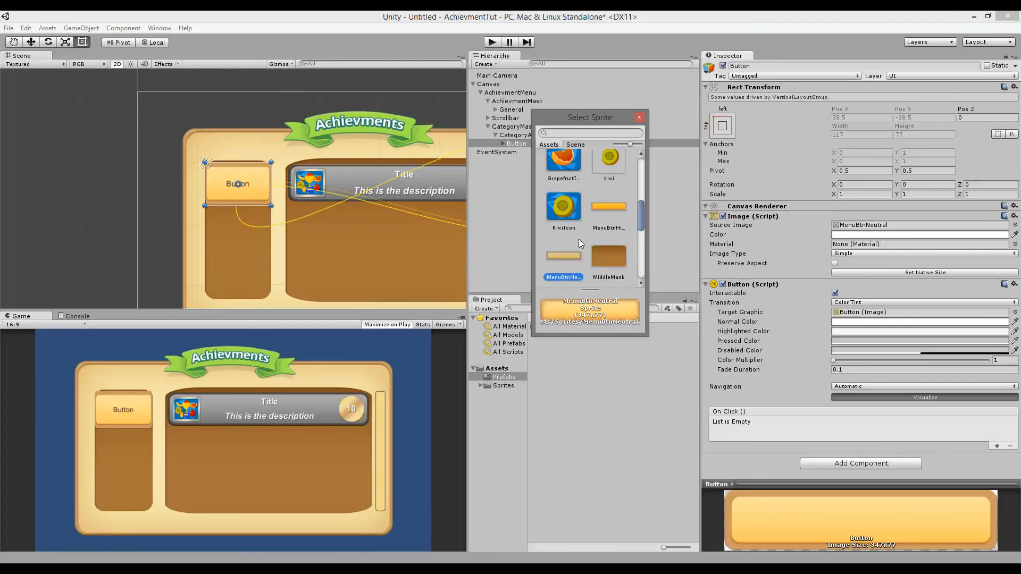
double_click(565, 254)
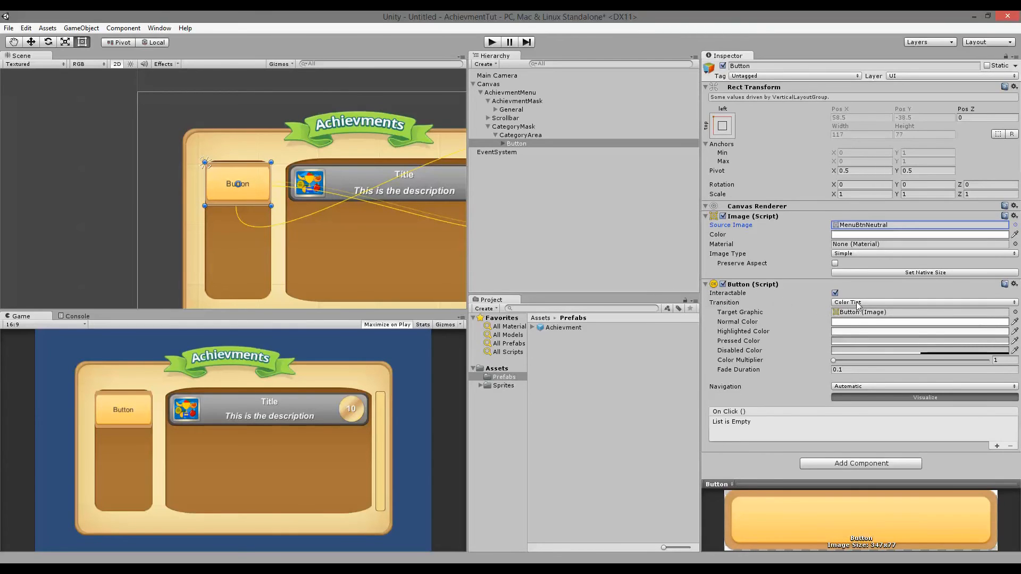
click(492, 42)
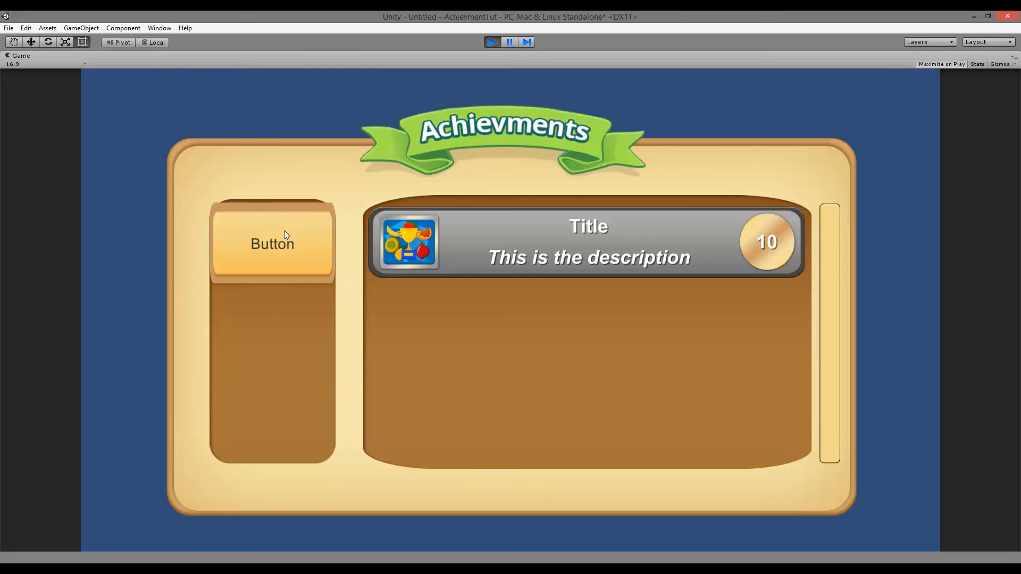
click(491, 42)
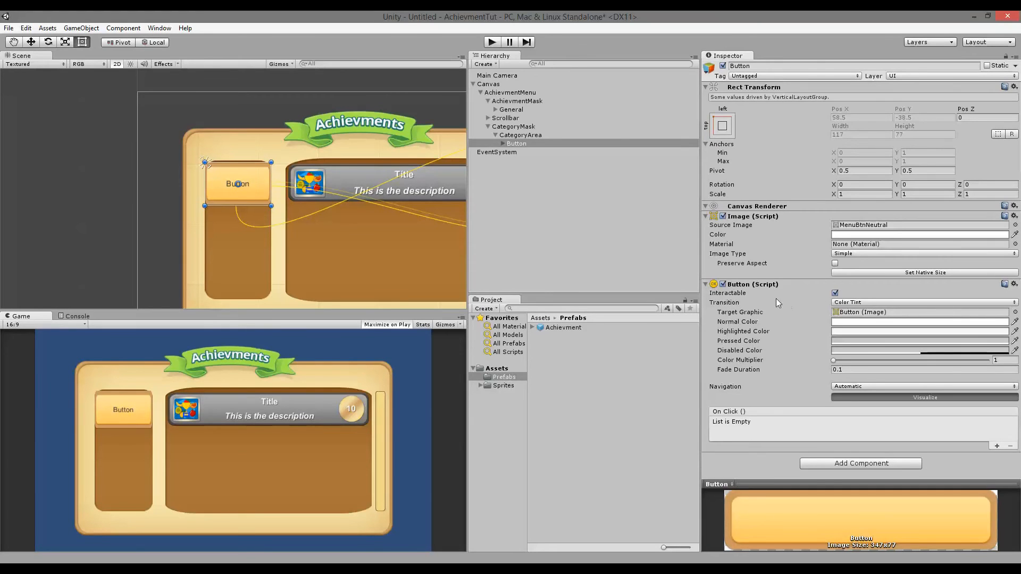
- Set the Button's transition to Sprite Swap, with MenuBtnHighlight as the highlighted sprite and MenuBtnNeutral as the pressed sprite
click(855, 302)
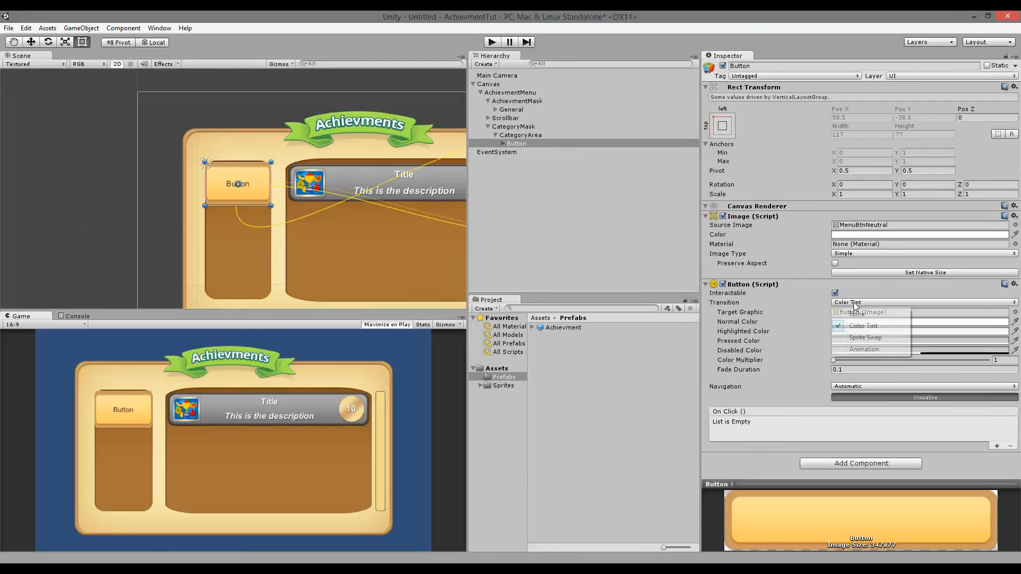
click(866, 338)
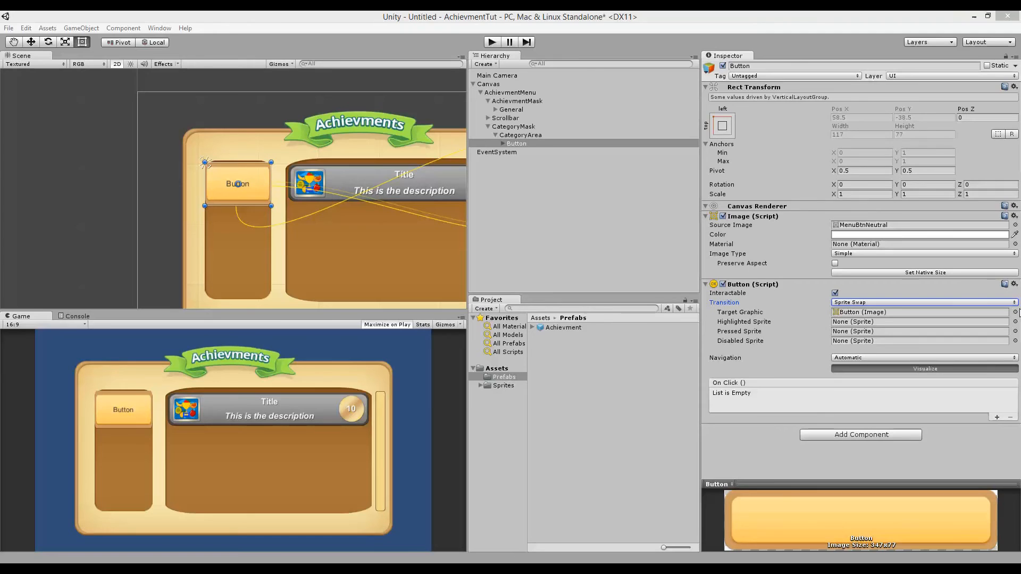
click(1015, 321)
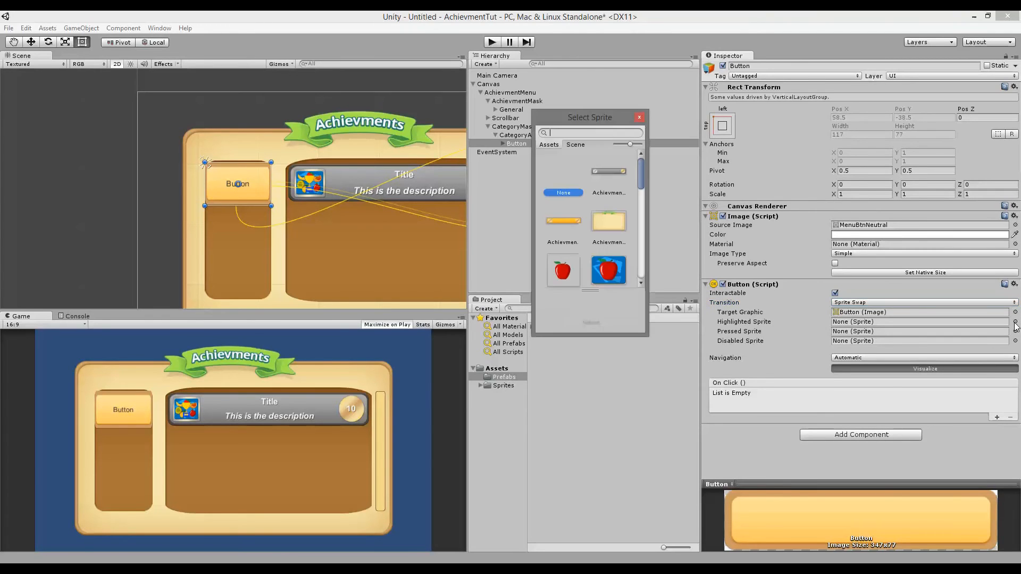
drag(642, 168, 643, 216)
double_click(609, 200)
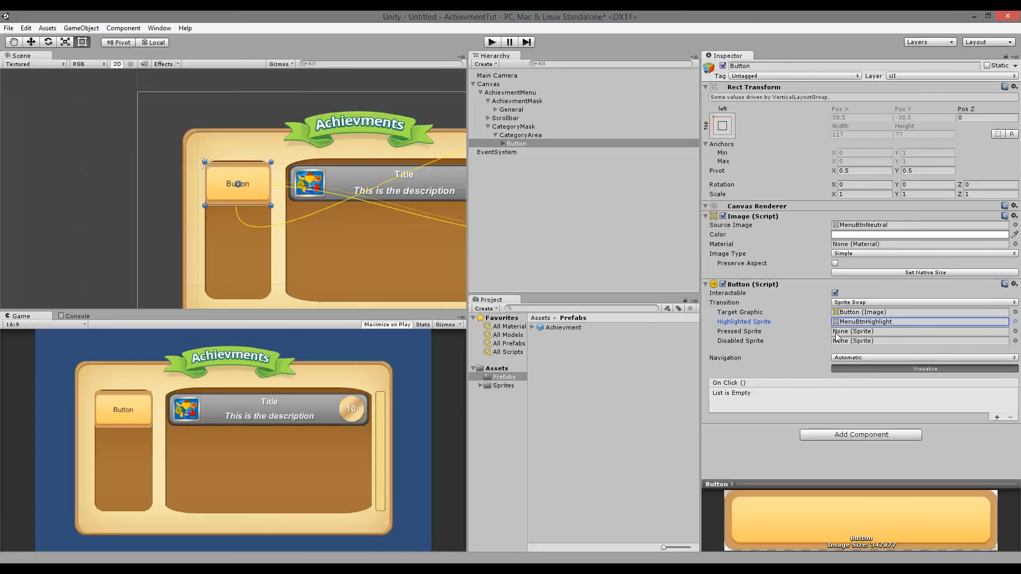
click(1015, 331)
drag(637, 171, 649, 215)
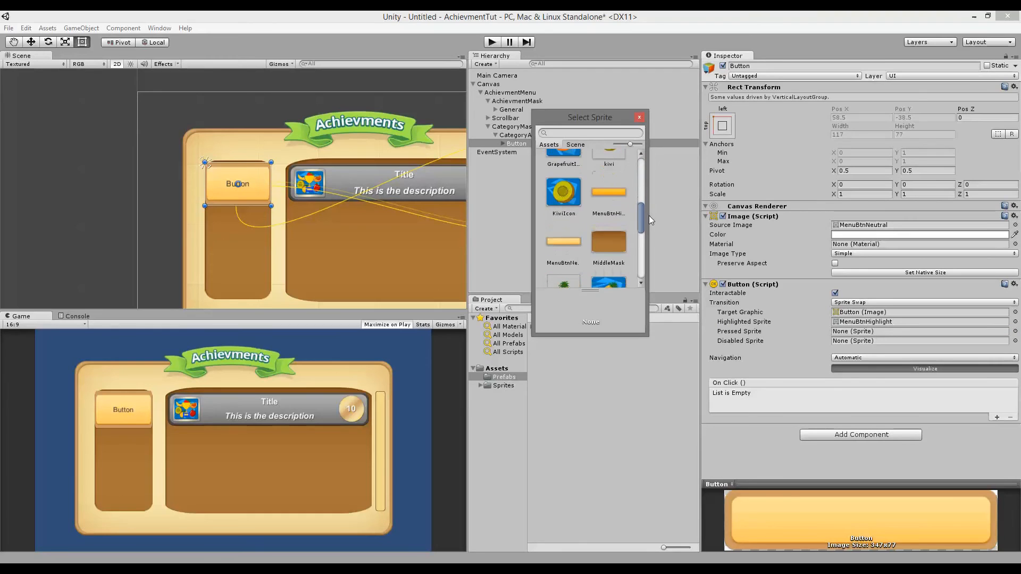
double_click(570, 246)
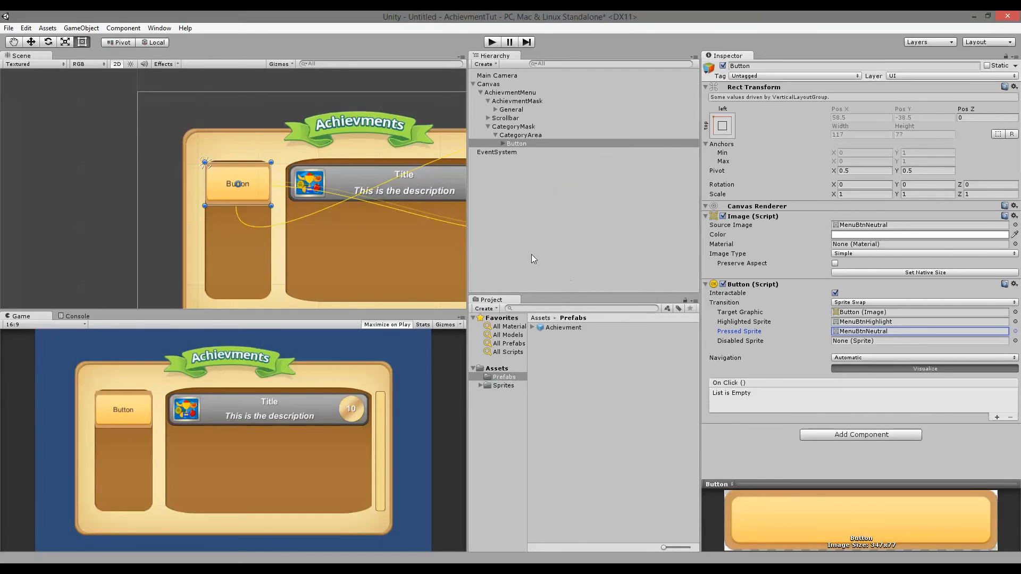
- Test the category Button's highlighted and pressed sprites in play mode, then return to editing
click(492, 42)
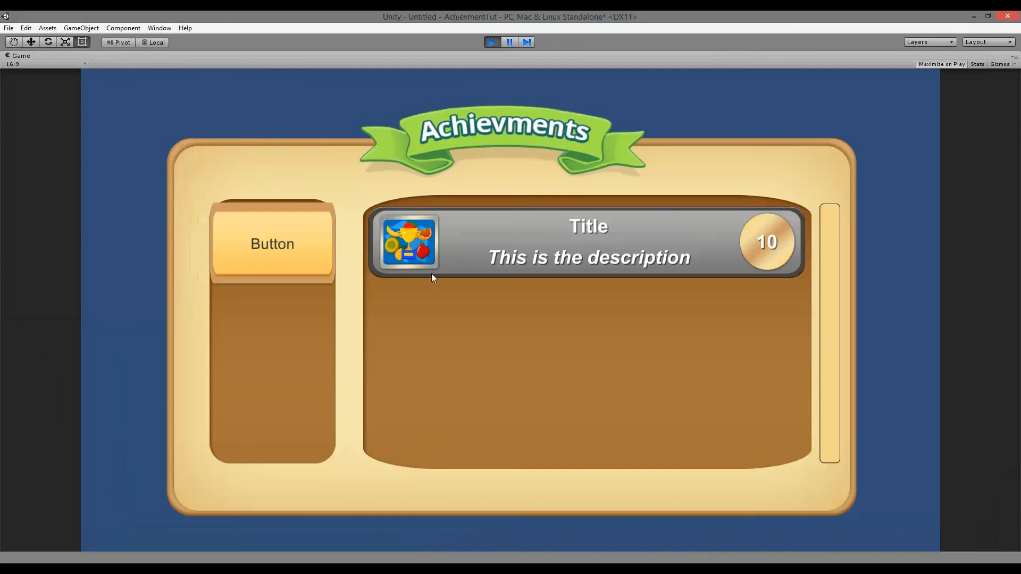
click(298, 253)
click(298, 254)
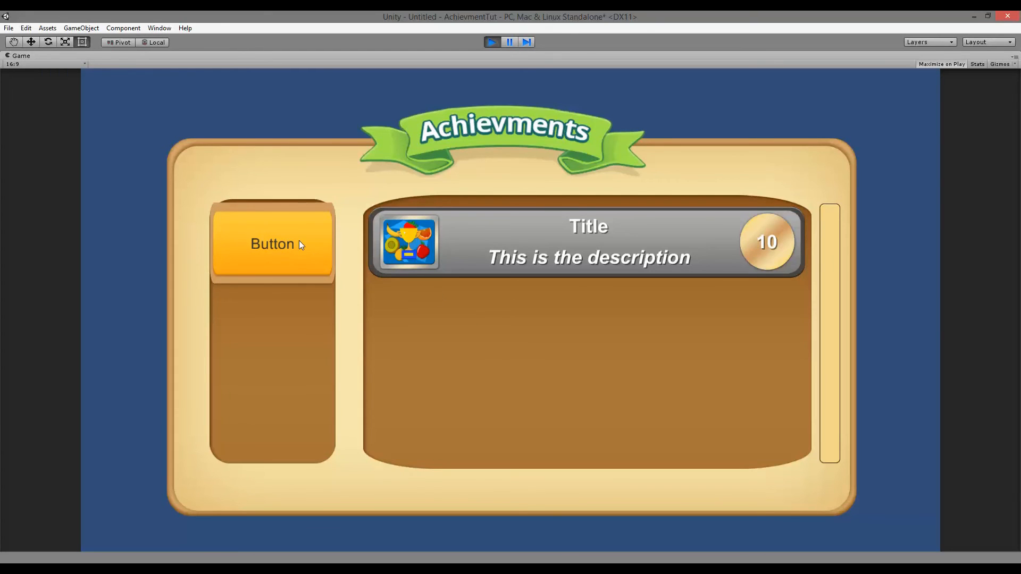
click(300, 242)
click(299, 242)
click(500, 42)
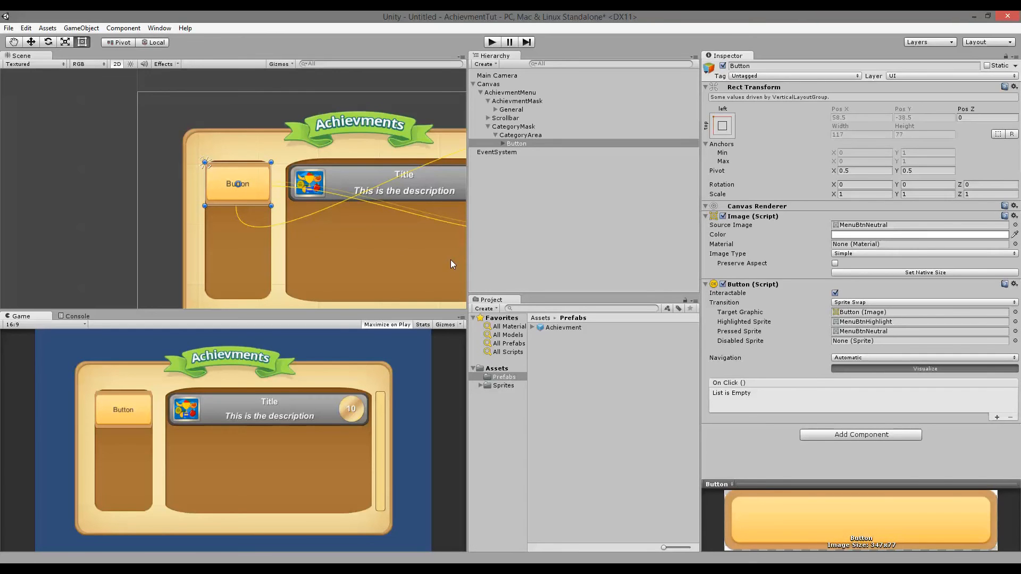
click(493, 43)
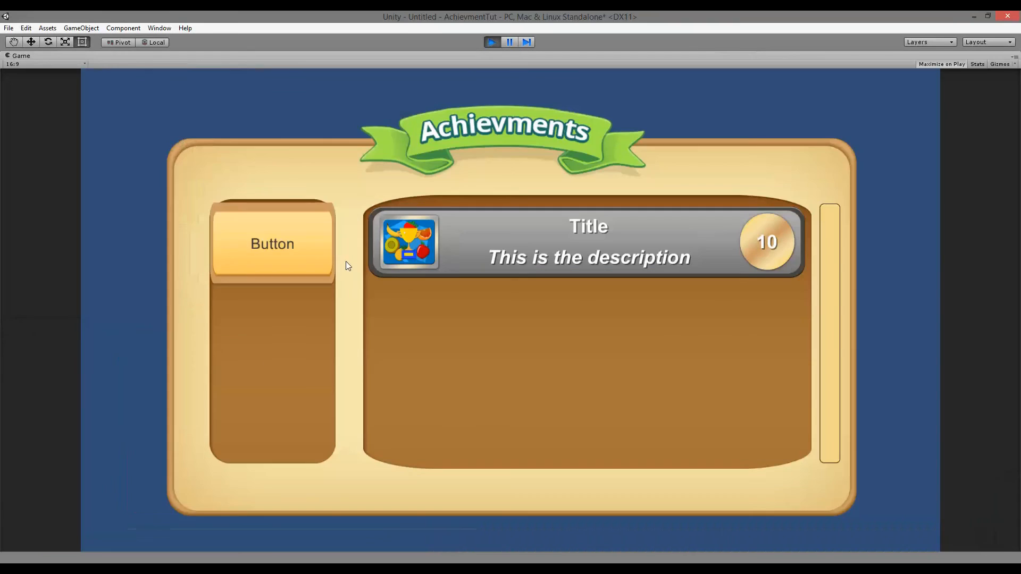
click(256, 238)
click(492, 42)
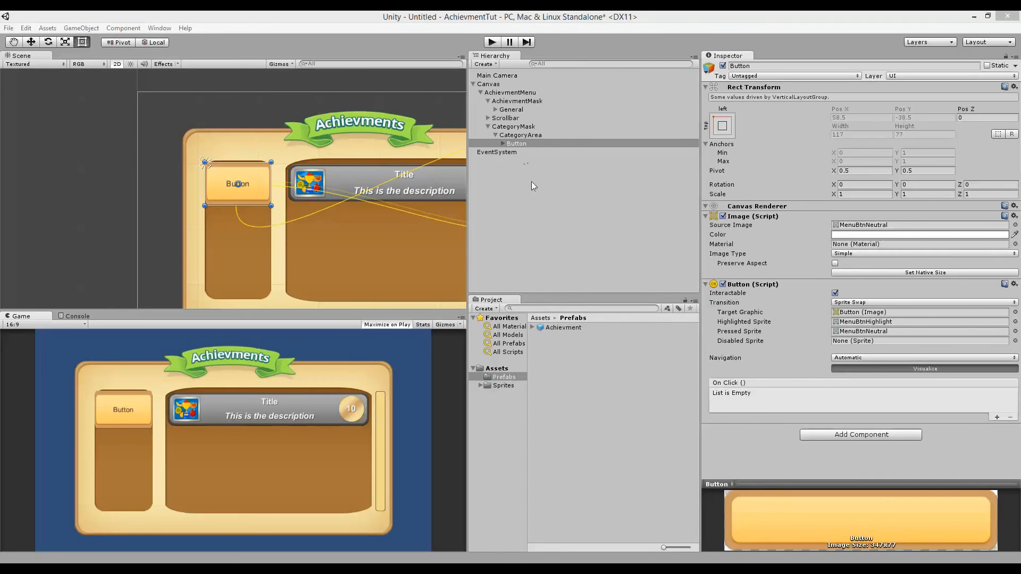
- Add a Layout Element component to the category Button
click(863, 435)
text(layout)
click(870, 295)
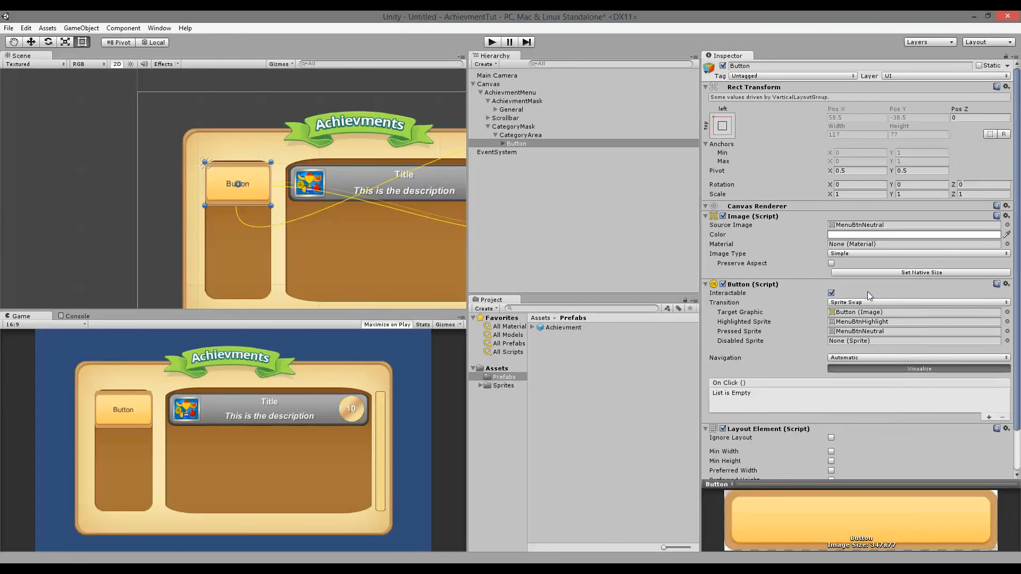
- Enable the preferred size in the Button's Layout Element, with a width of 120 and a height of 30
click(525, 136)
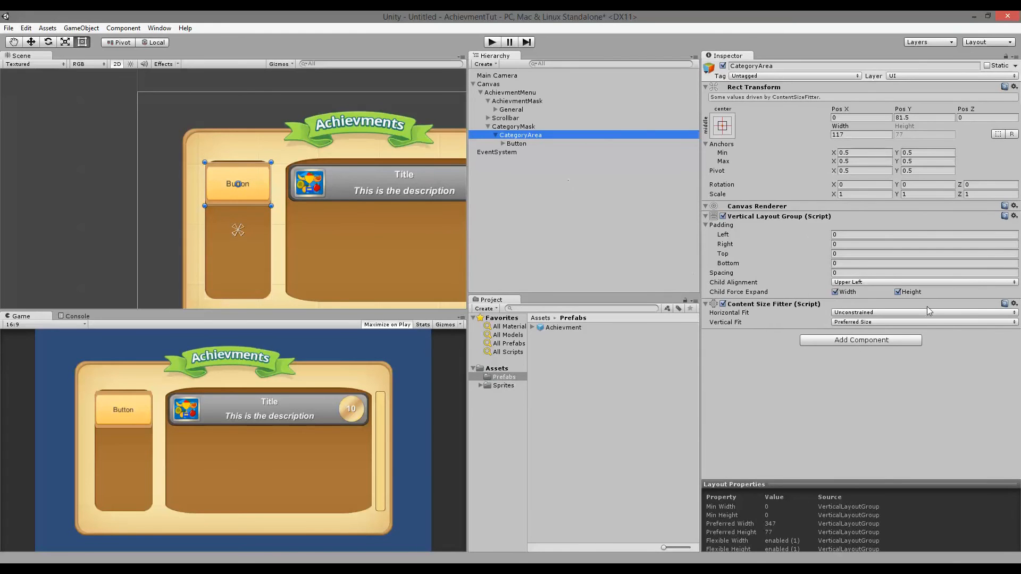
click(518, 144)
scroll(803, 327, down, 2)
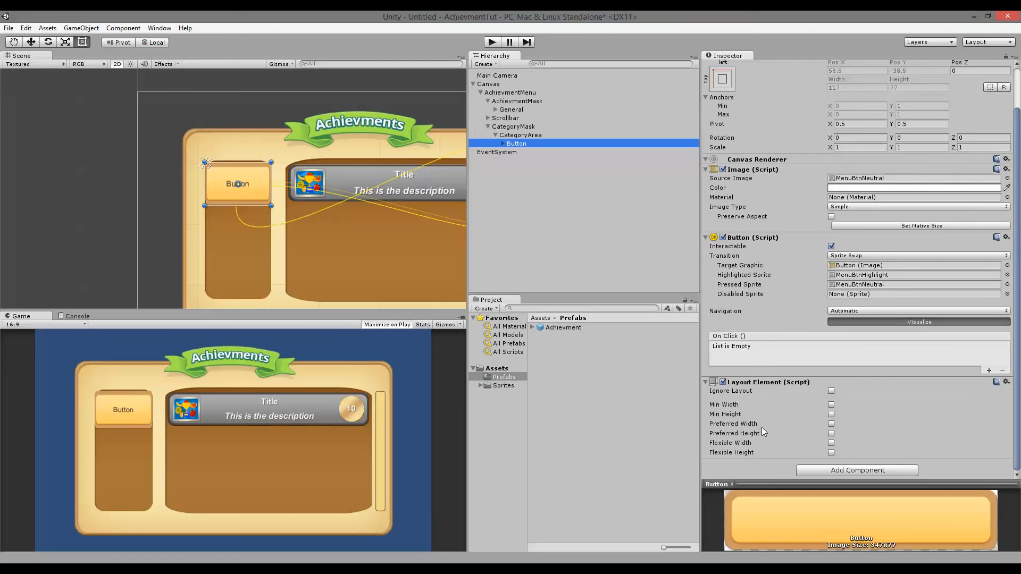
click(831, 424)
click(877, 424)
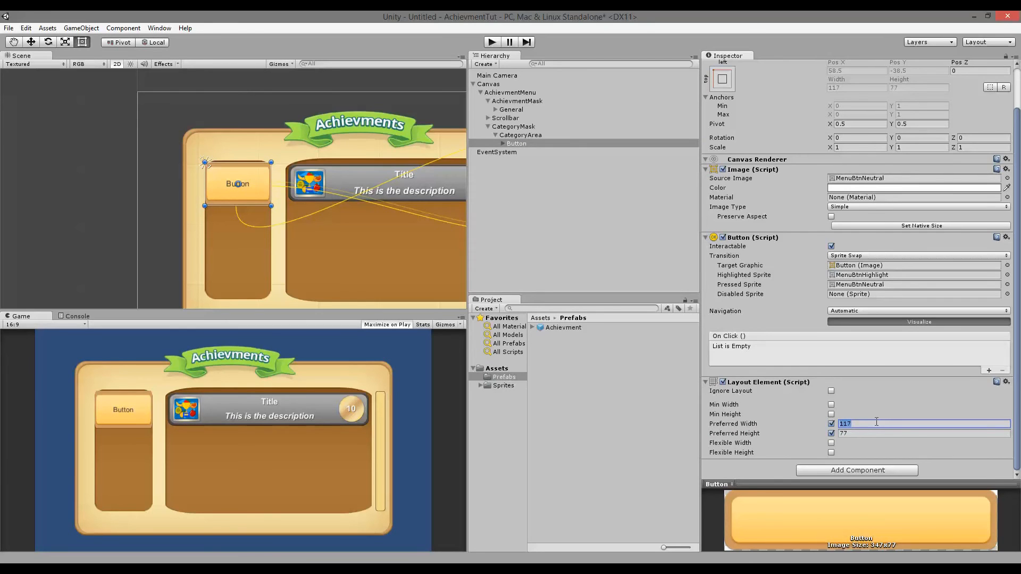
text(120)
key(Tab)
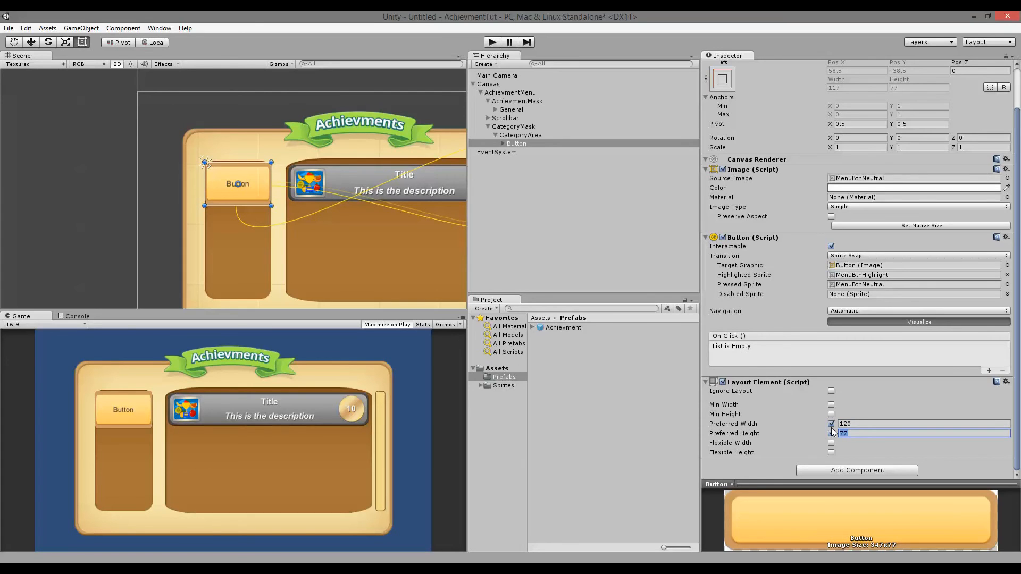
text(30)
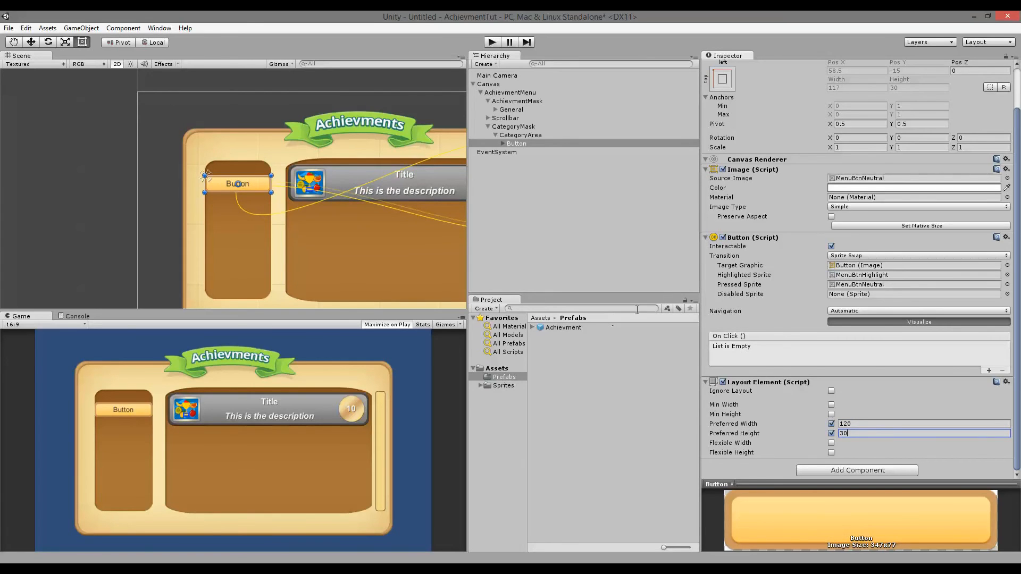
- Enable Flexible Width and Flexible Height in the Button's Layout Element and set both to 0
click(831, 444)
click(831, 444)
click(831, 453)
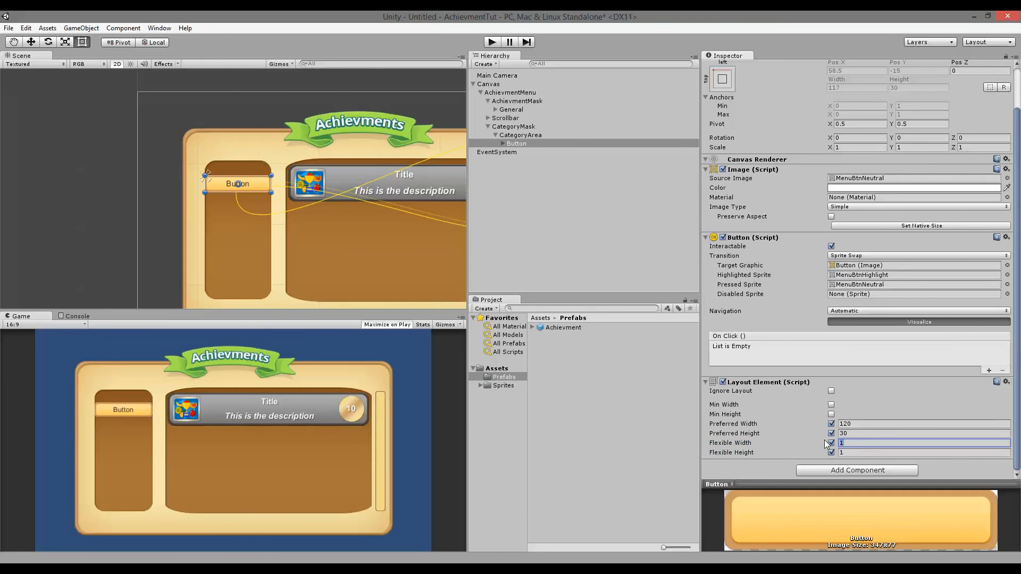
click(848, 454)
text(0)
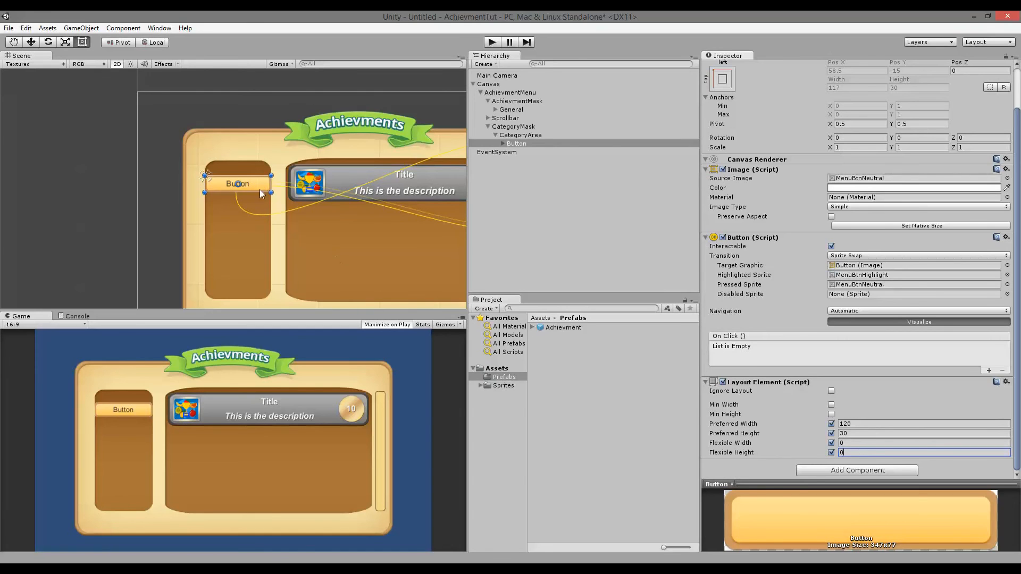
click(271, 183)
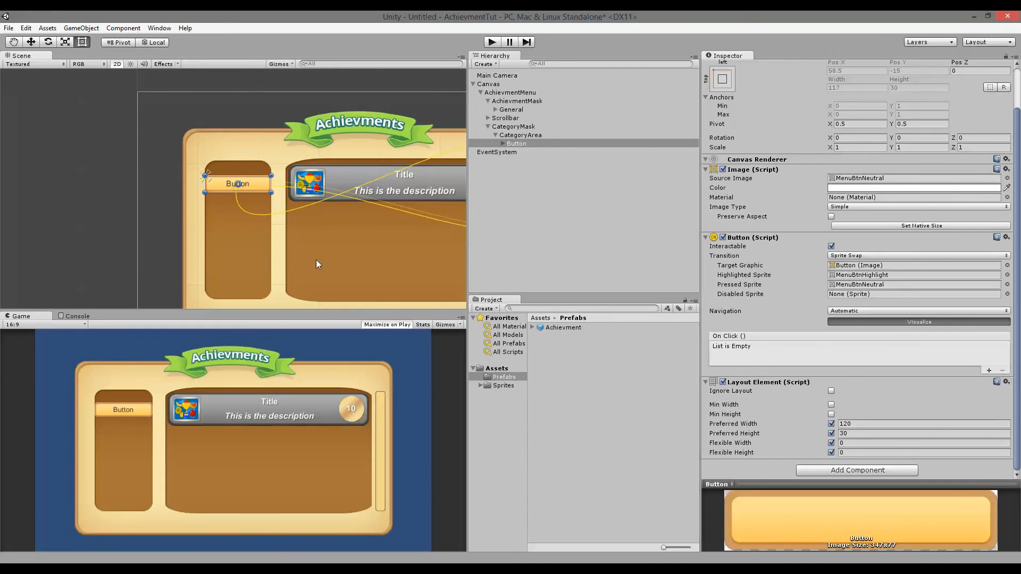
scroll(274, 207, up, 3)
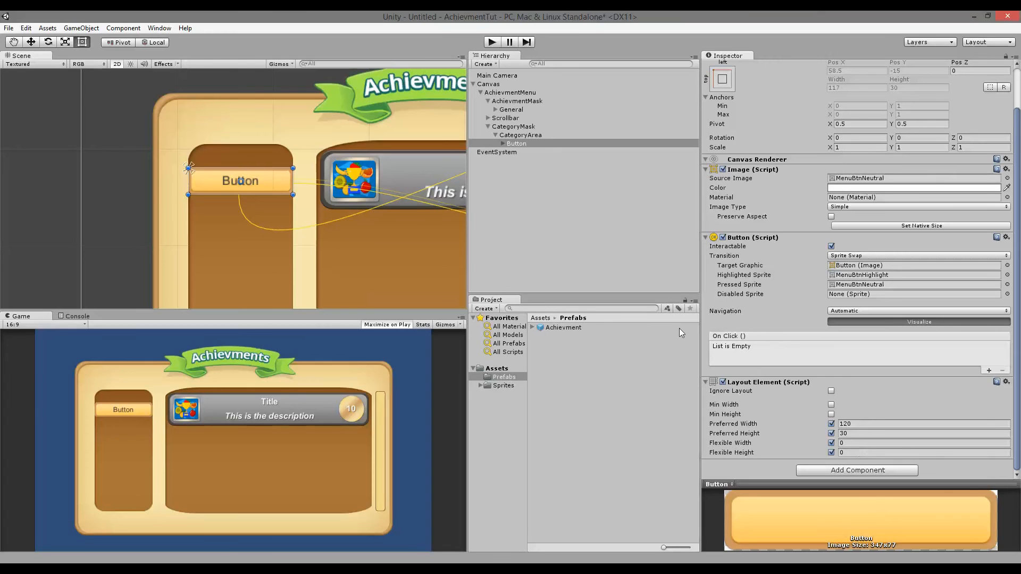
- Enable Flexible Width and Flexible Height in the Layout Element of the Achievment object under General and set both to 0
click(517, 101)
scroll(441, 138, down, 2)
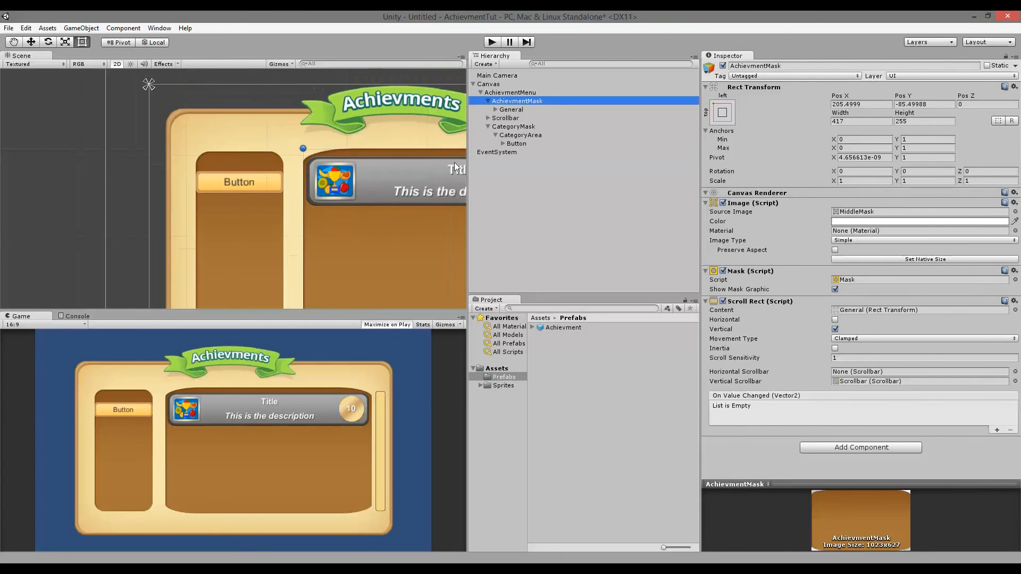
click(495, 109)
click(523, 117)
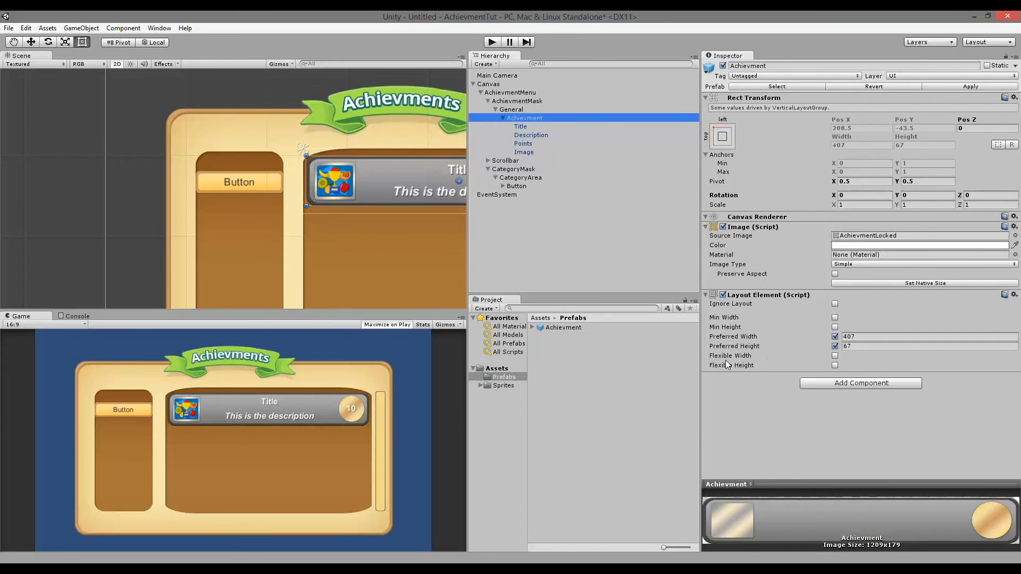
scroll(391, 218, down, 5)
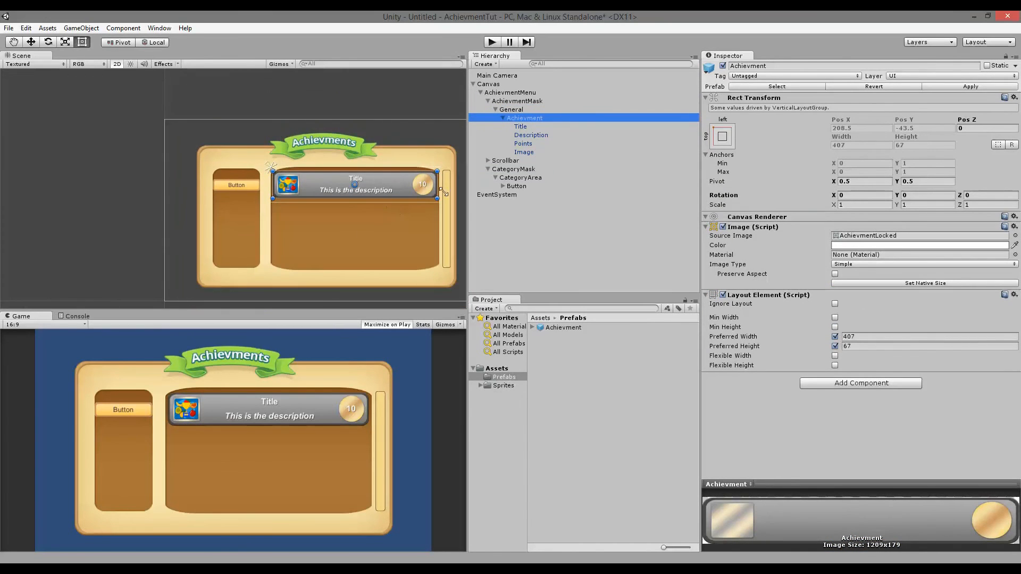
click(511, 109)
click(522, 118)
click(834, 356)
click(836, 366)
drag(855, 357, 821, 355)
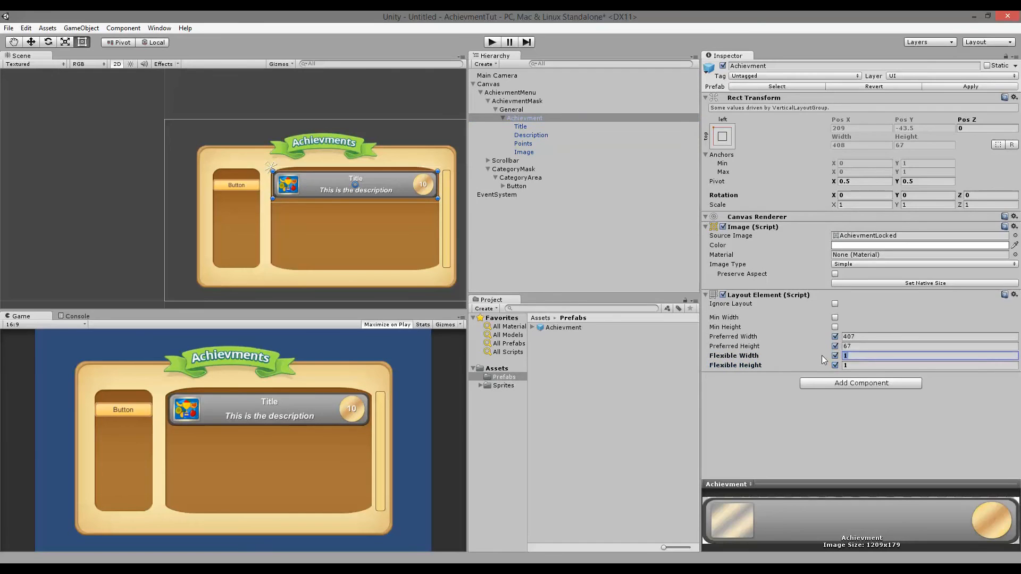
text(0)
key(Tab)
text(0)
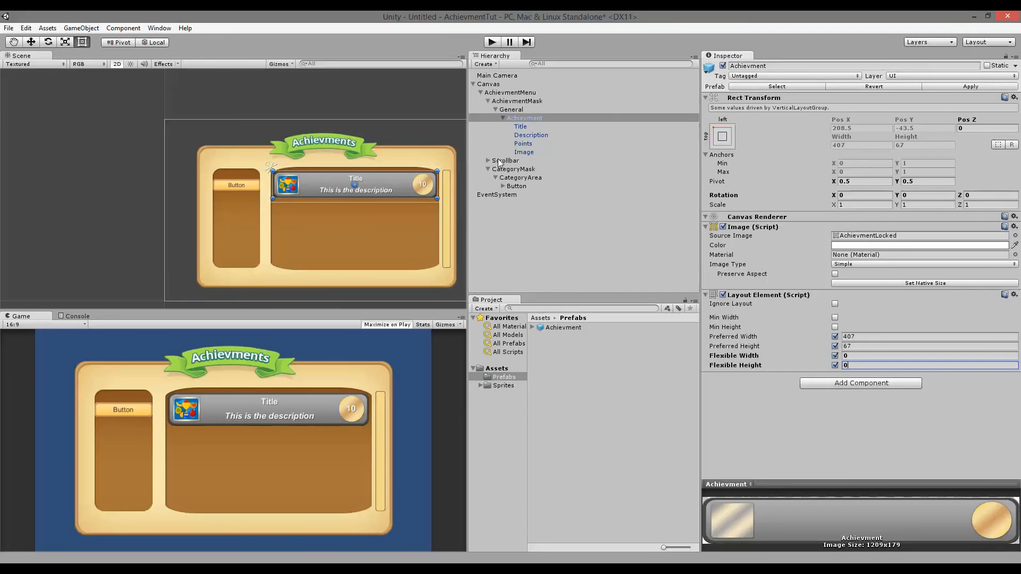
- Set the top and bottom padding of CategoryArea's Vertical Layout Group to 10
click(226, 185)
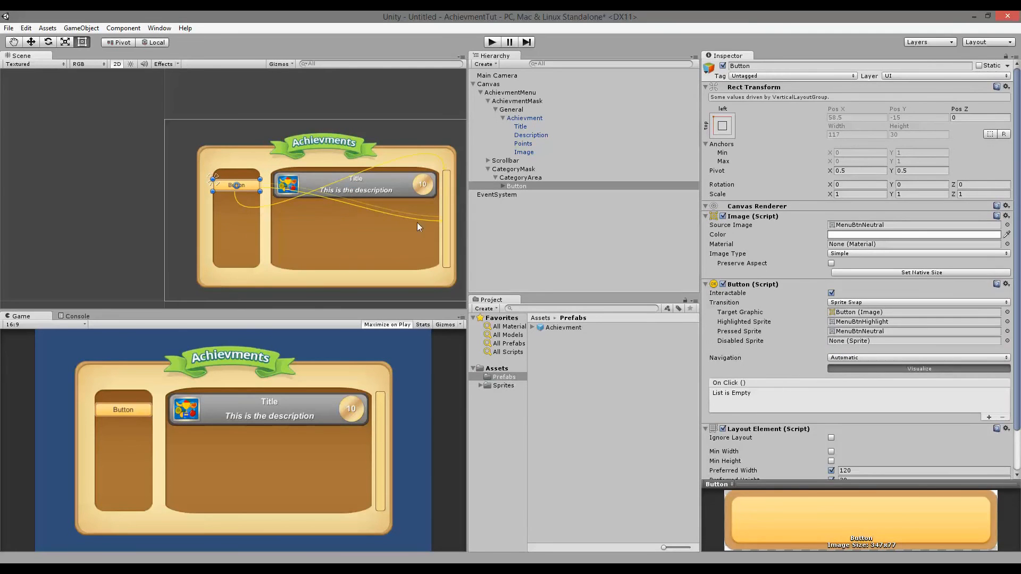
scroll(340, 228, up, 5)
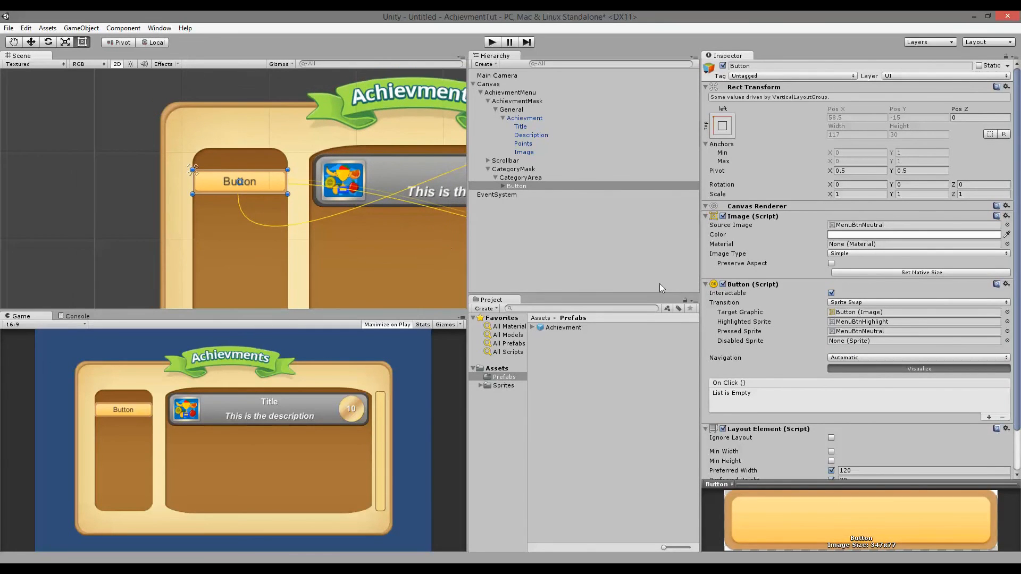
scroll(809, 313, down, 3)
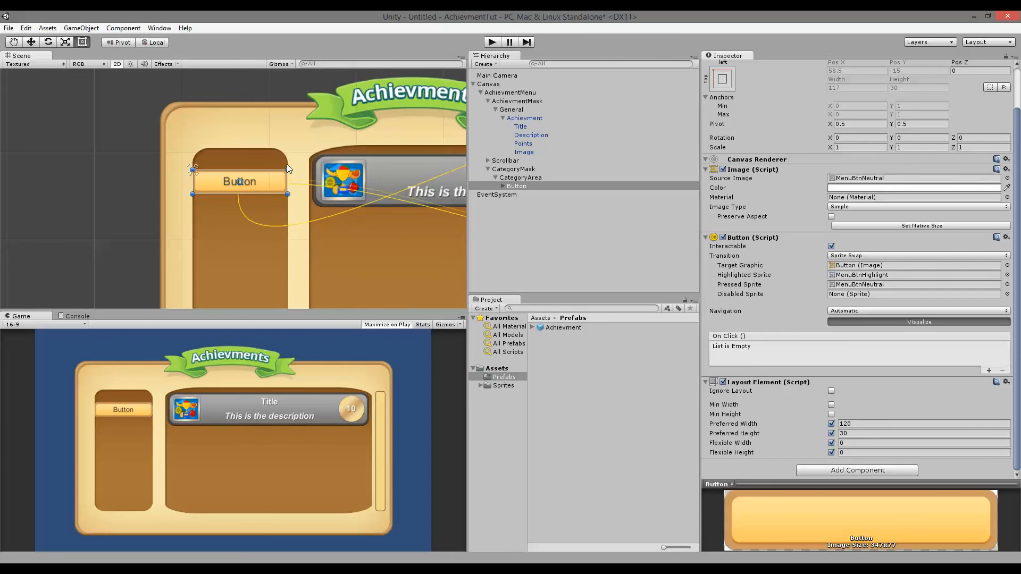
key(f)
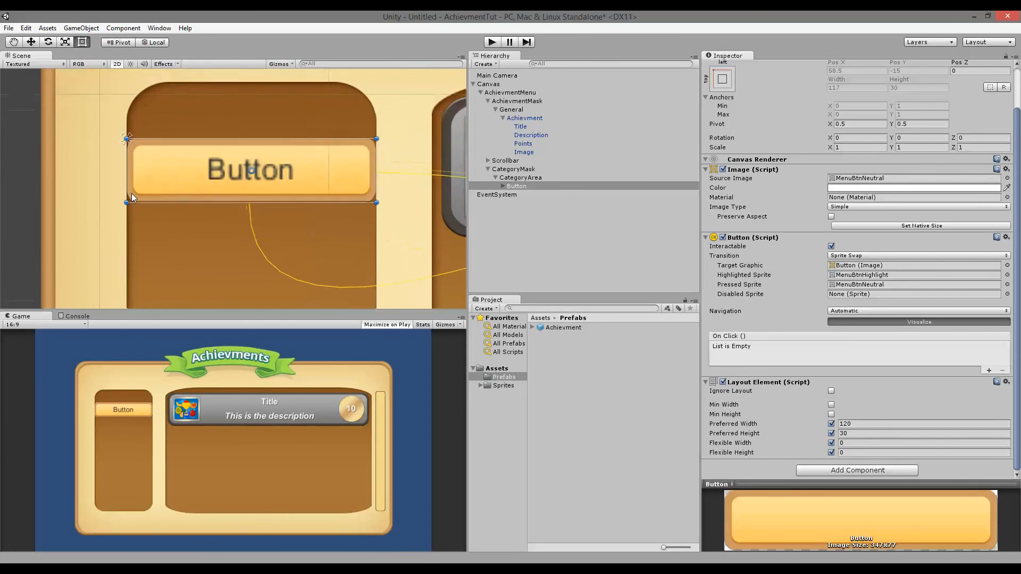
click(521, 177)
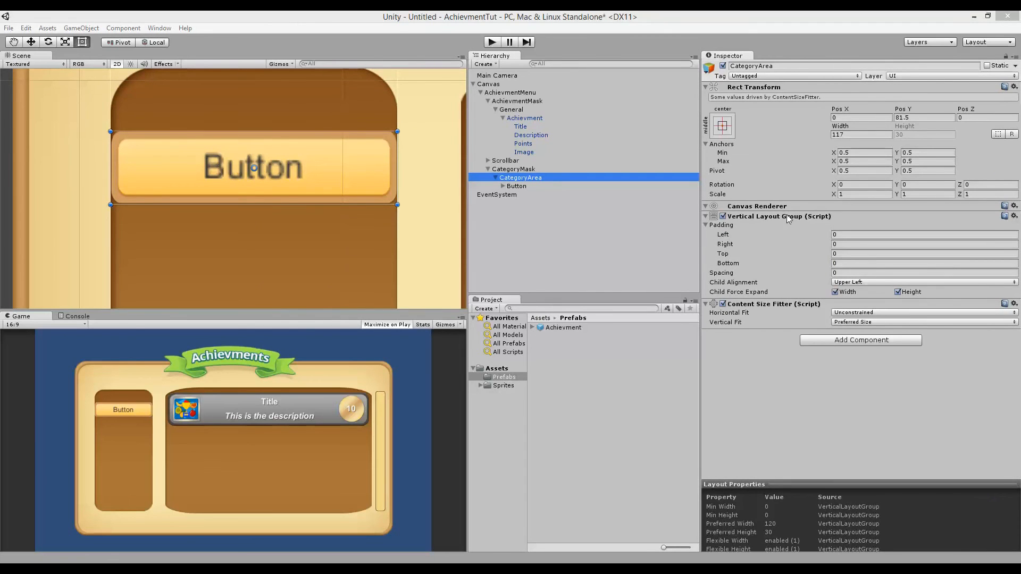
click(868, 255)
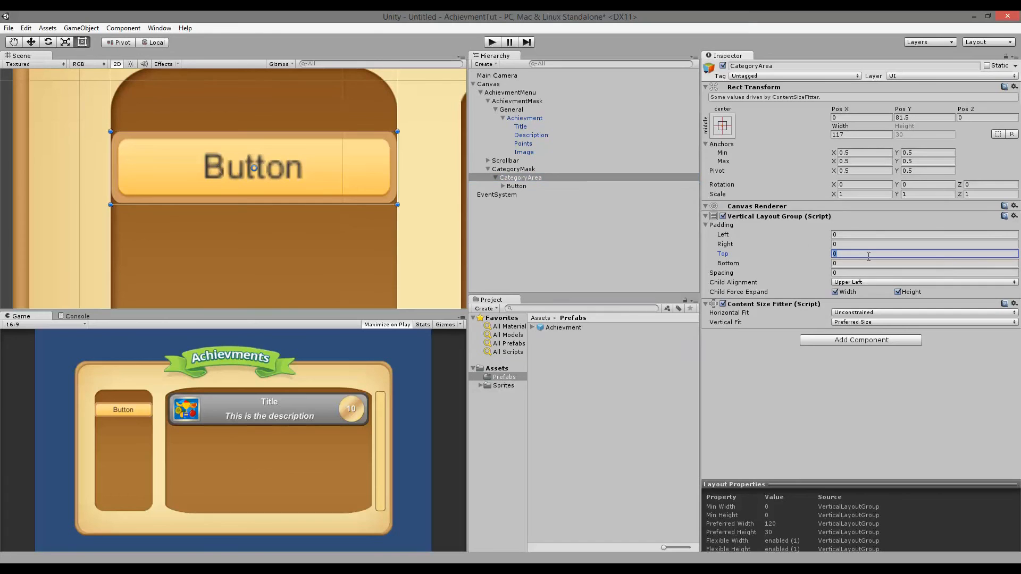
text(10)
key(Tab)
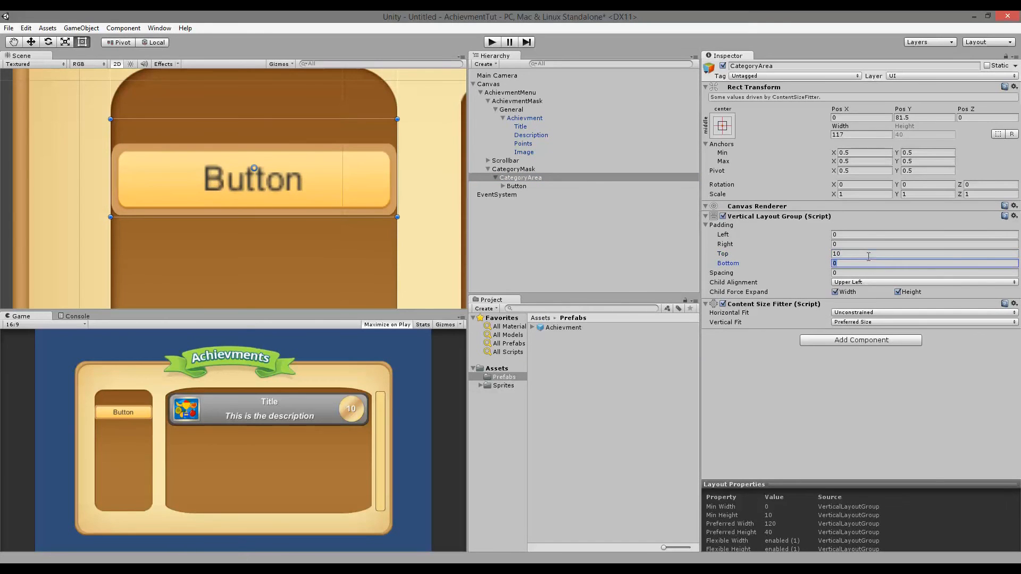
text(10)
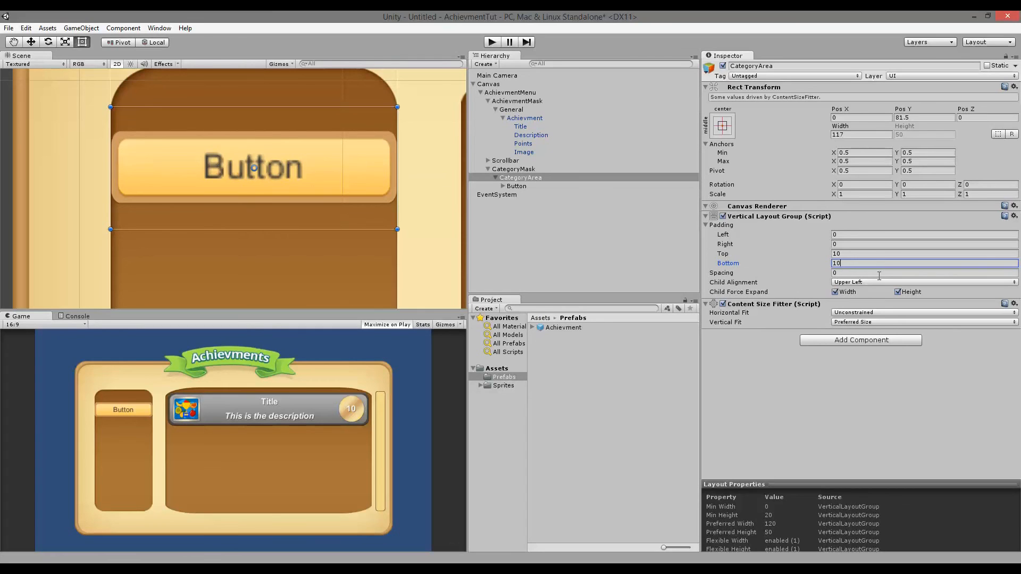
- Set the spacing and the left and right padding of CategoryArea's Vertical Layout Group to 2
click(879, 273)
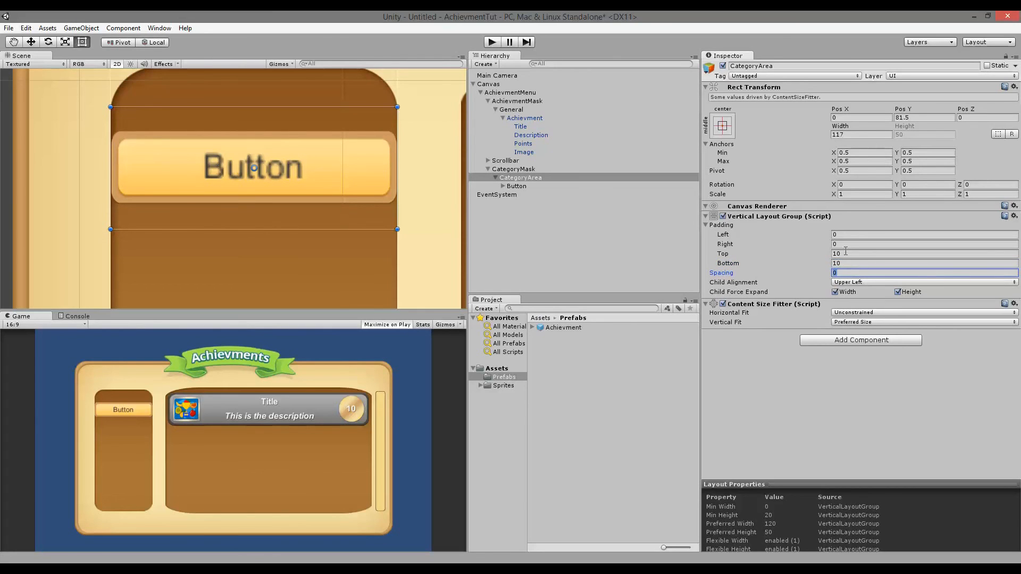
text(2)
click(833, 234)
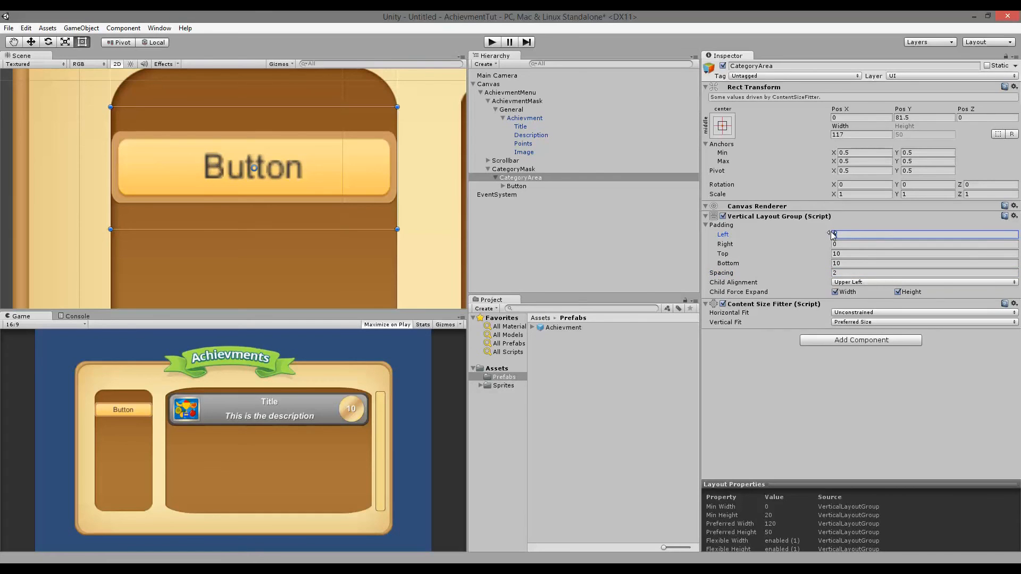
text(2)
key(Tab)
text(2)
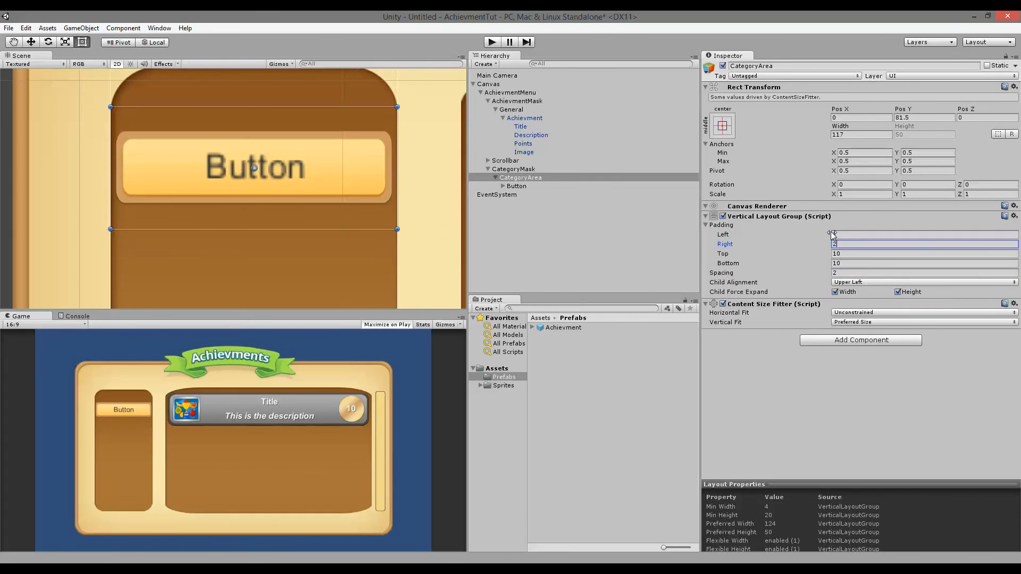
scroll(413, 130, down, 3)
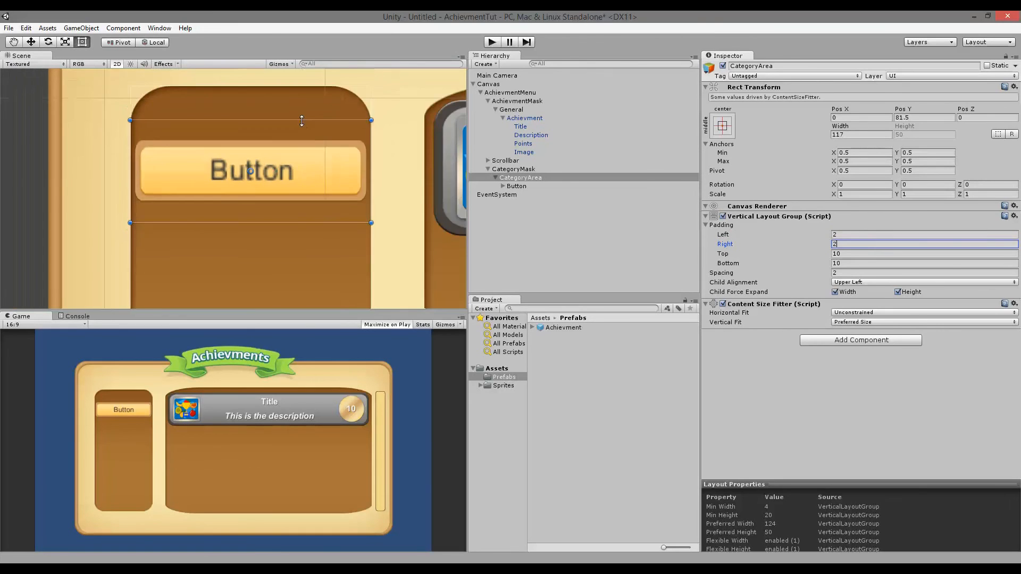
- Move CategoryArea up so its upper edge aligns with the upper edge of CategoryMask, at Pos Y of about 98
click(513, 168)
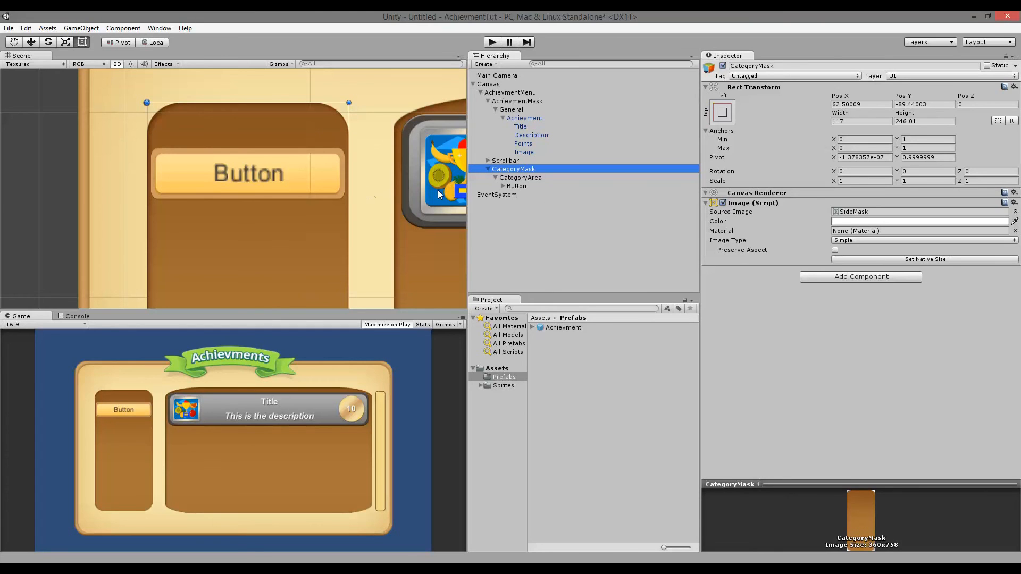
click(513, 179)
drag(295, 169, 293, 139)
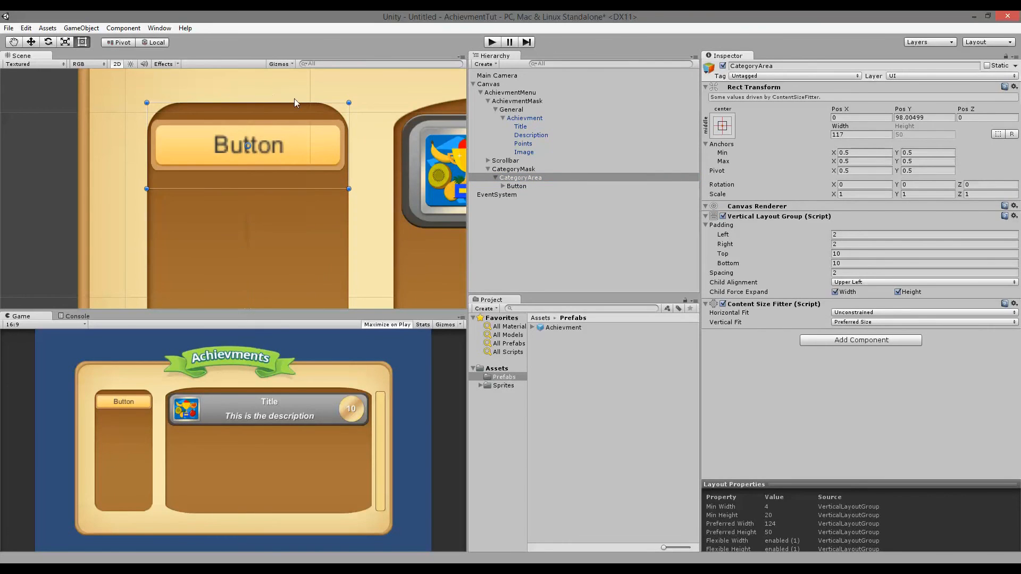
scroll(293, 101, up, 8)
scroll(298, 92, down, 5)
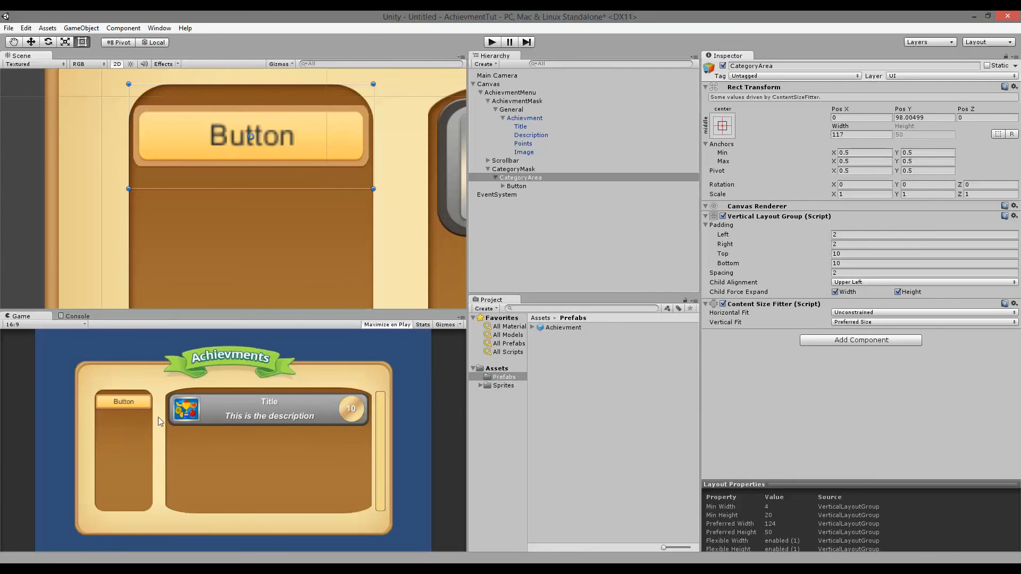
- Make the Text label of the category Button bold and colour it white
click(510, 169)
click(512, 178)
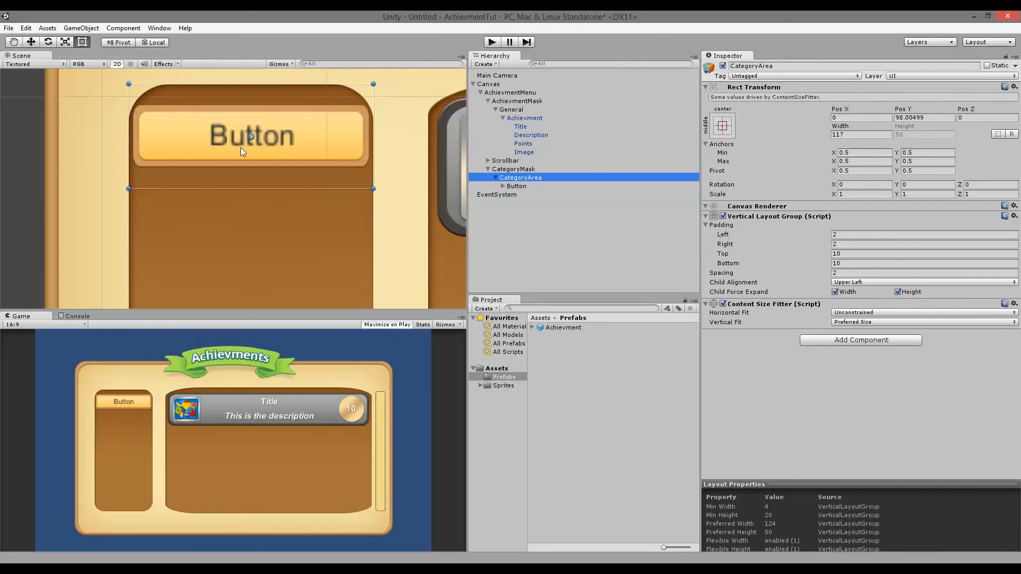
click(511, 186)
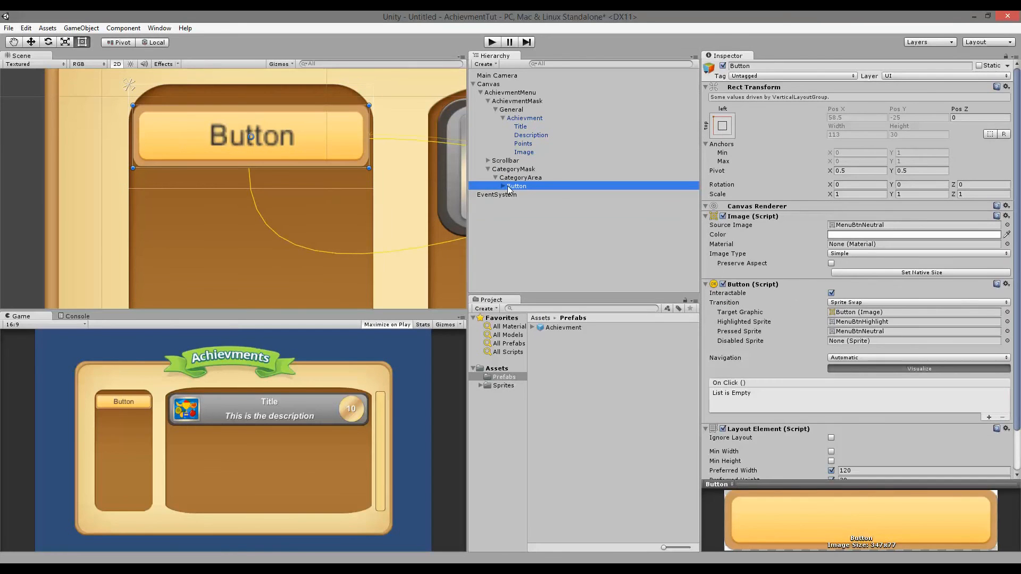
click(502, 186)
click(522, 195)
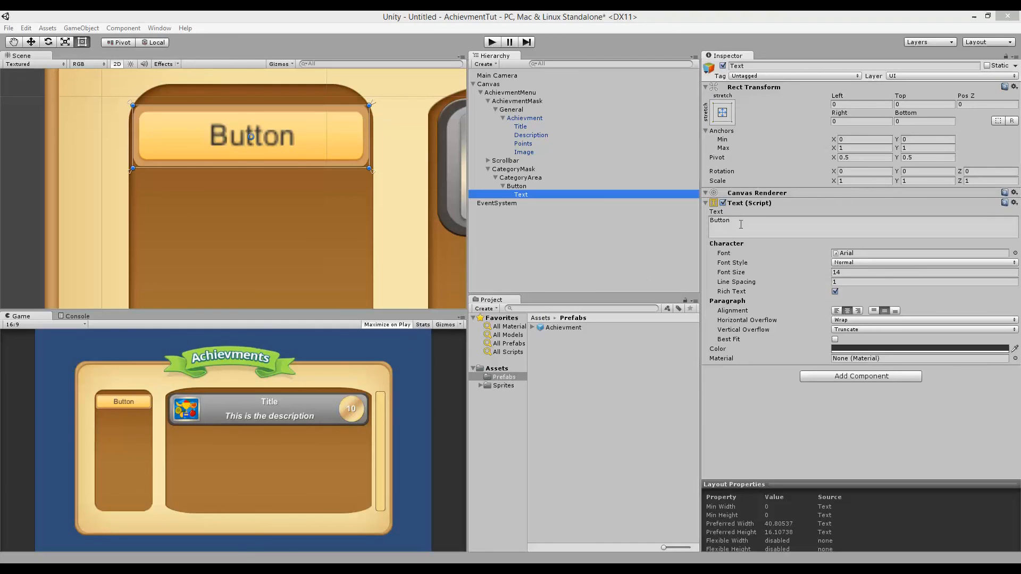
click(853, 262)
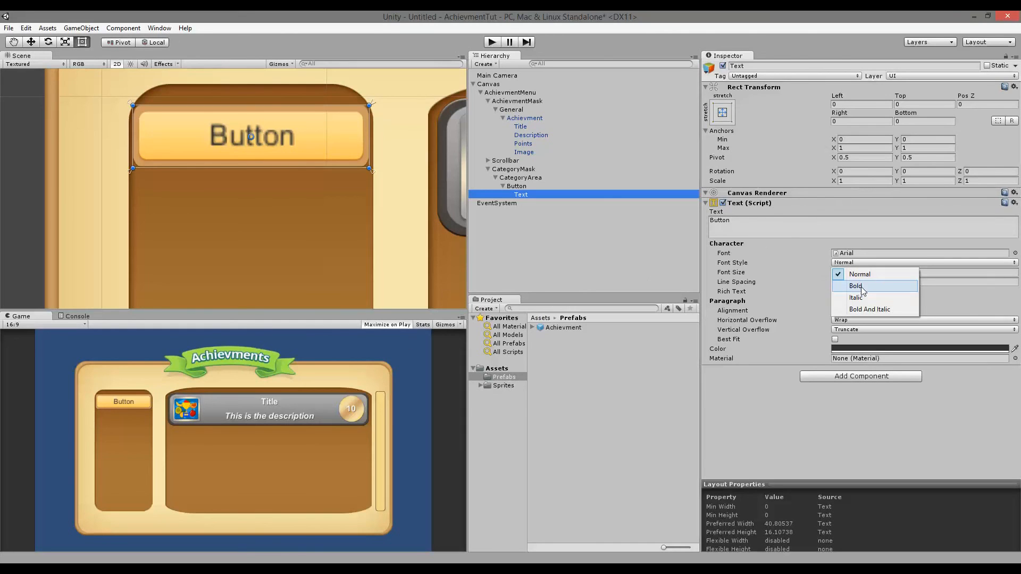
click(860, 286)
click(843, 349)
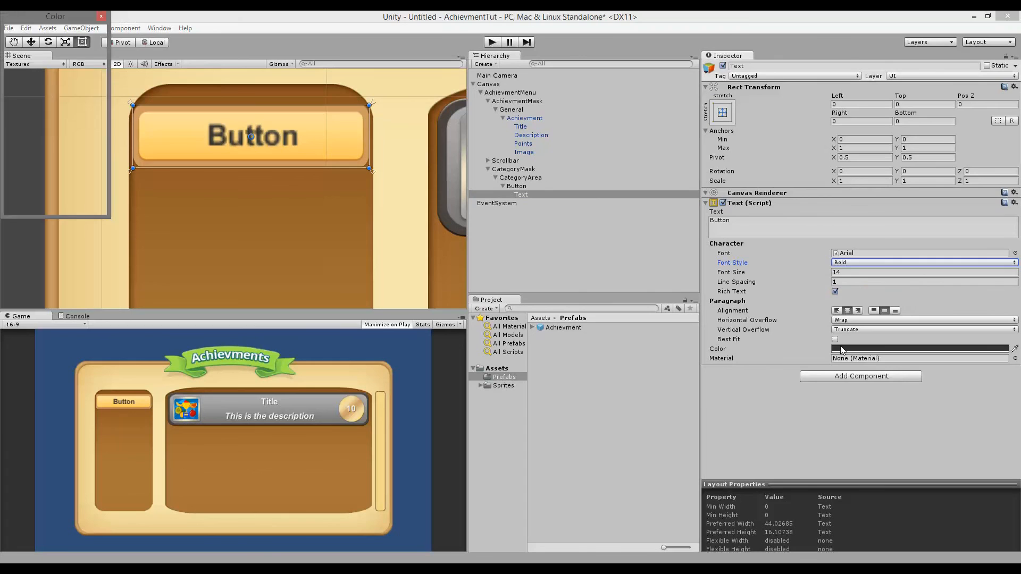
drag(47, 105, 12, 55)
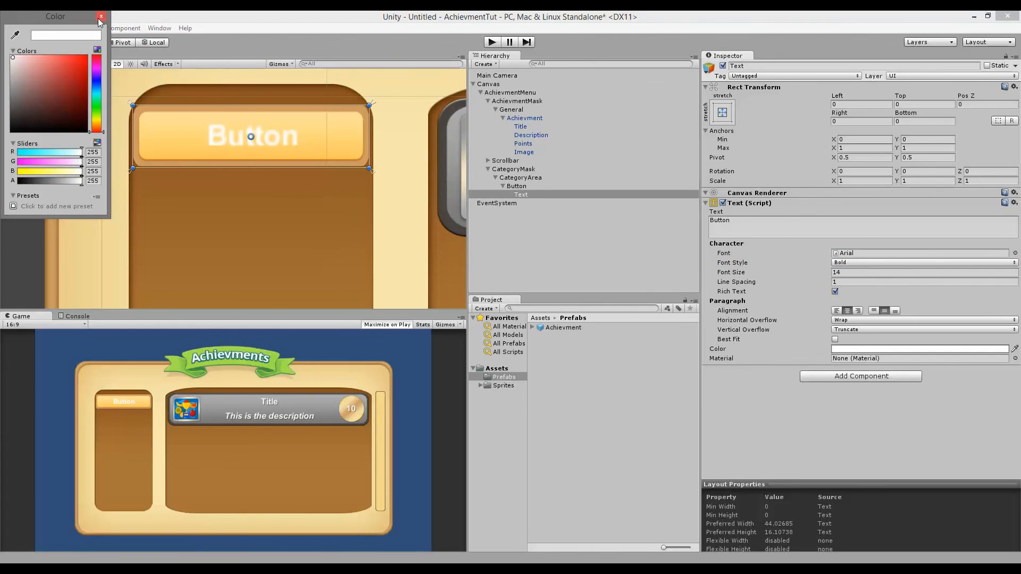
click(101, 16)
- Add a Shadow component to the category Button's Text
click(816, 377)
text(sha)
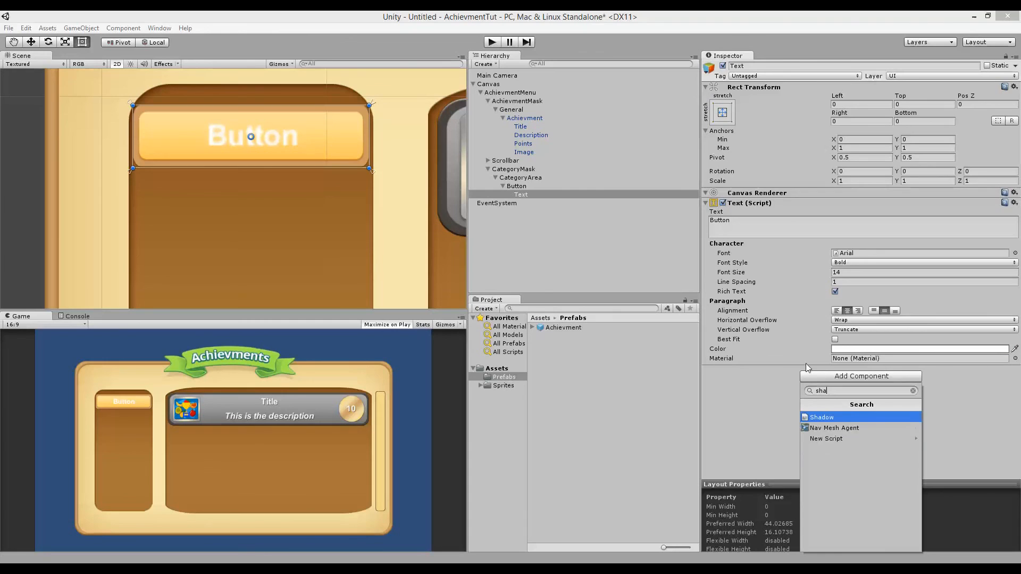
click(828, 417)
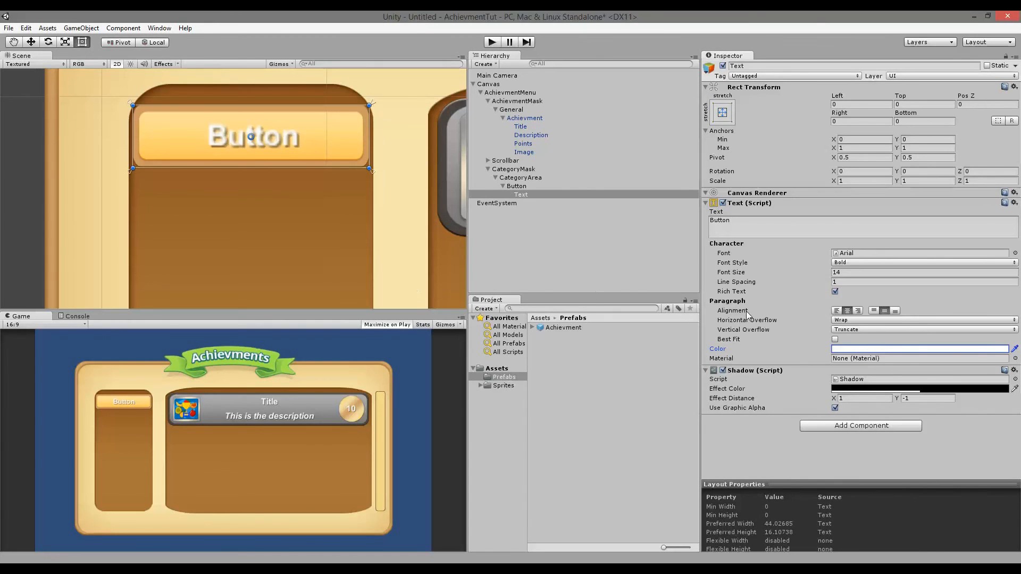
- Enable Best Fit on the Button's Text with minimum and maximum sizes of 15, and set its font size to 15
click(834, 341)
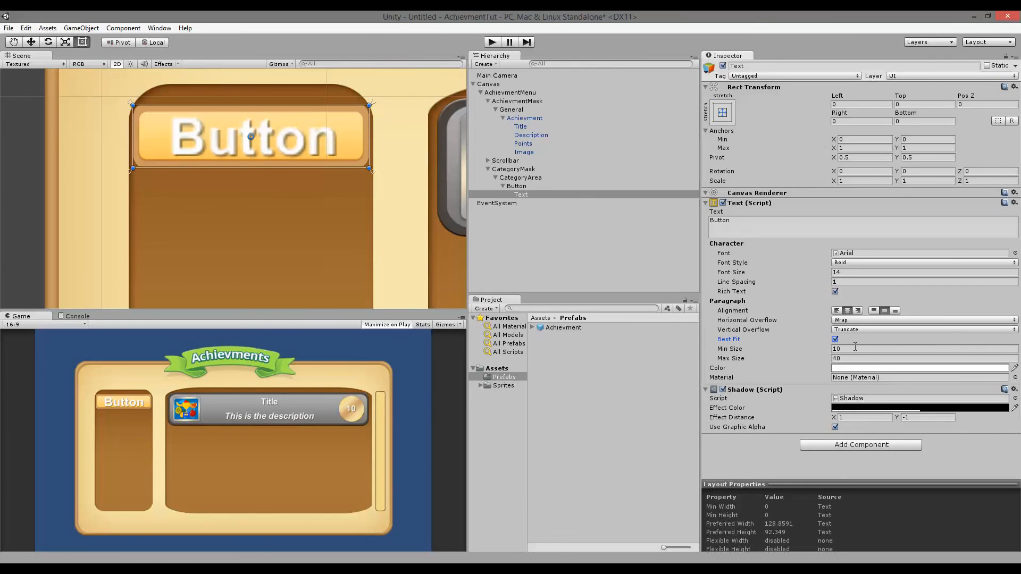
click(838, 359)
text(30)
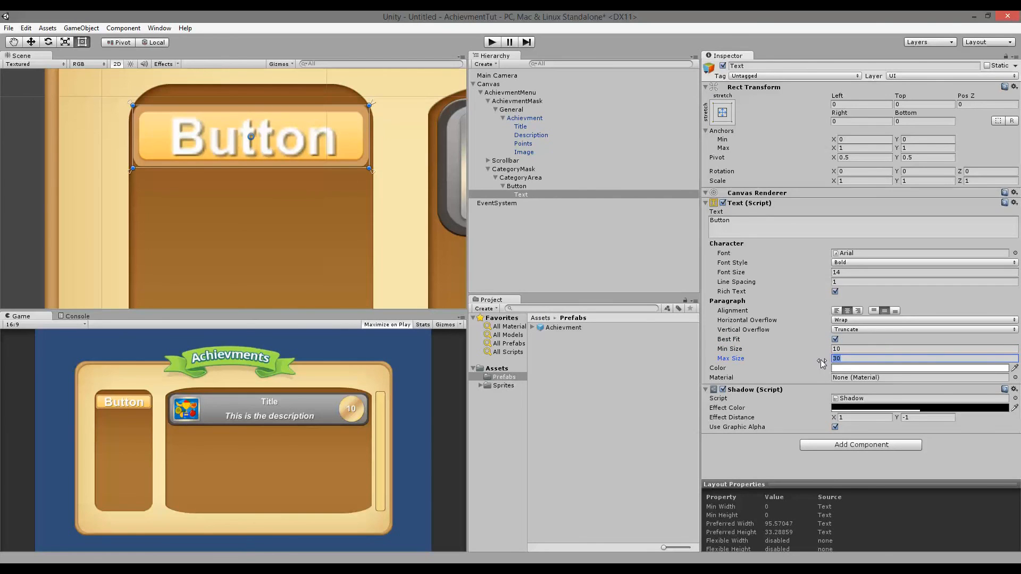
text(15)
key(shift+Tab)
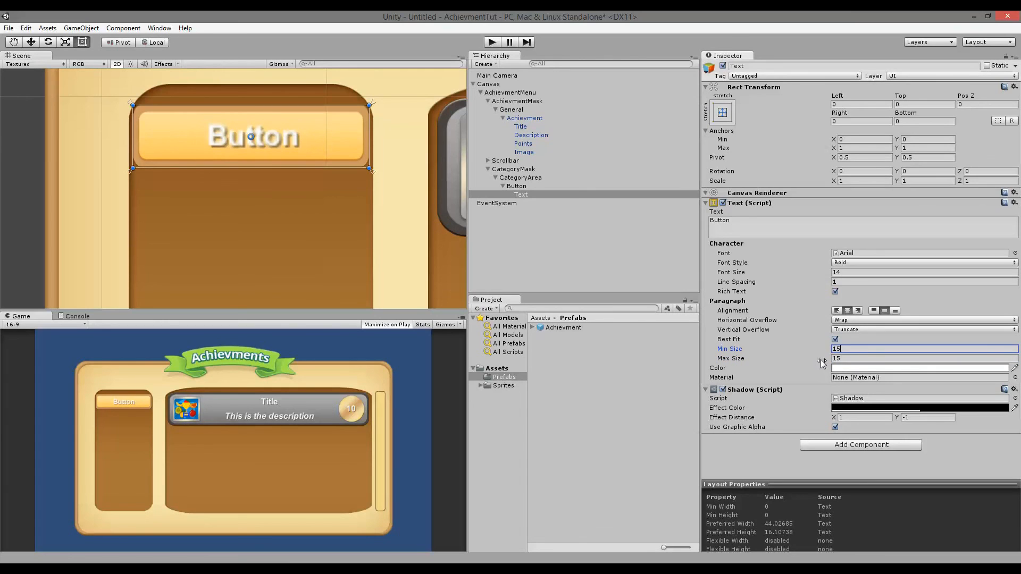
click(799, 273)
text(15)
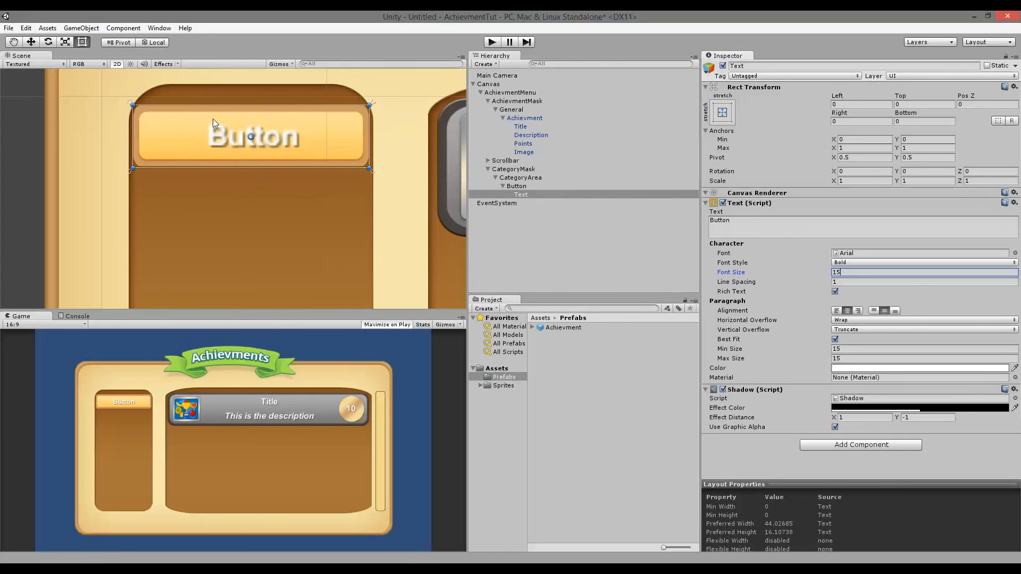
- Run the game and test the category Button's normal and pressed appearance, then stop play mode
click(492, 42)
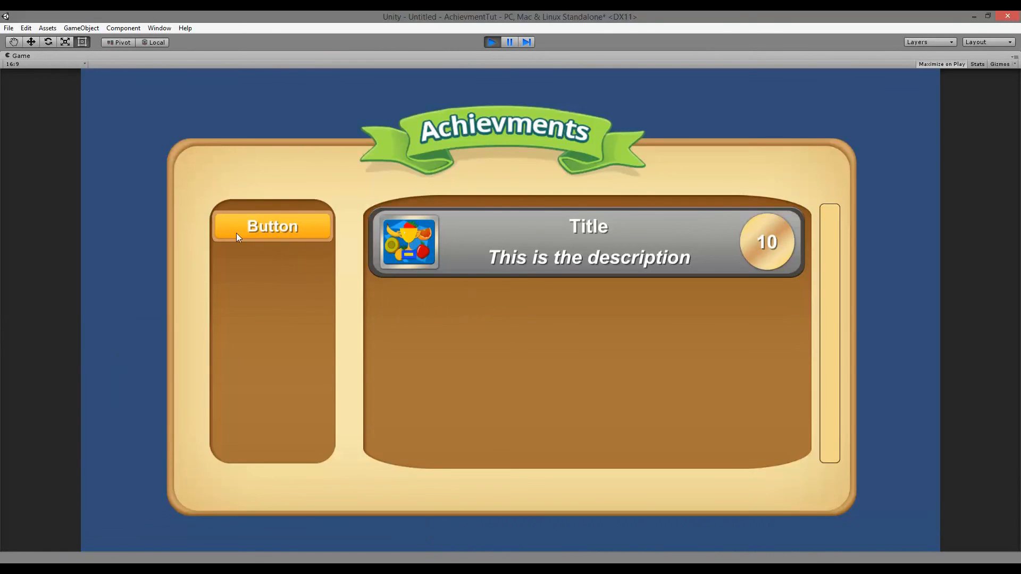
click(302, 225)
click(304, 219)
click(302, 226)
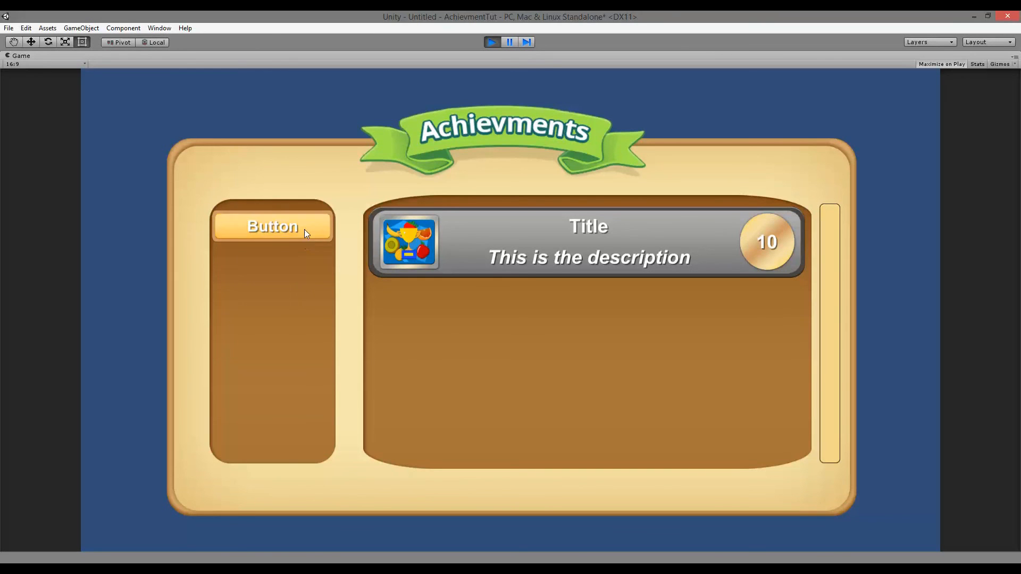
click(493, 42)
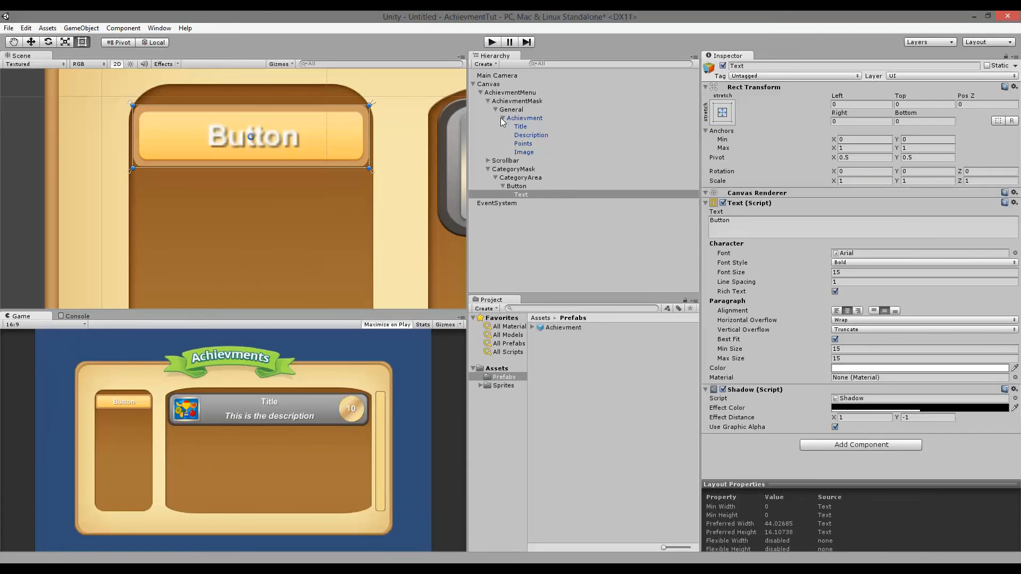
- Collapse the AchievmentMask and CategoryMask branches in the object hierarchy
scroll(377, 208, down, 8)
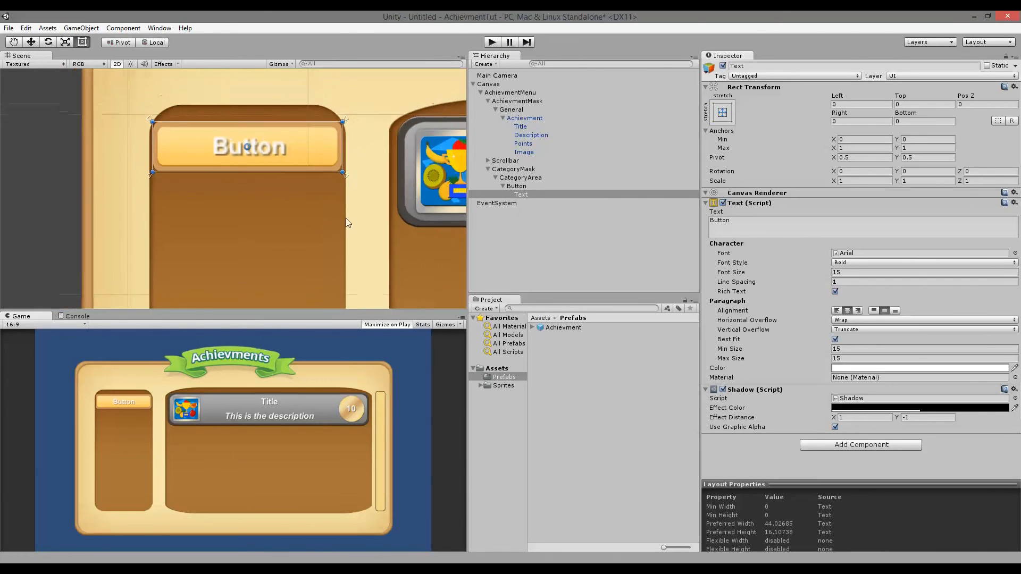
scroll(400, 189, down, 4)
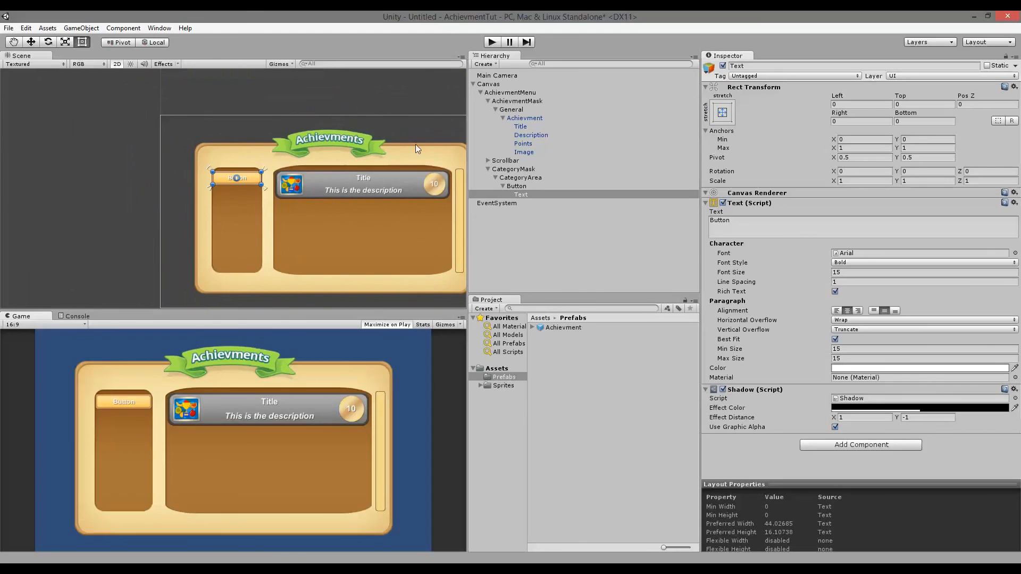
click(488, 169)
click(488, 101)
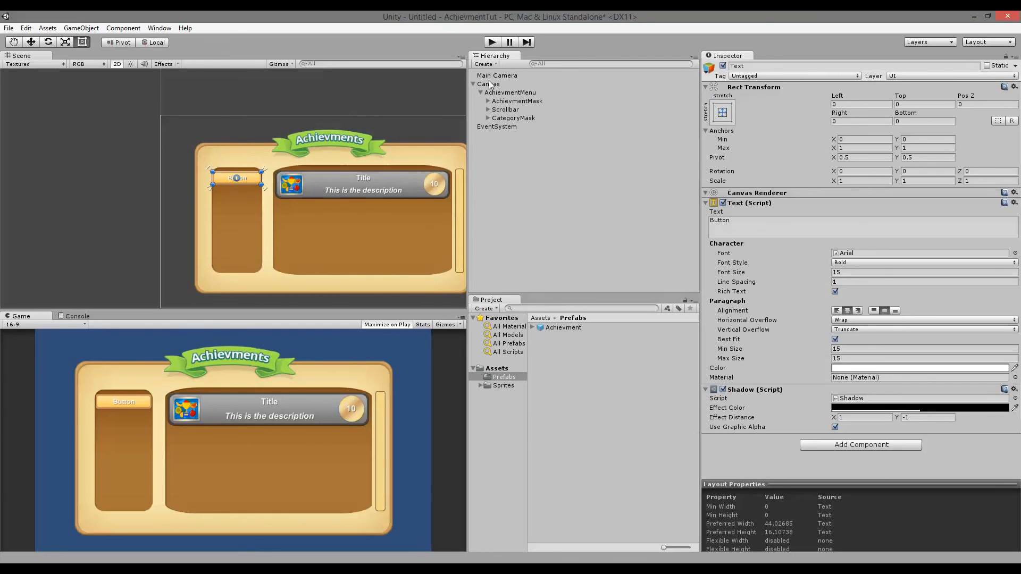
click(488, 118)
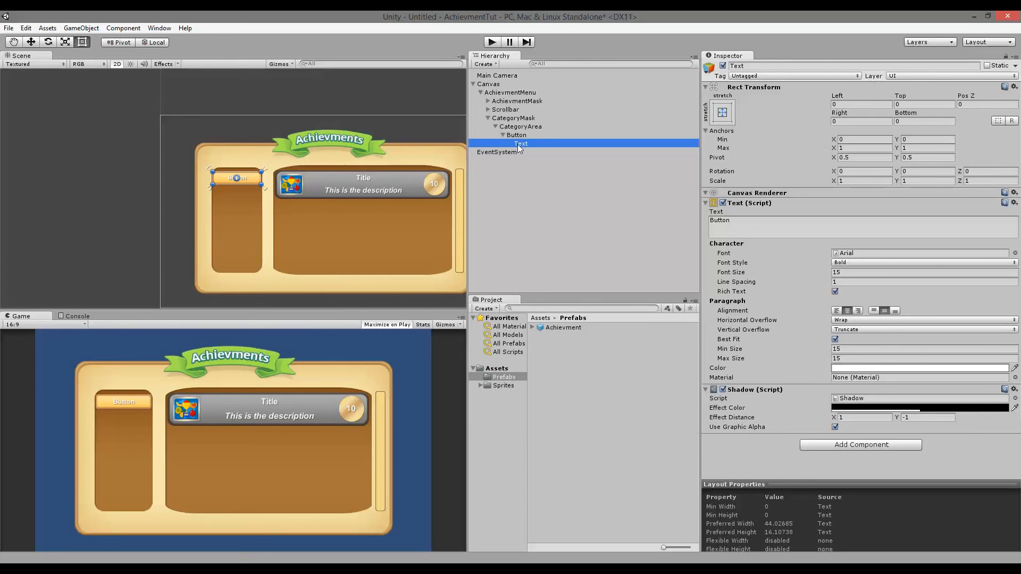
click(488, 118)
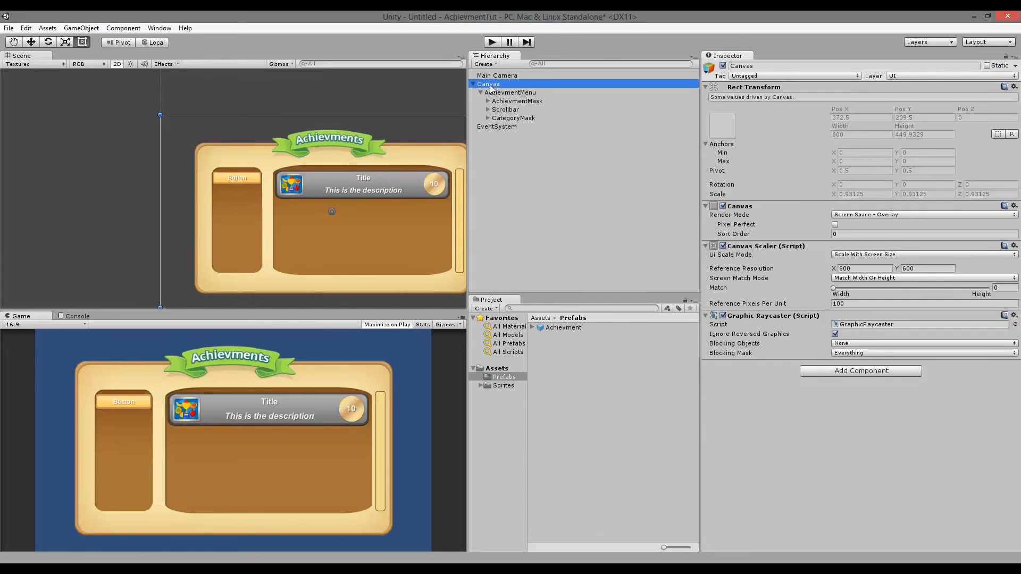
- Add a UI Text object as a child of AchievmentMenu and name it Points
click(497, 94)
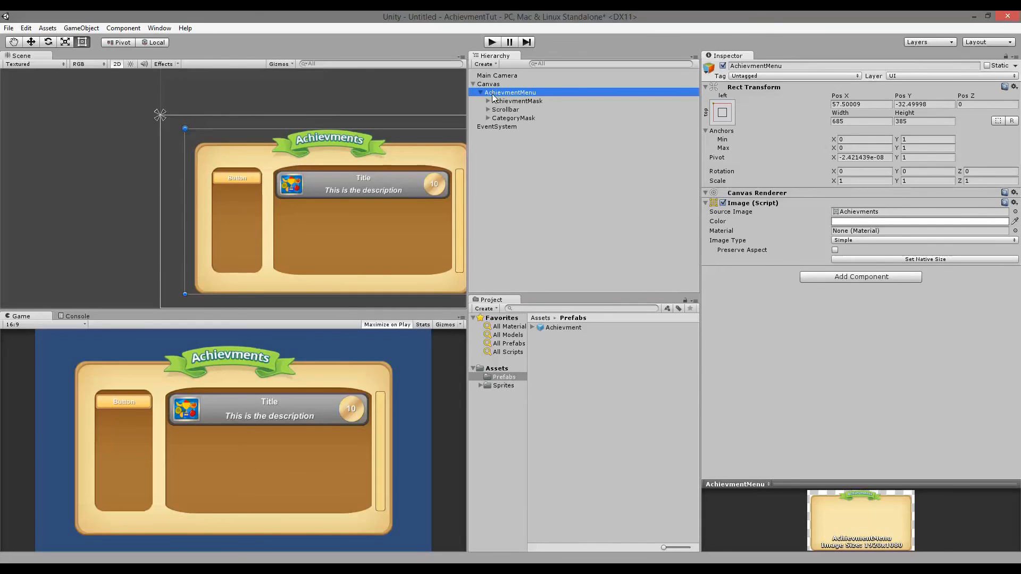
right_click(492, 94)
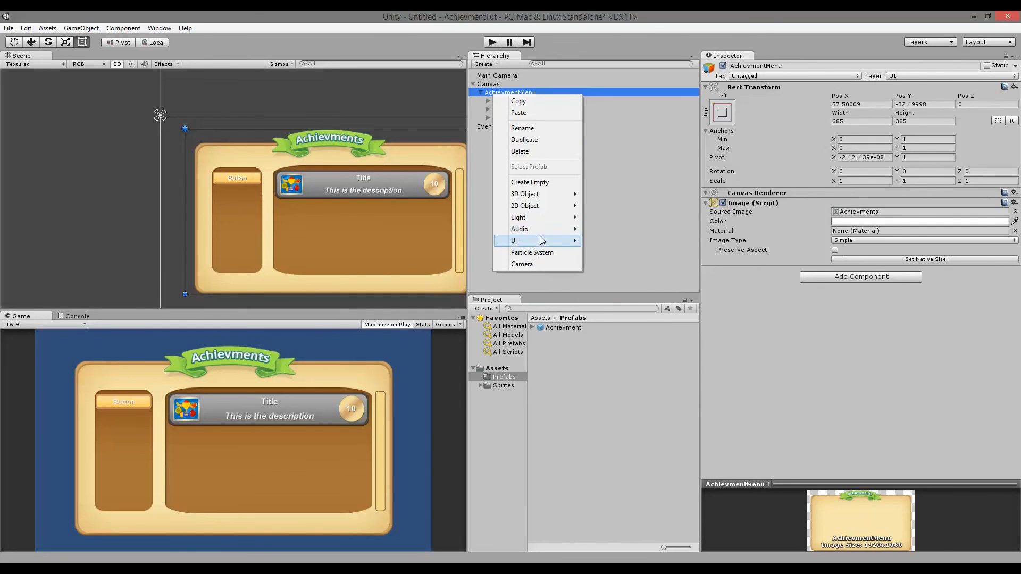
mouse_move(541, 238)
click(621, 263)
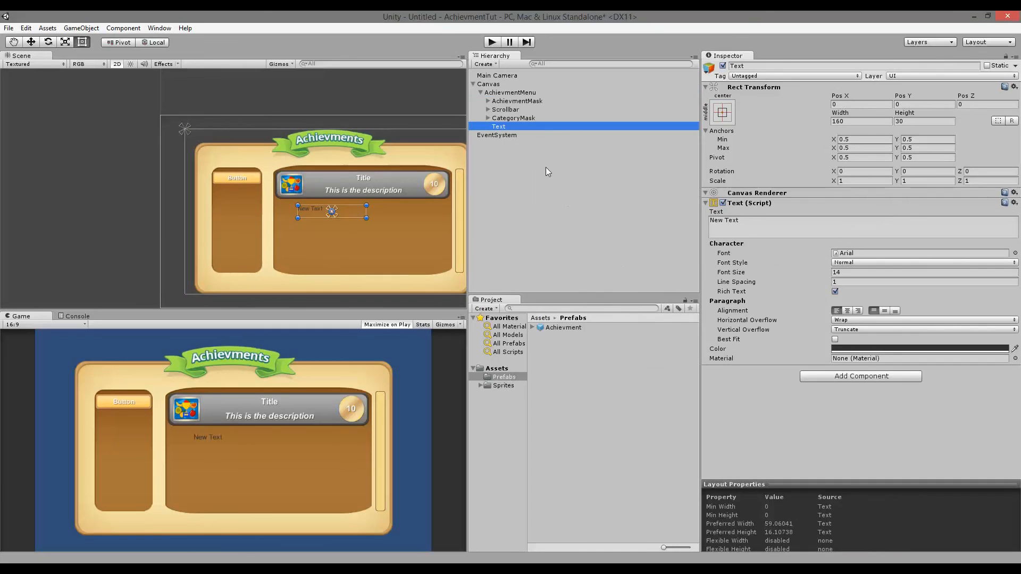
click(509, 125)
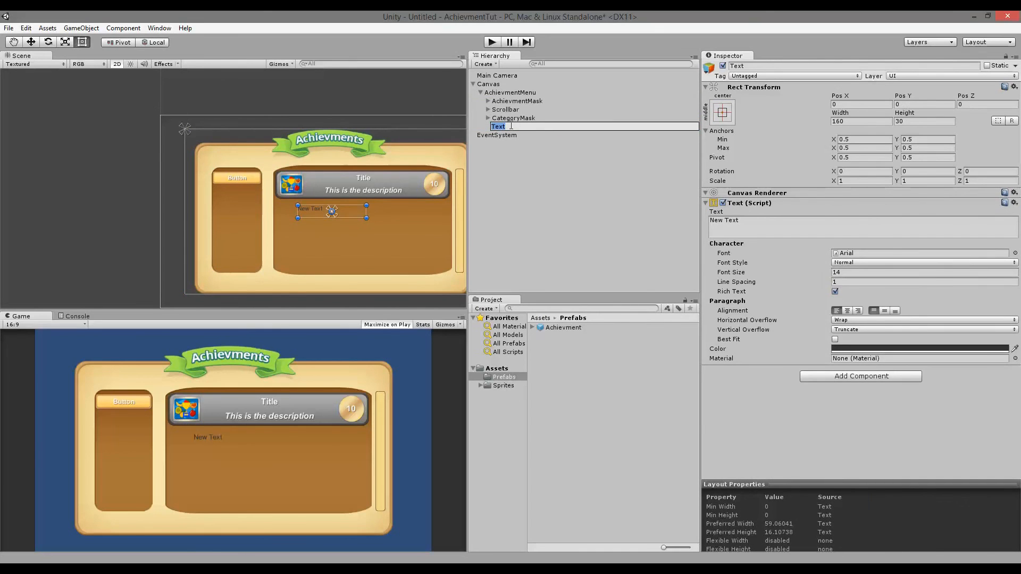
text(Points)
key(Return)
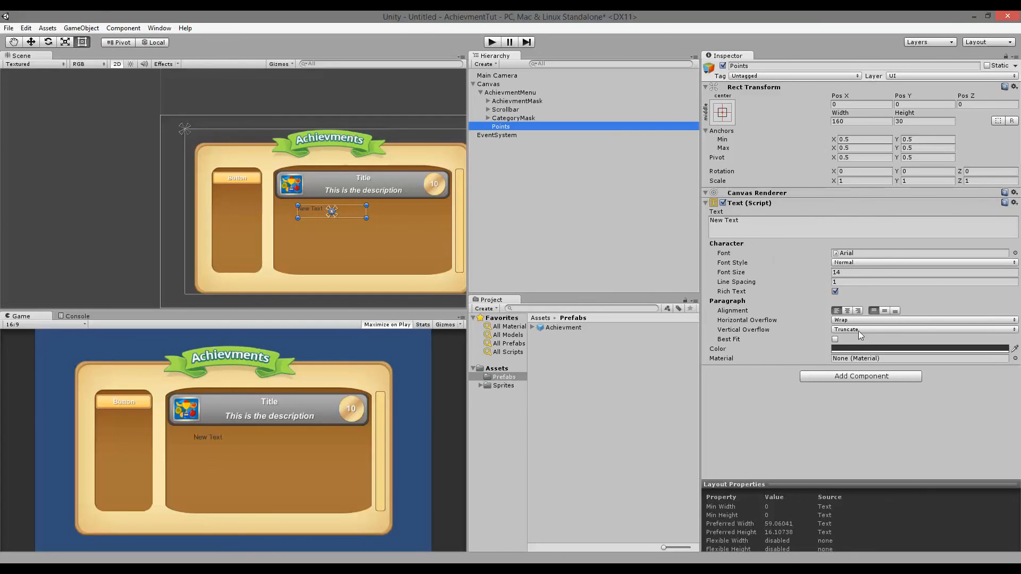
- Colour the Points text white and enable Best Fit with minimum and maximum sizes of 15
click(857, 353)
click(23, 50)
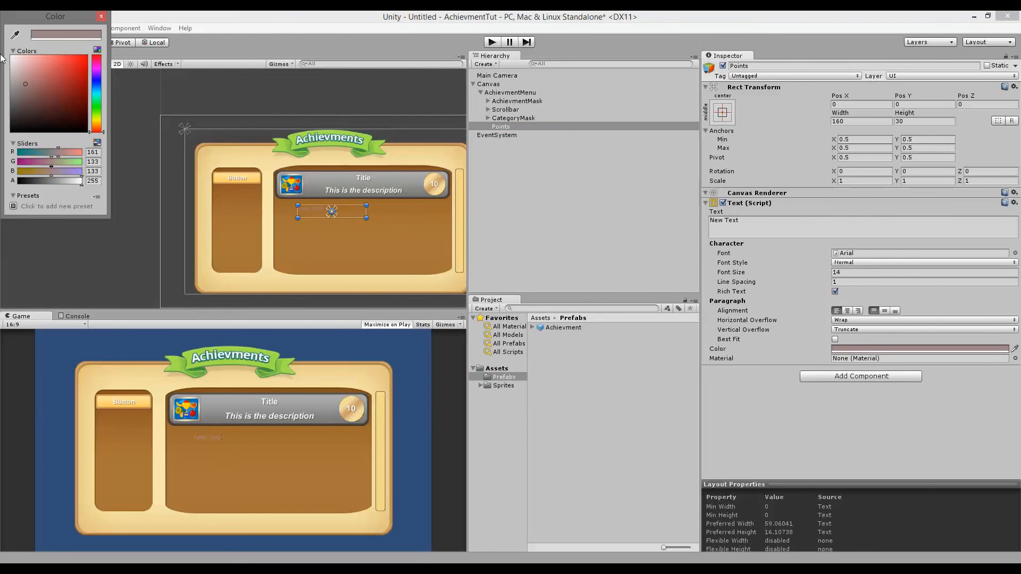
click(99, 29)
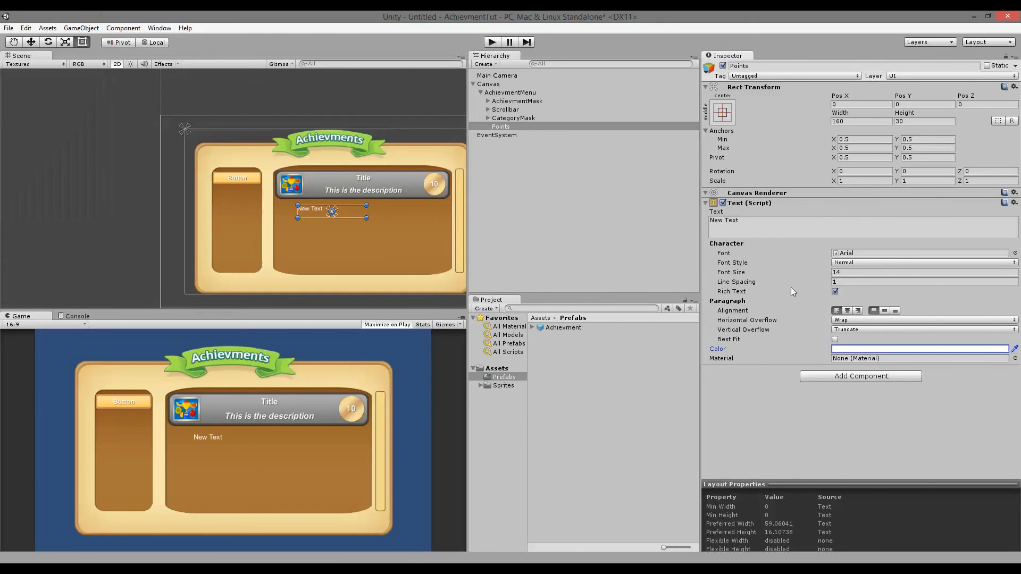
click(835, 340)
click(809, 349)
text(15)
key(Tab)
text(15)
key(Return)
- Add a Shadow component to the Points text and centre its alignment horizontally and vertically
click(838, 397)
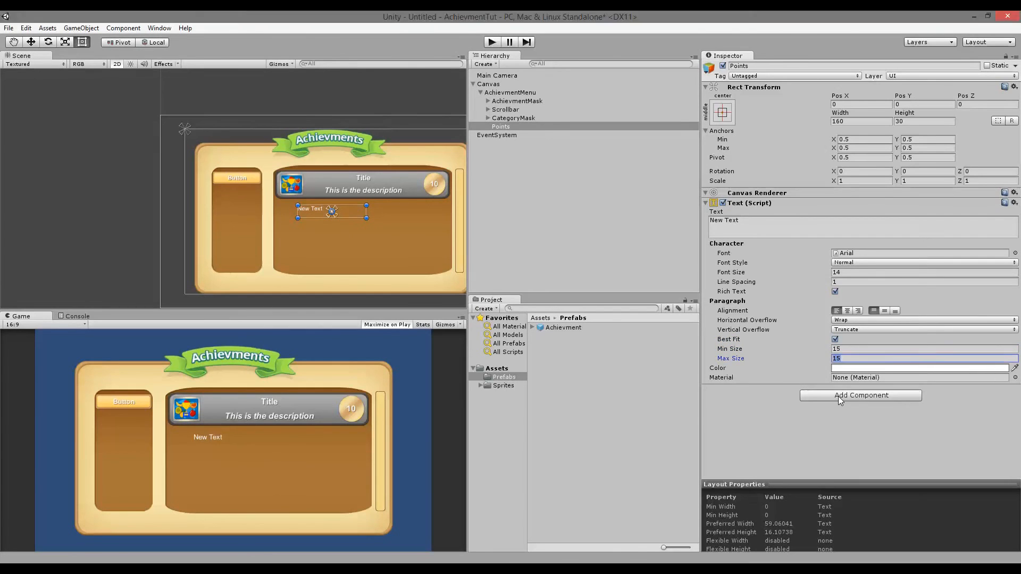
text(shadow)
click(833, 257)
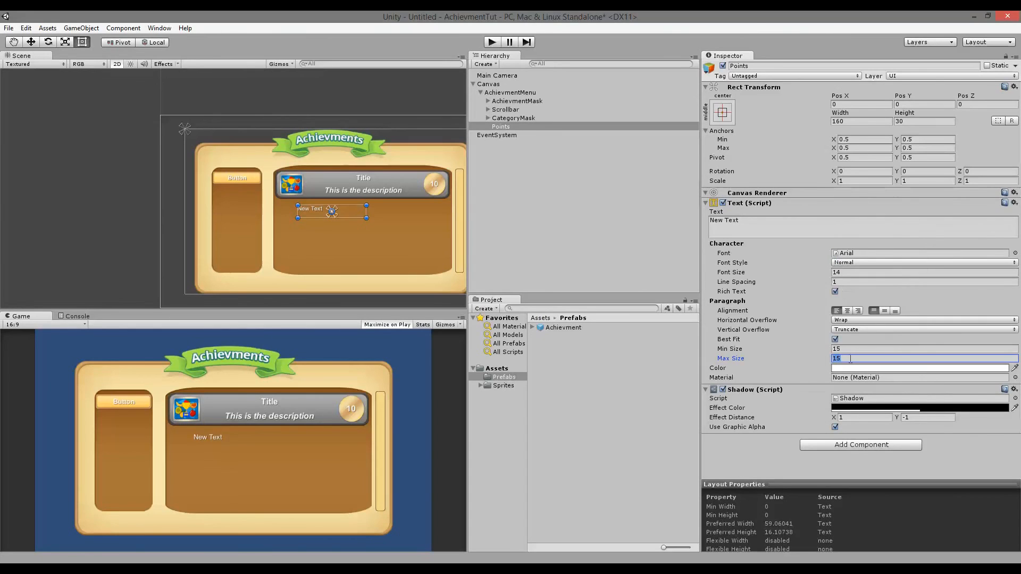
click(847, 312)
click(884, 311)
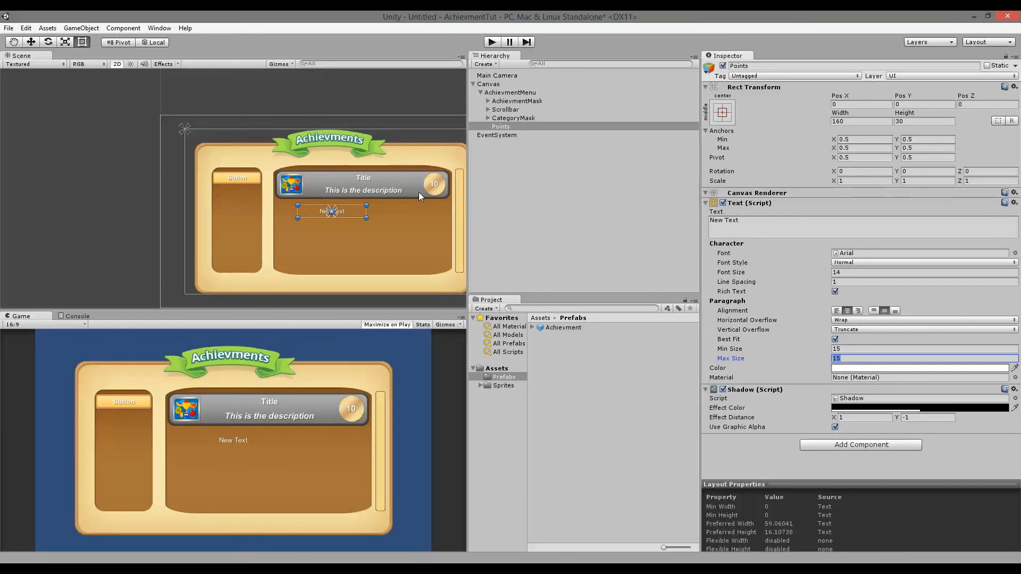
- Place the Points text just above the category panel at about X -221, Y 118, with a width of 117, and preview it in play mode
drag(367, 211, 285, 138)
scroll(338, 227, up, 12)
drag(205, 133, 195, 132)
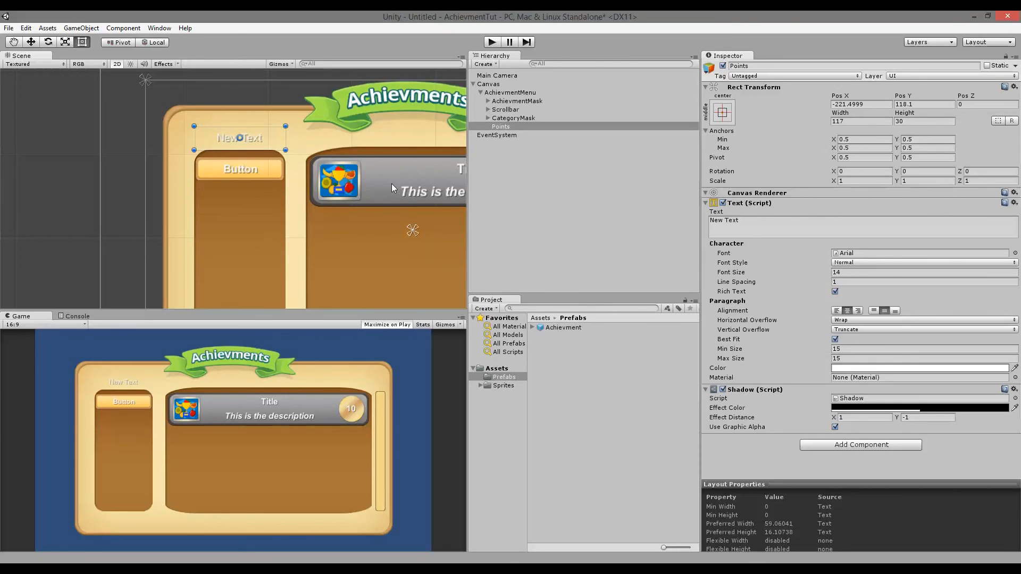
click(494, 43)
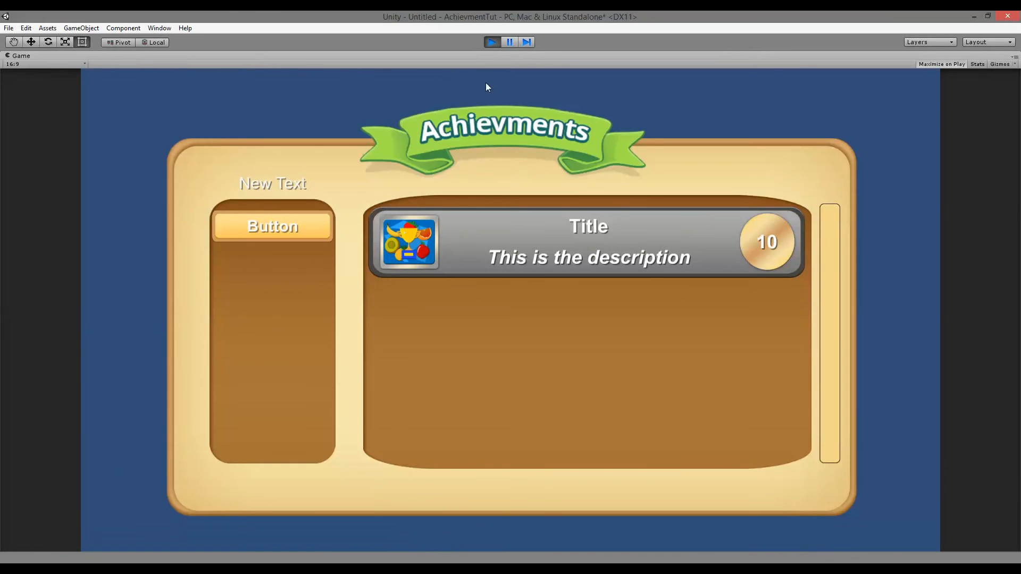
click(494, 43)
- Set the Points object's text to "Points:" and preview the menu in play mode
click(815, 220)
text(Points:)
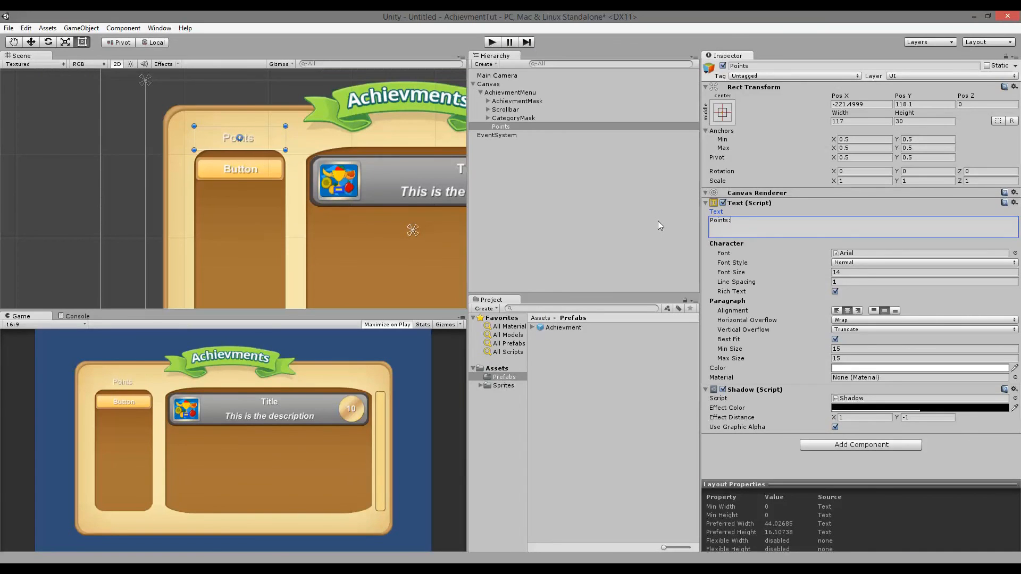
click(504, 127)
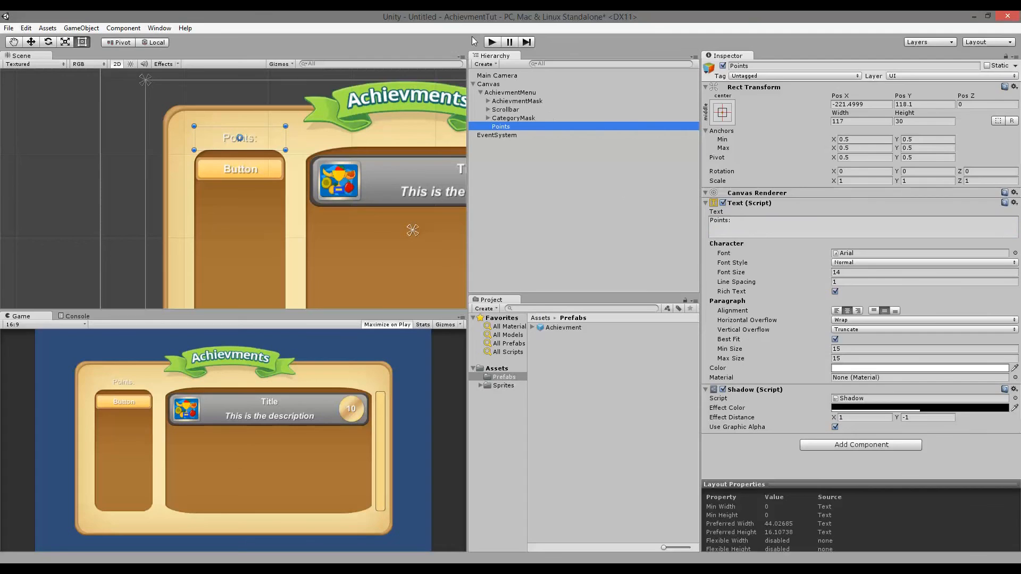
click(490, 42)
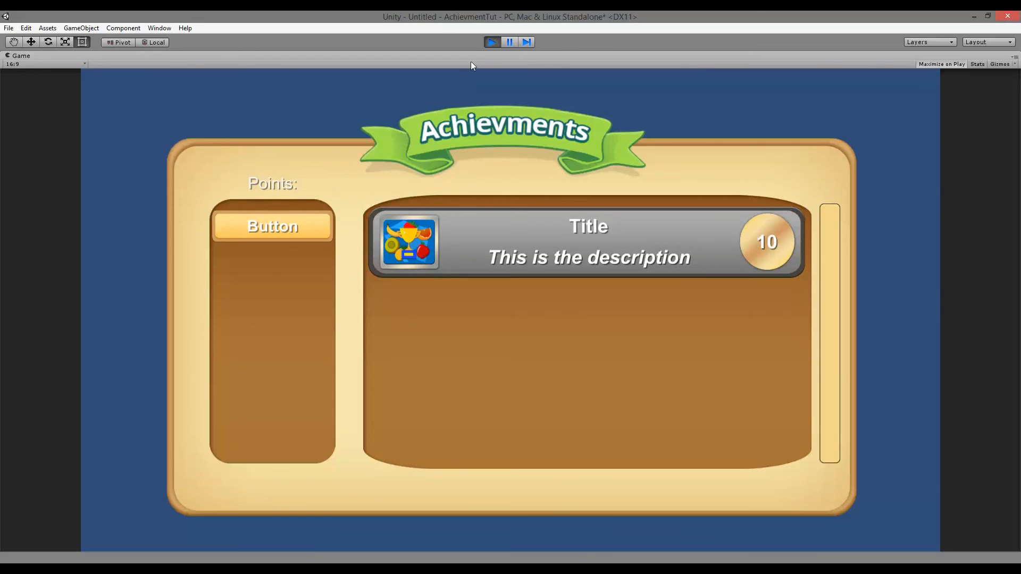
click(491, 42)
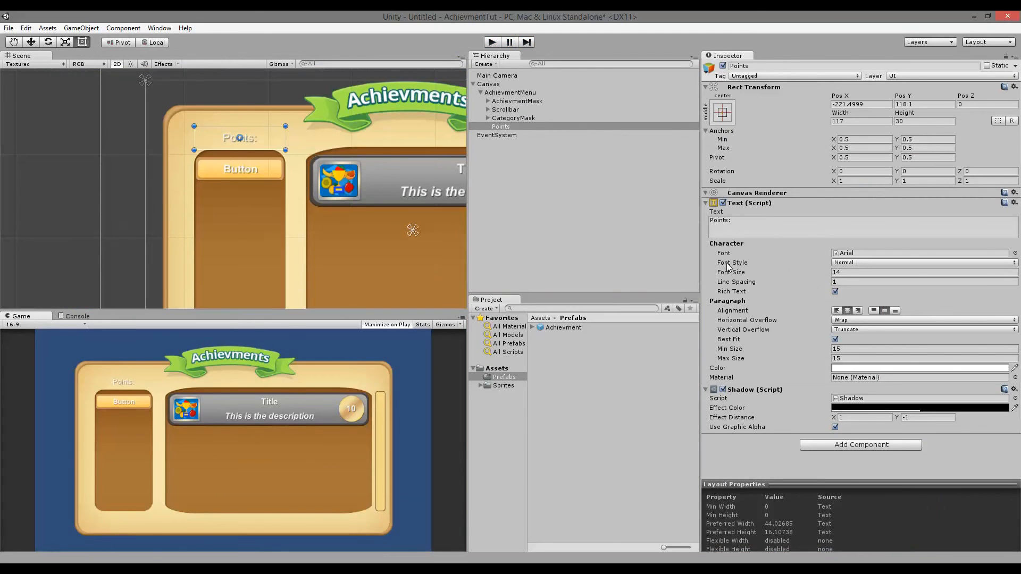
- Make the "Points:" label bold and check its look in play mode
click(855, 263)
click(869, 286)
click(492, 42)
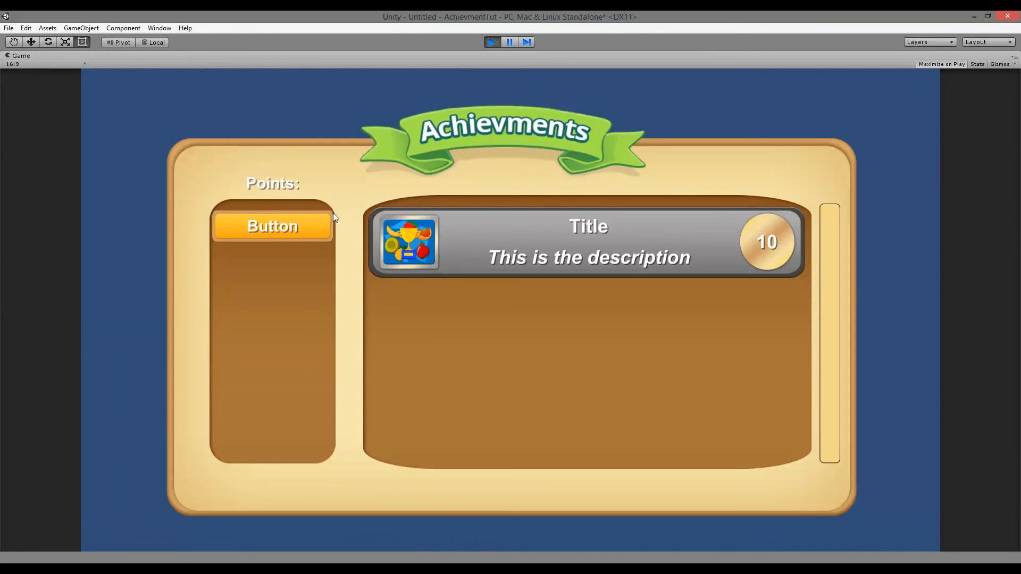
click(492, 42)
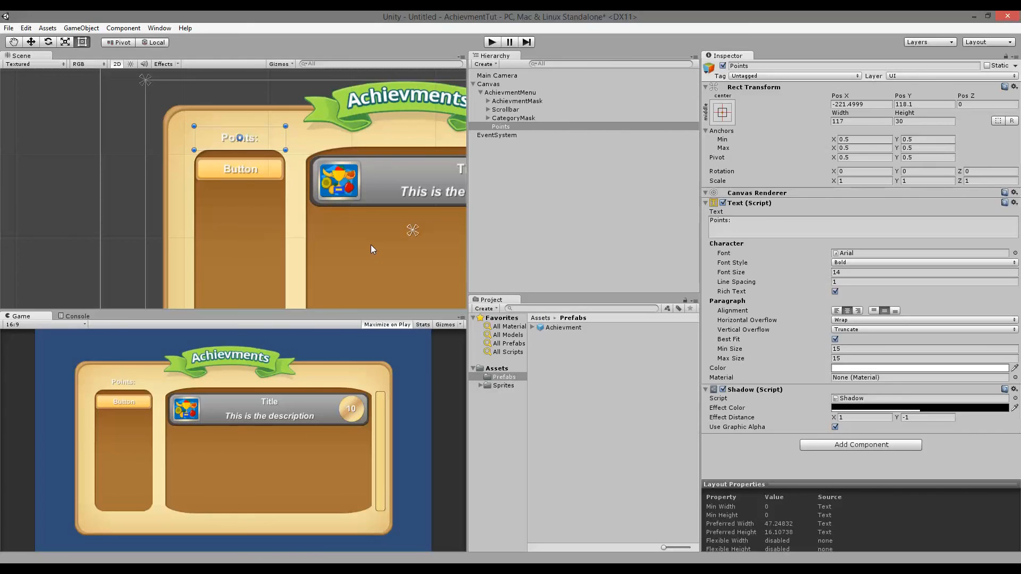
- Update the Achievment prefab in the Prefabs folder with the Achievment object from General
click(488, 101)
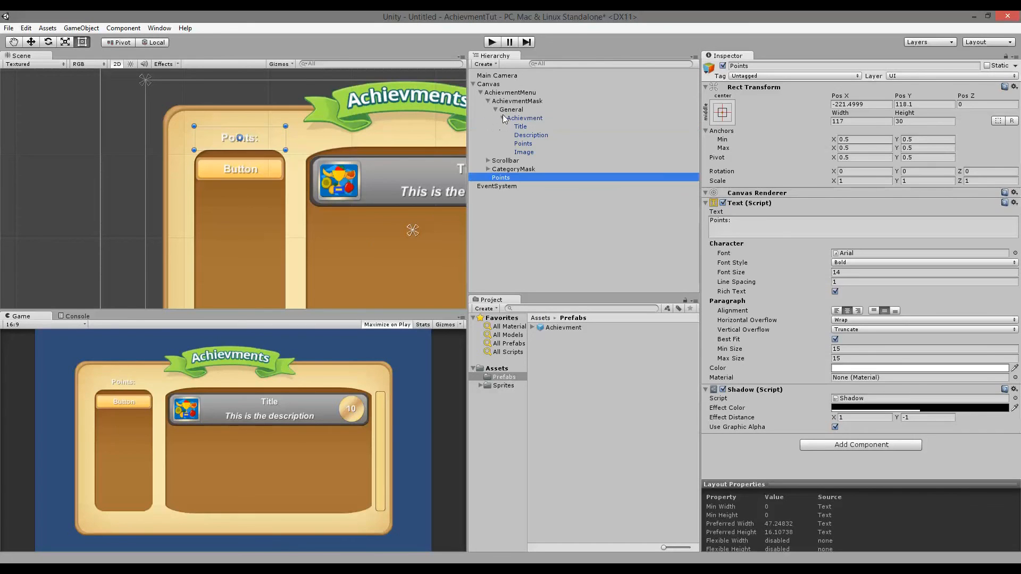
click(511, 110)
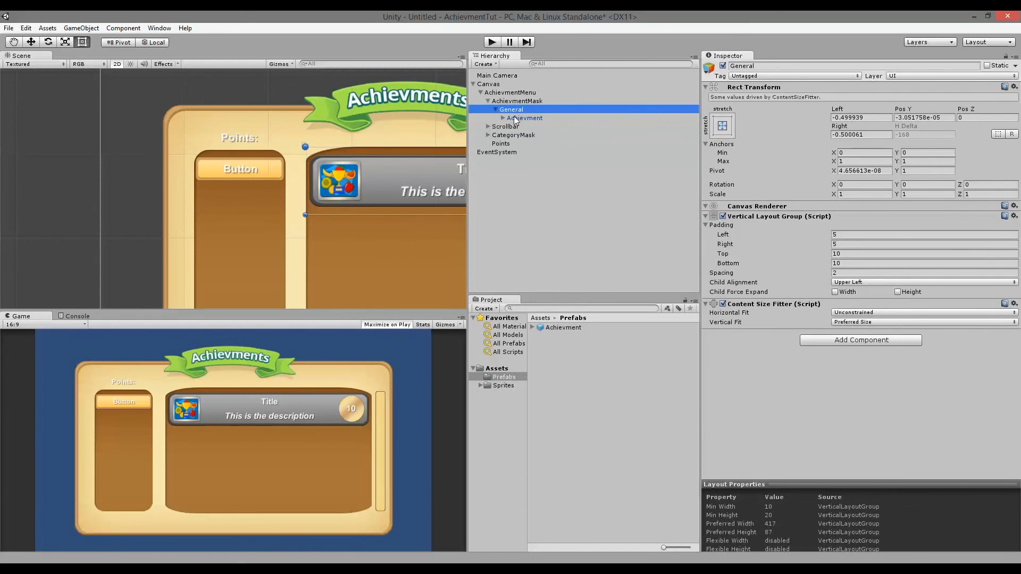
click(517, 118)
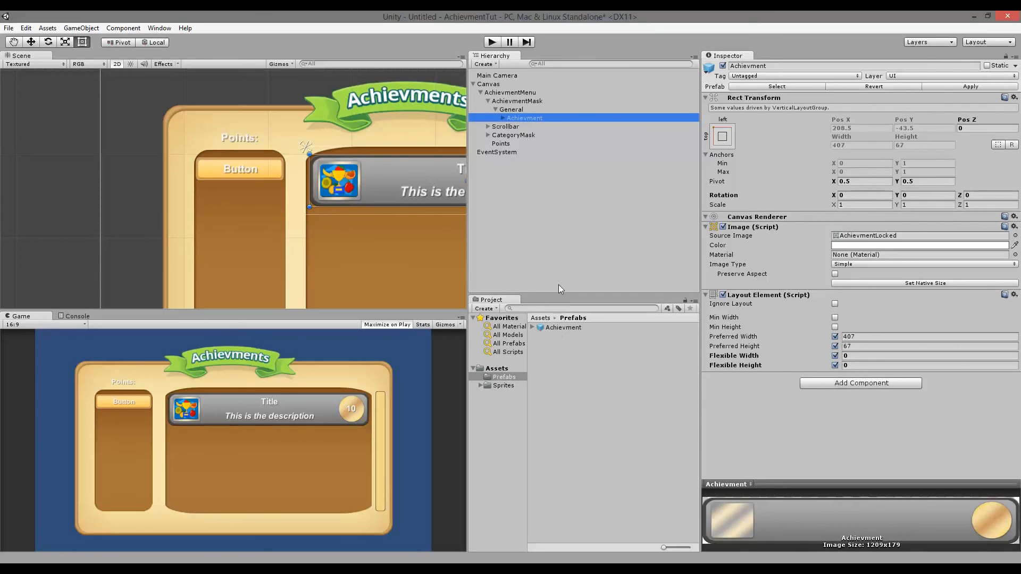
drag(514, 120, 552, 330)
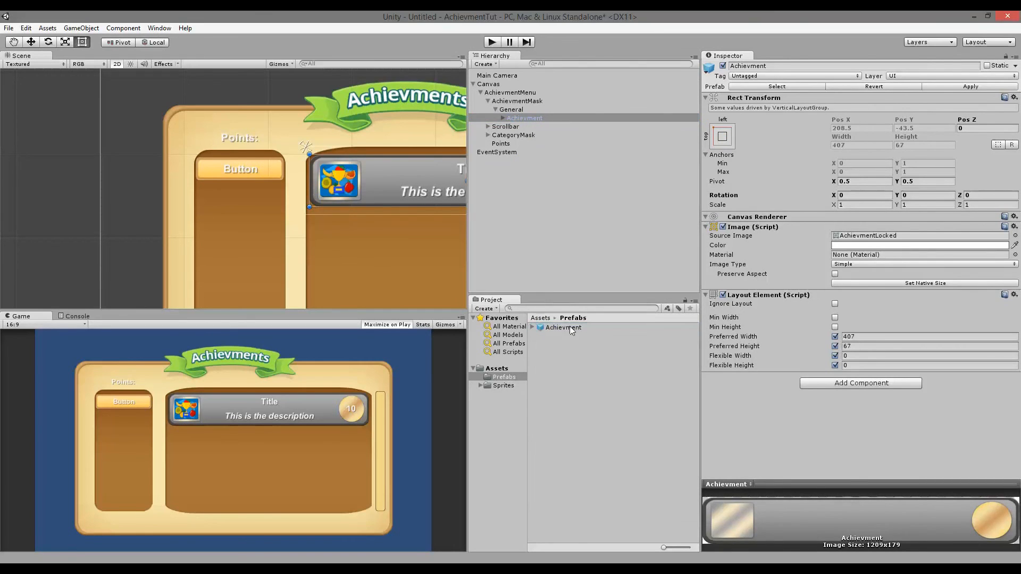
- Delete the Achievment object from General in the scene and select General
click(508, 109)
click(515, 119)
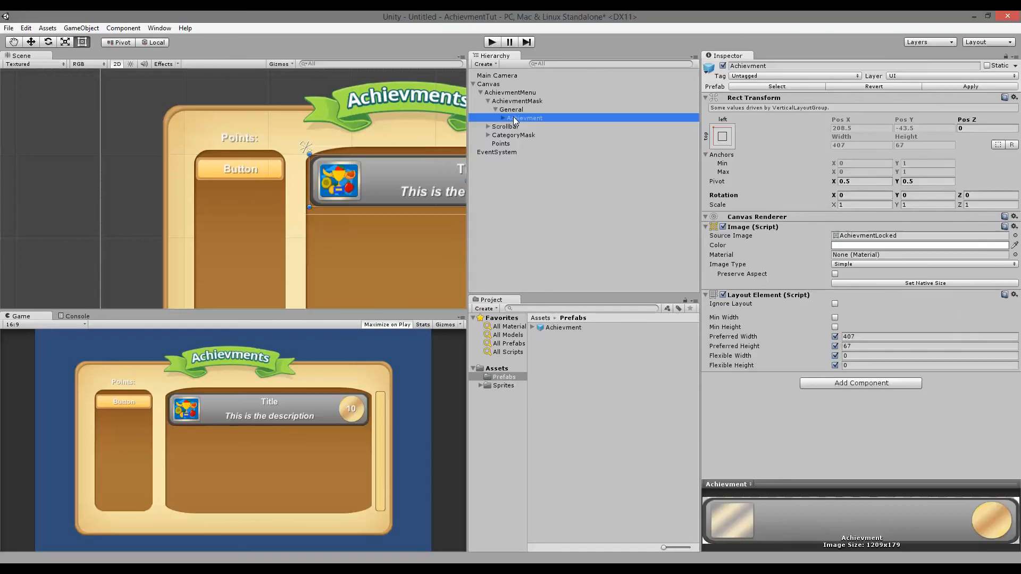
key(Delete)
click(515, 111)
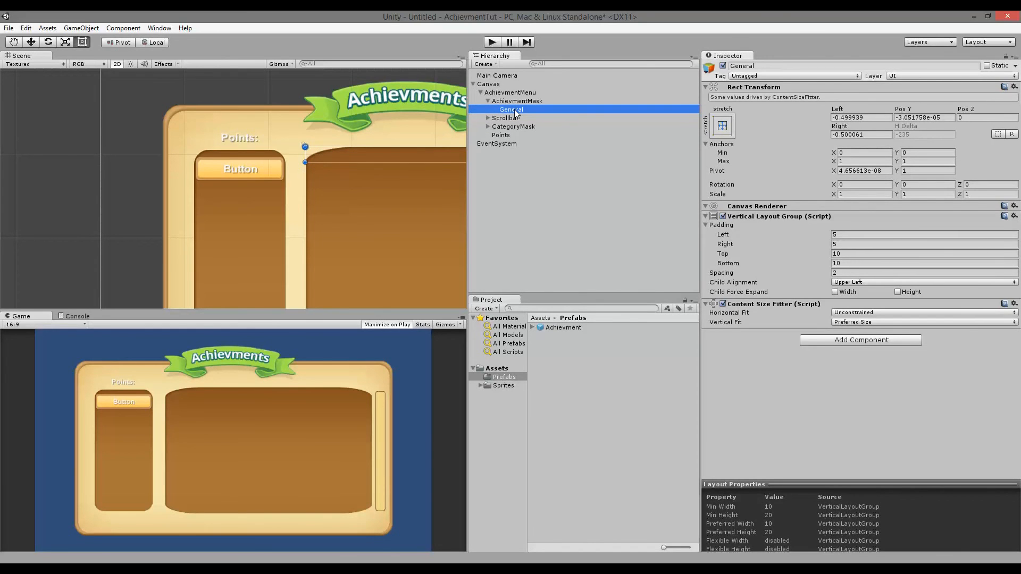
scroll(375, 167, down, 3)
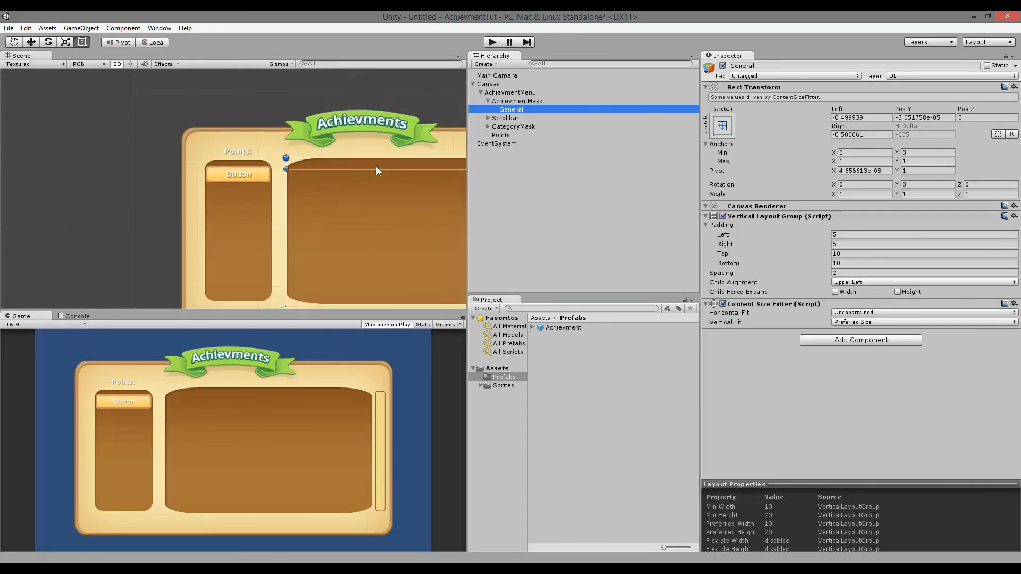
scroll(376, 167, down, 2)
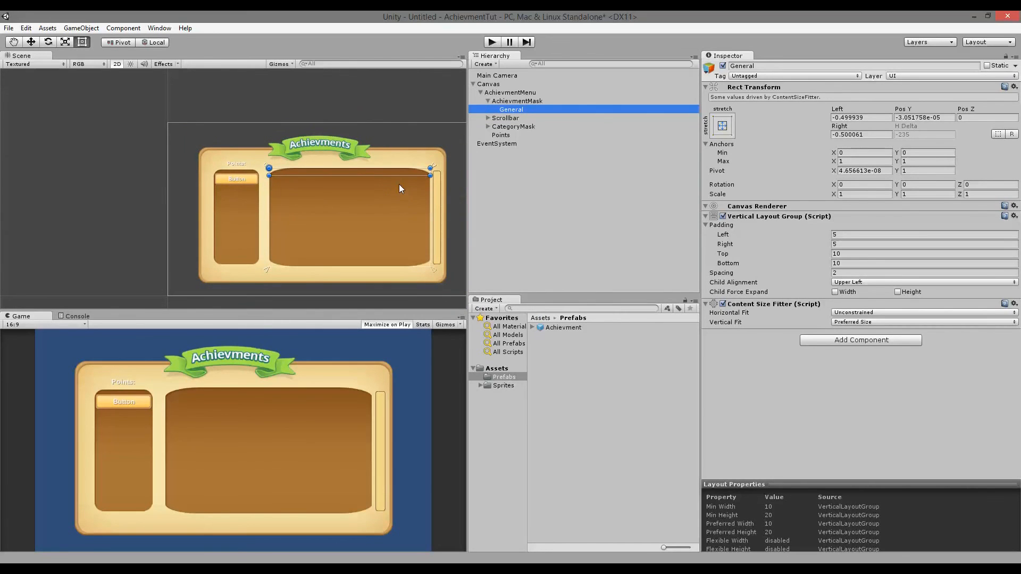
scroll(399, 184, up, 3)
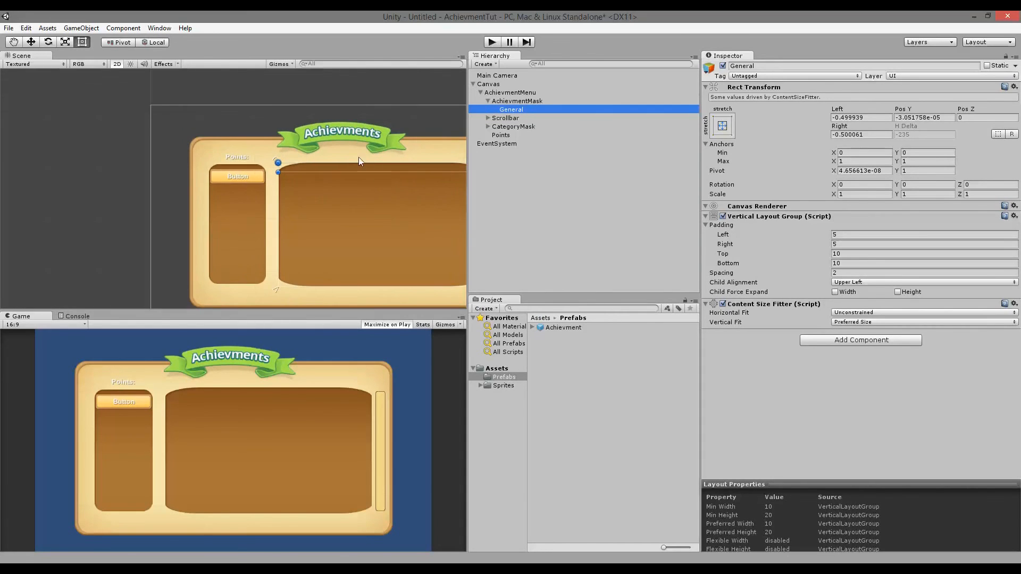
- Duplicate the General object under AchievmentMask and rename the copy as Other
right_click(509, 109)
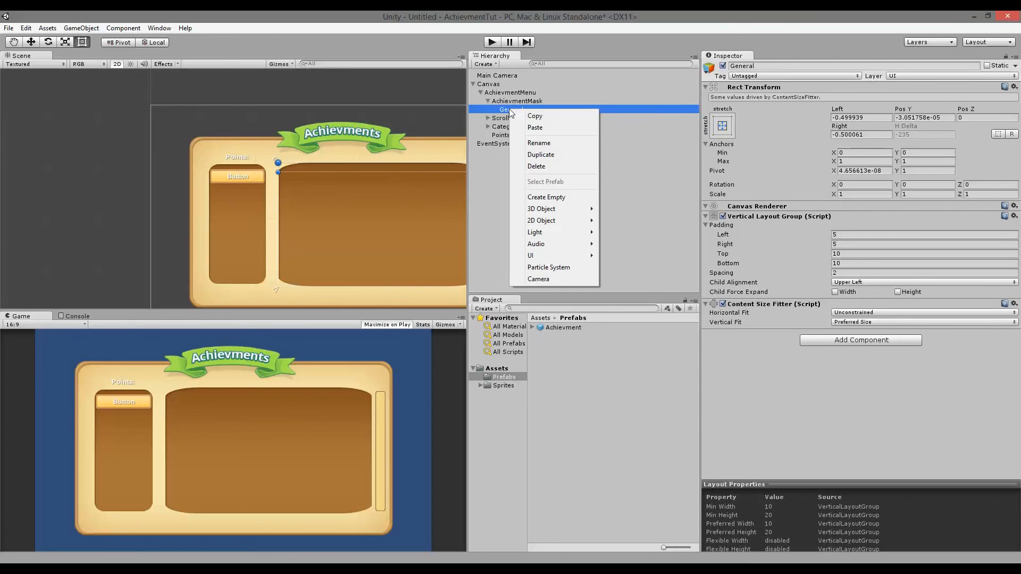
click(541, 155)
click(509, 117)
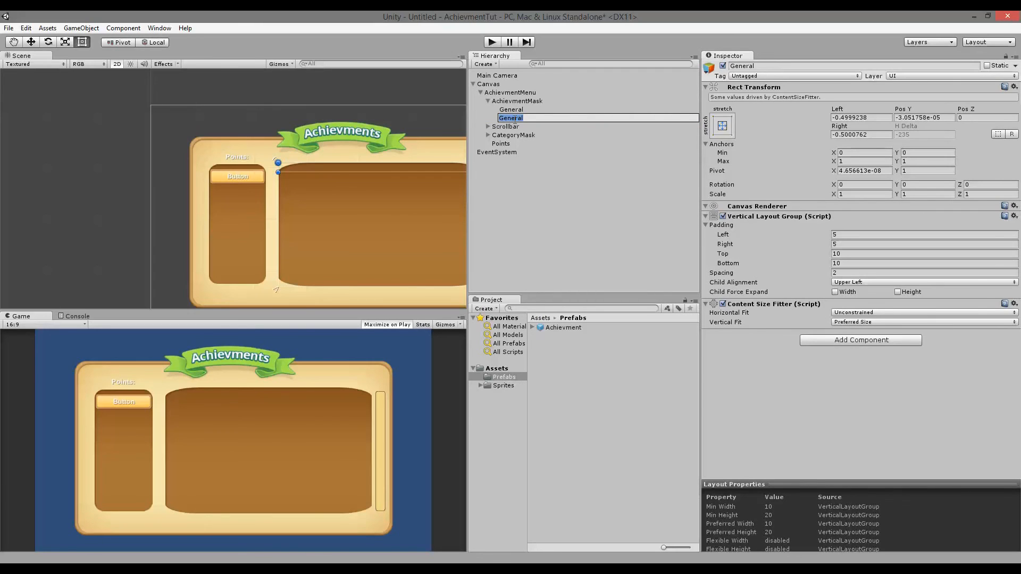
text(Other)
key(Return)
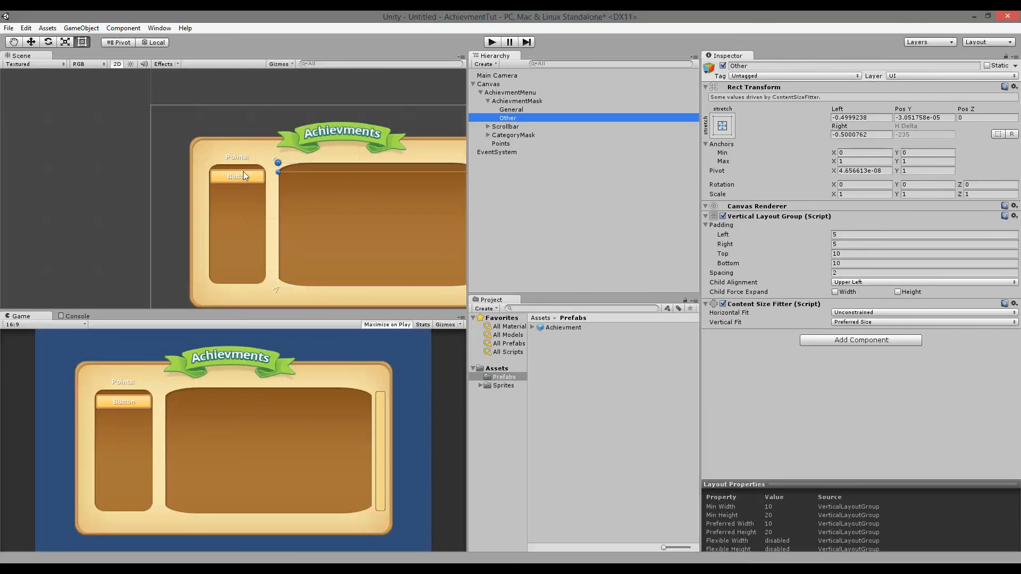
- Try duplicating the button inside CategoryArea and delete the copy
click(487, 135)
click(513, 136)
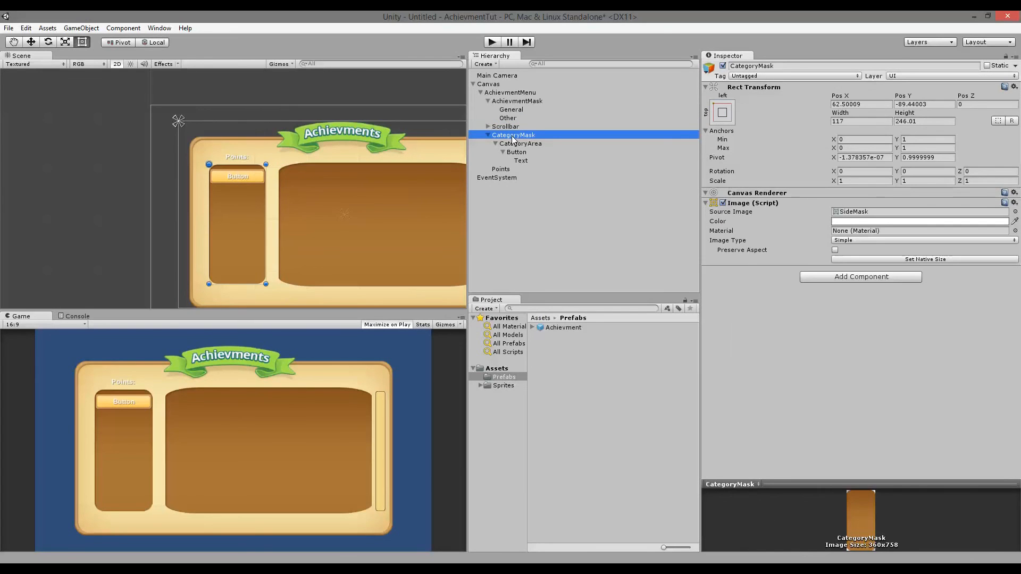
click(519, 143)
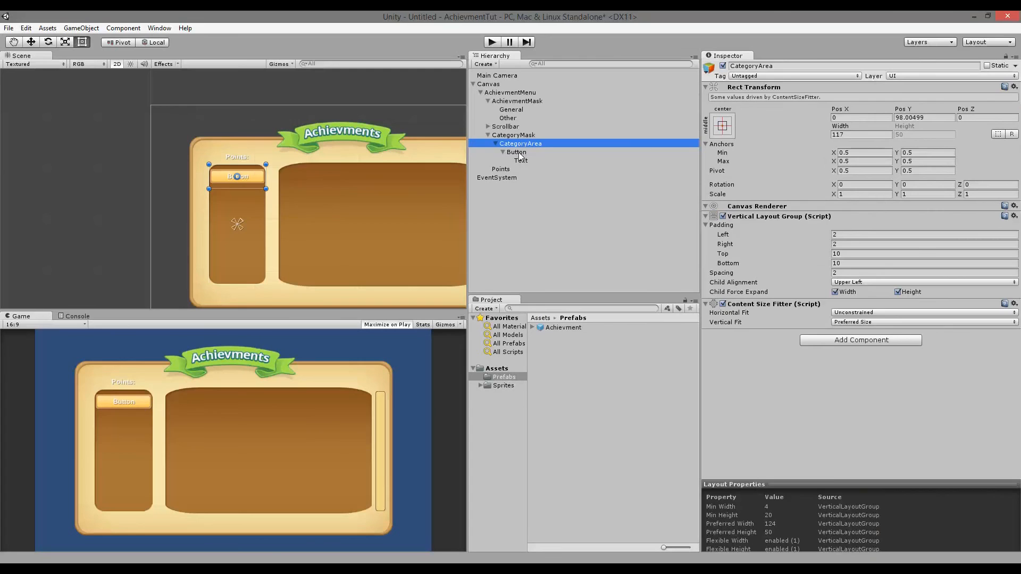
click(516, 152)
right_click(515, 152)
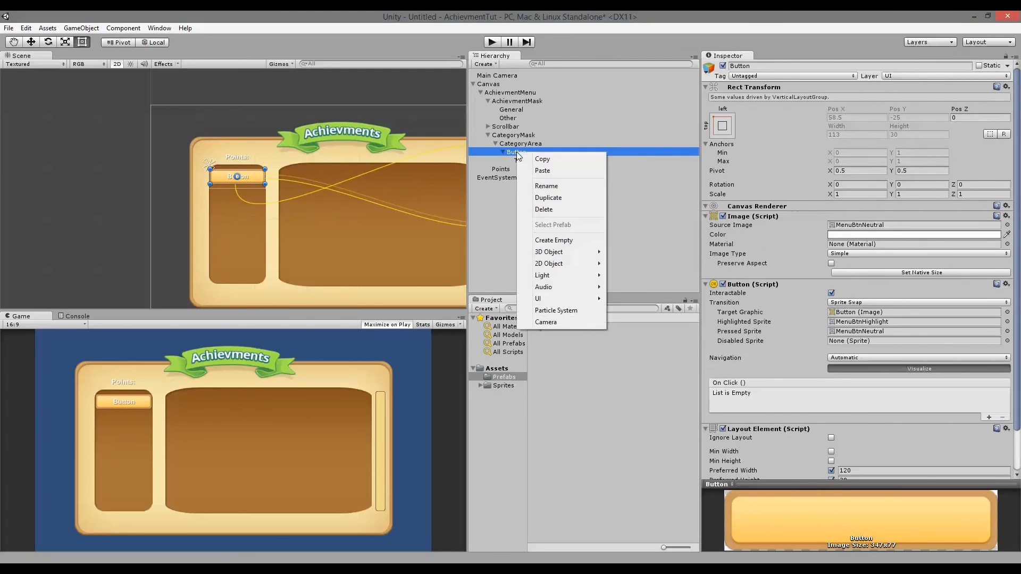
click(553, 198)
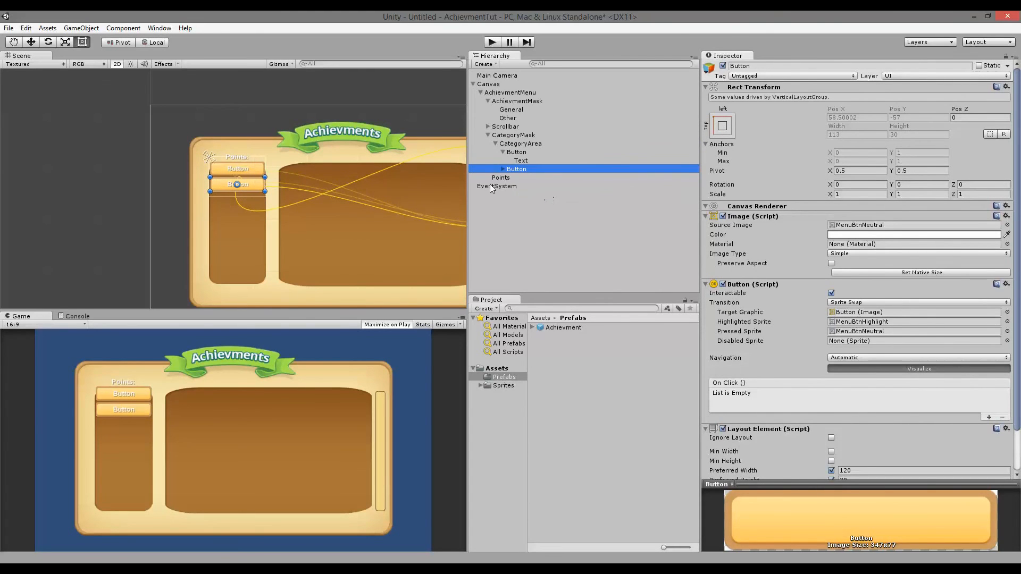
double_click(515, 169)
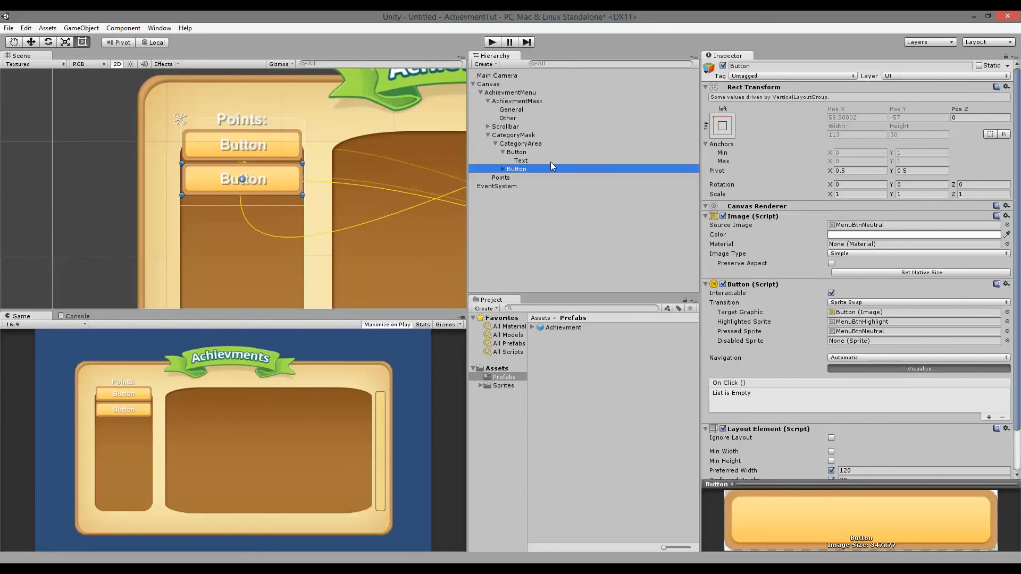
key(Delete)
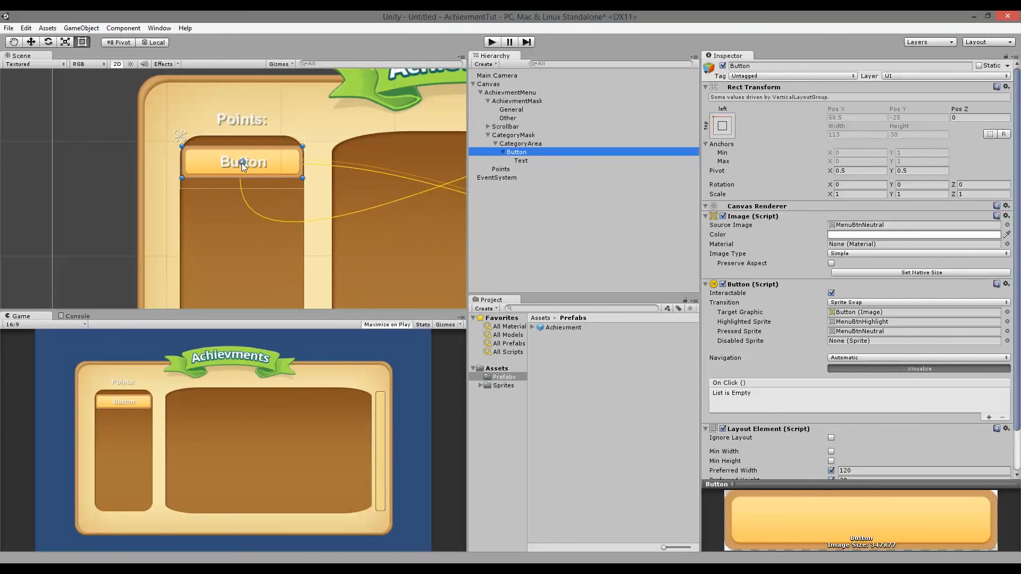
- Move CategoryArea's pivot from its centre to its upper-left corner
drag(527, 153, 521, 149)
click(520, 145)
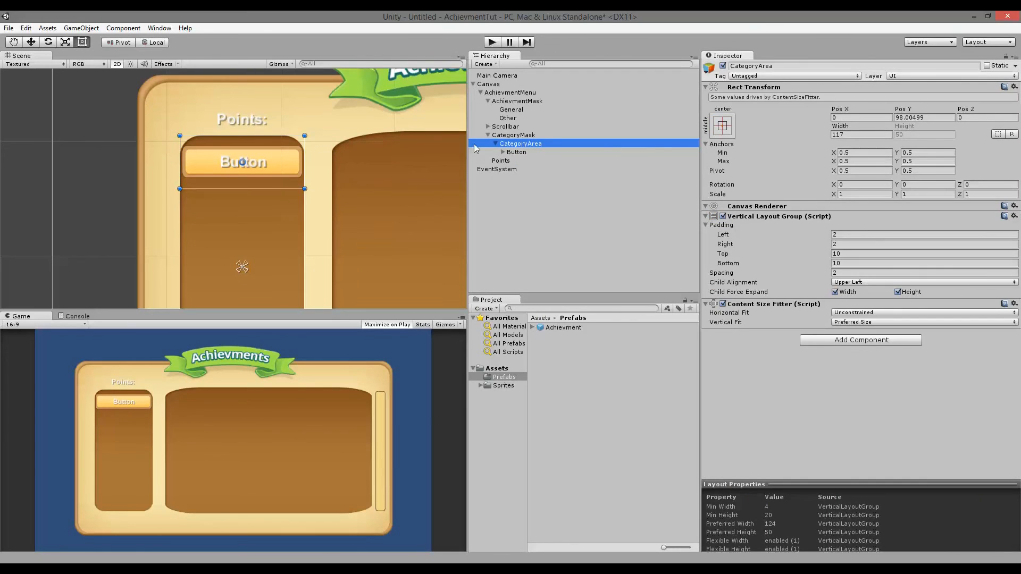
drag(241, 163, 180, 137)
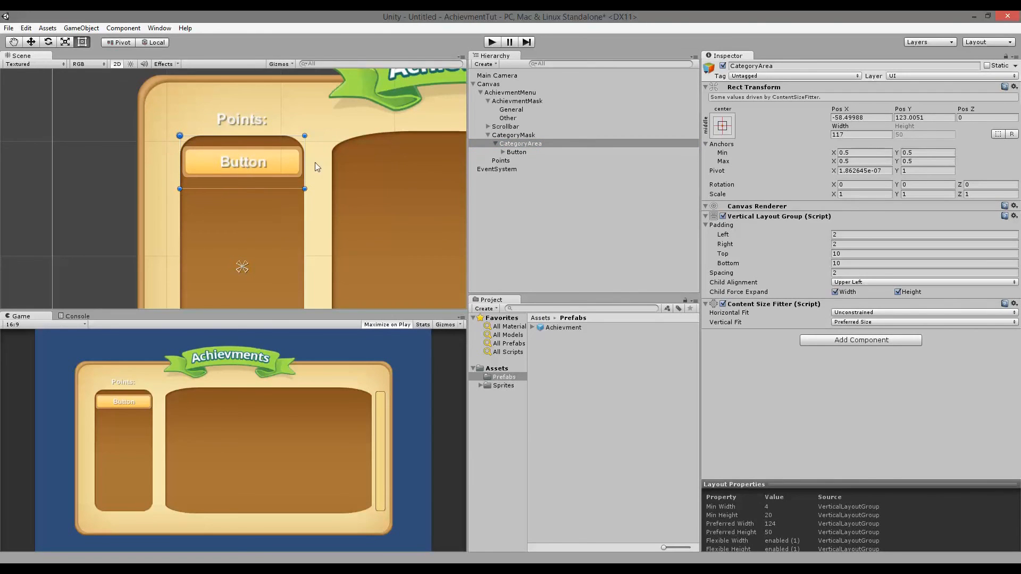
- Duplicate the category button inside CategoryArea to make a second one below it
click(516, 153)
right_click(513, 155)
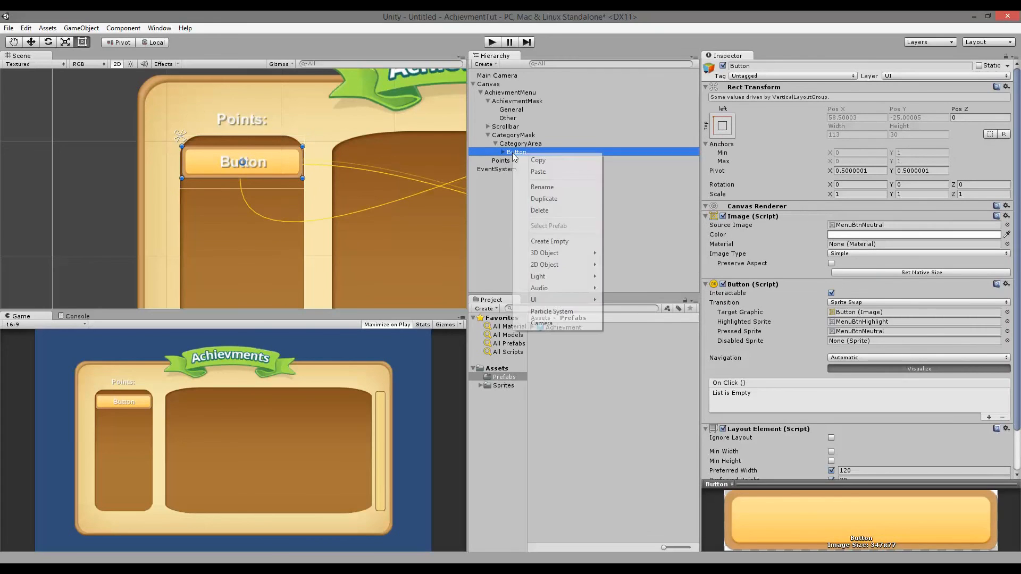
click(560, 203)
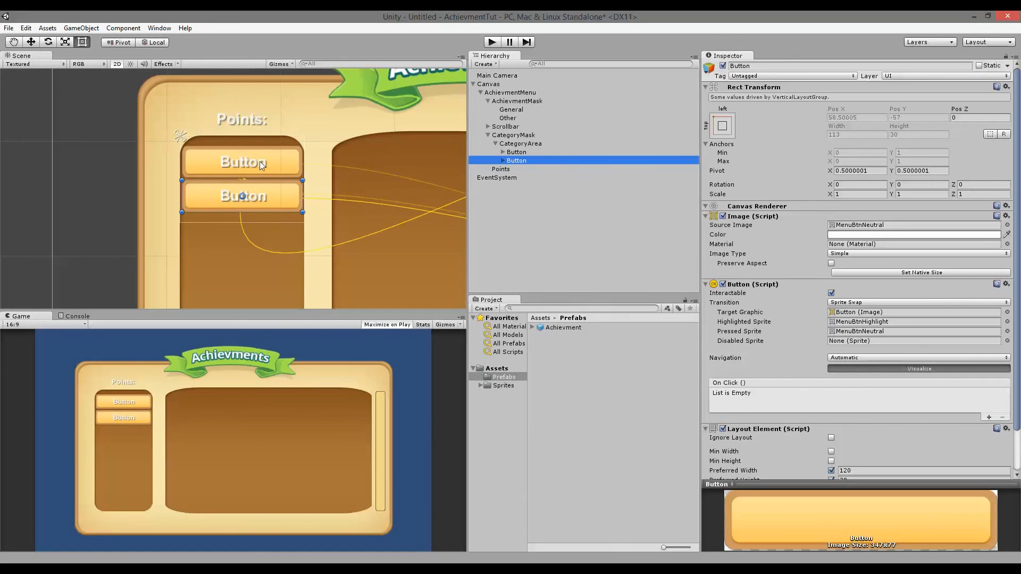
- Rename the first button in CategoryArea as General
click(518, 152)
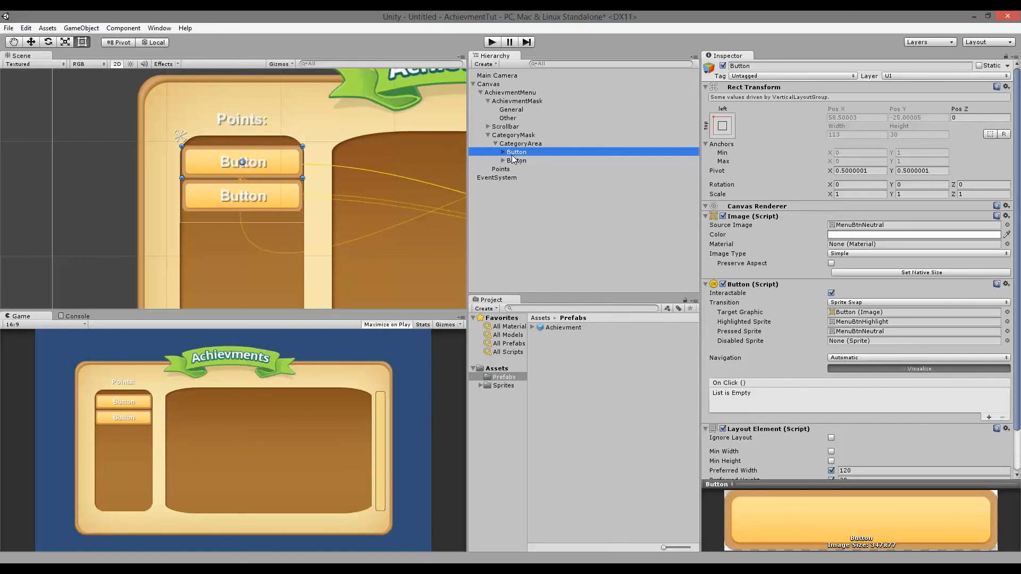
click(512, 153)
text(Generral)
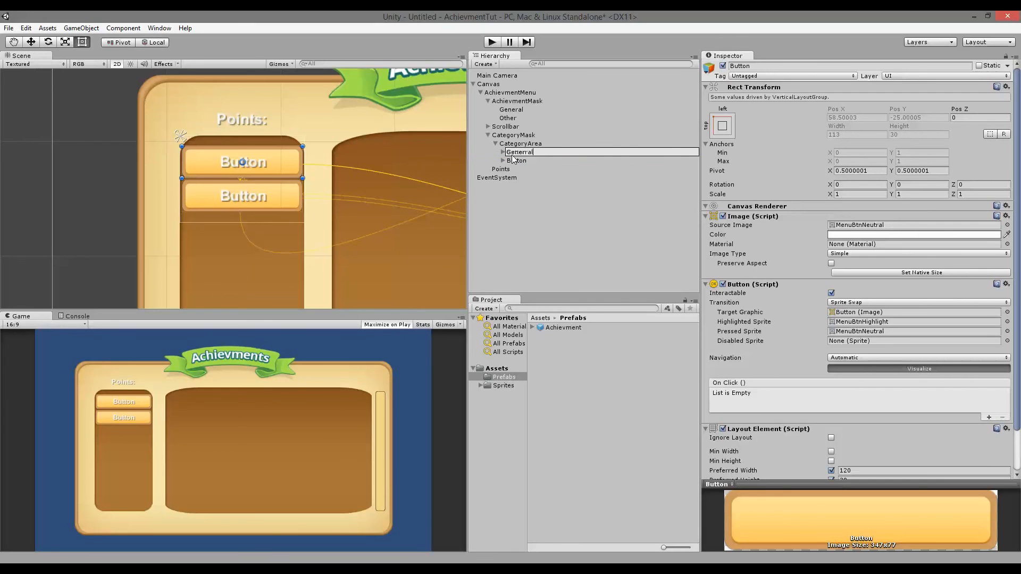
key(Return)
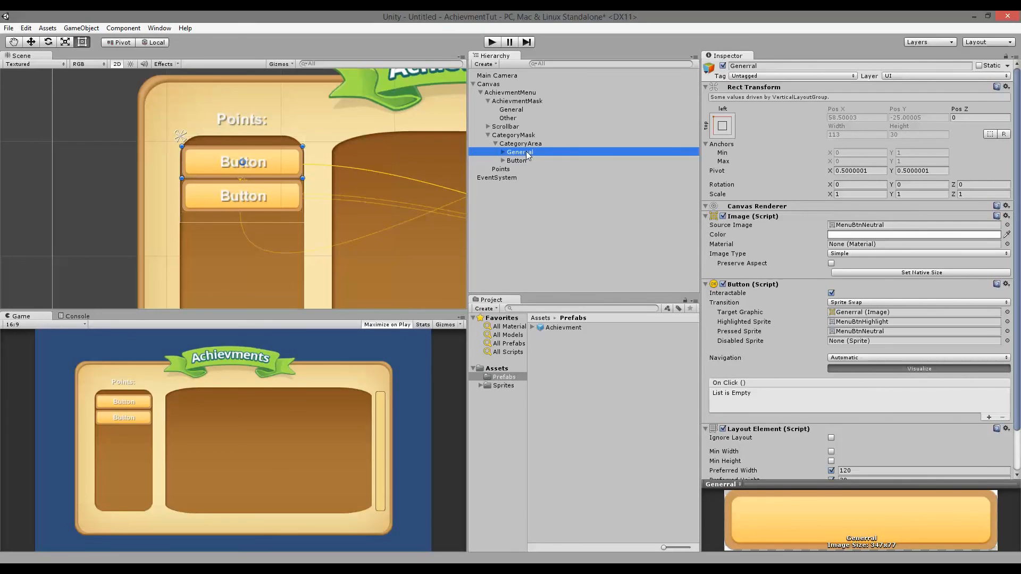
click(526, 153)
click(526, 153)
key(BackSpace)
key(Return)
- Set the label text of the General category button to "General"
click(503, 152)
click(519, 161)
click(715, 221)
text(General)
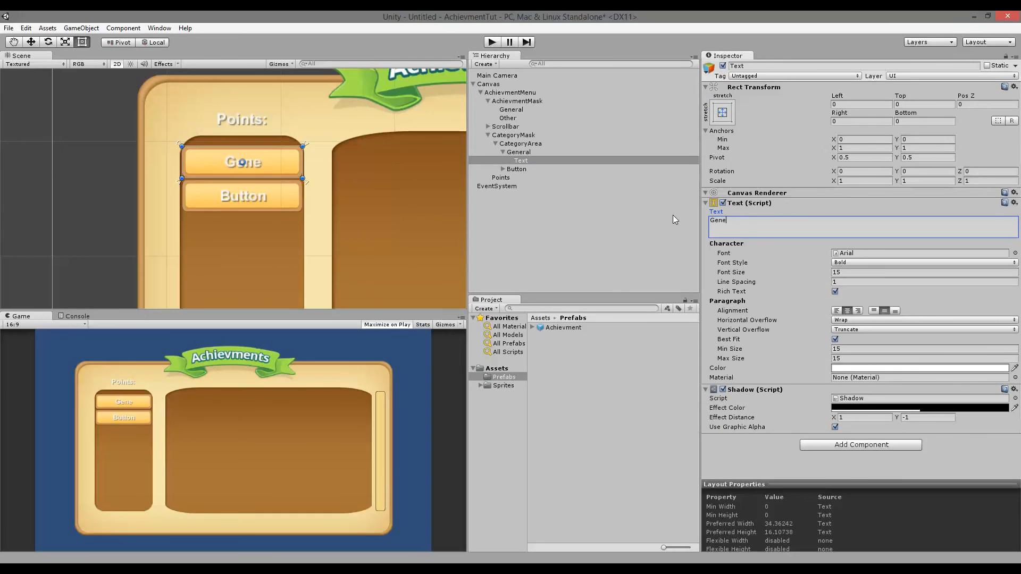
key(Return)
- Rename the second button in CategoryArea as Other
click(516, 169)
click(516, 169)
text(Other)
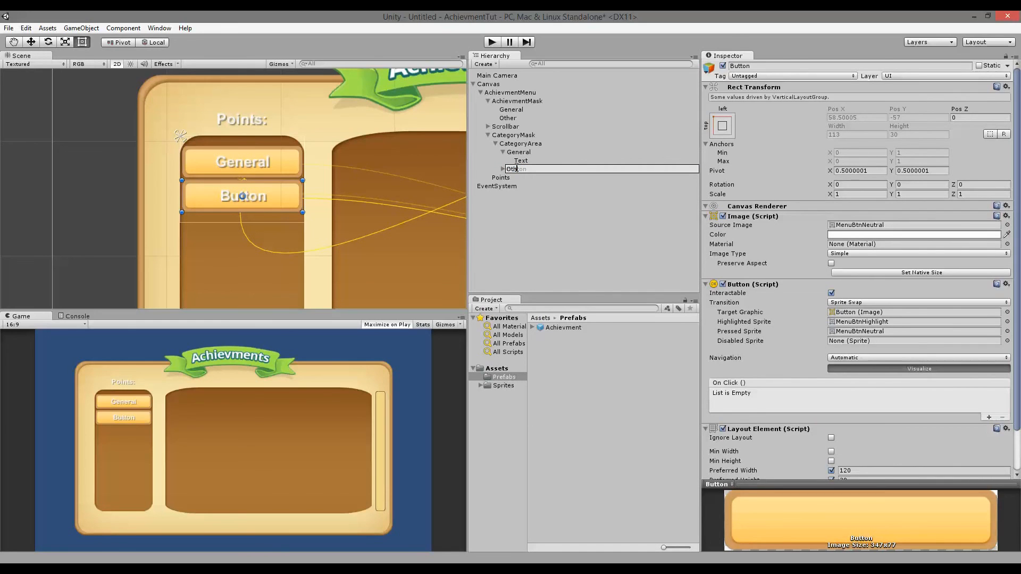
key(Return)
- Set the label text of the Other category button to "Other"
key(Right)
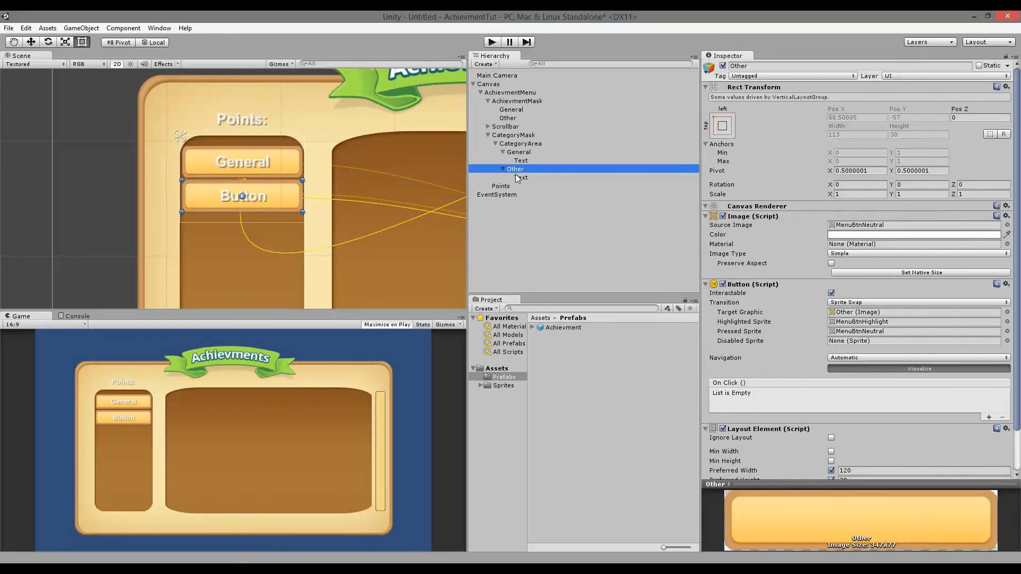
click(520, 177)
drag(738, 220, 688, 217)
text(Other)
key(Return)
key(BackSpace)
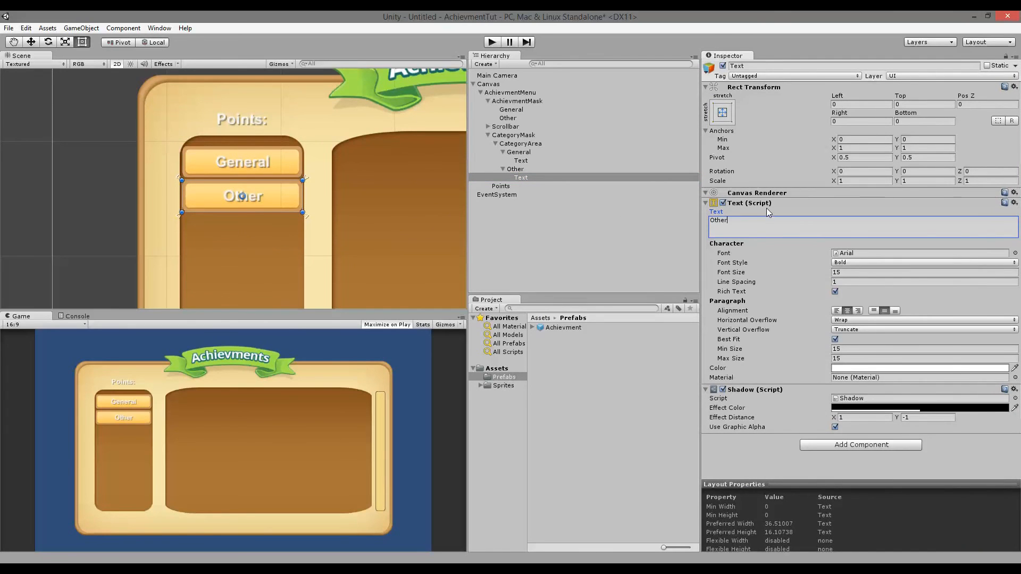
- Review the General and Other lists and their matching category buttons, and collapse both buttons in the hierarchy
double_click(510, 110)
click(509, 119)
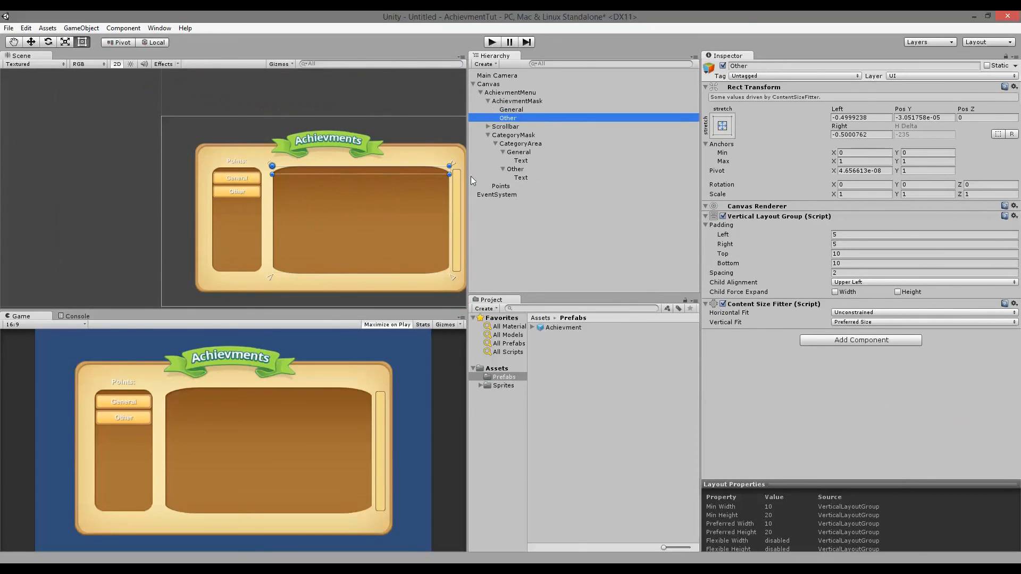
click(517, 171)
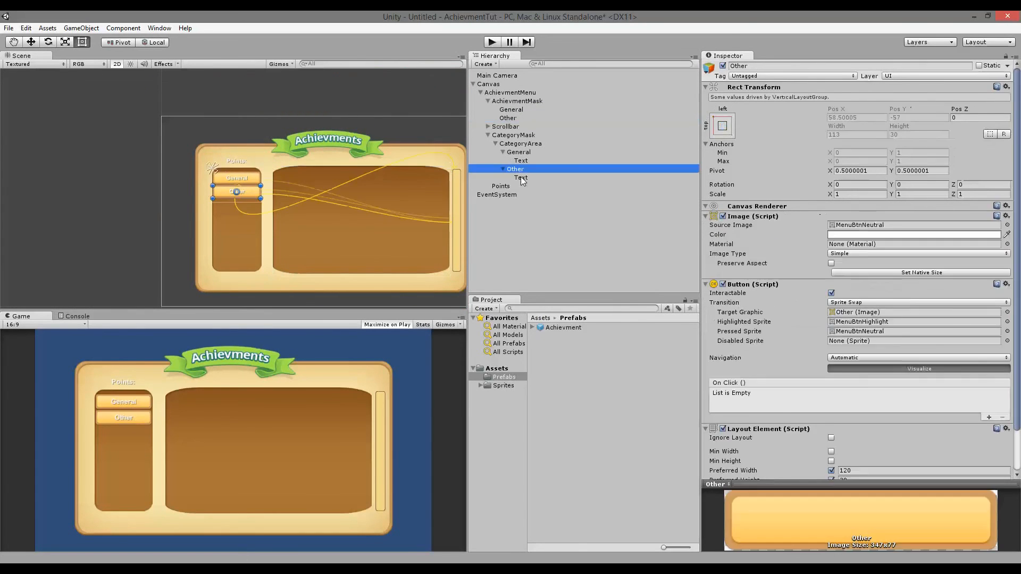
click(520, 161)
click(502, 152)
click(503, 161)
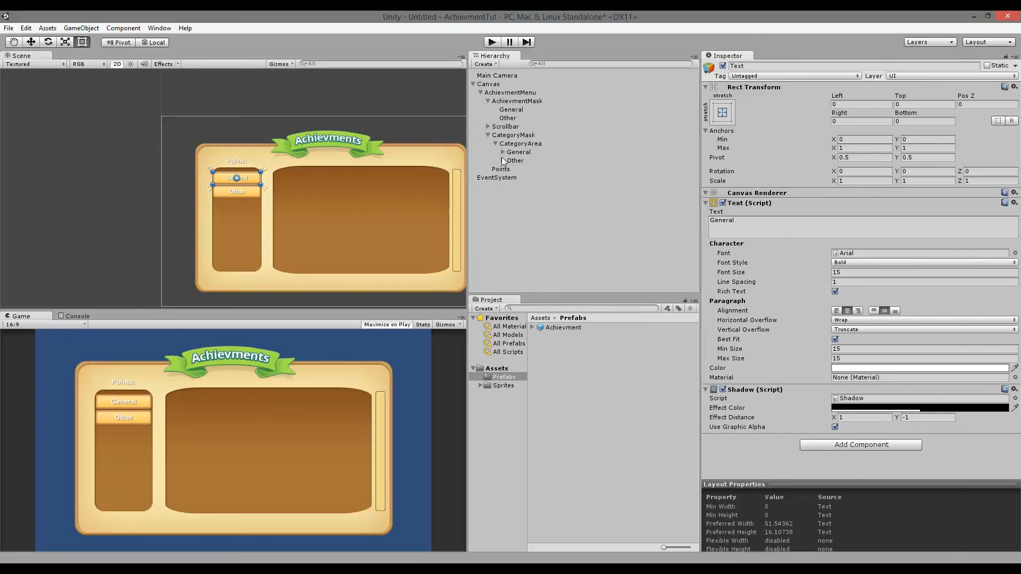